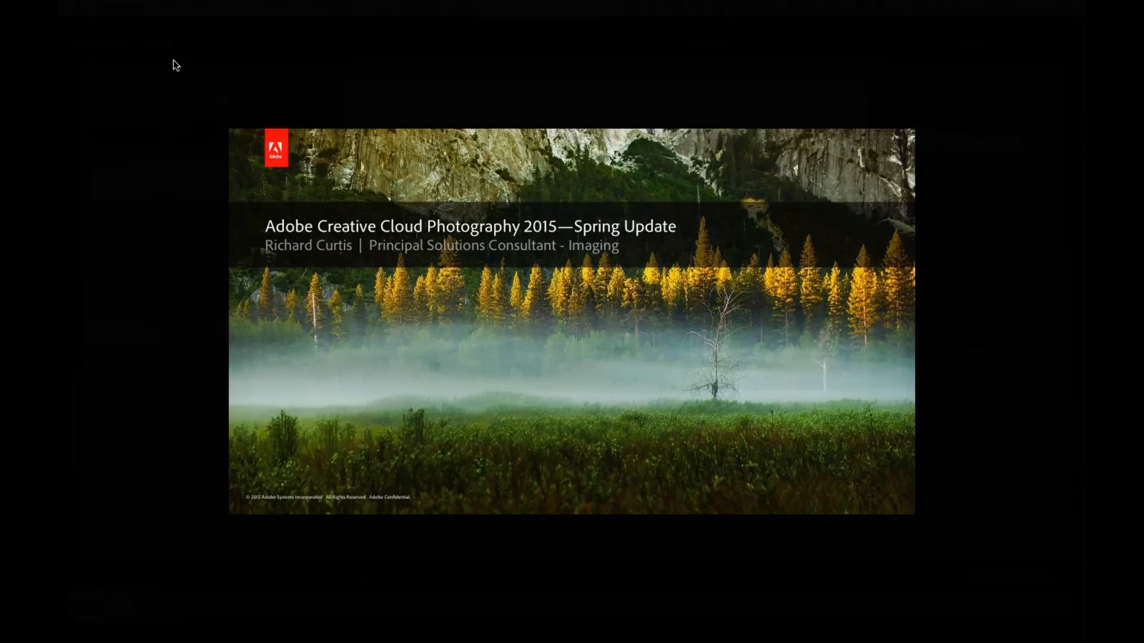
- Leave the full-screen slide preview and open the 1. LR4 Shadow-Highlights folder inside the LR4 folder
key("f")
left_click(439, 375)
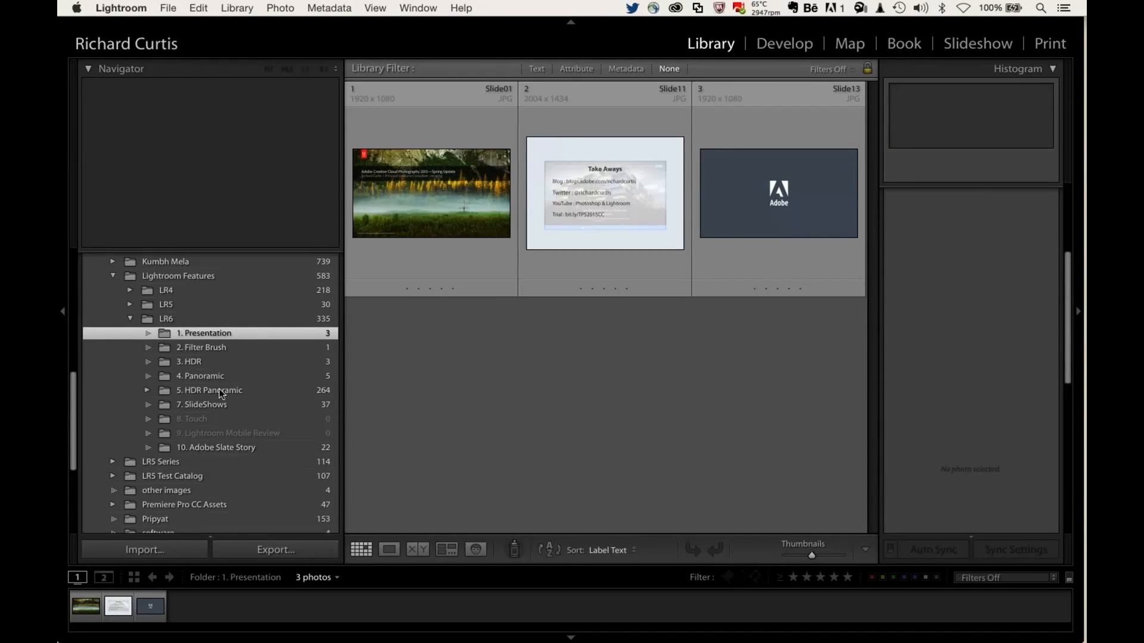
scroll(219, 389, "down", 2)
scroll(220, 389, "up", 2)
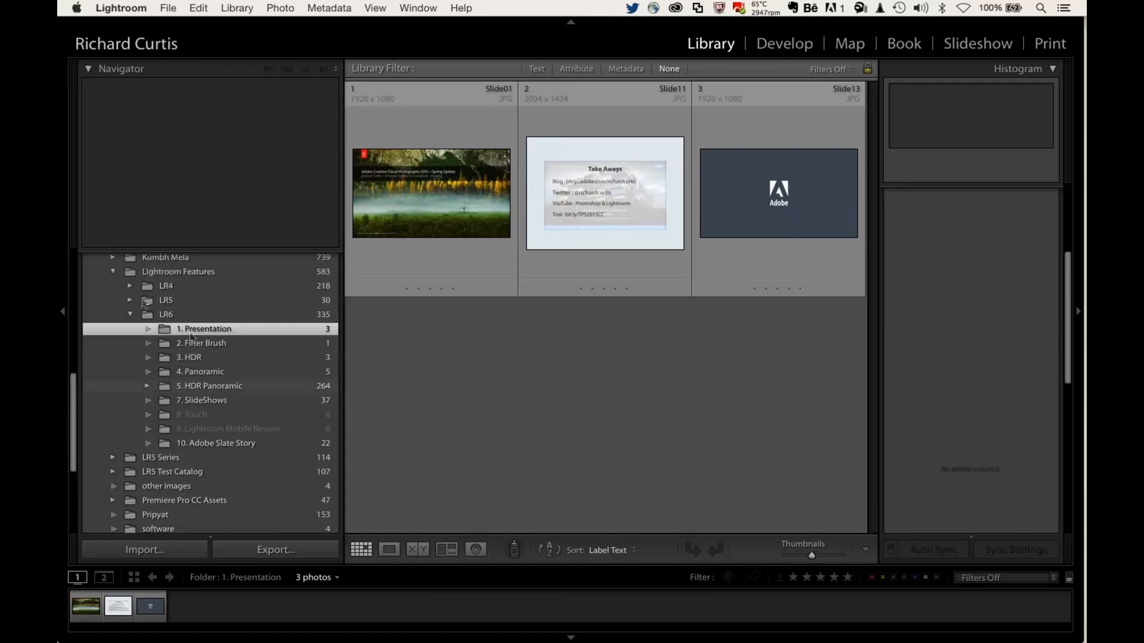
left_click(130, 286)
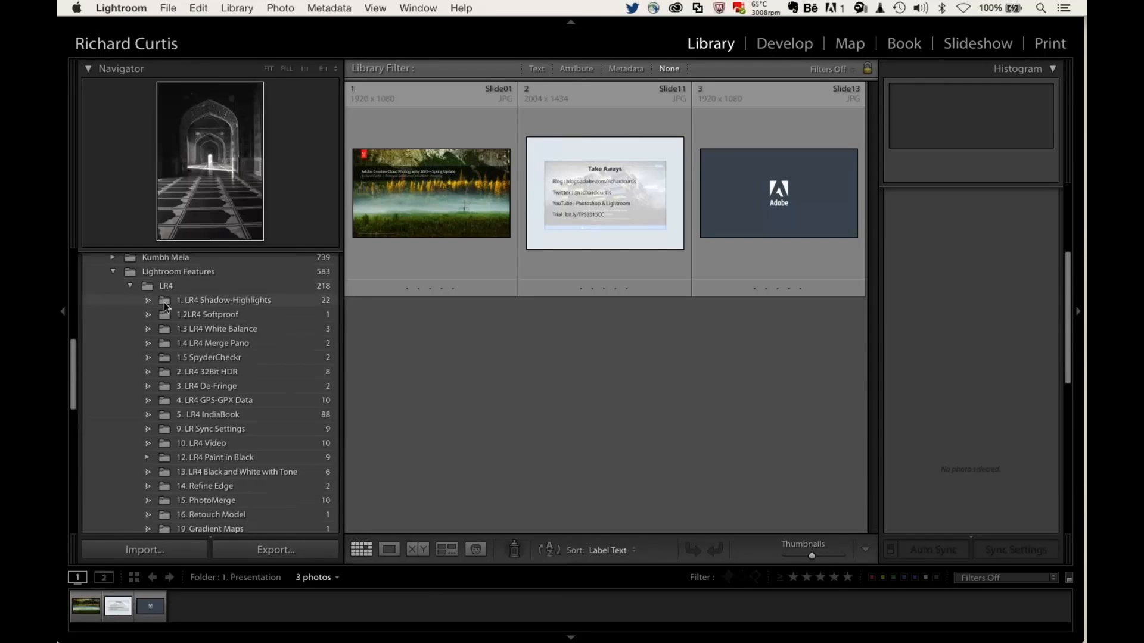
left_click(167, 308)
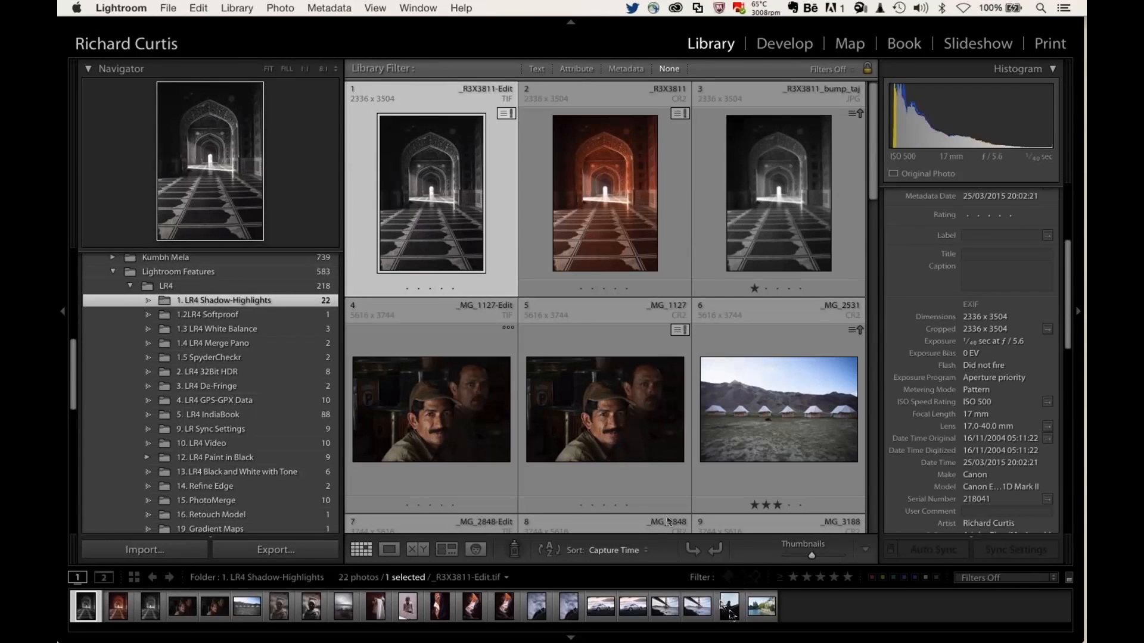
- Open the Eiffel Tower photo _DSF1093.dng in the Develop module and turn on the clipping warnings
left_click(733, 615)
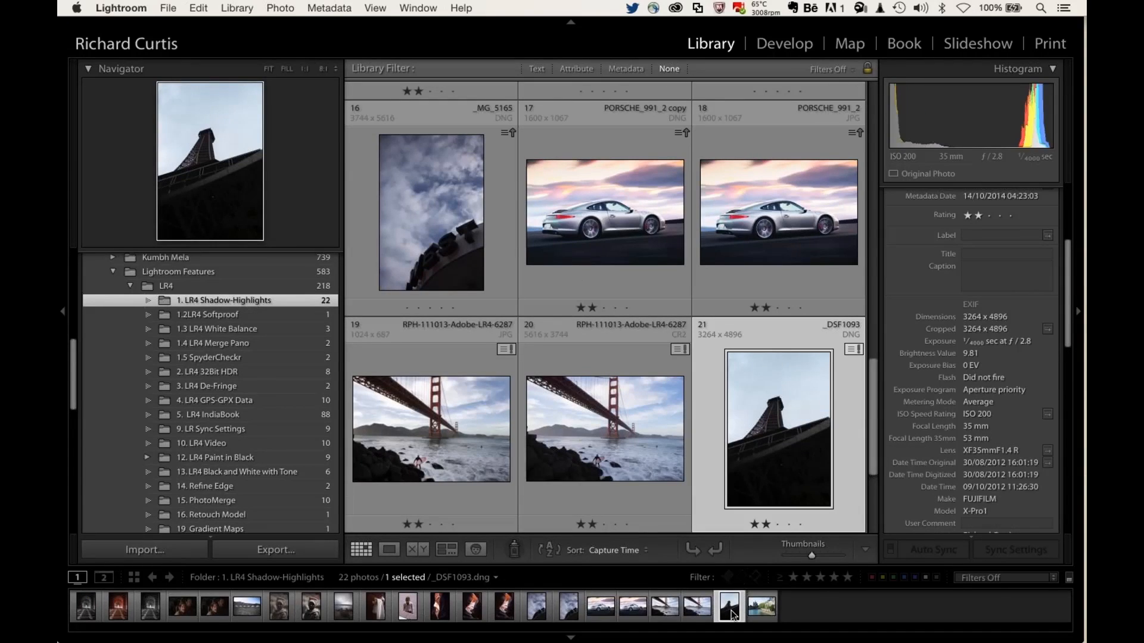
left_click(390, 550)
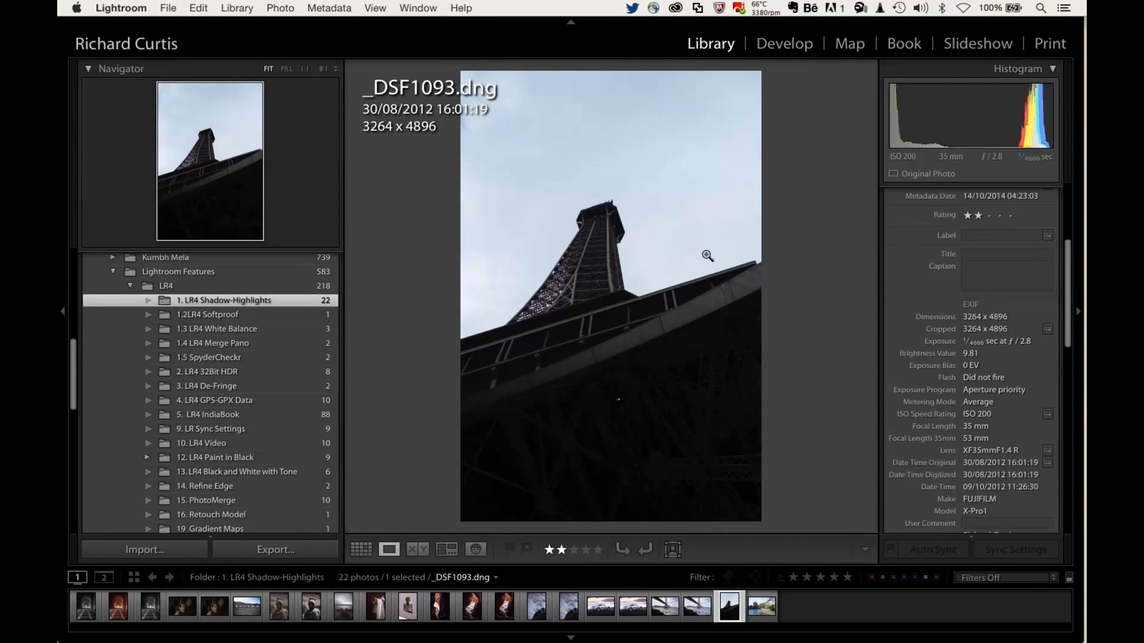
left_click(785, 47)
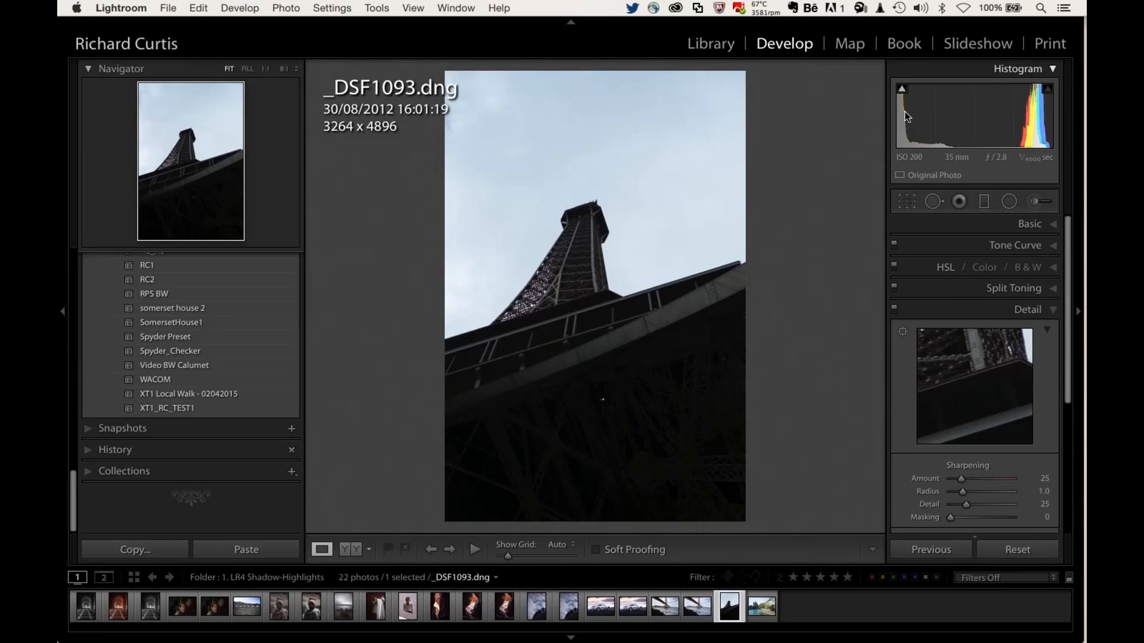
key("j")
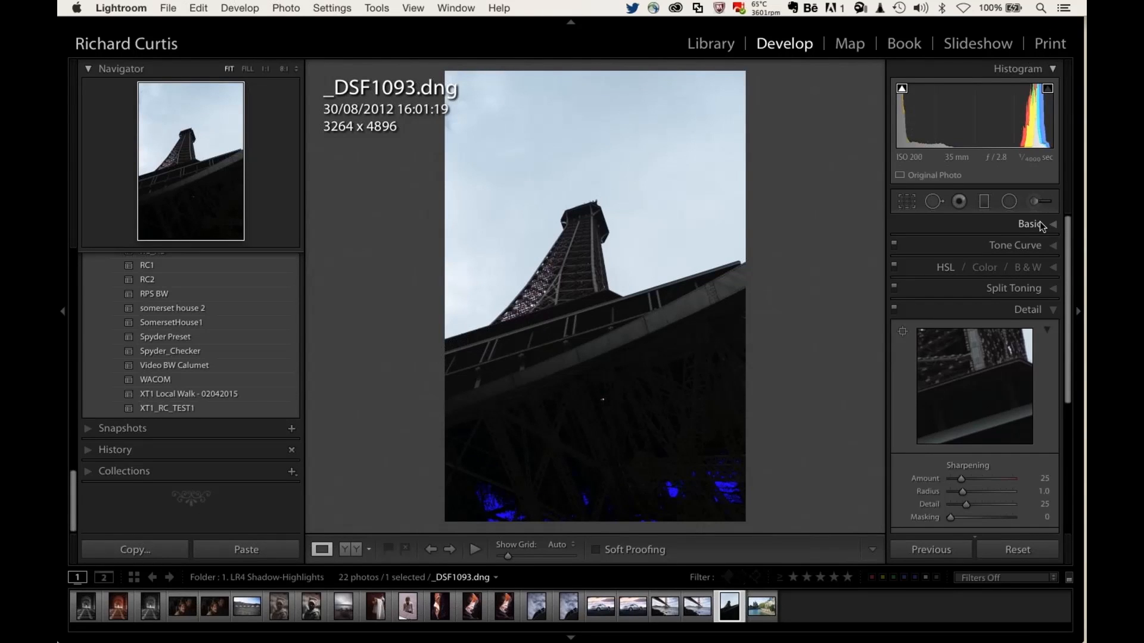
- Set a custom white balance of Temp 6,050 and Tint +6 by sampling a neutral in the sky beside the tower
left_click(1042, 225)
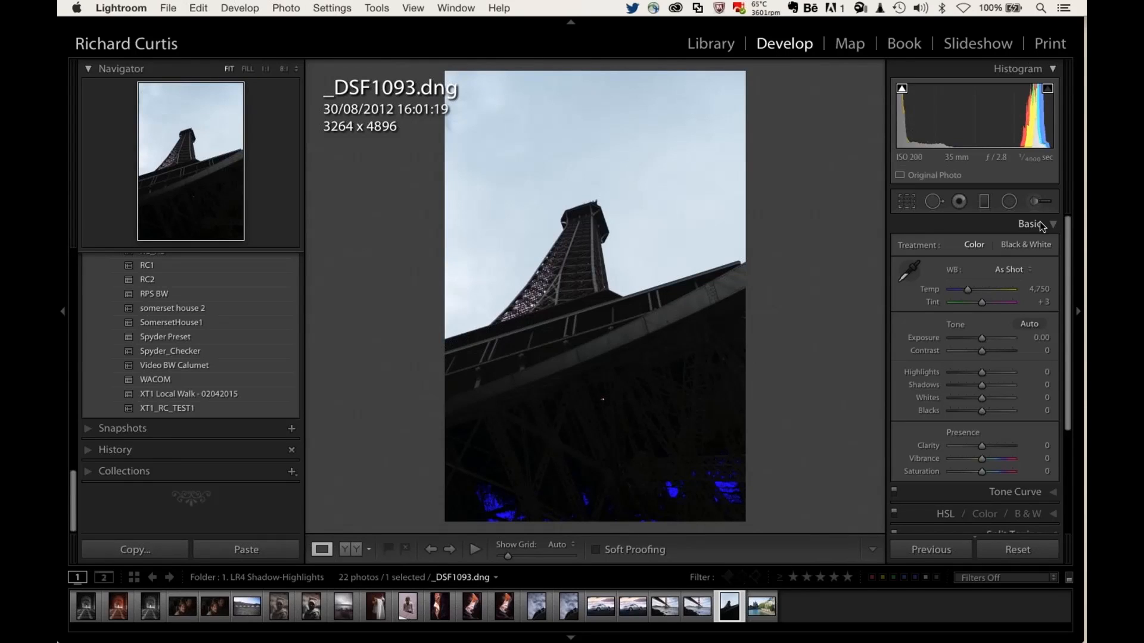
left_click(1019, 271)
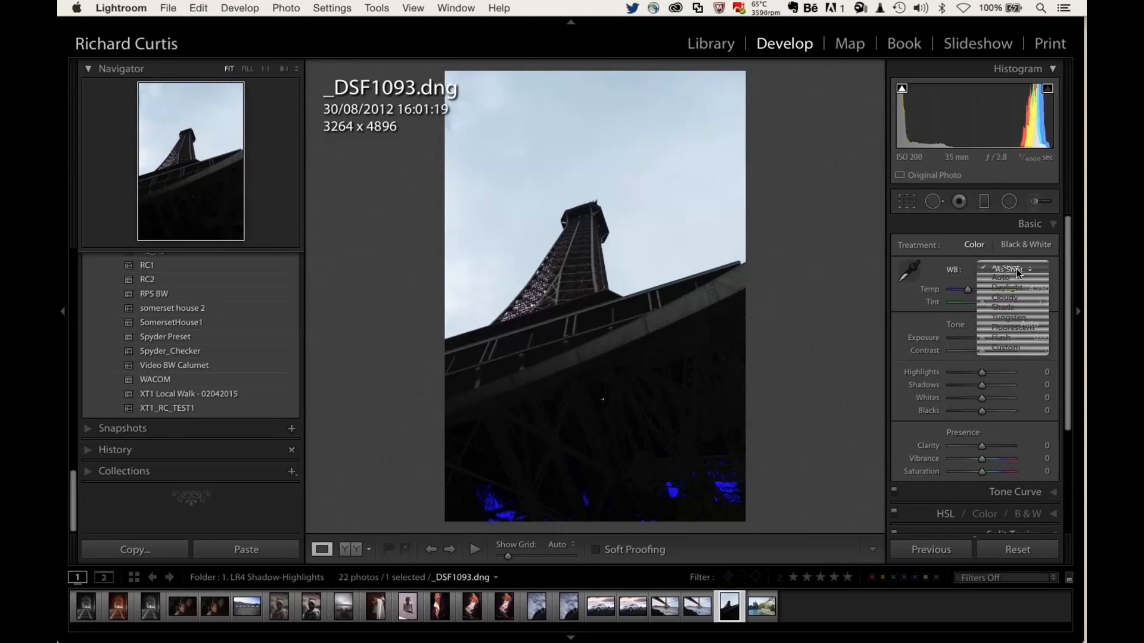
left_click(932, 258)
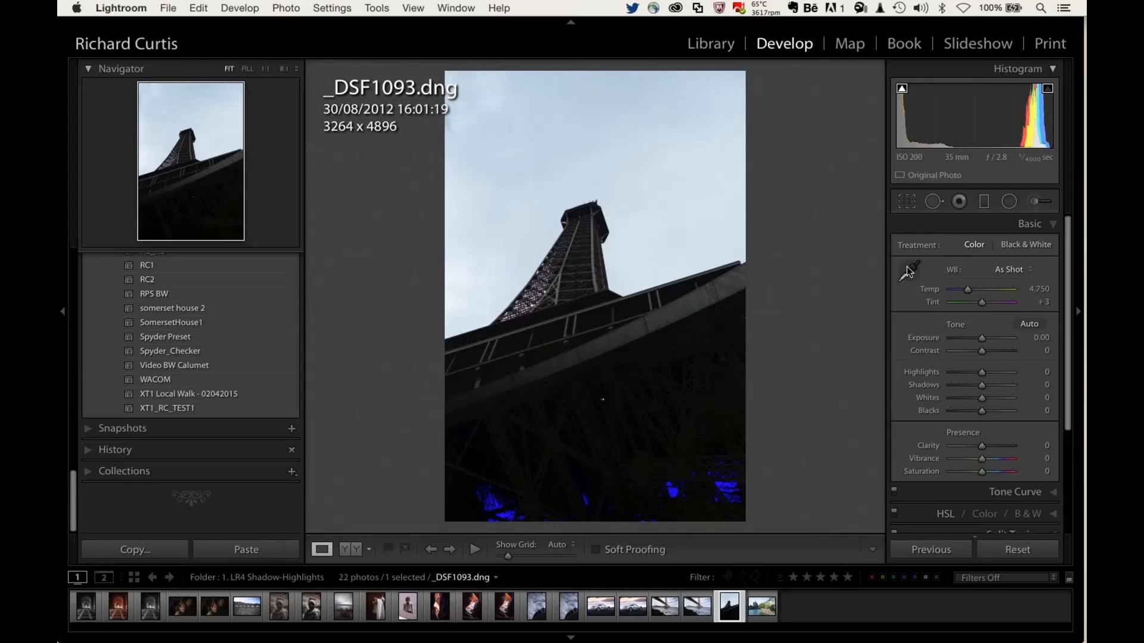
left_click(906, 271)
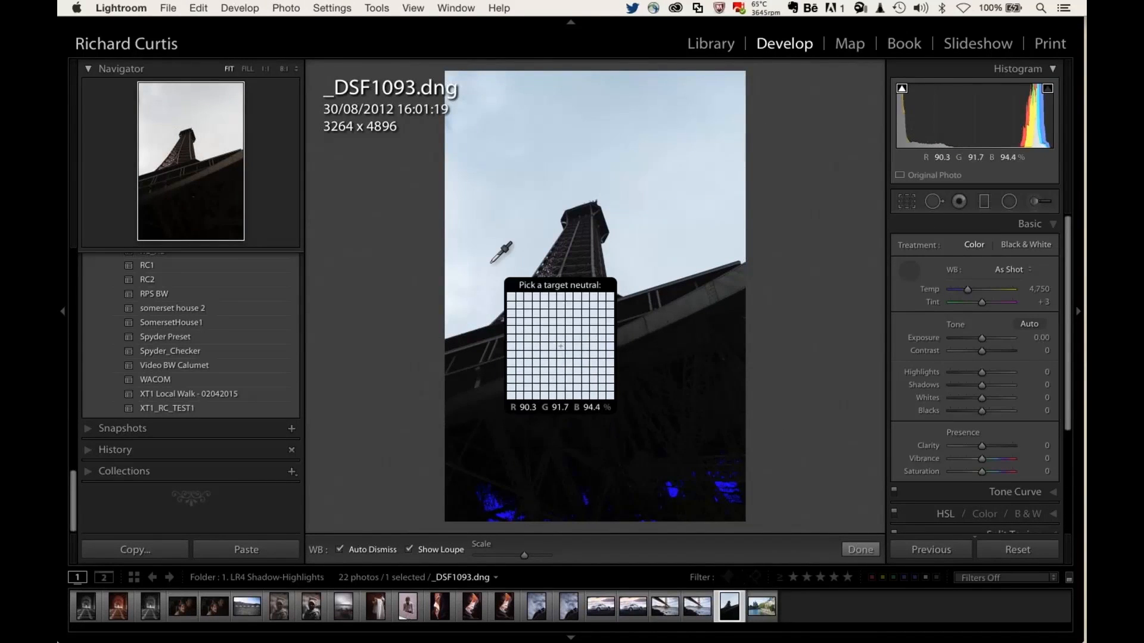
left_click(493, 271)
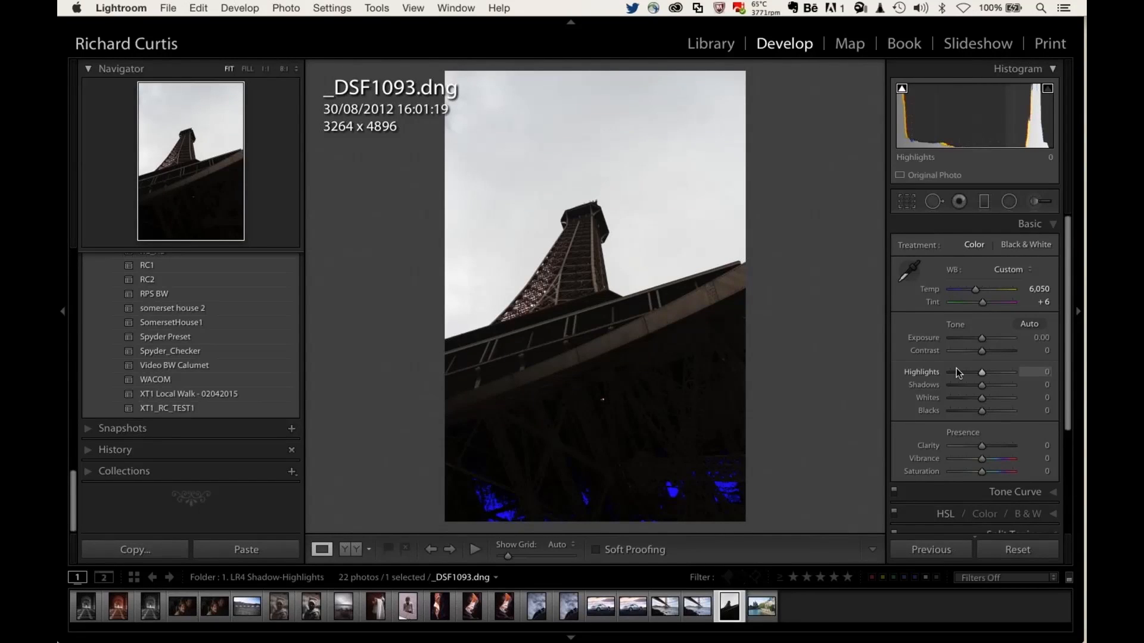
- Recover the sky and the dark ironwork by setting Highlights to -100 and Shadows to +73
left_click_drag(956, 370, 947, 372)
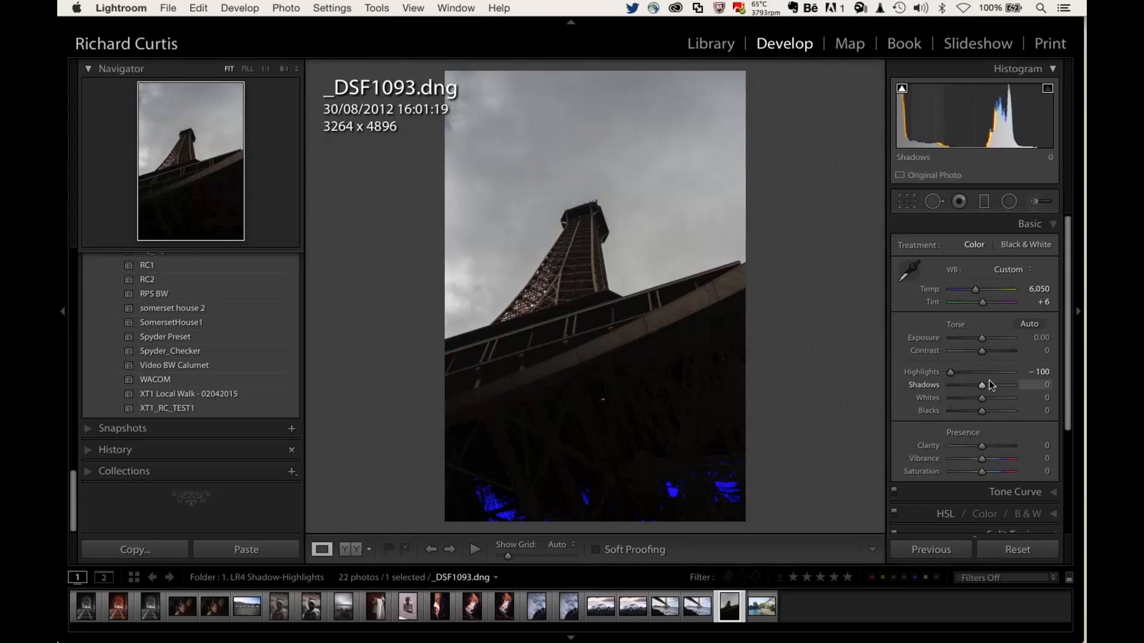
left_click_drag(985, 384, 1006, 384)
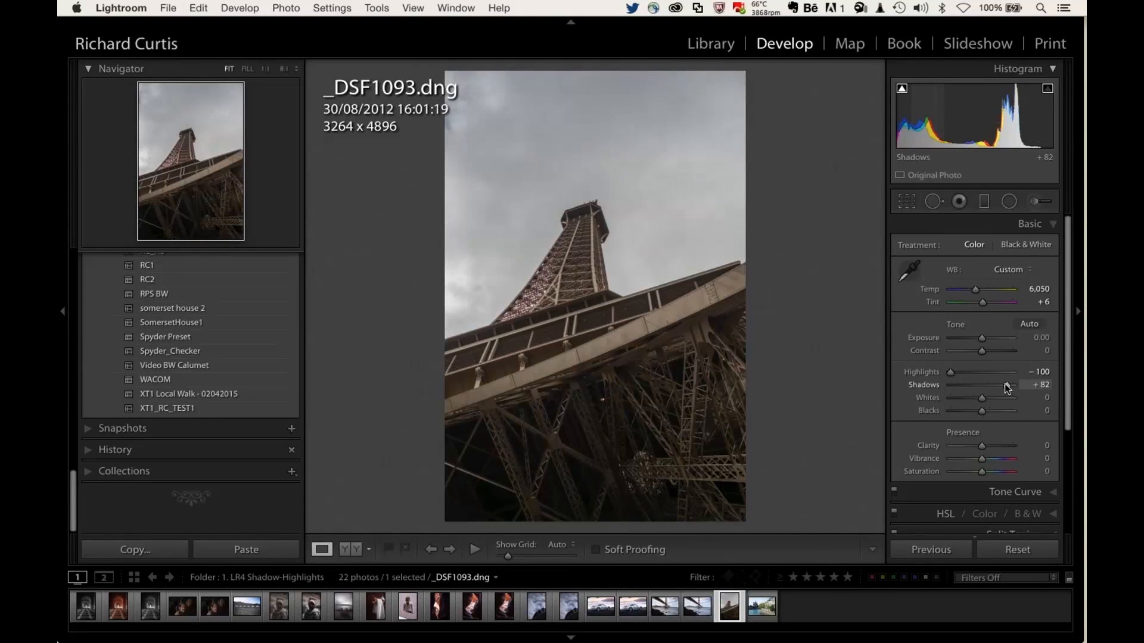
mouse_move(1006, 386)
left_mouse_down()
mouse_move(993, 384)
mouse_move(1005, 384)
left_mouse_up()
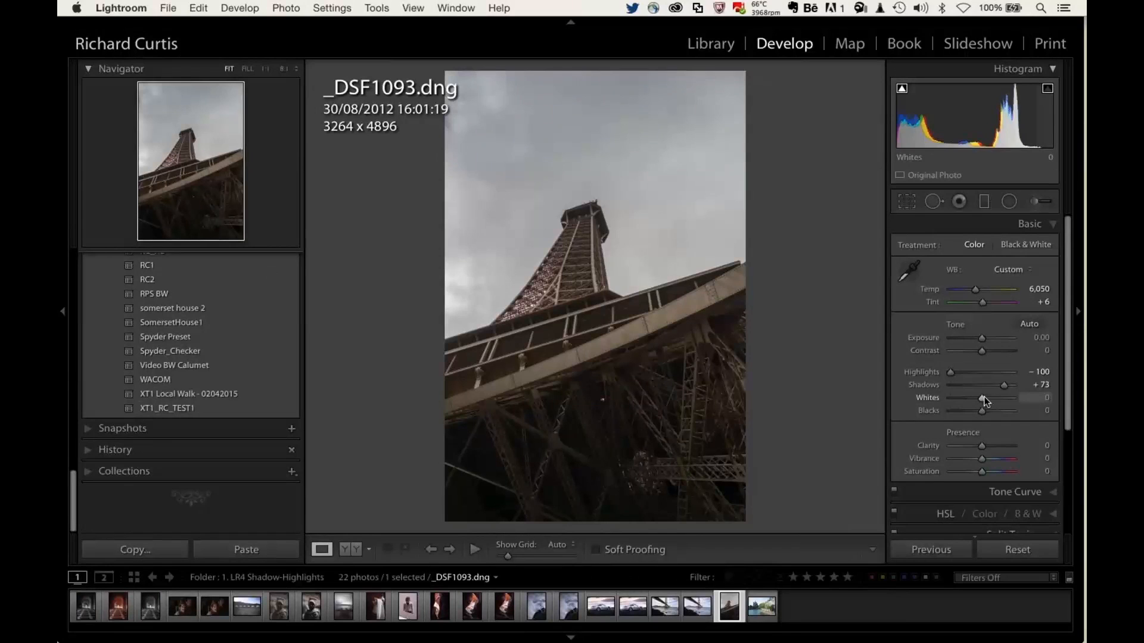
- Set Whites to +30 and Blacks to -35, and turn off the clipping warnings
mouse_move(984, 401)
left_mouse_down()
mouse_move(1006, 402)
mouse_move(996, 398)
left_mouse_up()
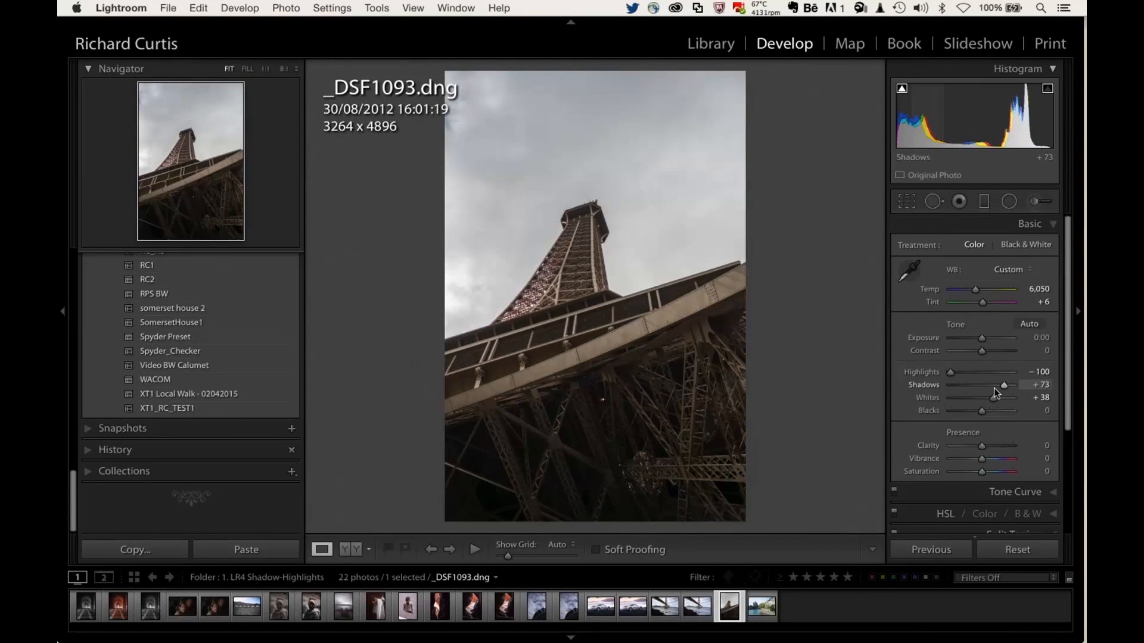
left_click_drag(994, 398, 993, 398)
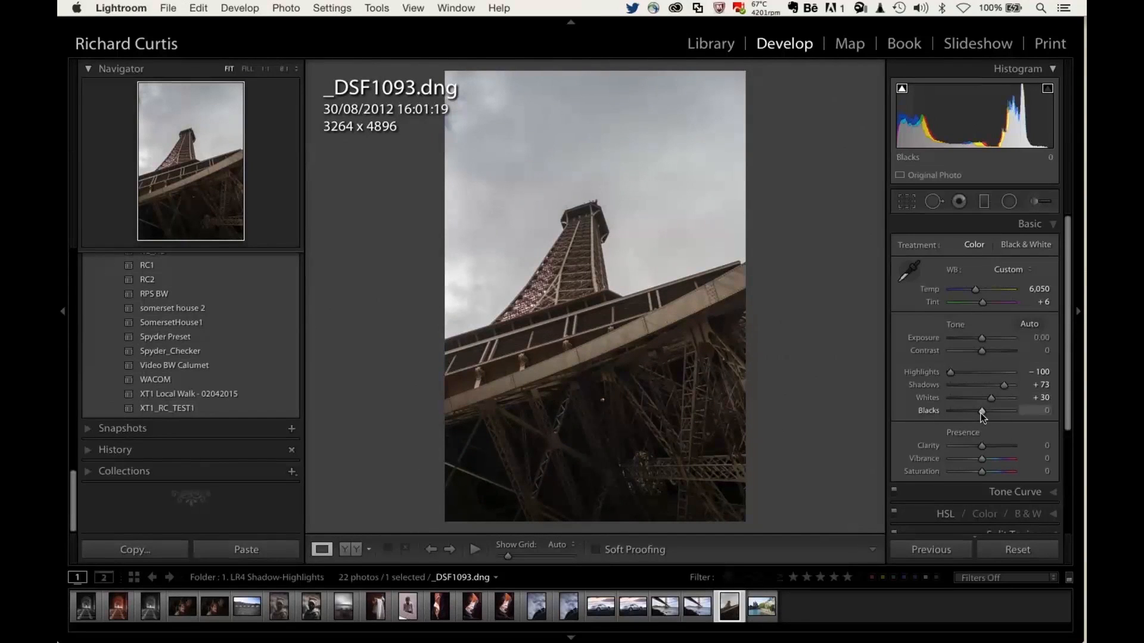
left_click_drag(982, 411, 982, 411)
left_click_drag(981, 413, 971, 412)
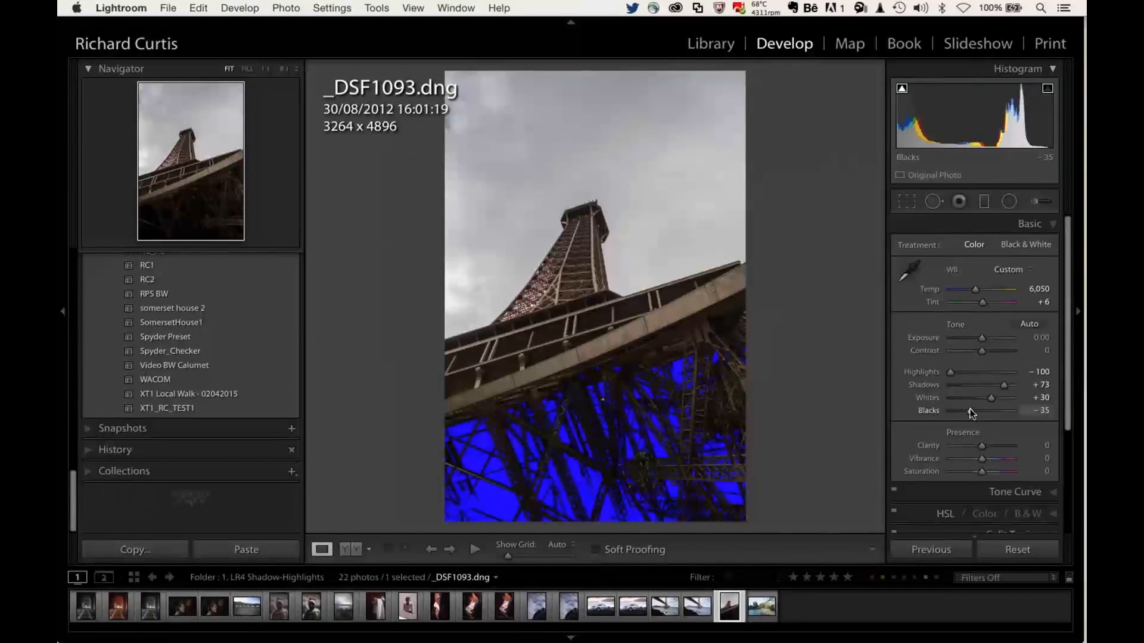
key("j")
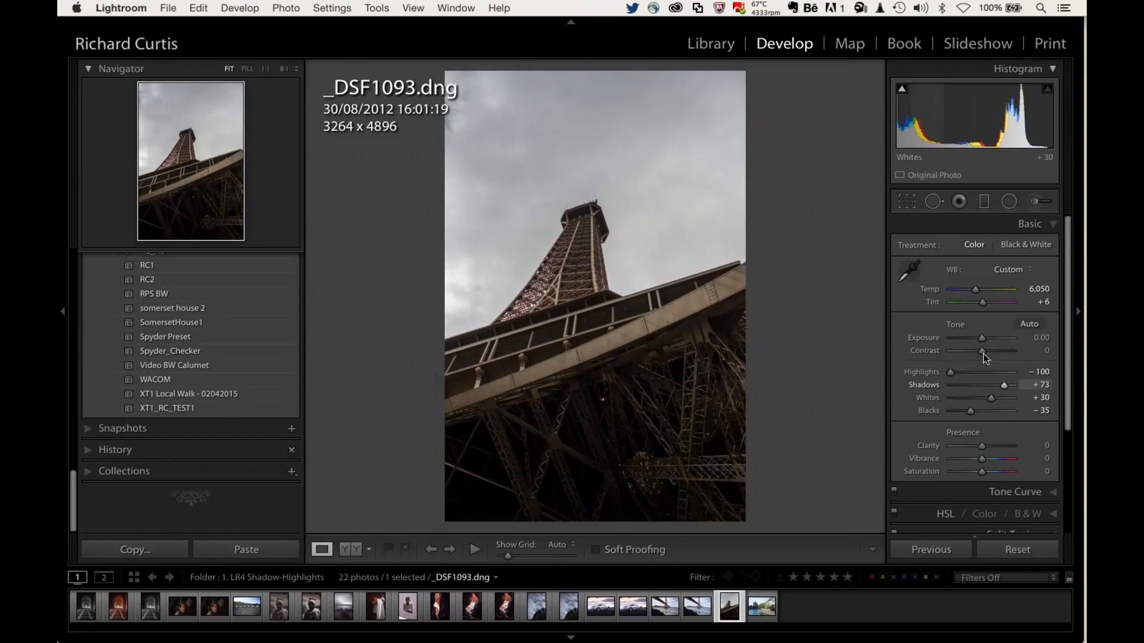
- Set Contrast to +23 and Clarity to +54, and compare the photo side by side with its before version
left_click_drag(985, 350, 989, 350)
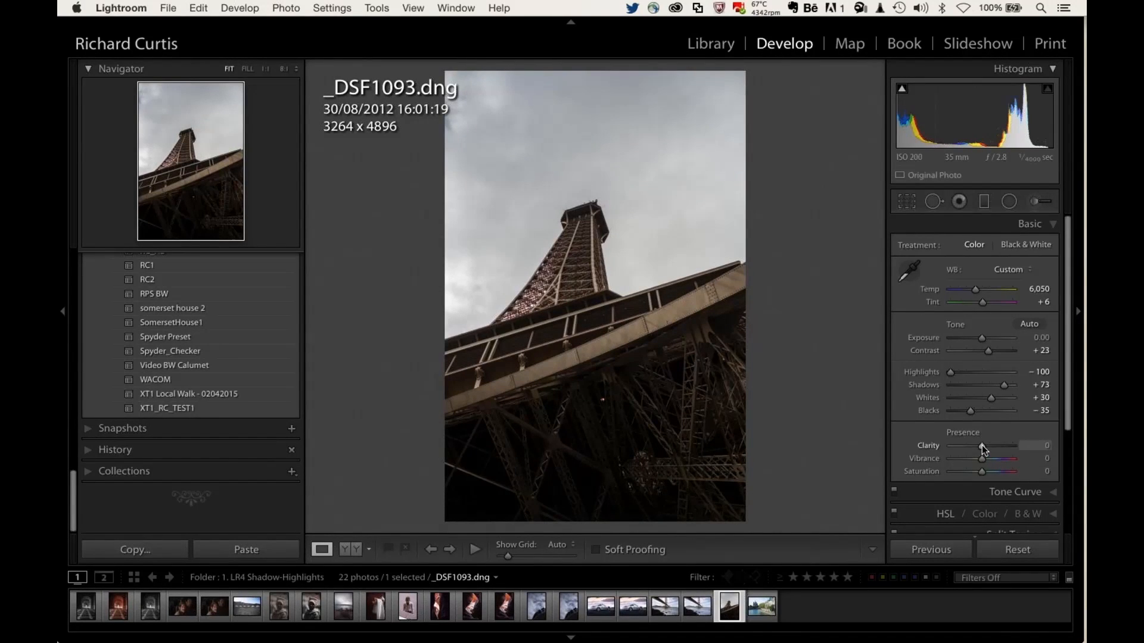
left_click_drag(982, 445, 997, 445)
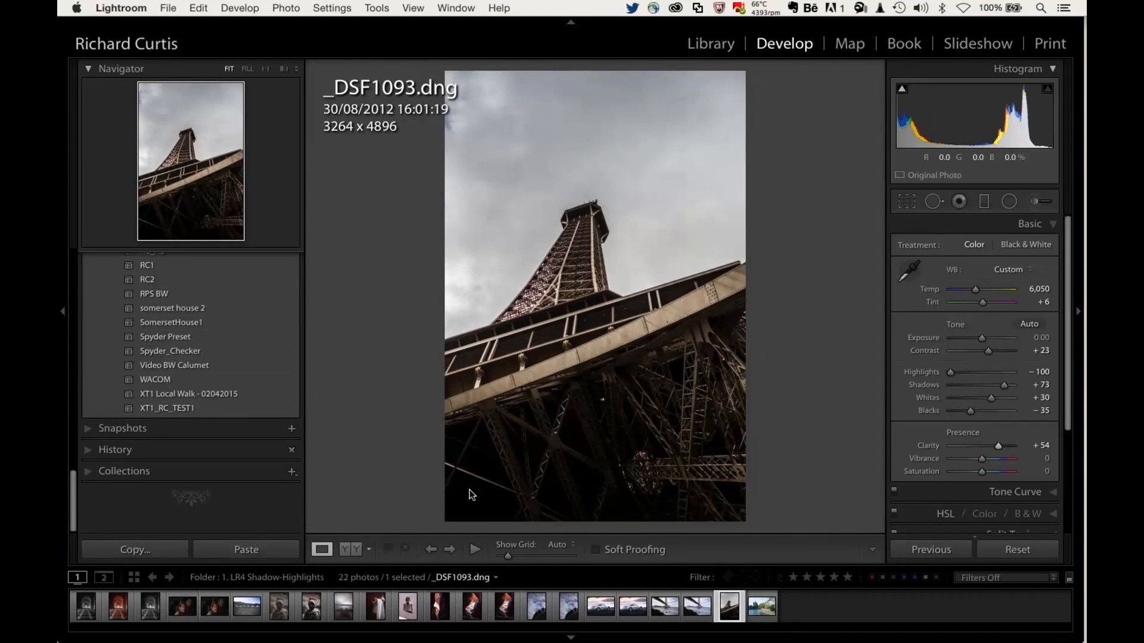
left_click(346, 549)
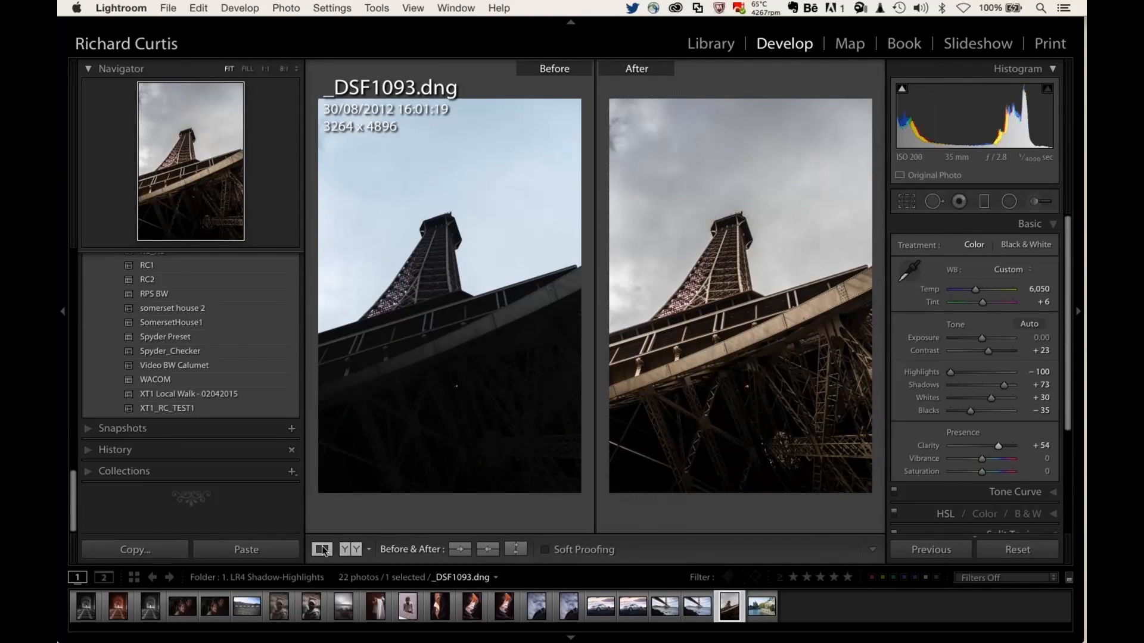
left_click(323, 549)
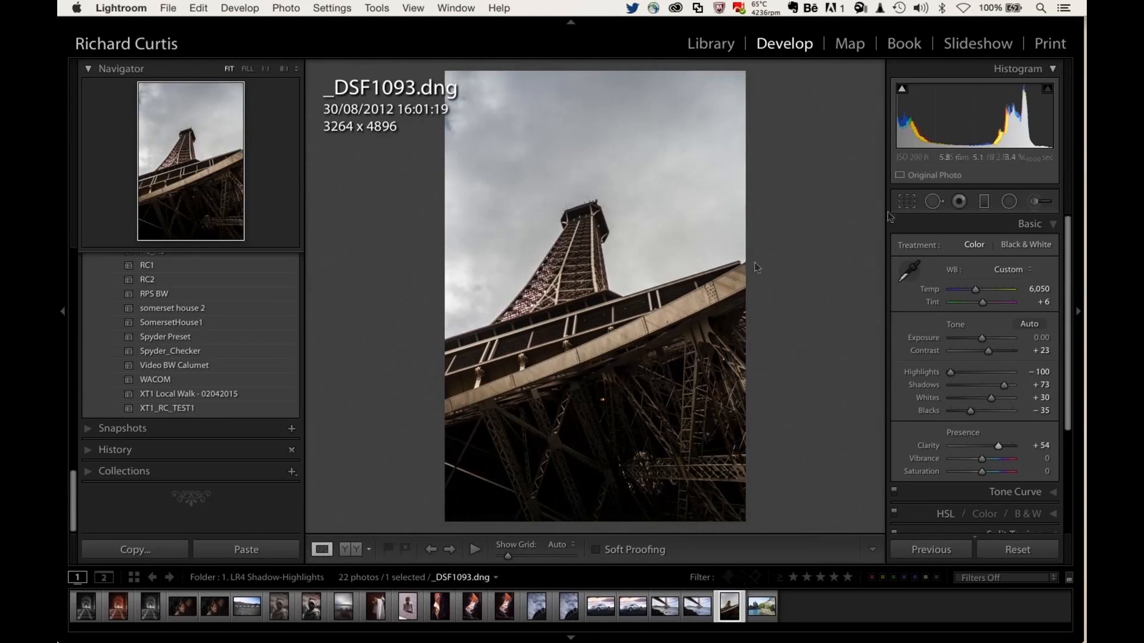
- Crop the photo to about 2827 x 4241 pixels at the original aspect ratio, trimming its upper and right edges
left_click(907, 202)
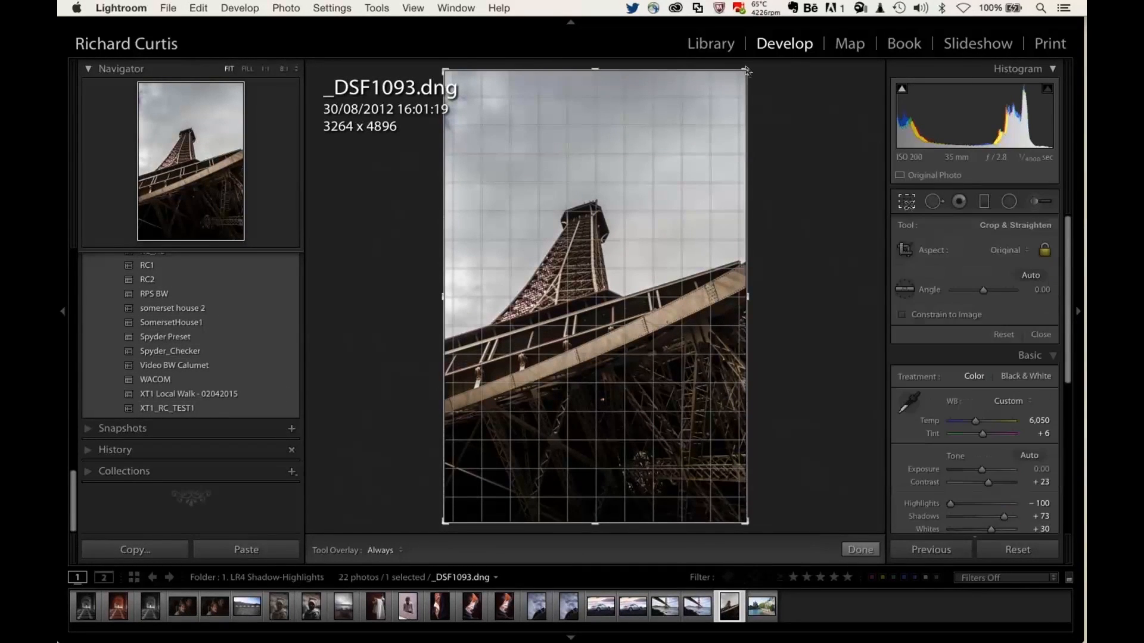
left_click(1023, 250)
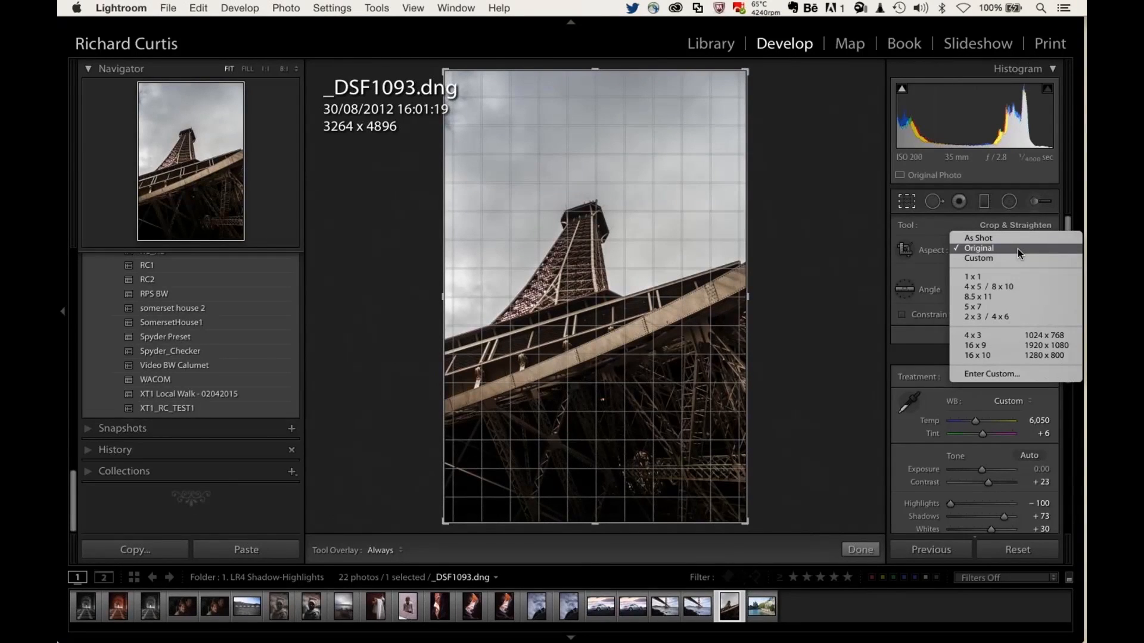
left_click(1028, 262)
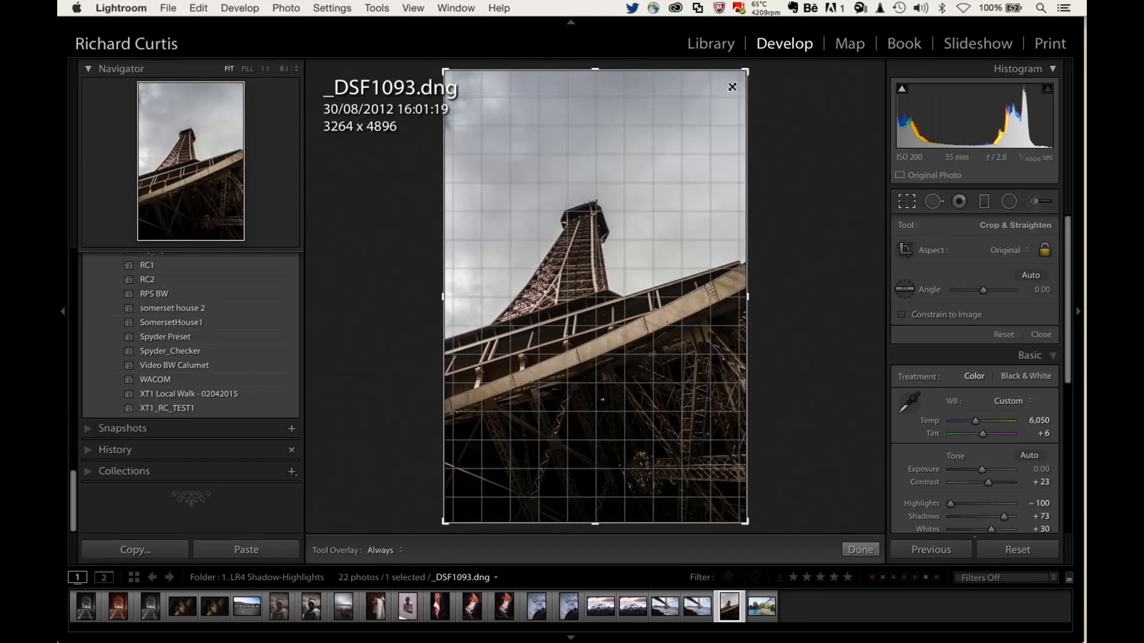
left_click_drag(732, 87, 723, 94)
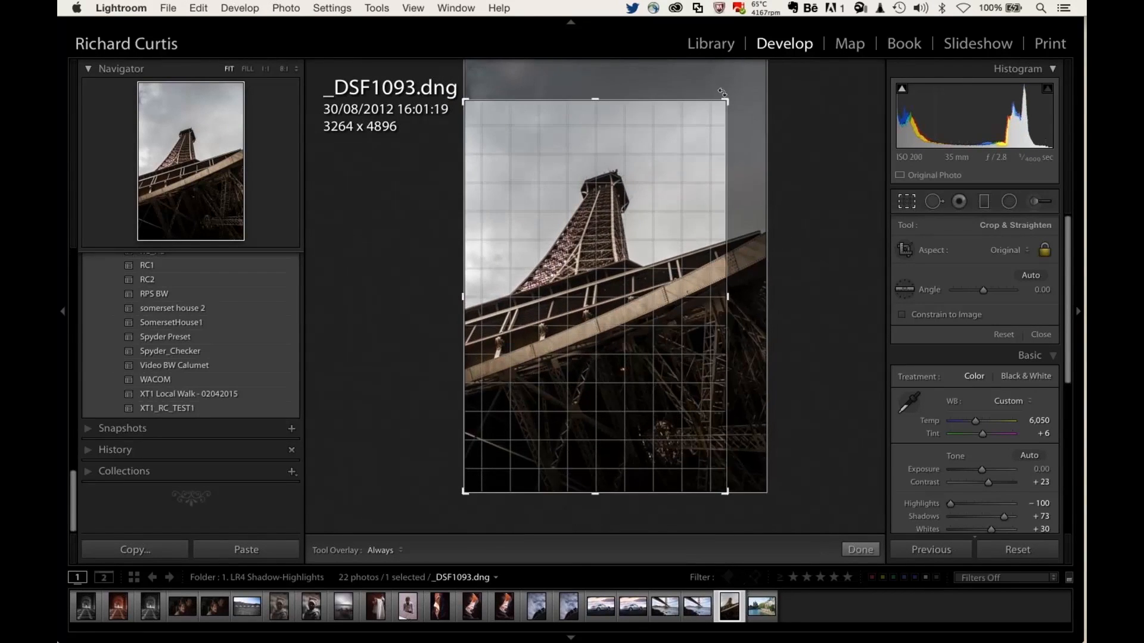
key("Return")
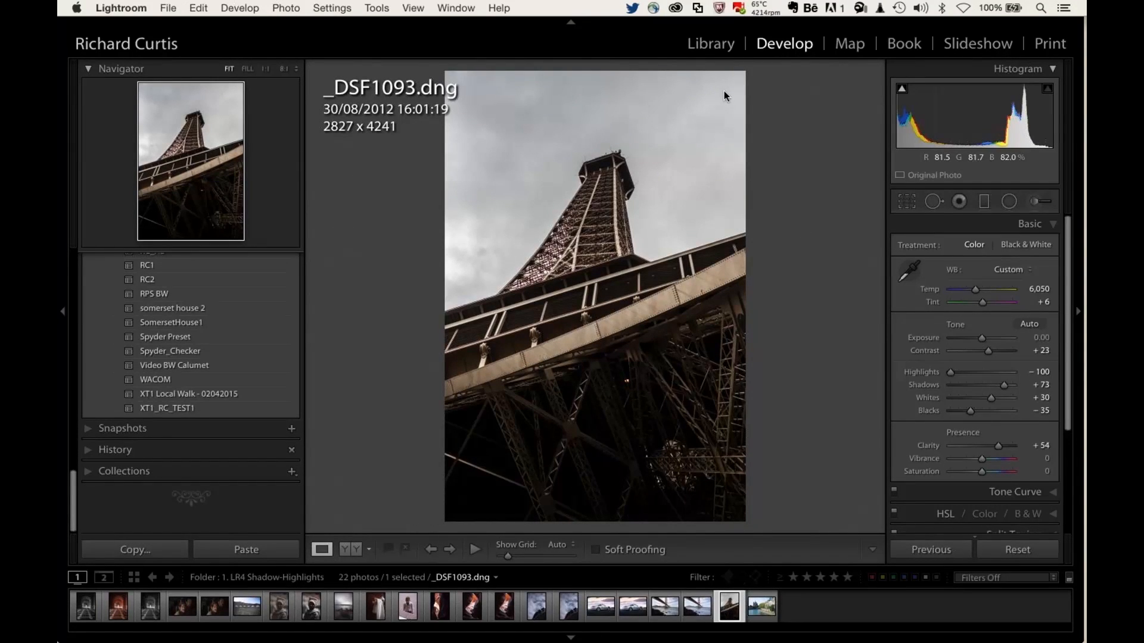
- Reopen the crop on the tower photo and switch the crop guide overlay to Thirds
left_click(906, 202)
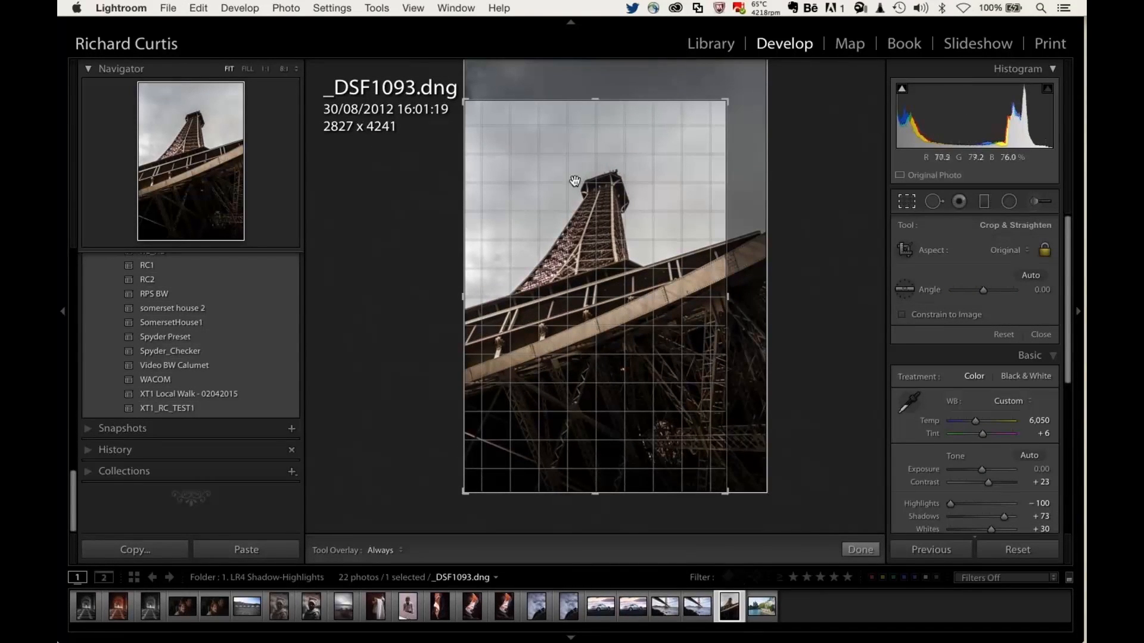
left_click(412, 7)
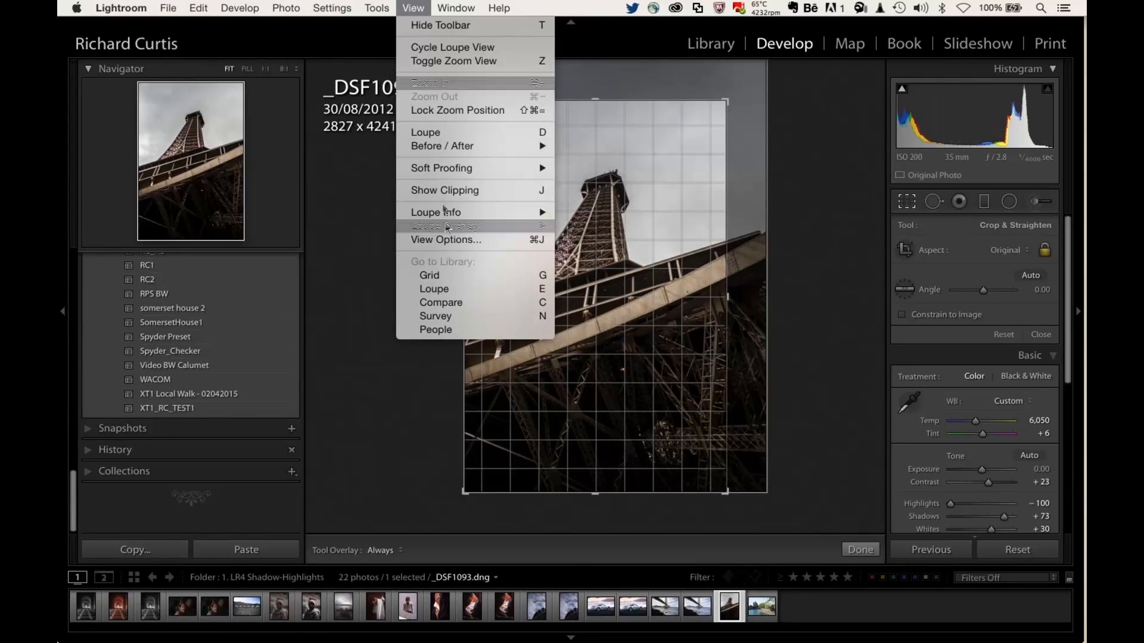
mouse_move(446, 227)
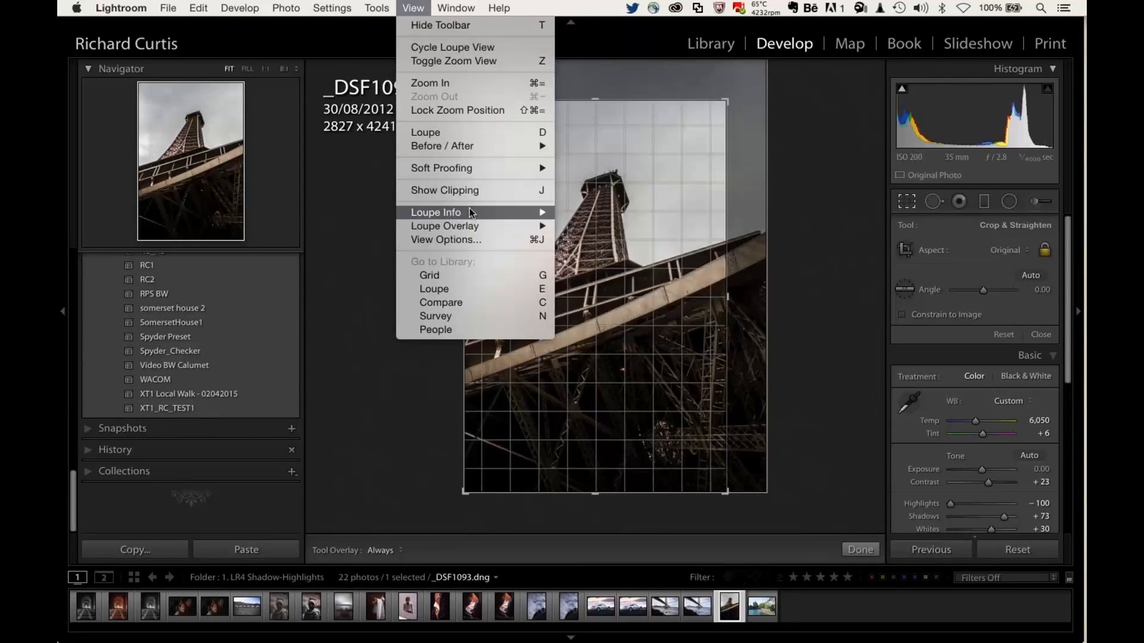
mouse_move(377, 7)
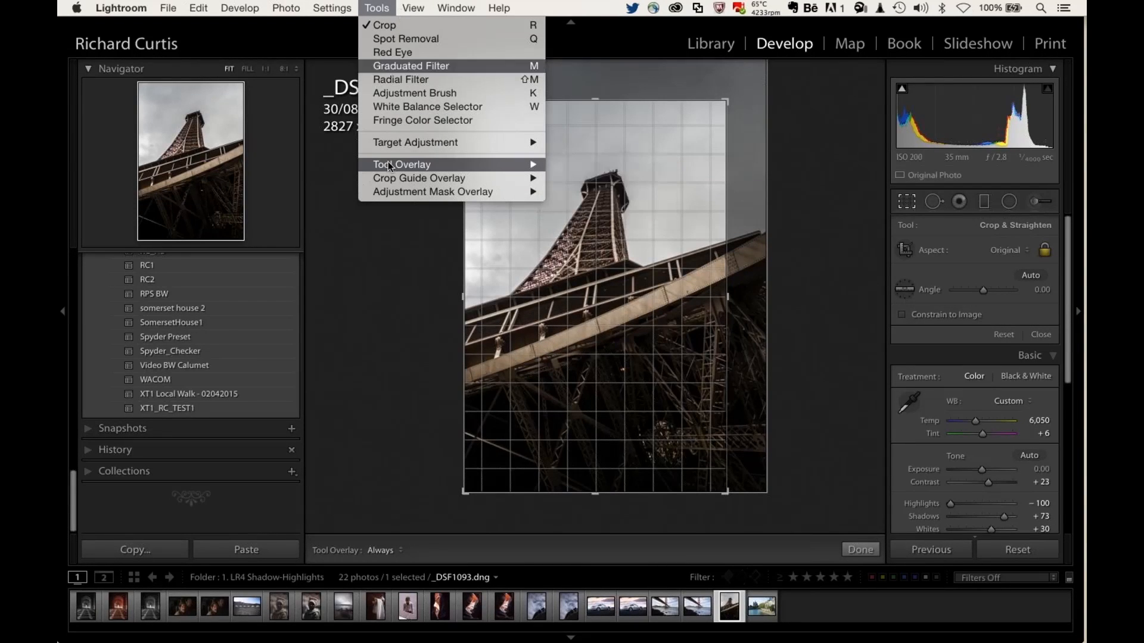
mouse_move(402, 183)
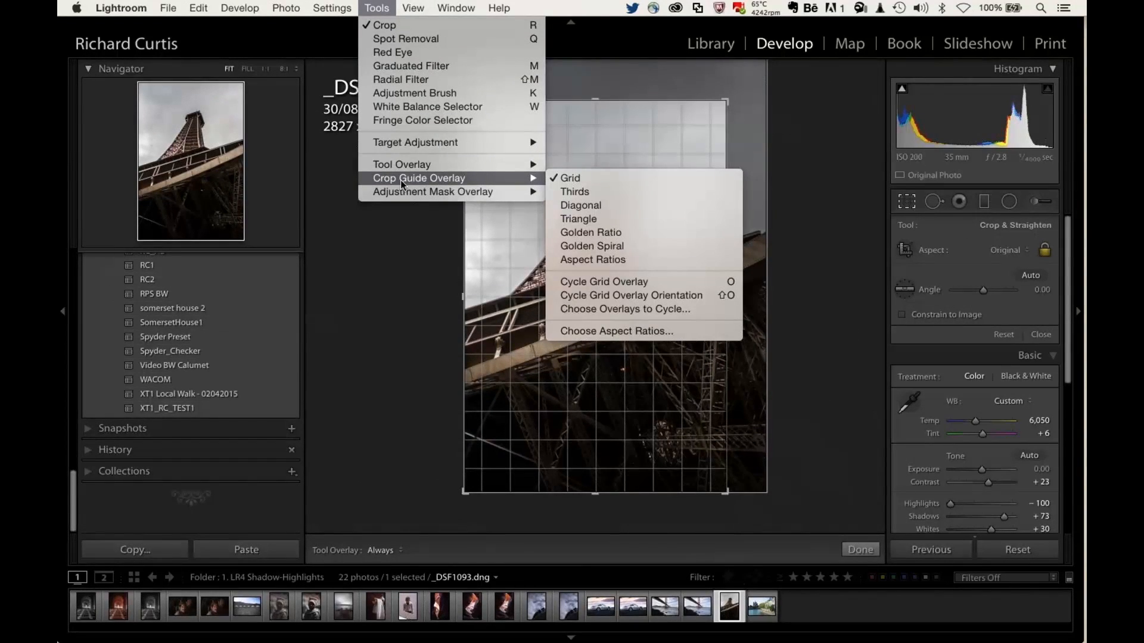
left_click(590, 192)
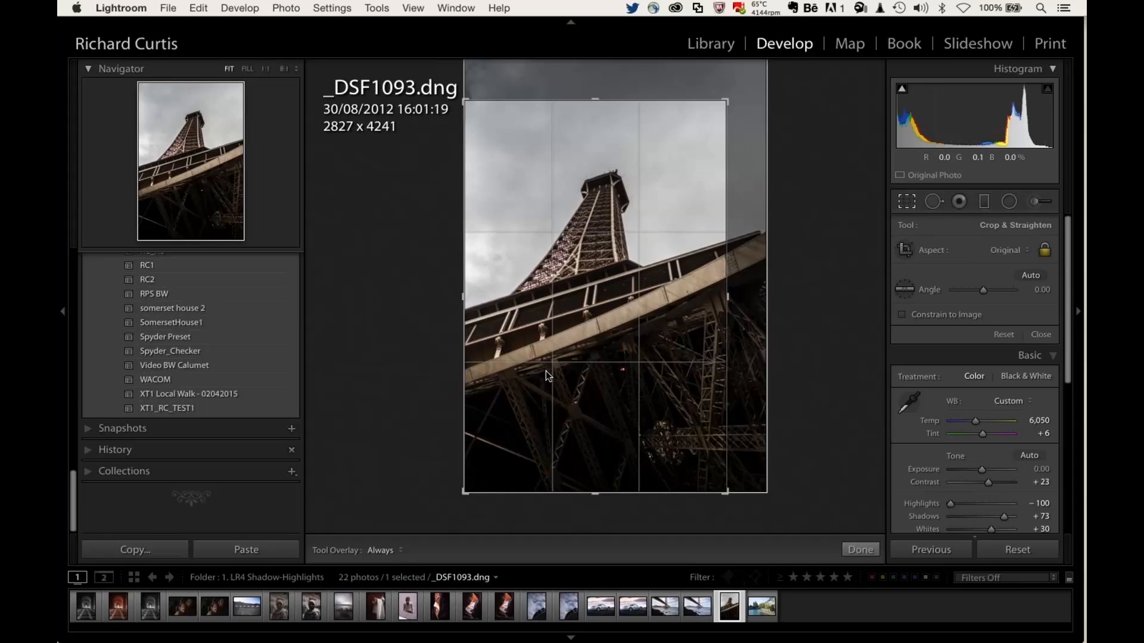
- Switch the crop guide overlay on the tower photo to Golden Spiral and change the spiral's orientation
left_click(368, 7)
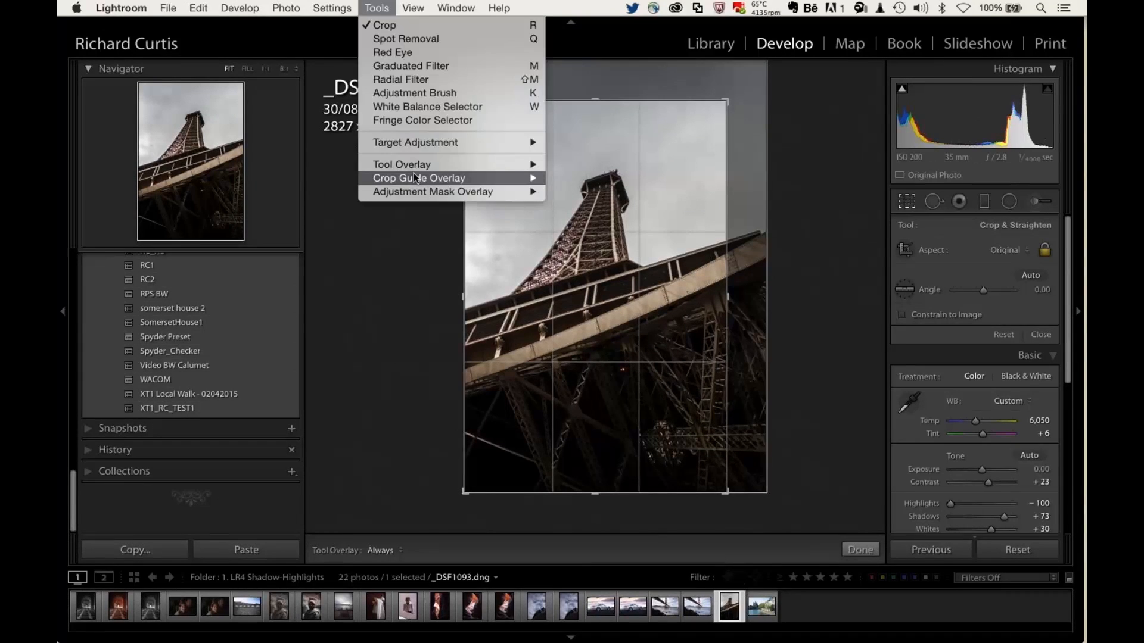
mouse_move(445, 177)
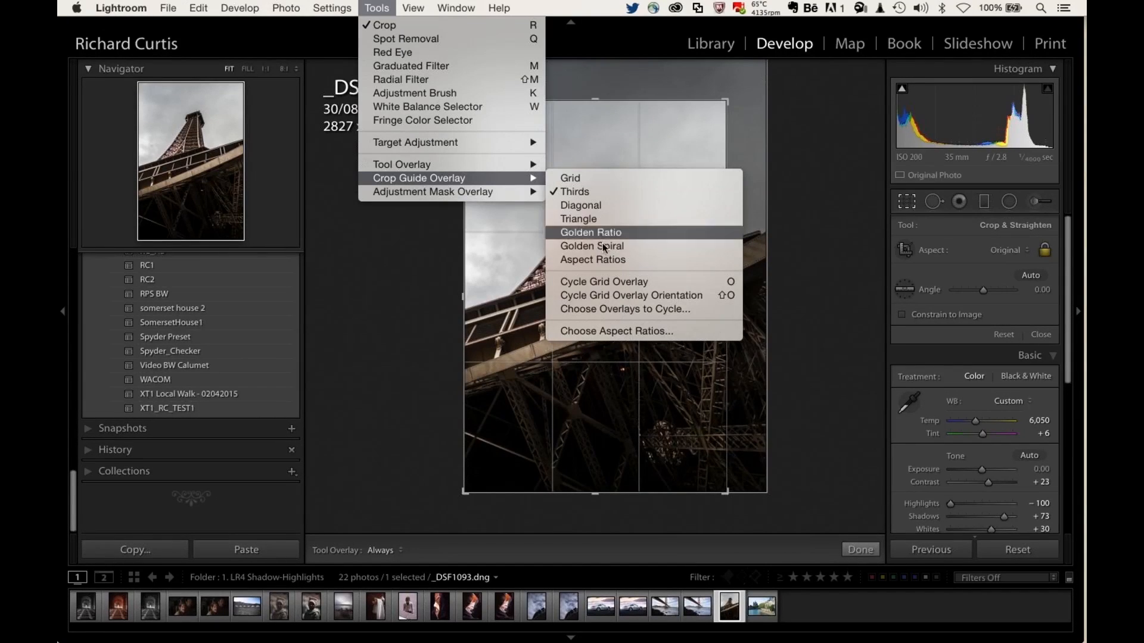
left_click(603, 244)
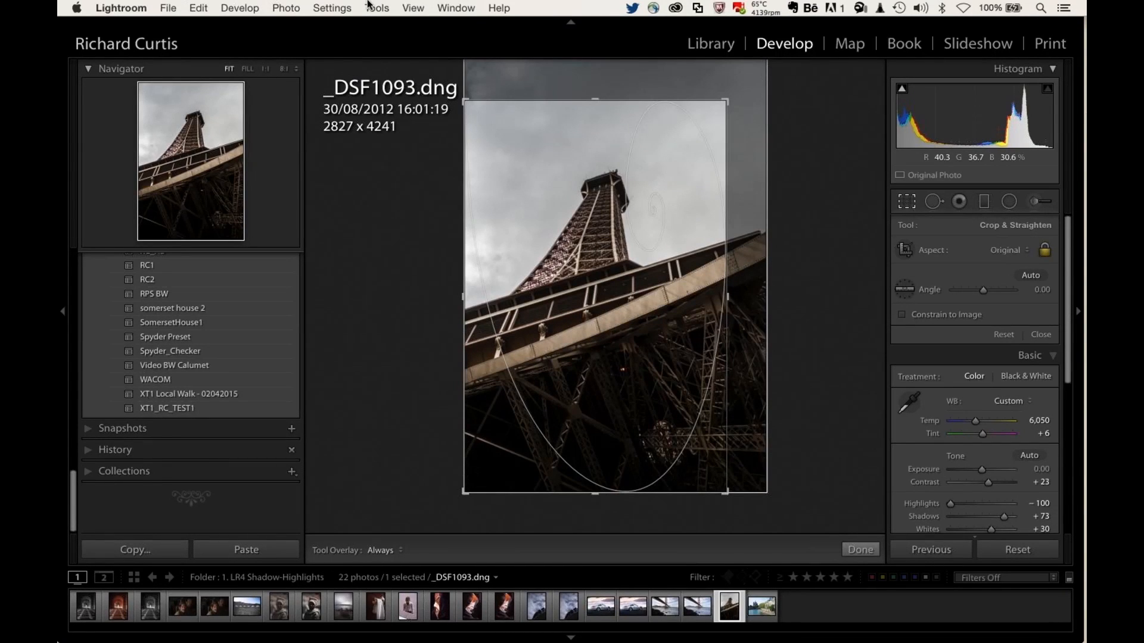
left_click(370, 7)
mouse_move(478, 177)
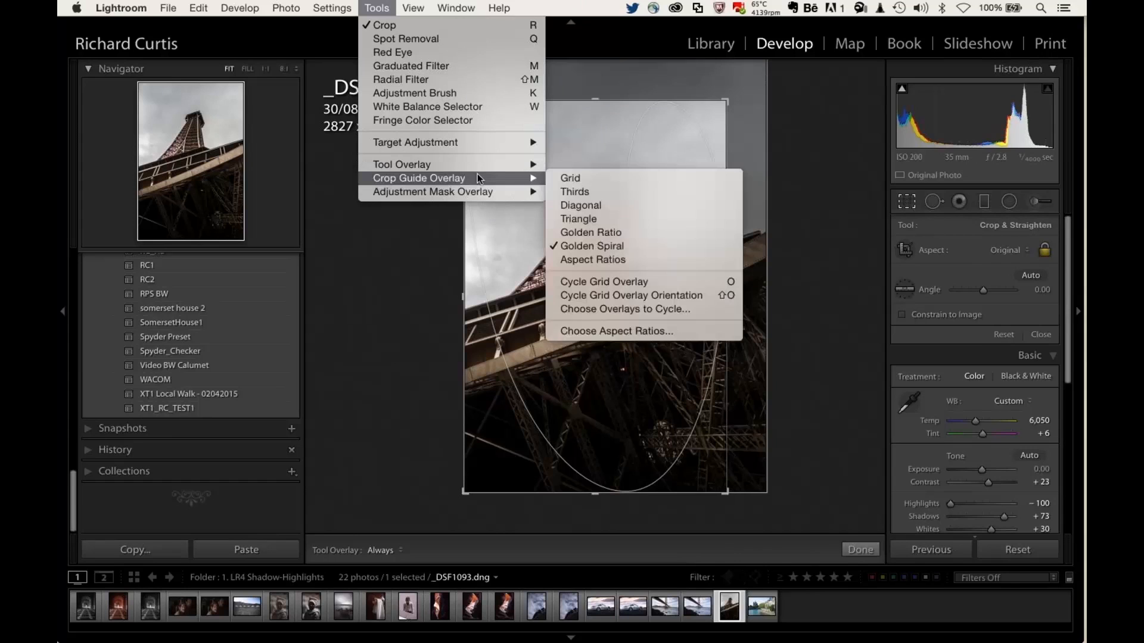
left_click(641, 295)
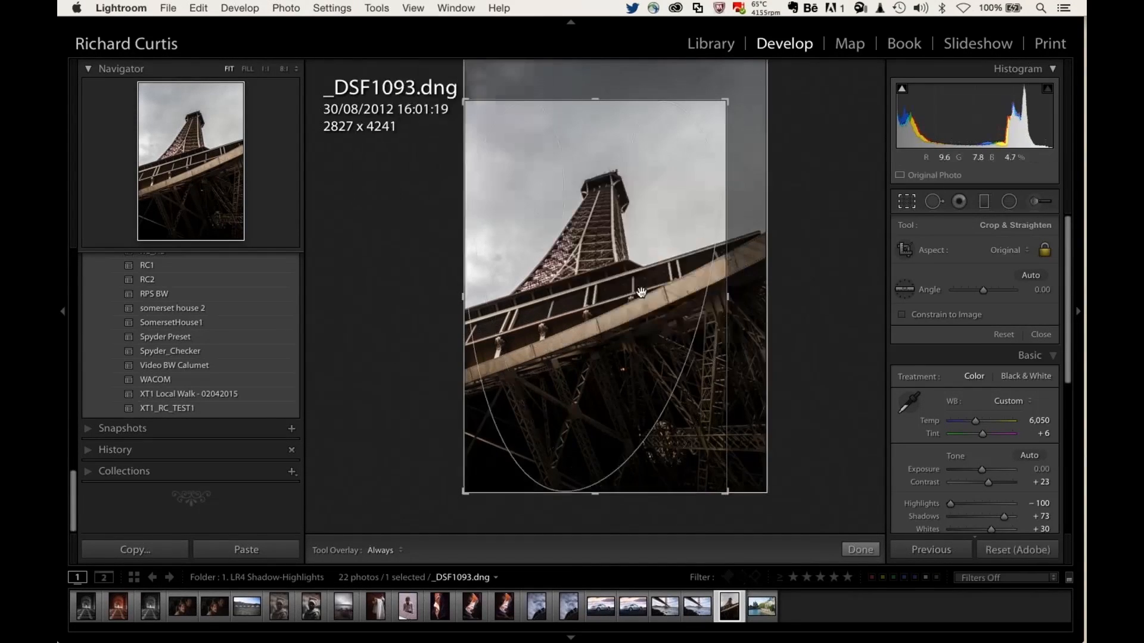
- Cycle the golden spiral through further orientations, reposition the tower photo within the crop frame and apply the crop
key("shift+o")
key("shift+o")
key("shift+o")
key("shift+o")
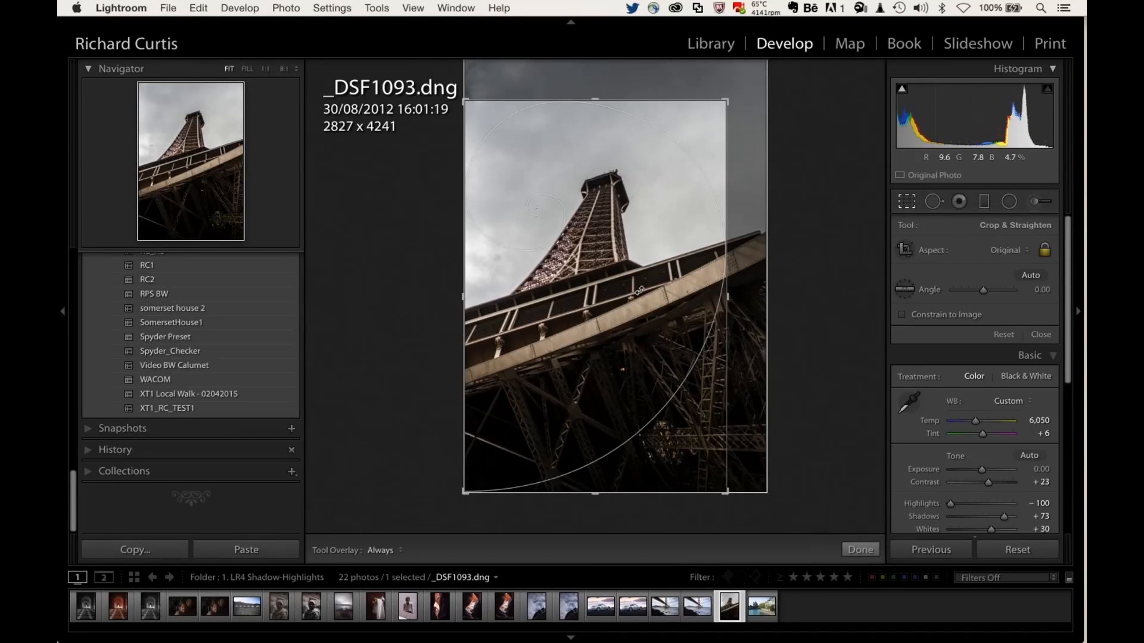
left_click_drag(670, 299, 652, 320)
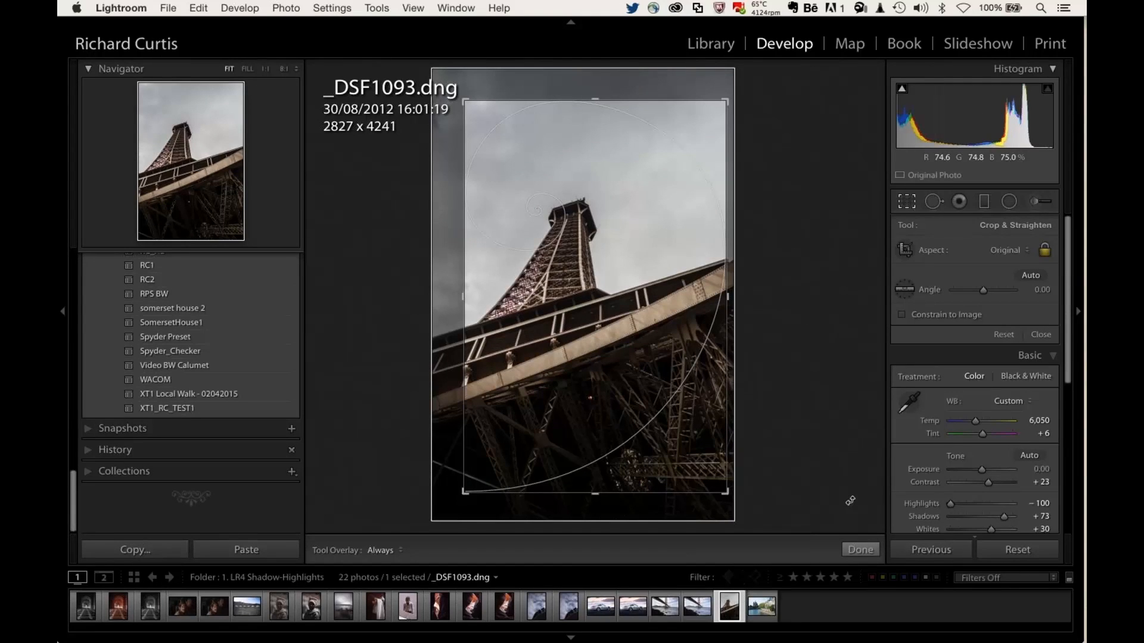
key("Return")
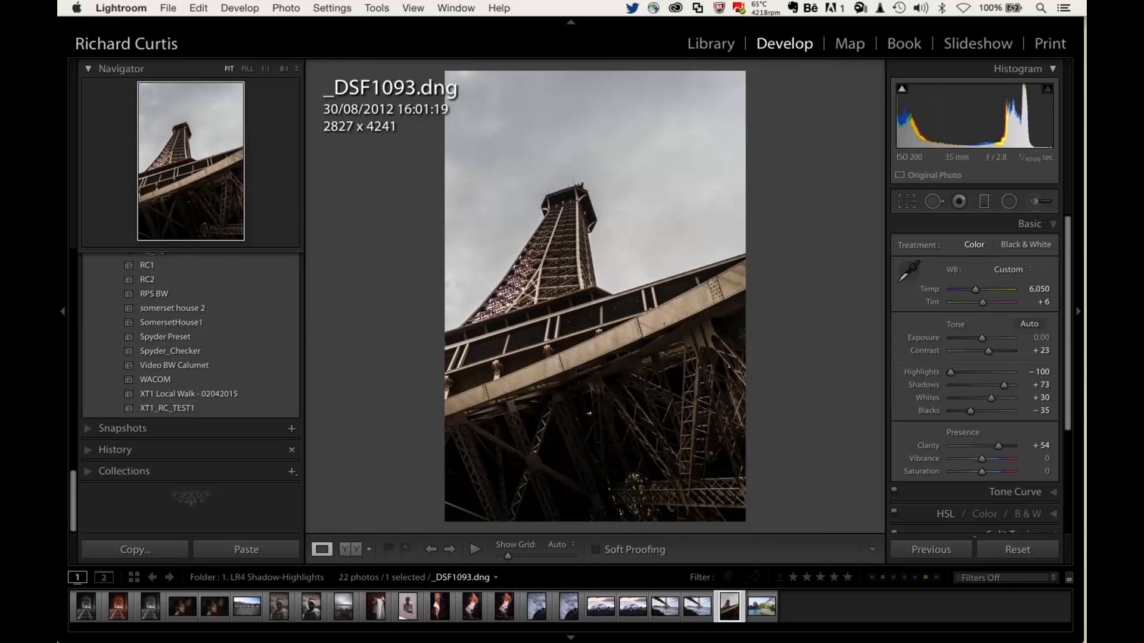
- Open the mossy log photo _DSF0097.JPG from the 1.5 SpyderCheckr folder for developing
left_click(713, 41)
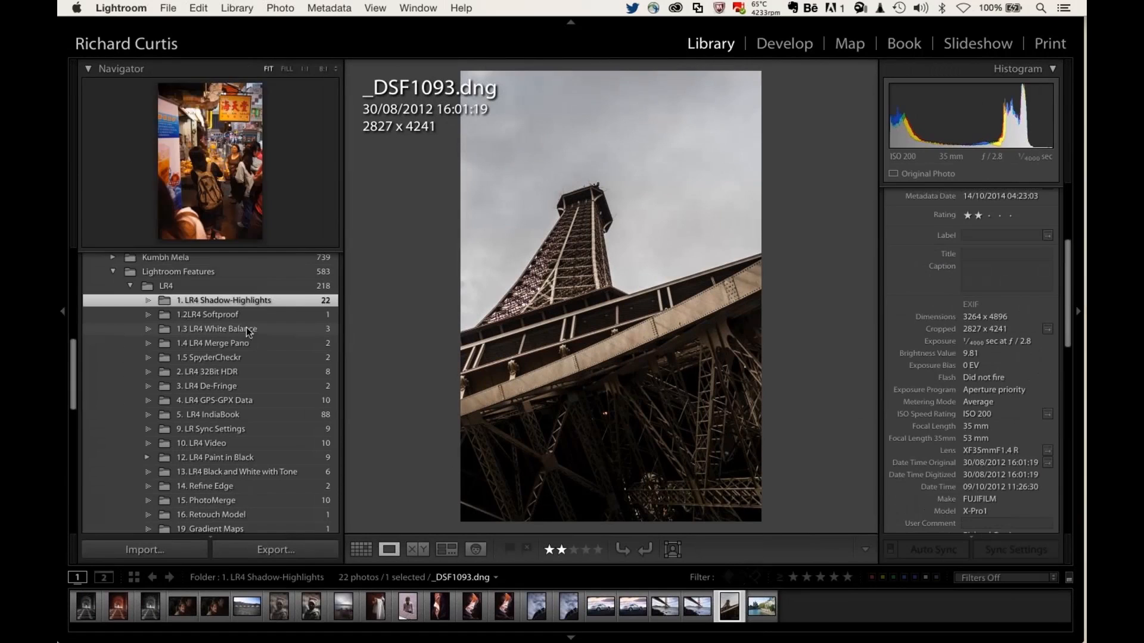
left_click(190, 358)
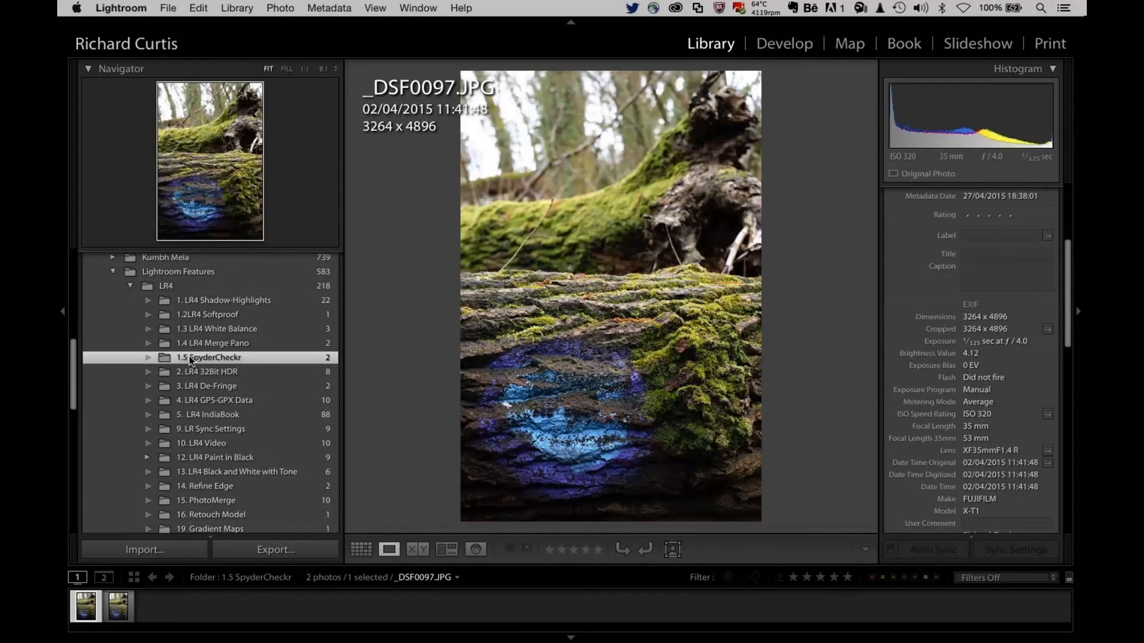
left_click(786, 44)
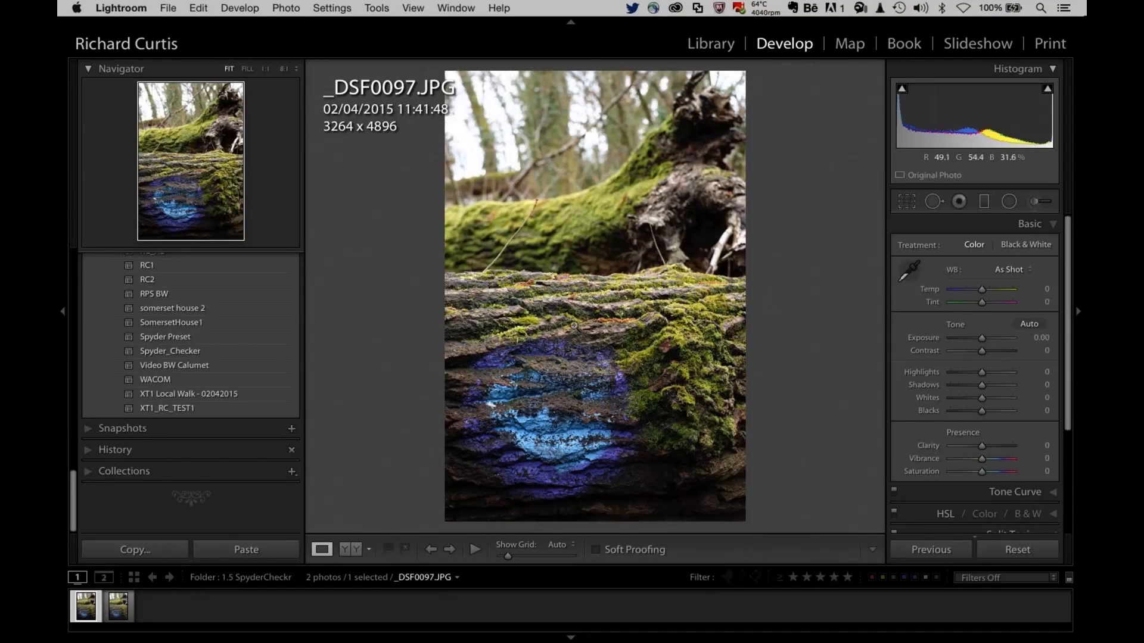
- Apply the XT1 Local Walk - 02042015 preset to the log photo, undo it to compare the blues, and reapply it
left_click(186, 394)
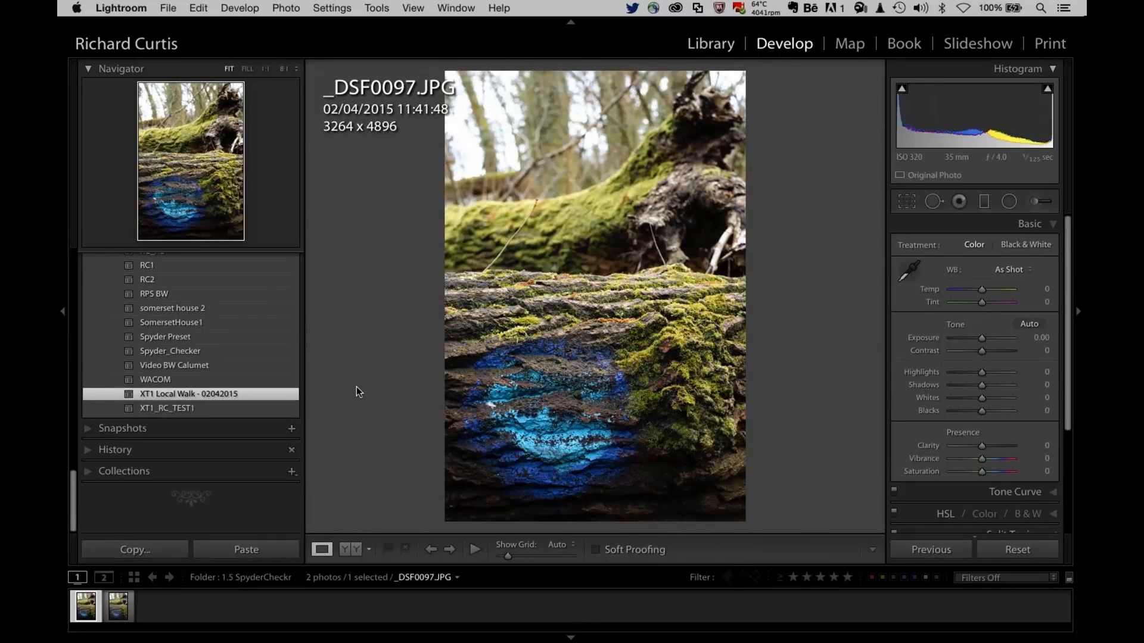
key("super+z")
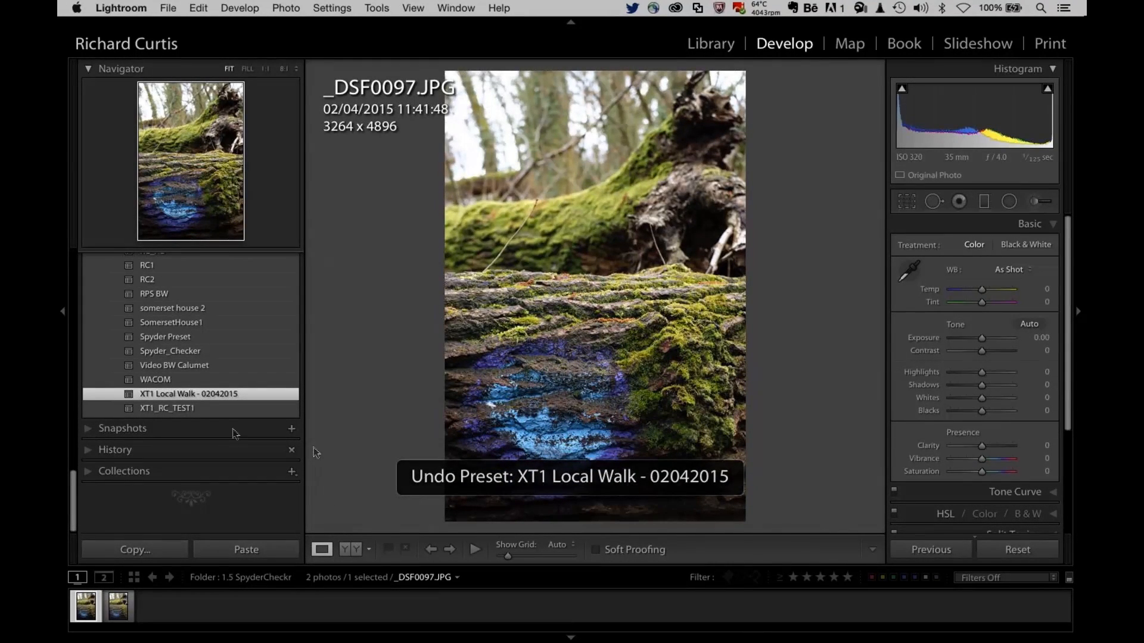
left_click(147, 393)
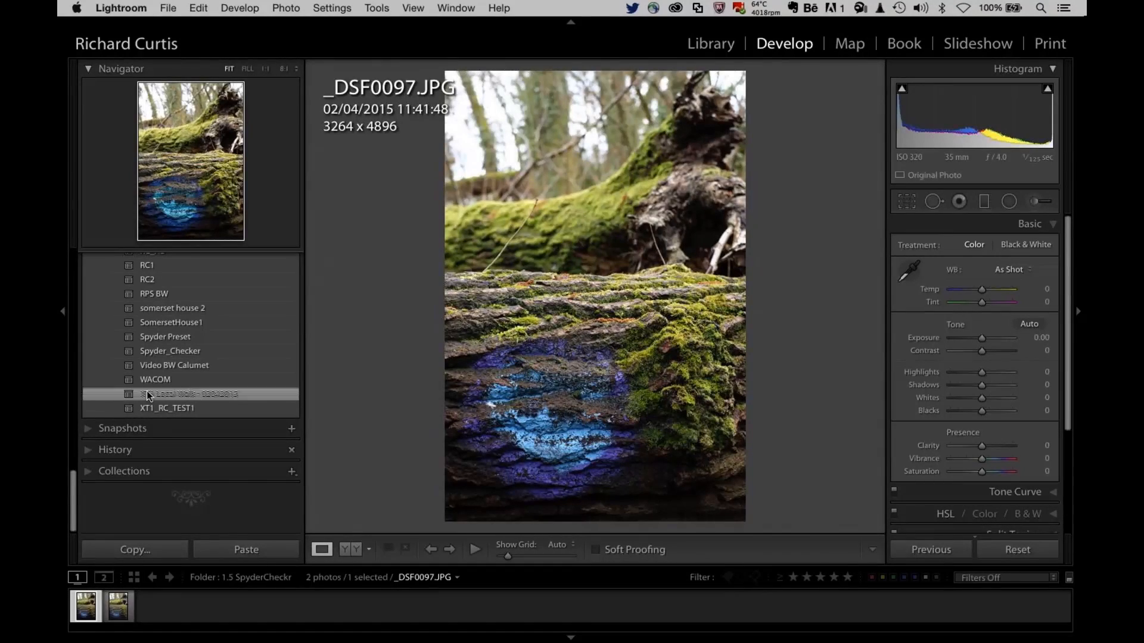
- View the LR5 folder's 1.Advanced Healing Brush photos, and open the fallen tree photo from LR6's 2. Filter Brush folder for developing
left_click(712, 46)
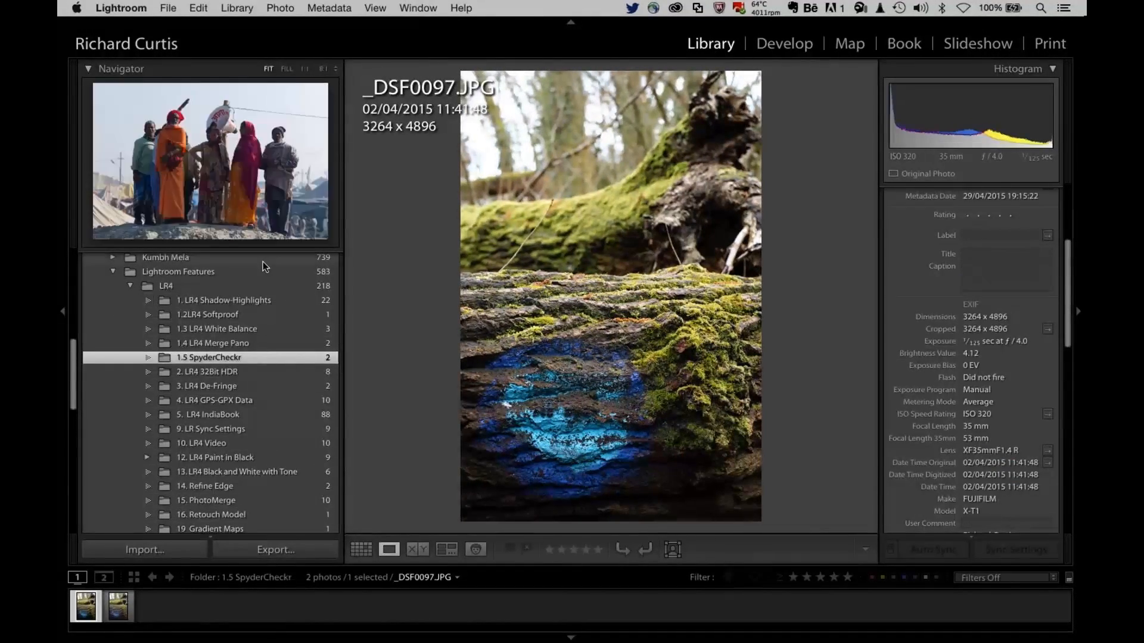
scroll(213, 424, "down", 10)
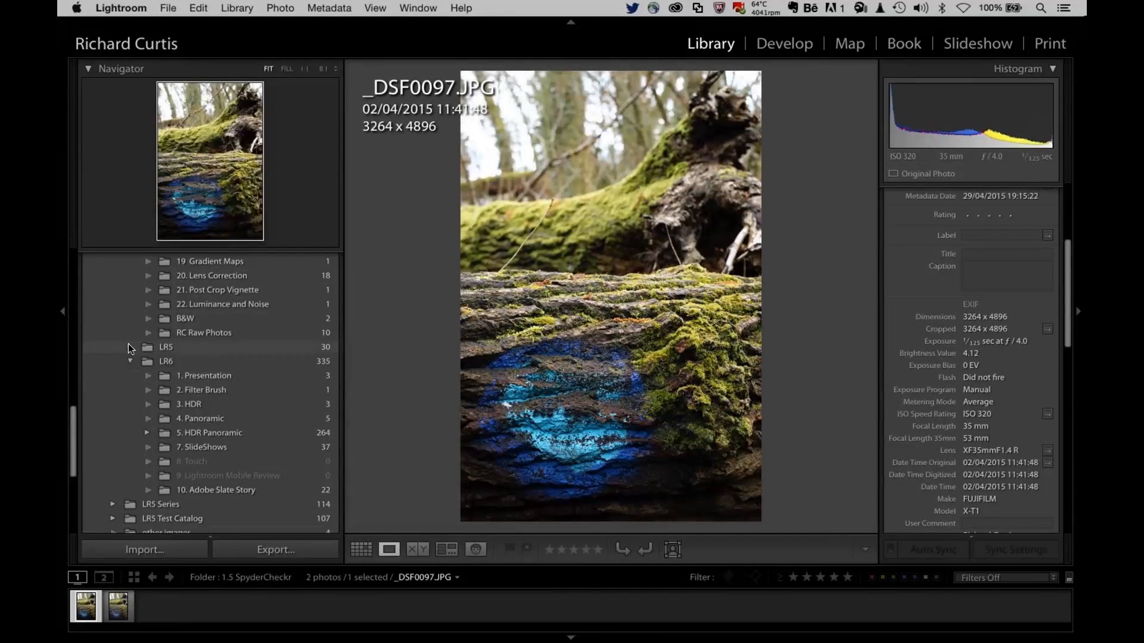
left_click(128, 346)
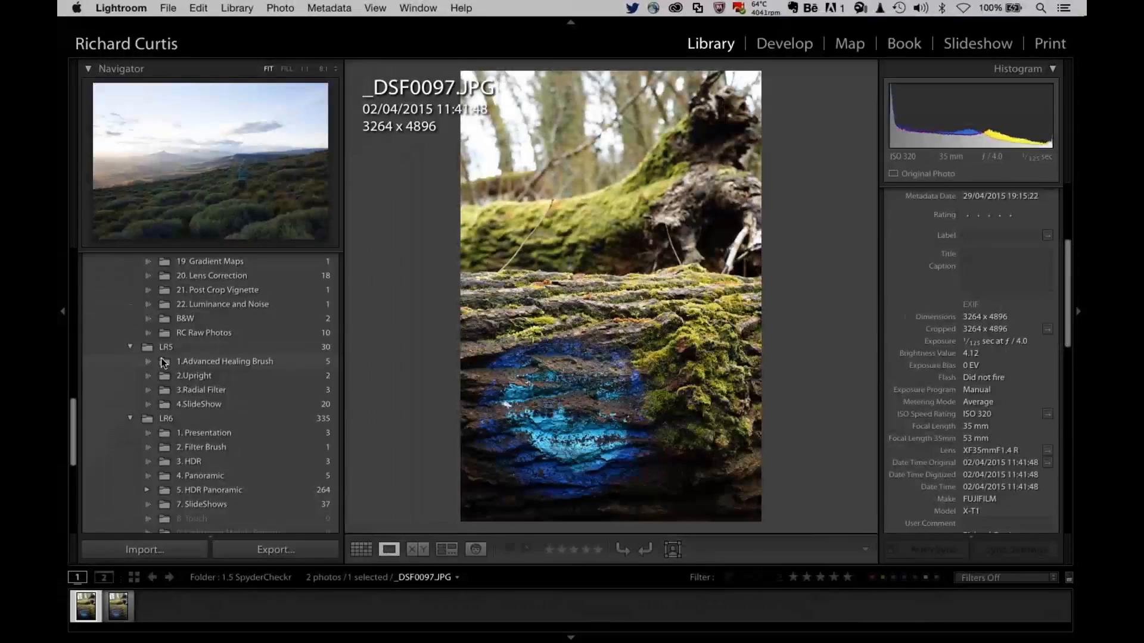
left_click(165, 362)
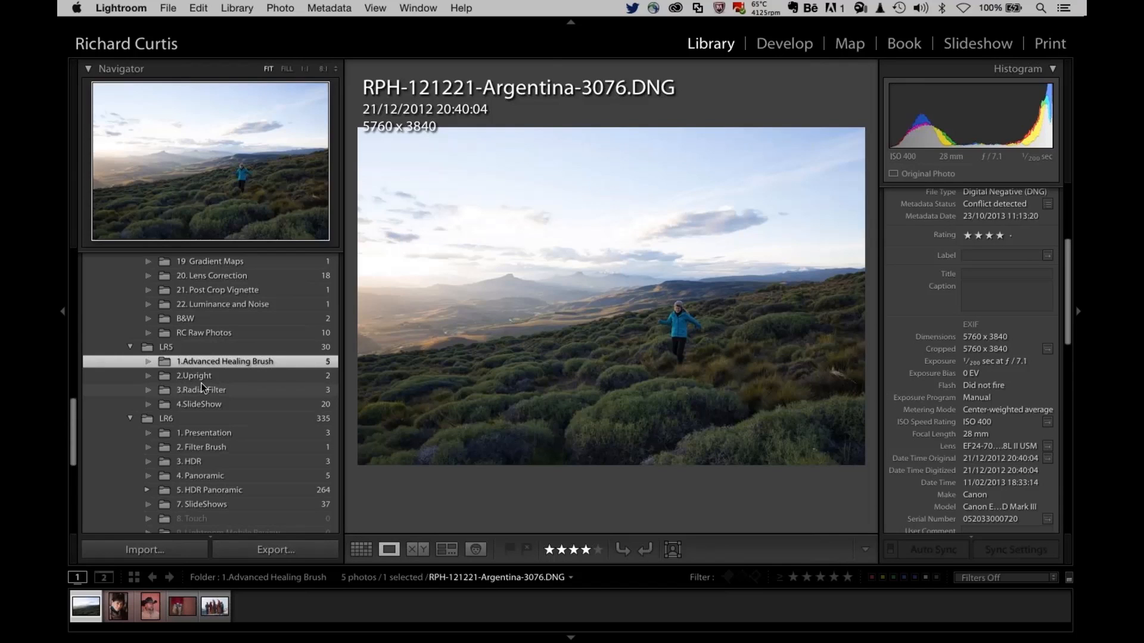
left_click(181, 444)
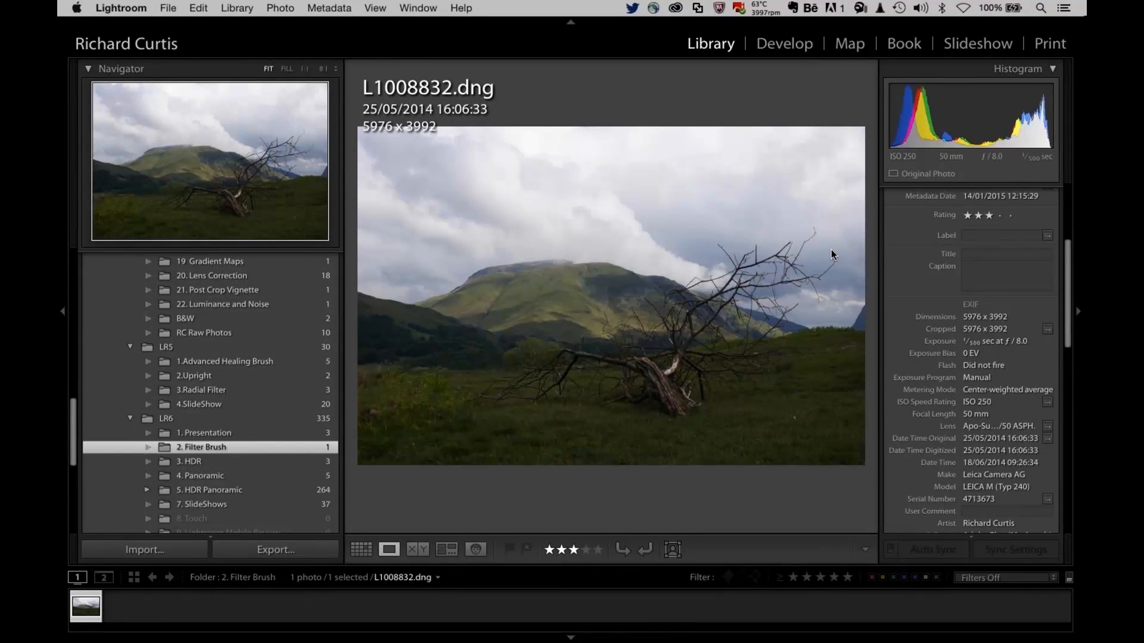
left_click(785, 44)
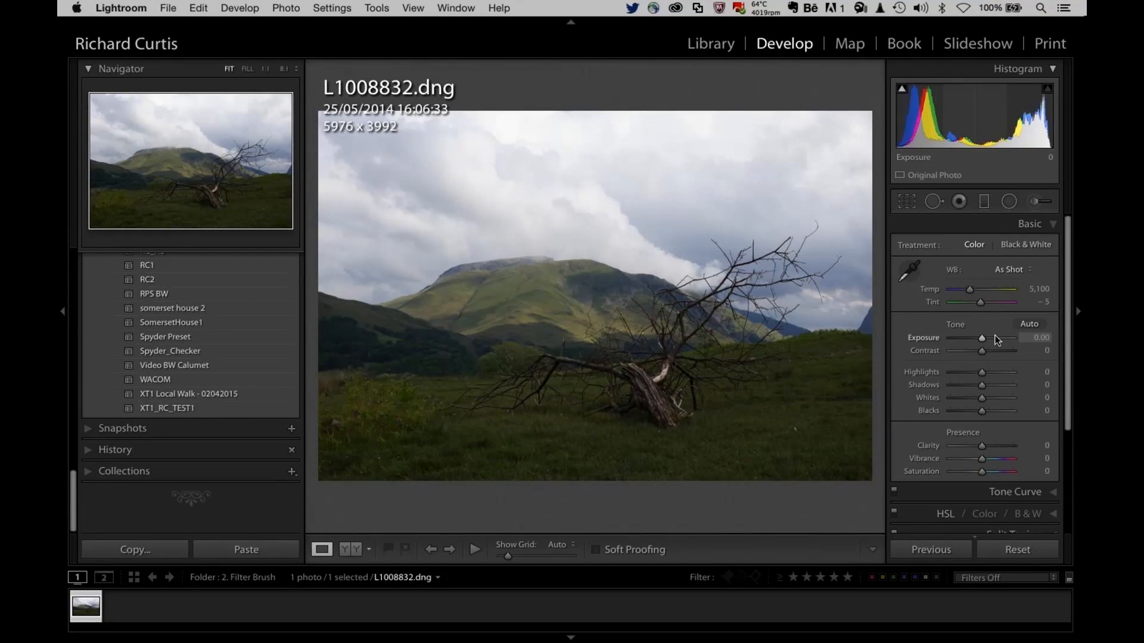
- Set Exposure to +0.35, Highlights to -100, Shadows to +52, Whites to +40, Blacks to -48 and Clarity to +45
left_click_drag(982, 338, 984, 337)
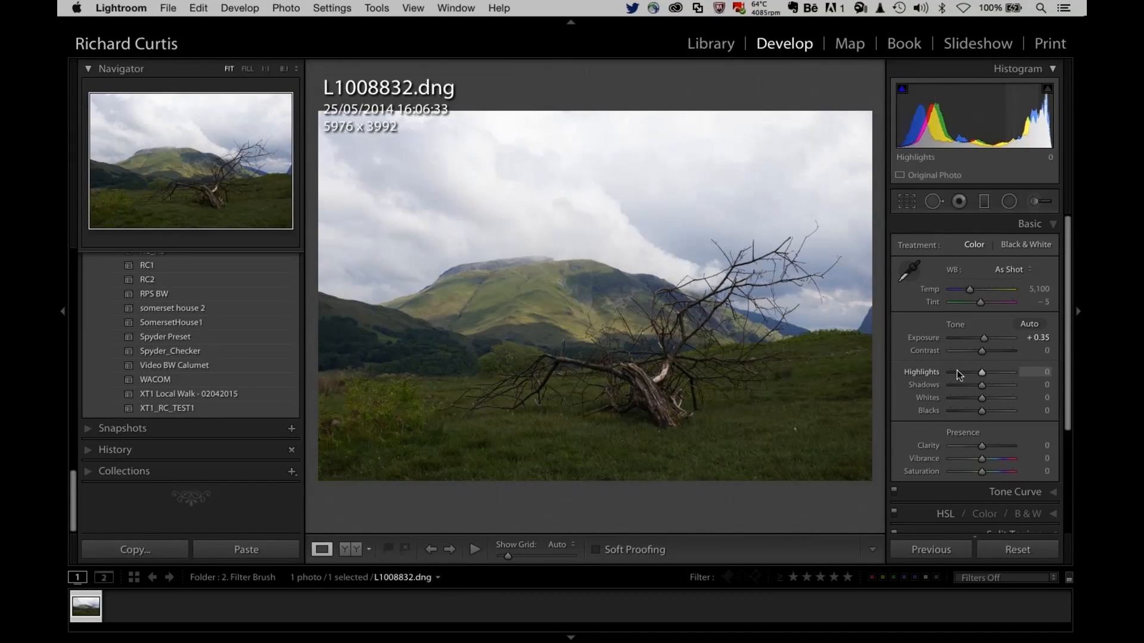
left_click_drag(957, 371, 999, 386)
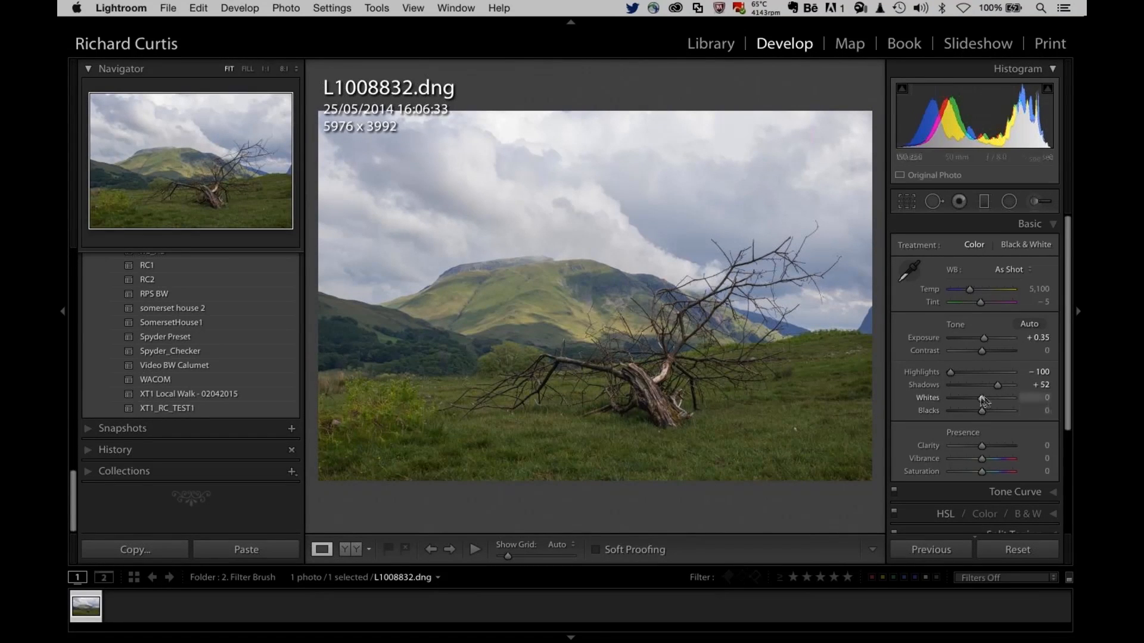
left_click_drag(981, 398, 996, 444)
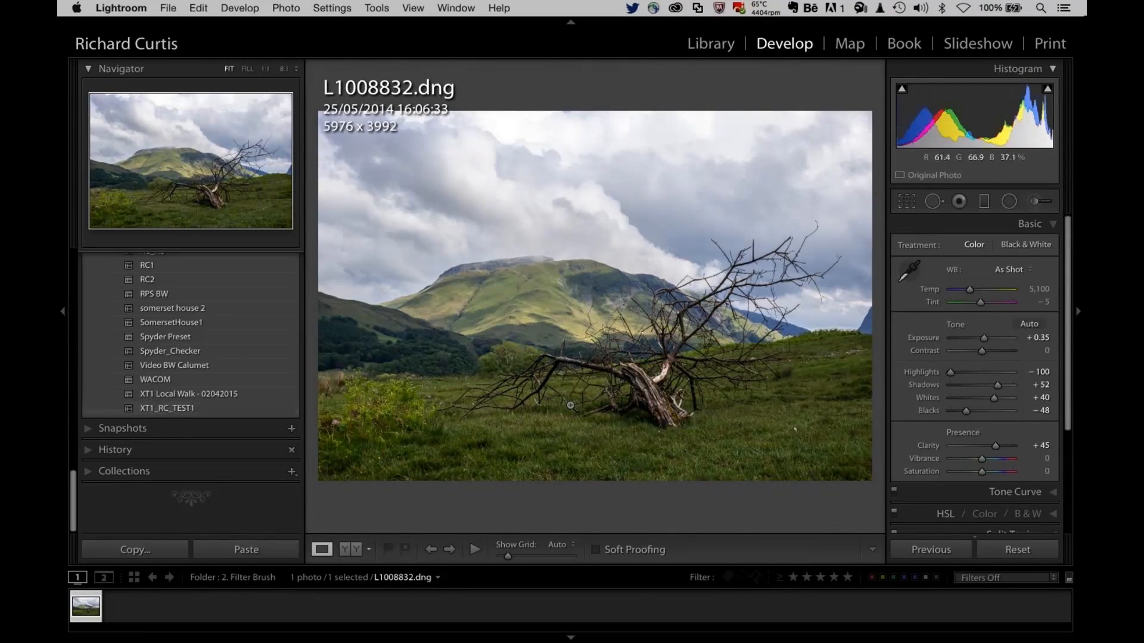
- Start Spot Removal on the grass at 1:1, enable Visualize Spots and set a low threshold that isolates the white object
left_click(822, 440)
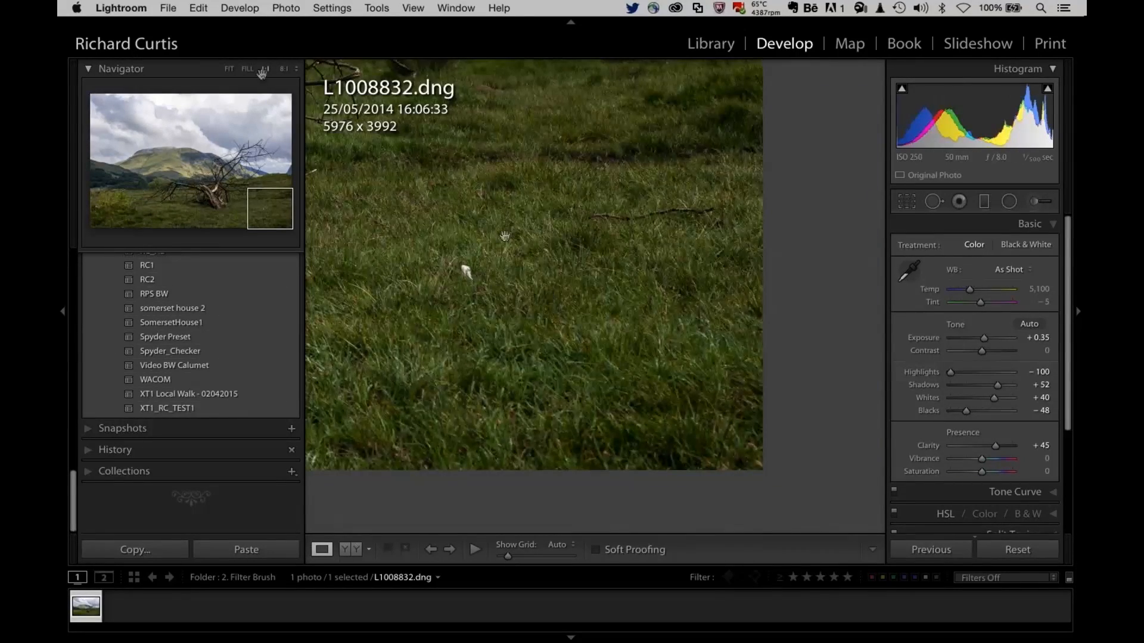
left_click_drag(536, 292, 598, 345)
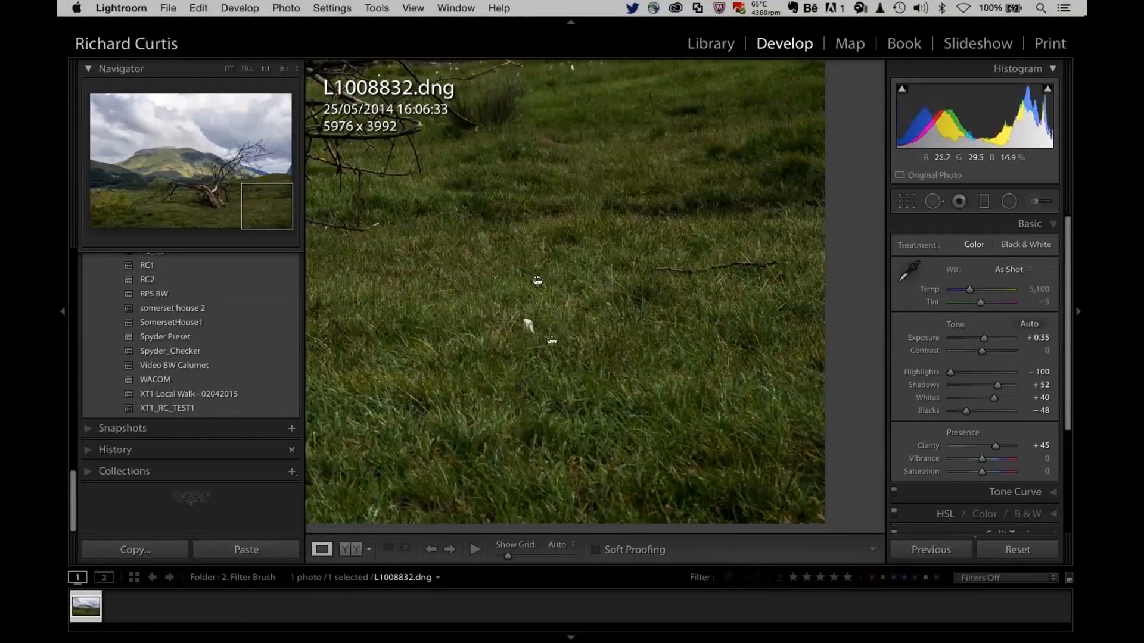
left_click(933, 202)
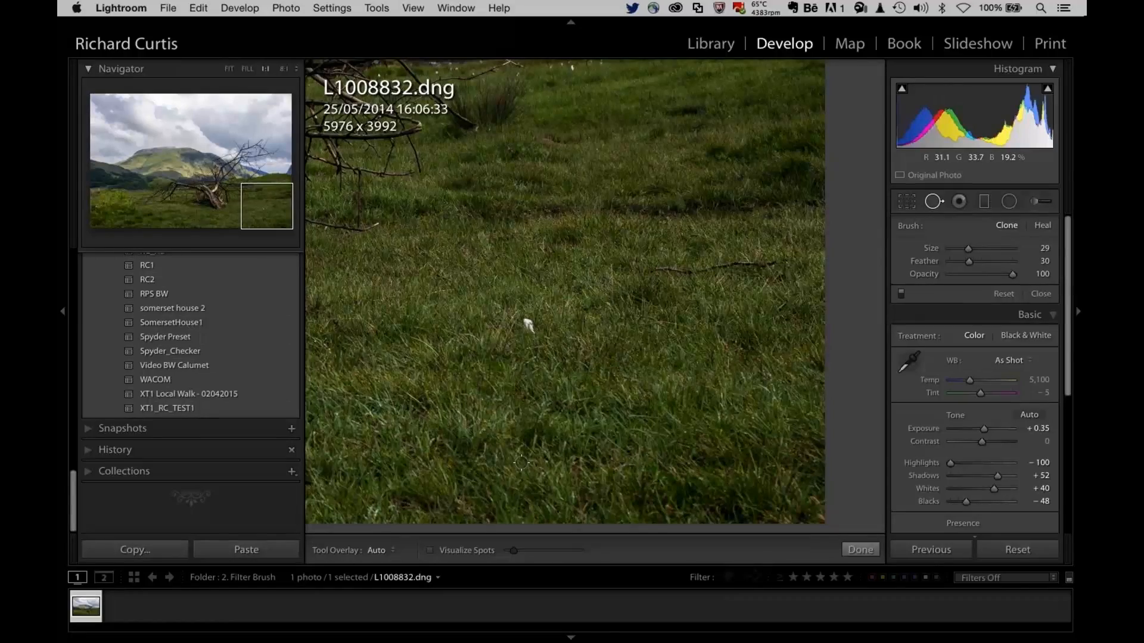
left_click(431, 552)
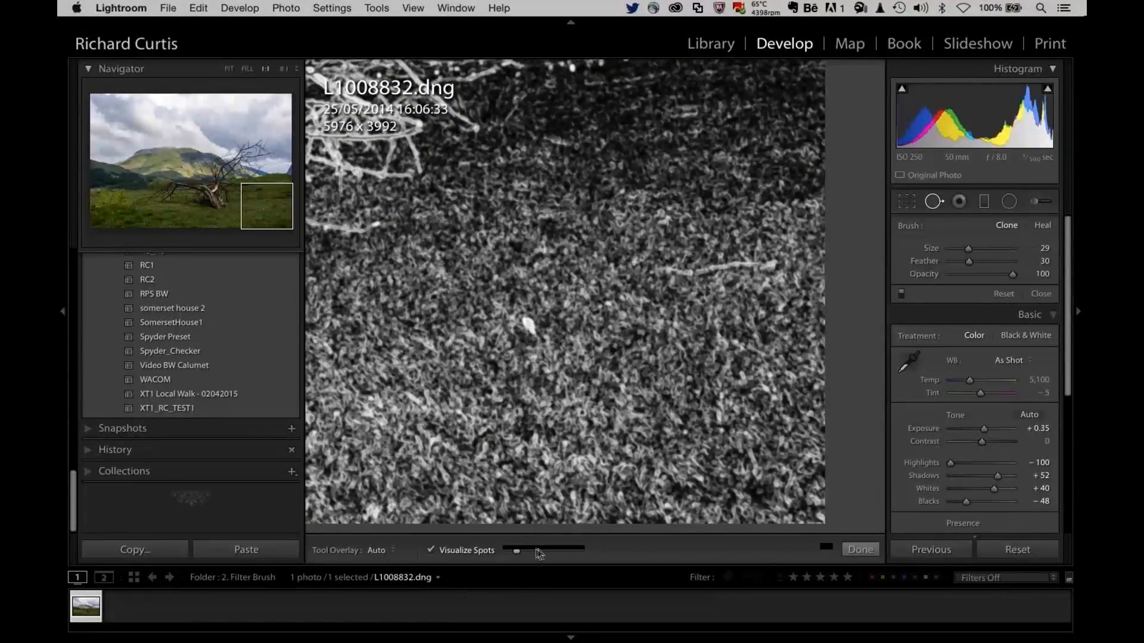
left_click(538, 549)
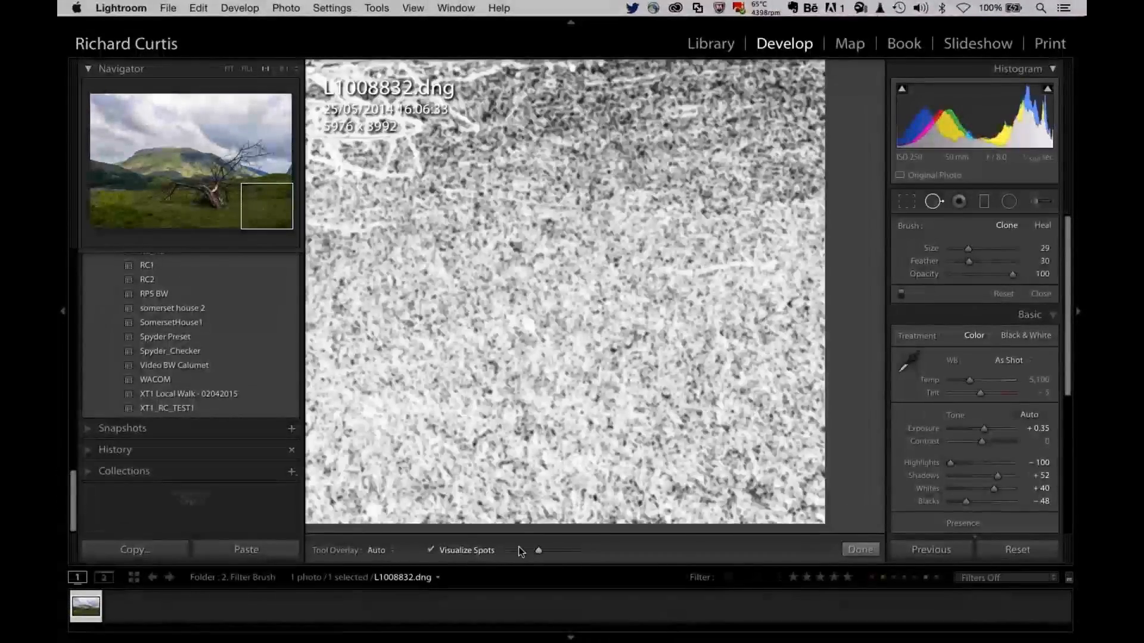
left_click(511, 551)
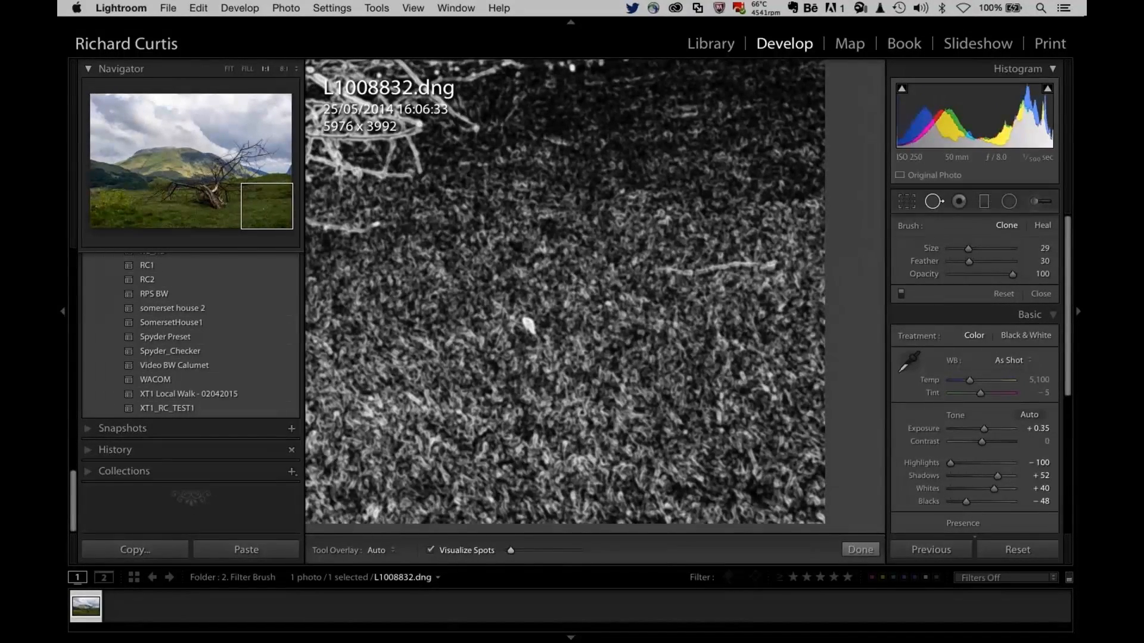
- Clone out the faint dust spot in the sky above the hill with a size 29 brush
left_click_drag(264, 182, 208, 144)
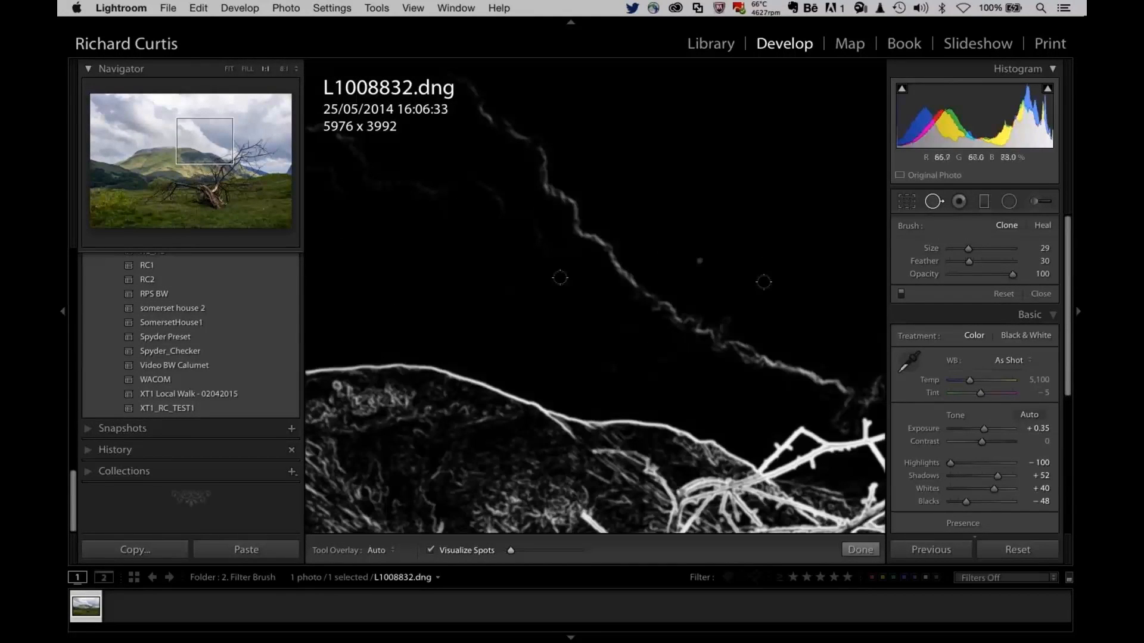
left_click(700, 262)
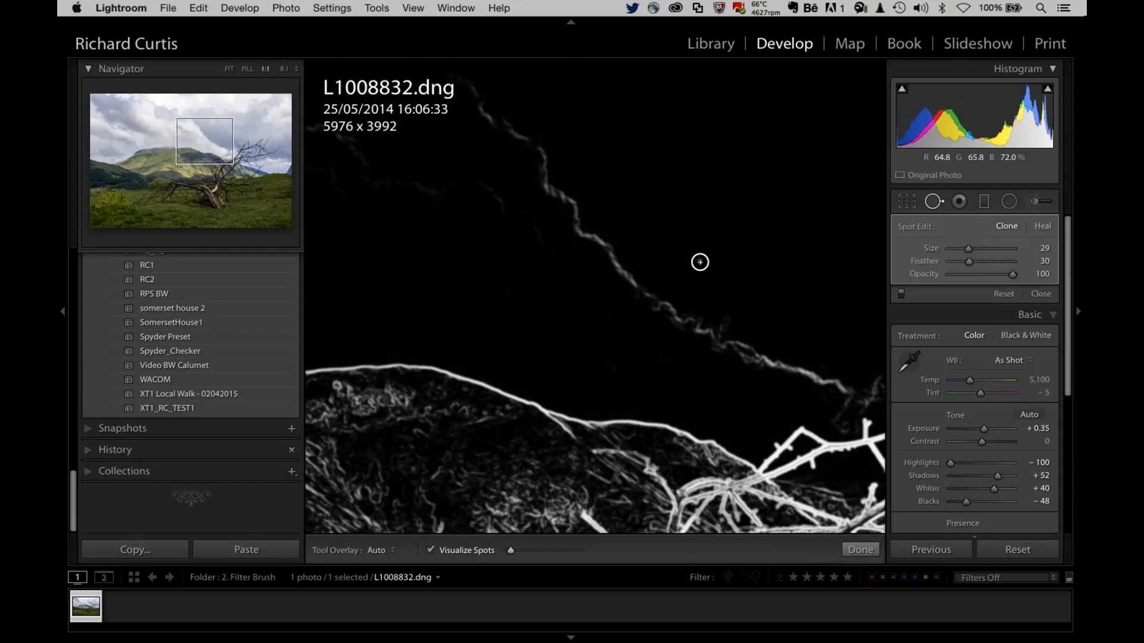
- Clone out the white object in the grass at size 60, sampling the grass right beside it, and turn off Visualize Spots
left_click_drag(237, 171, 266, 207)
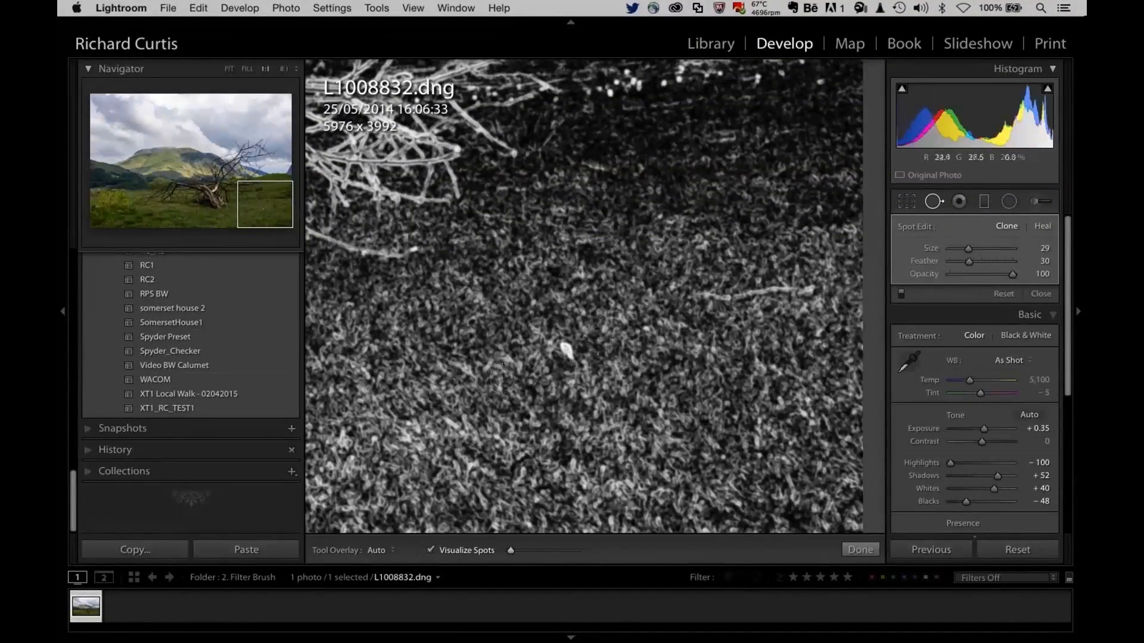
left_click(567, 350)
left_click(568, 350)
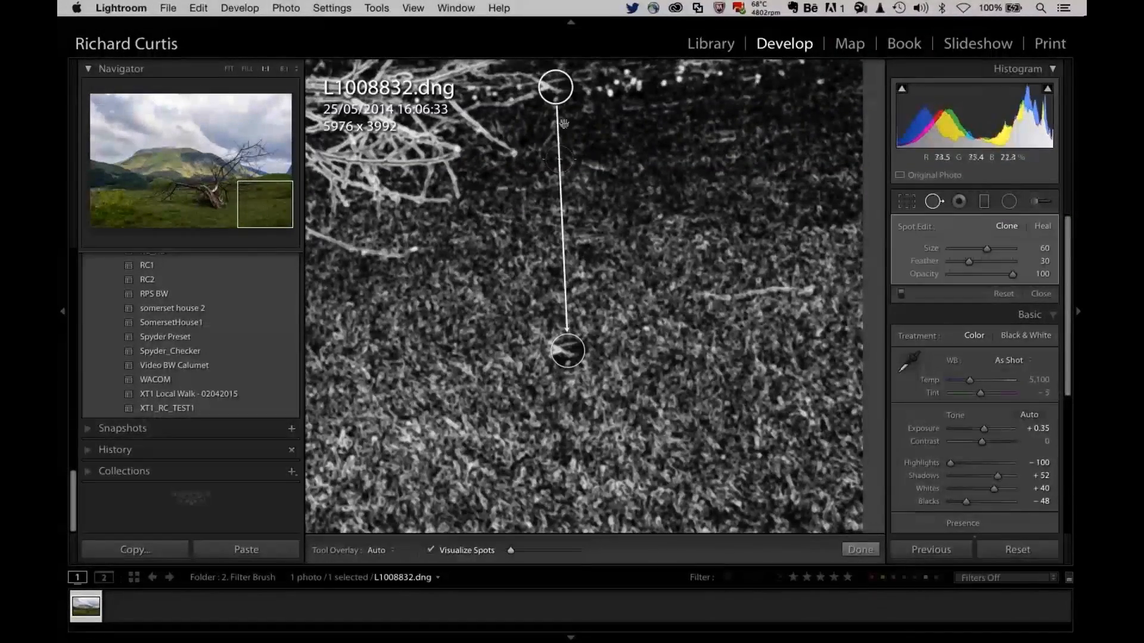
mouse_move(557, 88)
left_mouse_down()
mouse_move(543, 93)
mouse_move(499, 301)
mouse_move(525, 353)
left_mouse_up()
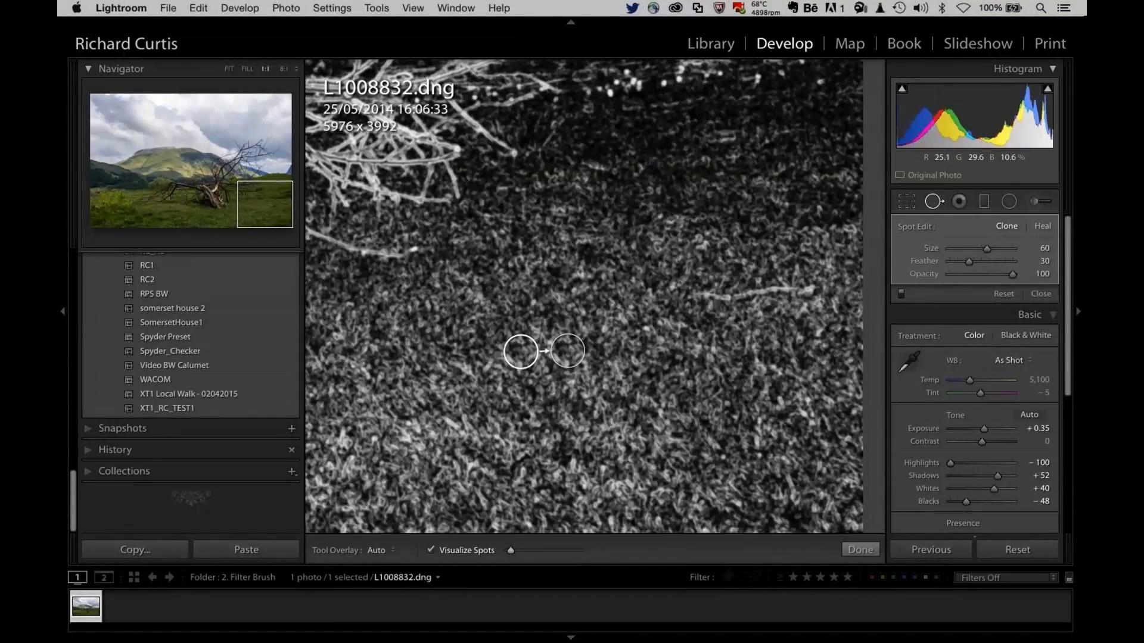
left_click(431, 551)
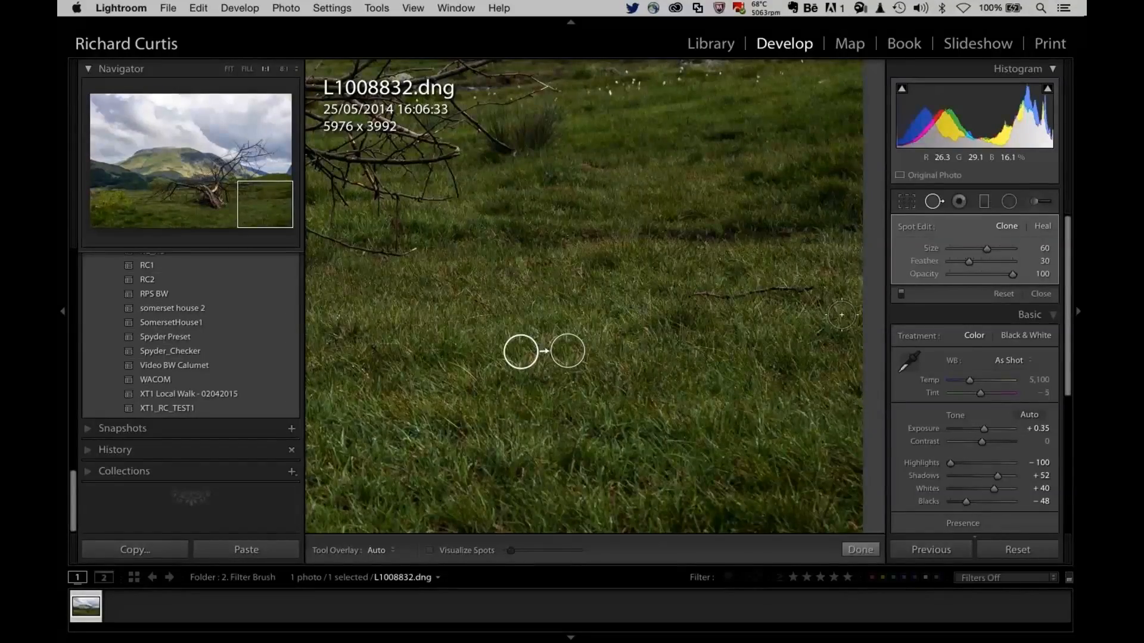
- Set the clone brush's feather to 83 and clone out the long thin twig lying in the grass
left_click_drag(971, 262, 982, 263)
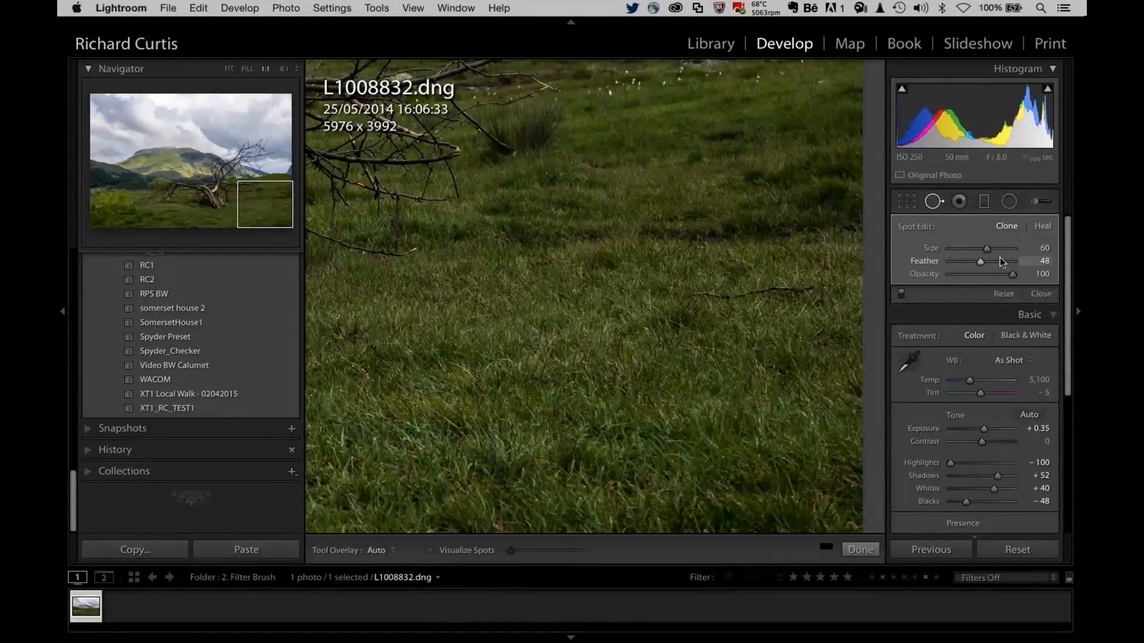
mouse_move(996, 258)
left_mouse_down()
mouse_move(1017, 258)
mouse_move(976, 261)
left_mouse_up()
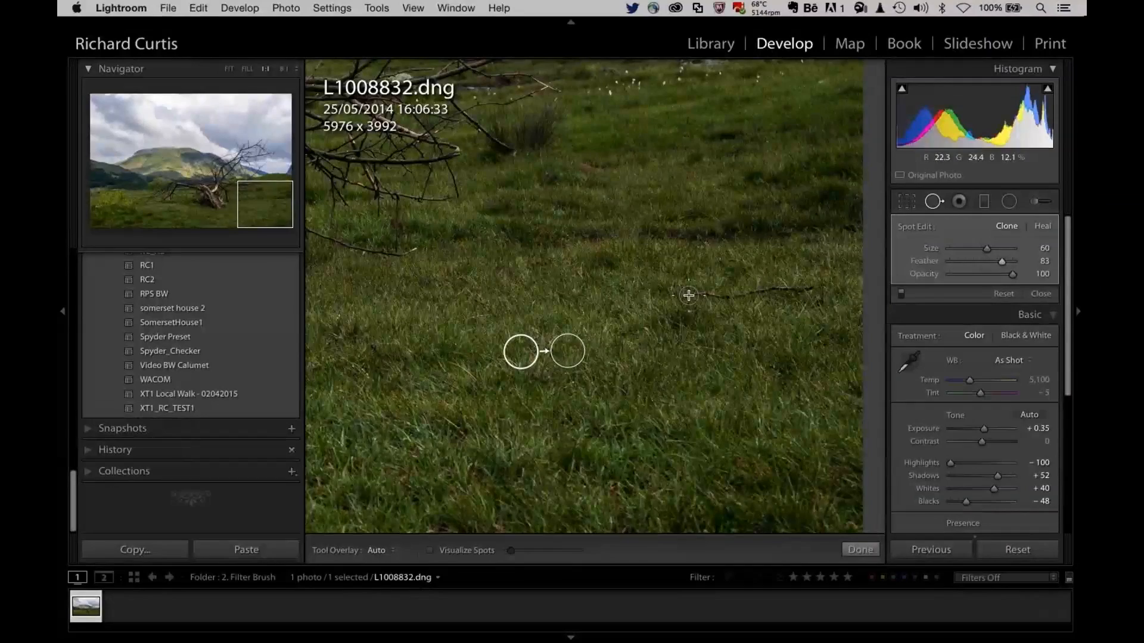
left_click_drag(689, 296, 836, 287)
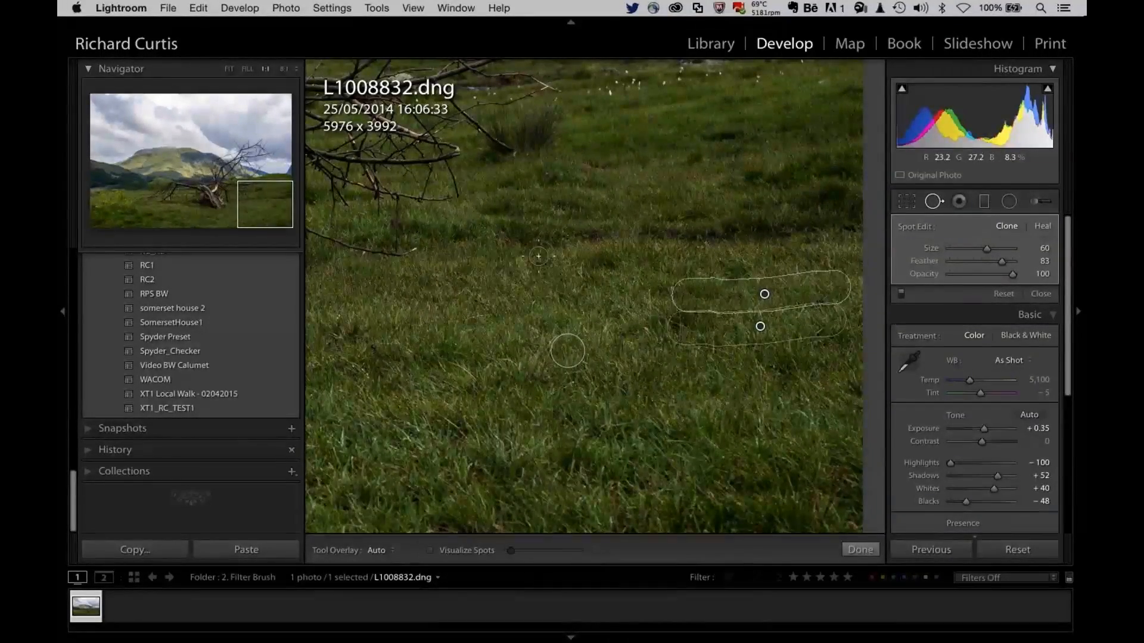
- Clone out the white speck in the grass by the tree trunk's base at size 45, sampling the grass right beside it
left_click_drag(534, 260, 512, 370)
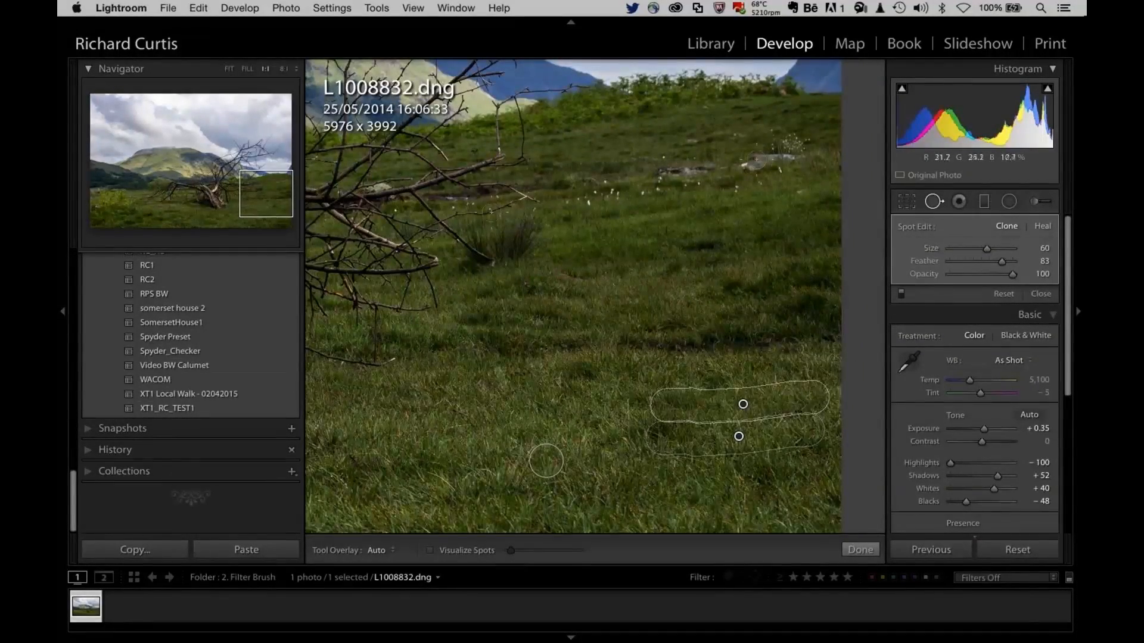
left_click_drag(361, 354, 658, 352)
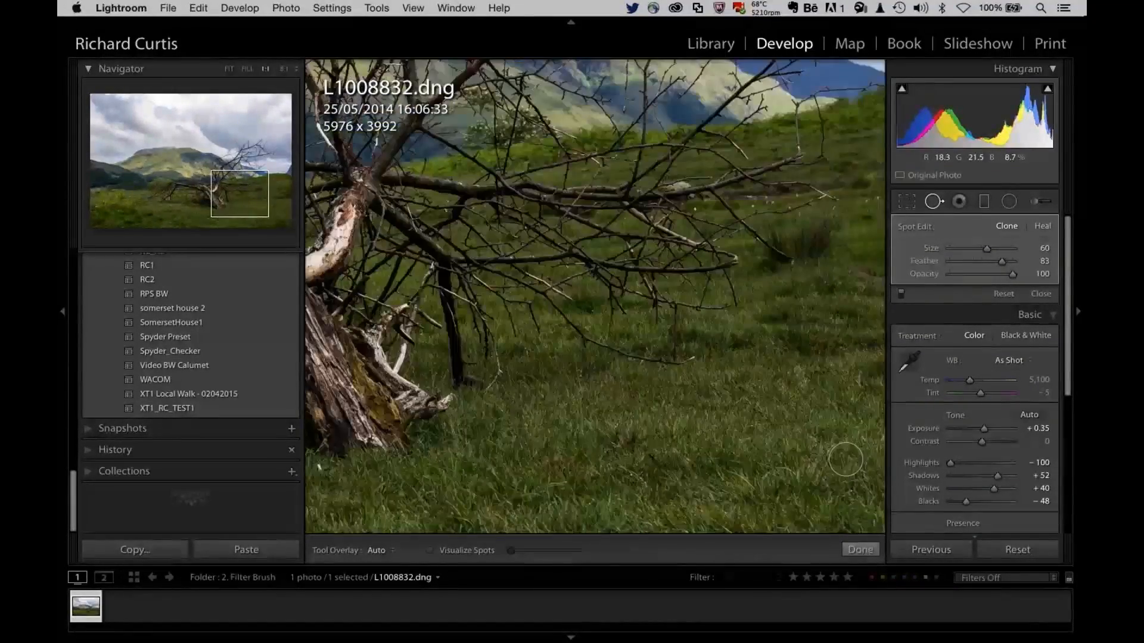
left_click_drag(709, 299, 972, 207)
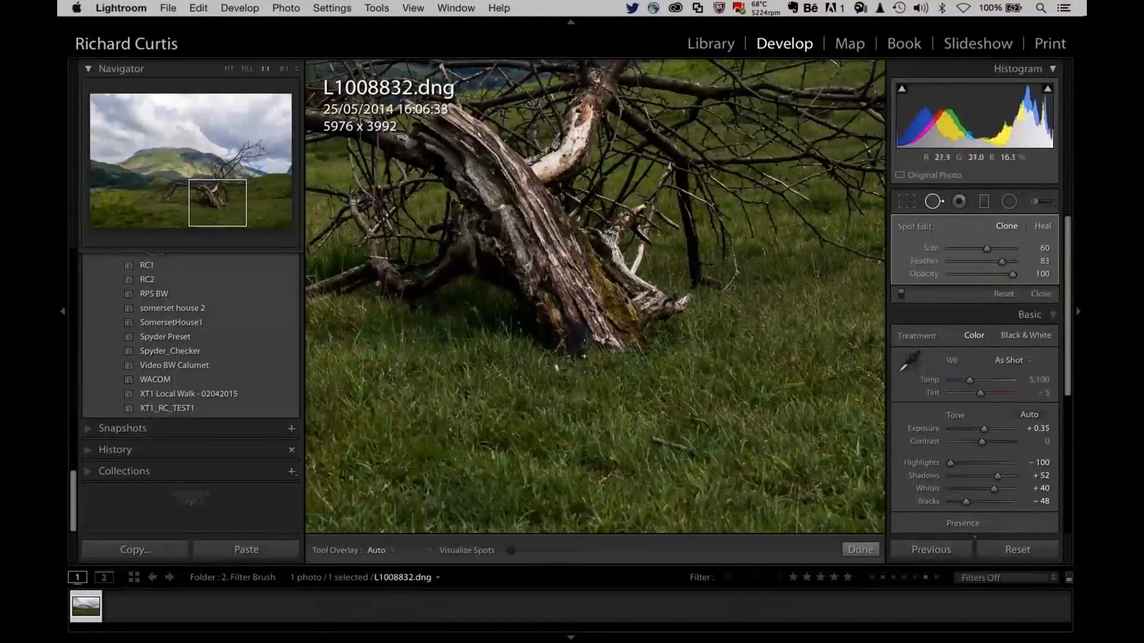
key("bracketleft")
key("bracketleft")
key("bracketleft")
left_click(556, 368)
scroll(612, 336, "left", 5)
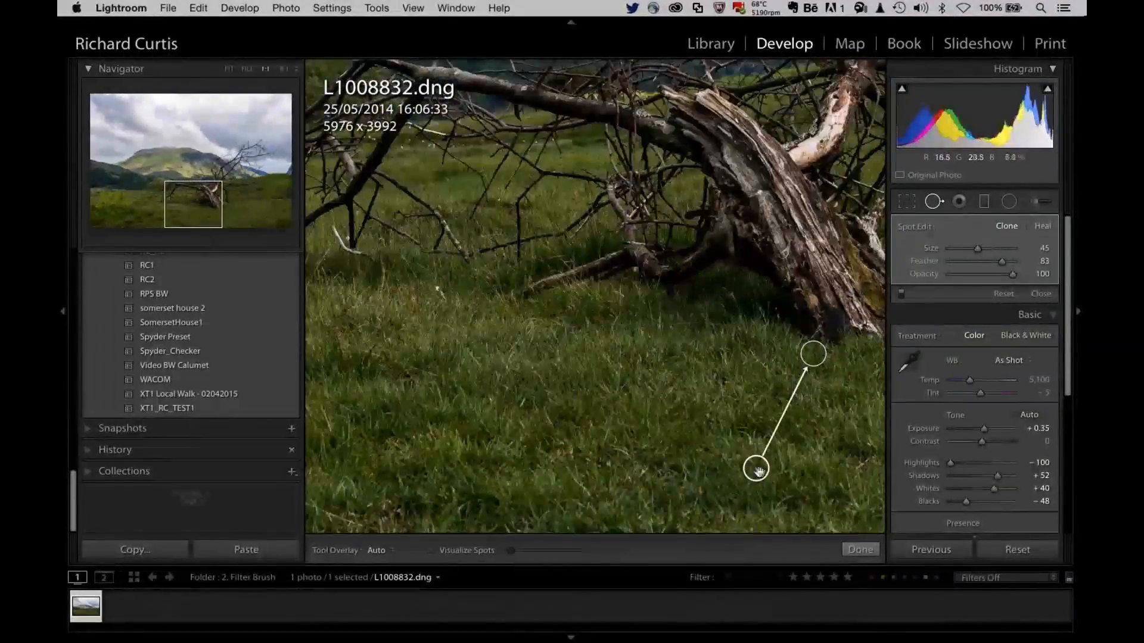
left_click_drag(756, 468, 776, 364)
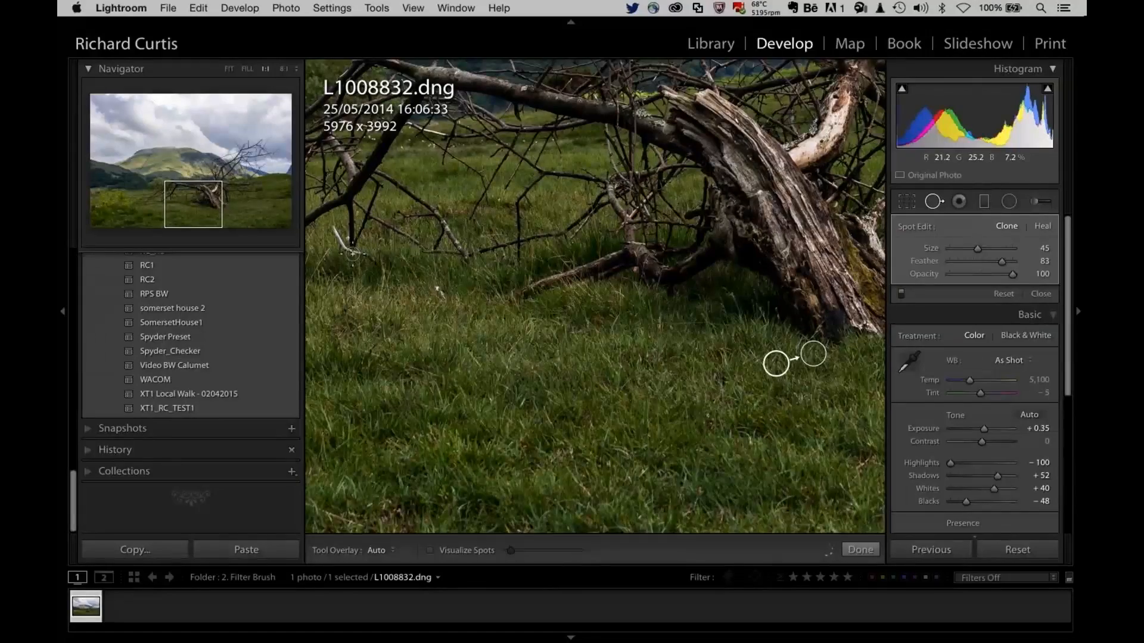
- Clone out the pale twig under the branches at size 29 with an adjacent grass sample, then finish Spot Removal and fit the photo in view
scroll(334, 231, "down", 3)
left_click_drag(334, 232, 387, 283)
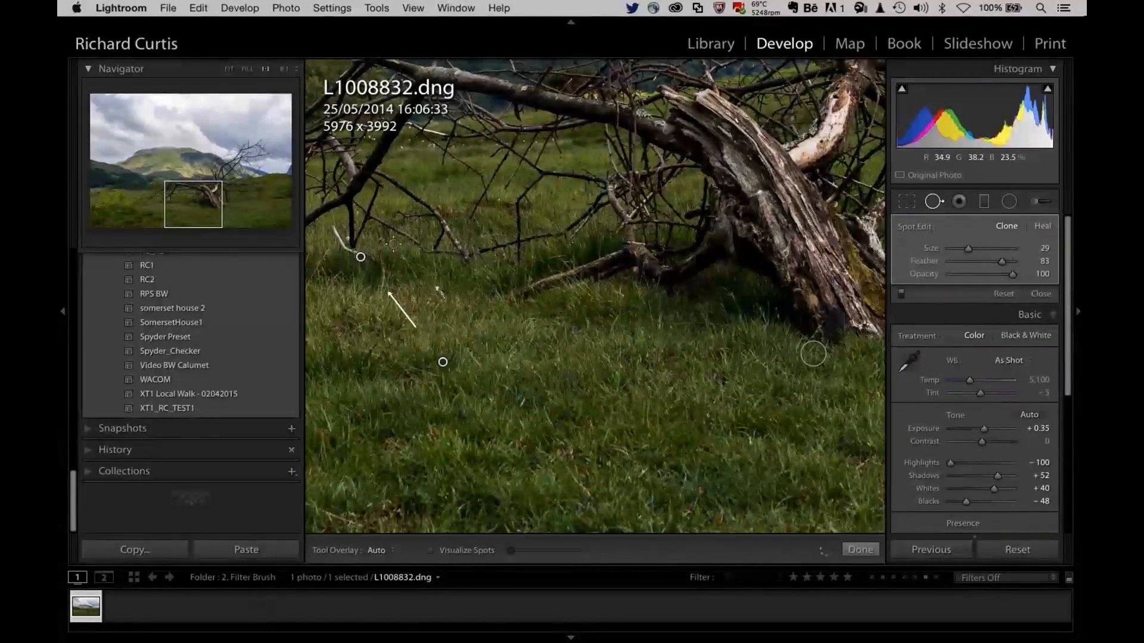
mouse_move(443, 363)
left_mouse_down()
mouse_move(332, 268)
mouse_move(344, 272)
left_mouse_up()
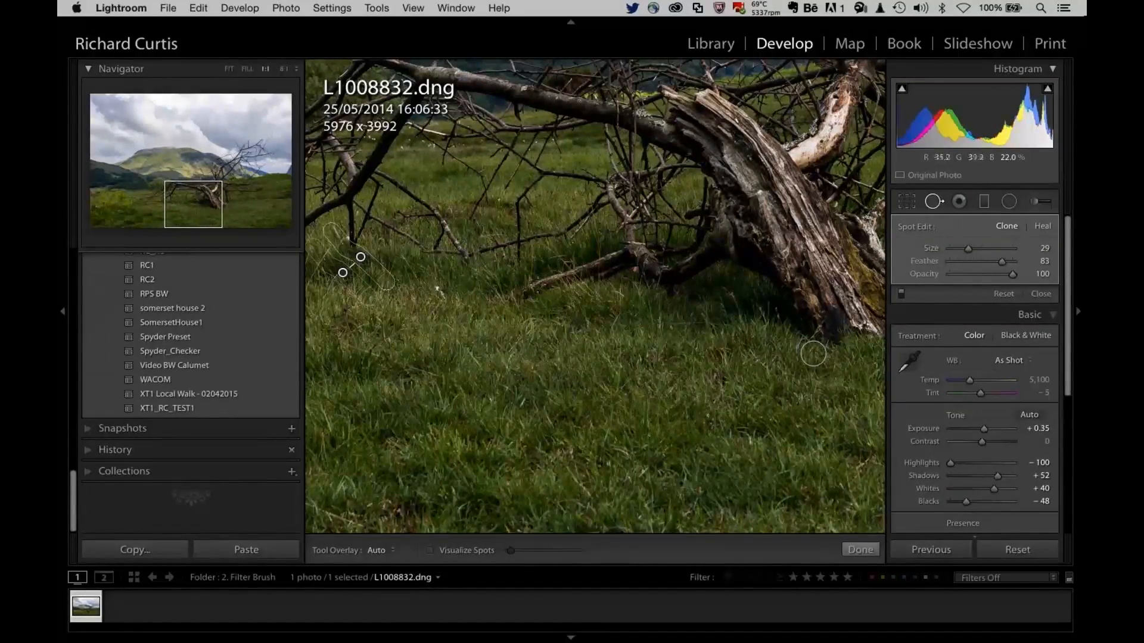
left_click(858, 552)
key("z")
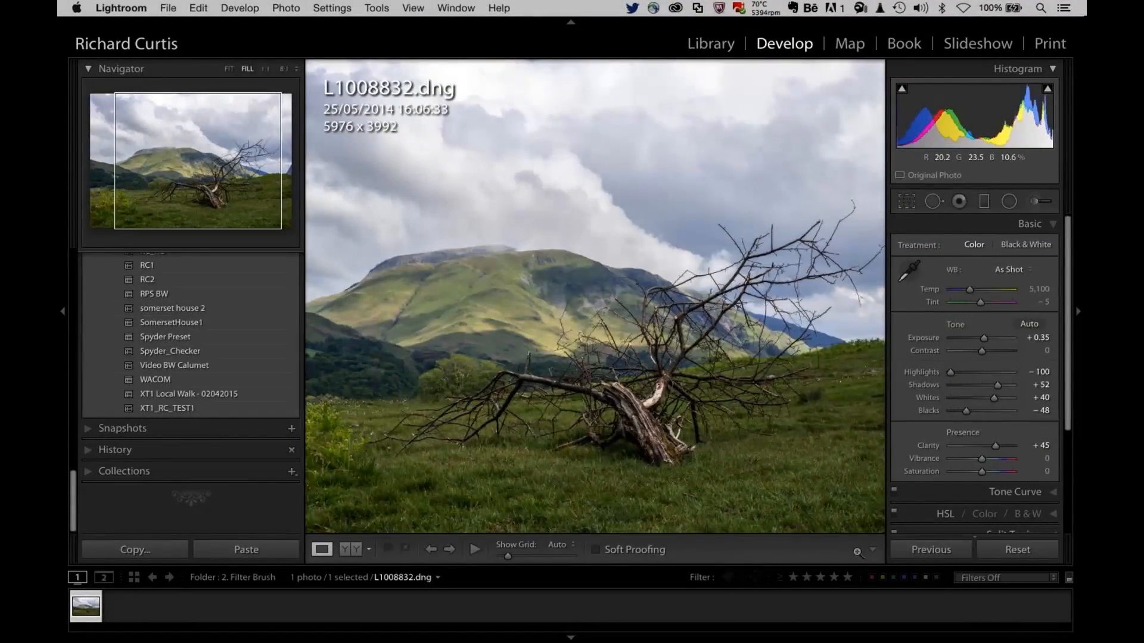
key("super+minus")
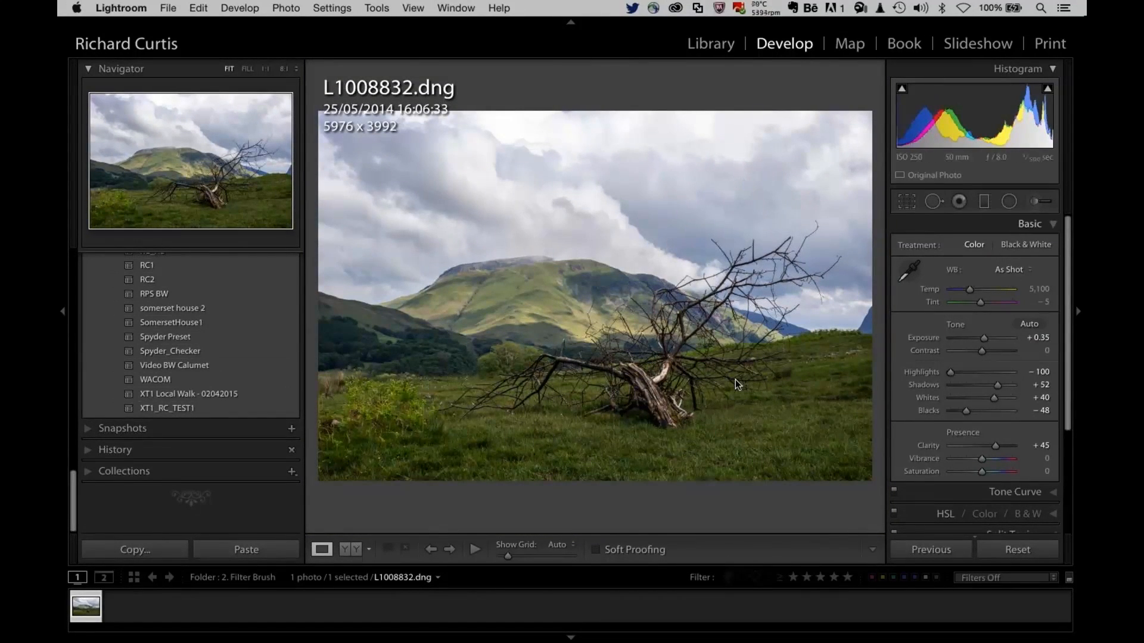
- Add a slightly tilted Graduated Filter from the top of the sky to the grass, centre it near the horizon and set Exposure to -1.86
left_click(983, 202)
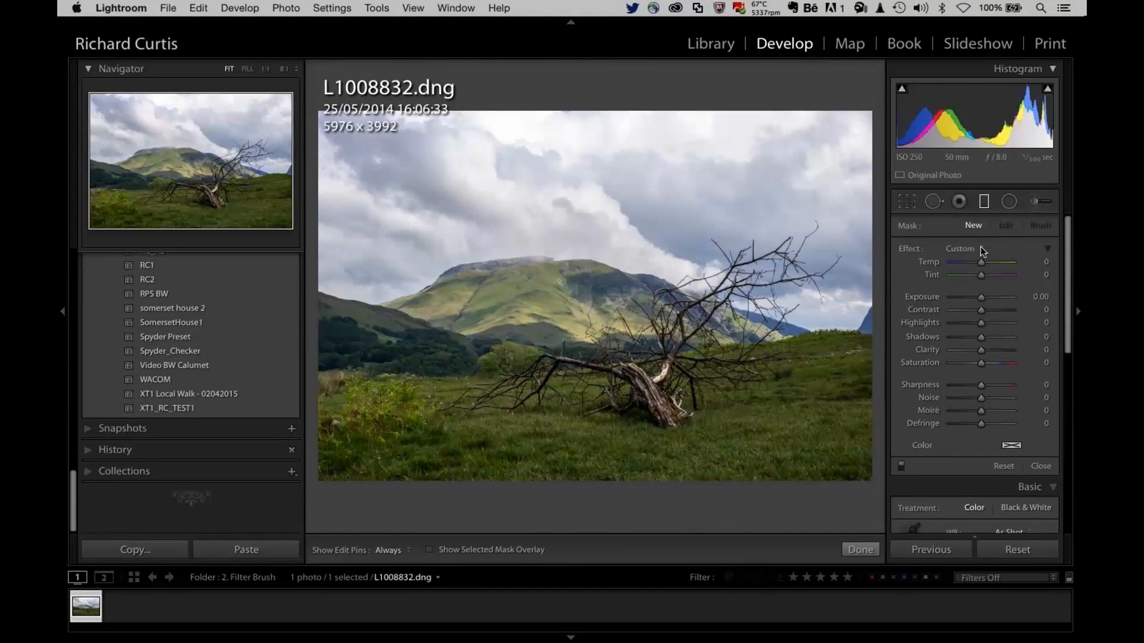
left_click(982, 249)
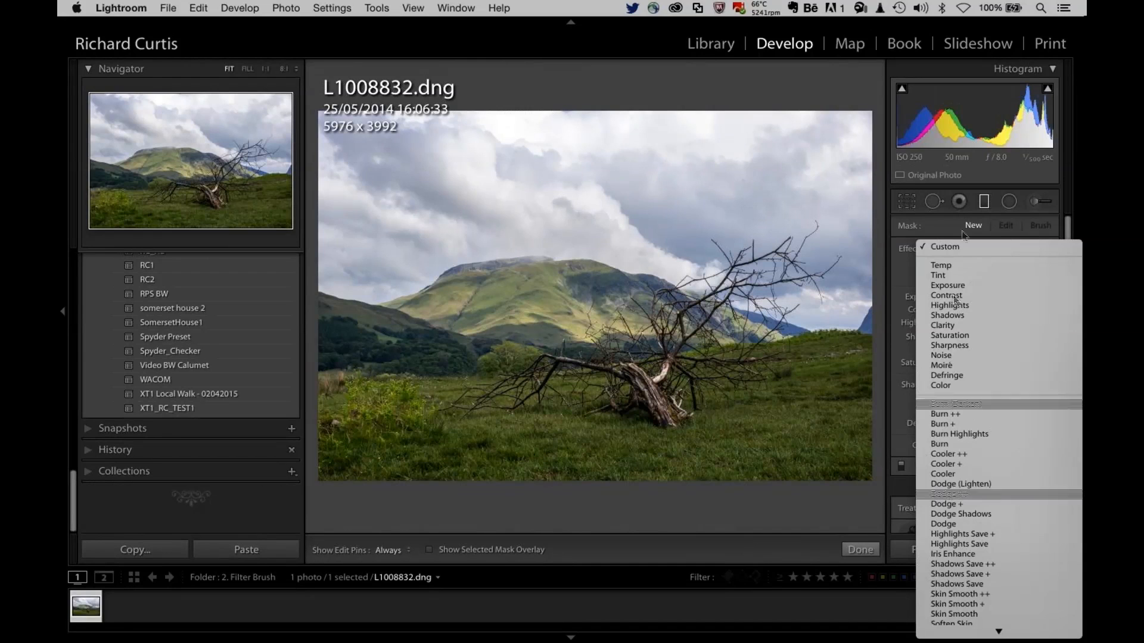
left_click(840, 93)
left_click_drag(858, 106, 840, 459)
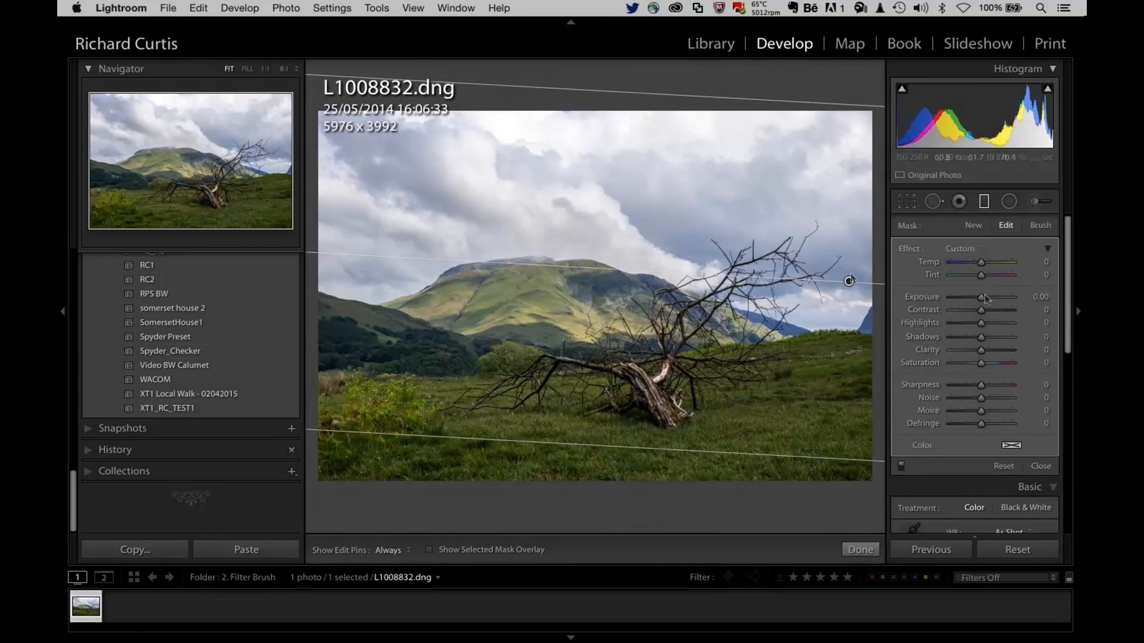
left_click_drag(981, 301, 973, 300)
left_click_drag(849, 280, 849, 325)
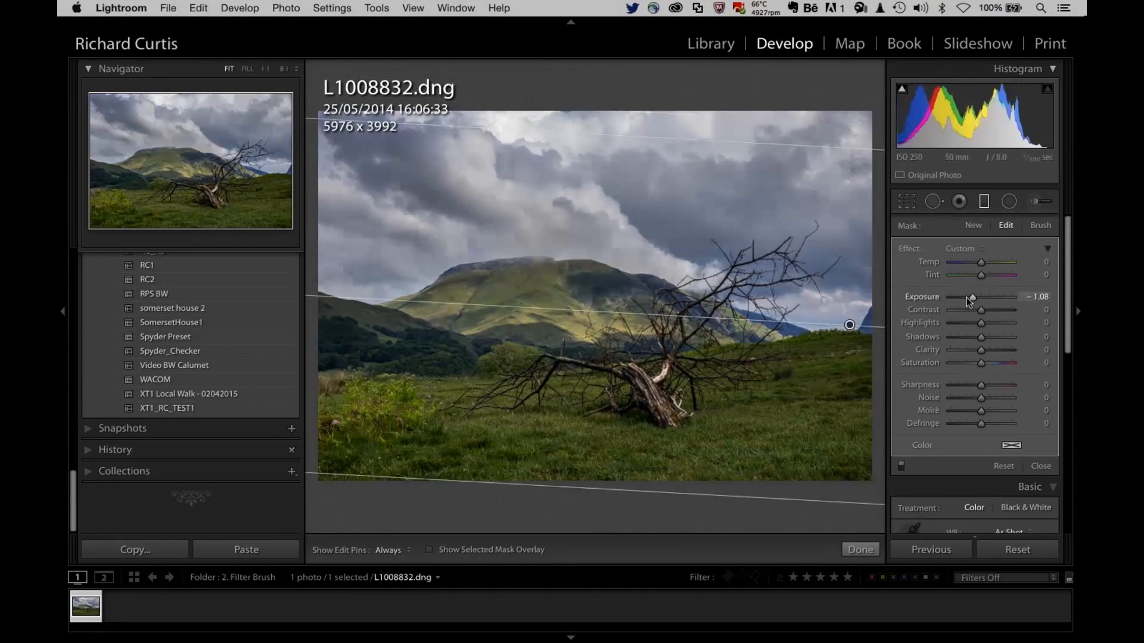
left_click_drag(967, 298, 966, 298)
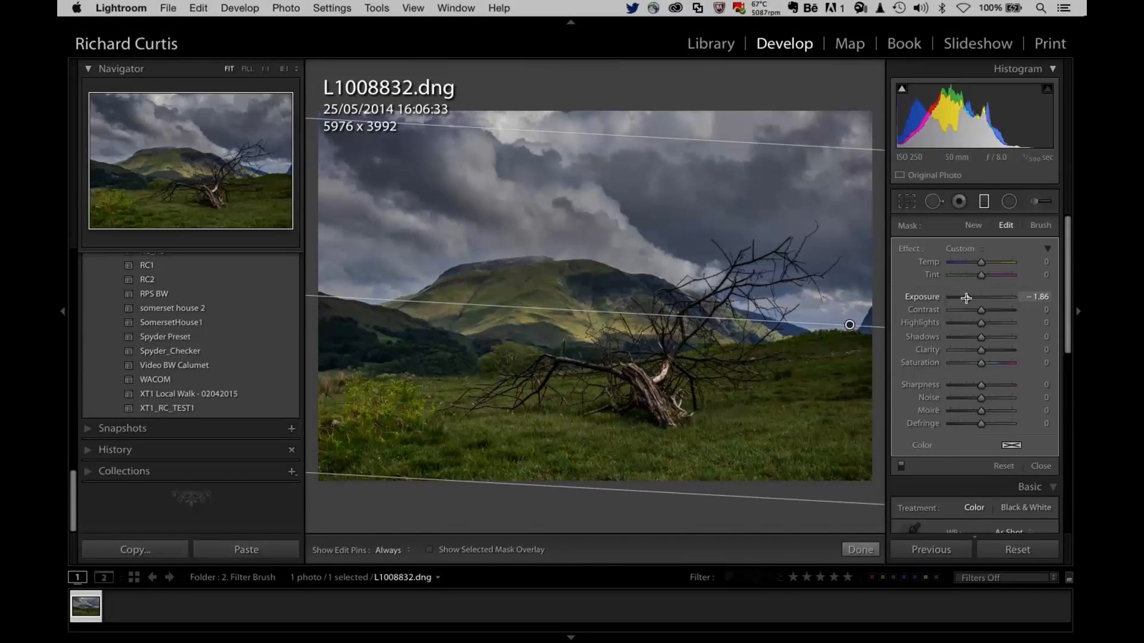
left_click_drag(966, 298, 966, 298)
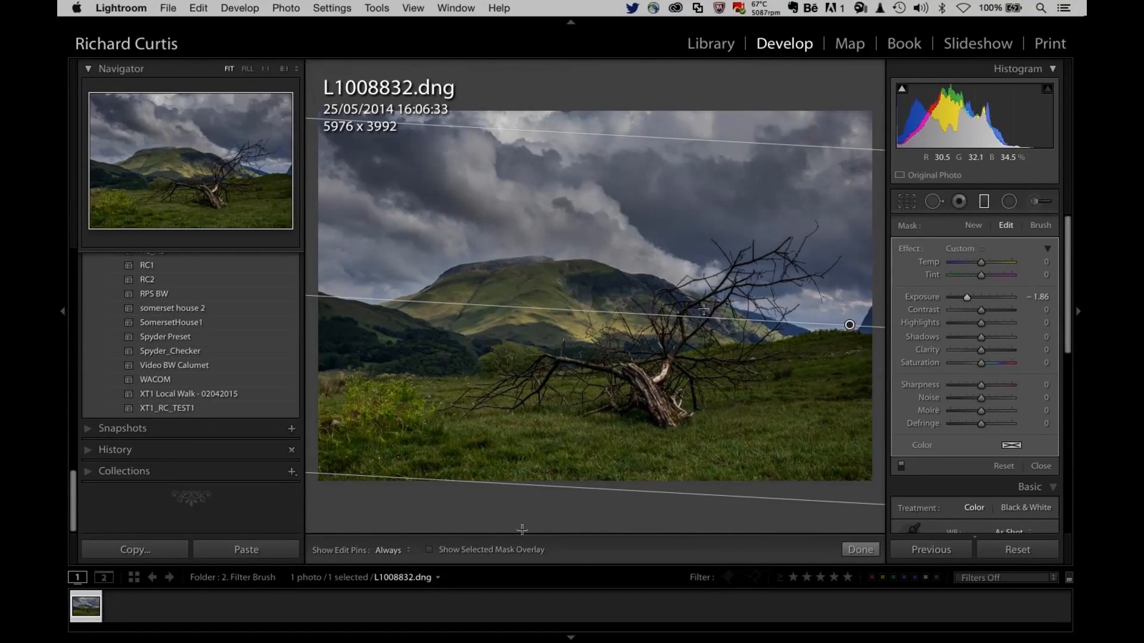
- Show the graduated filter's mask overlay, switch to its mask Brush and set the filter's Exposure to 0.10
left_click(432, 550)
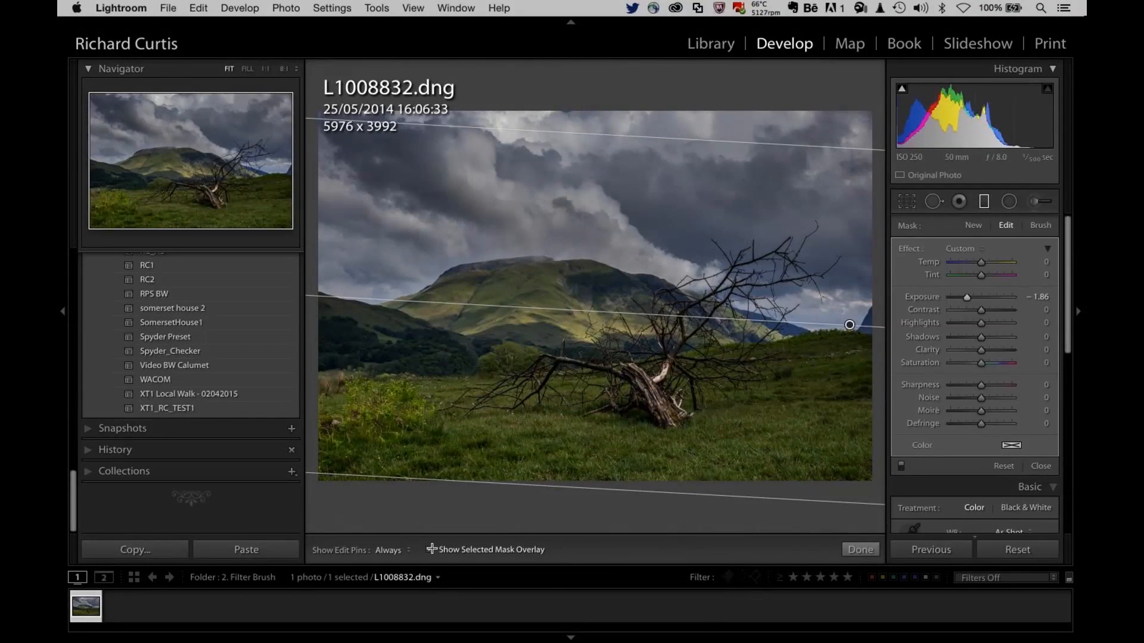
left_click(432, 549)
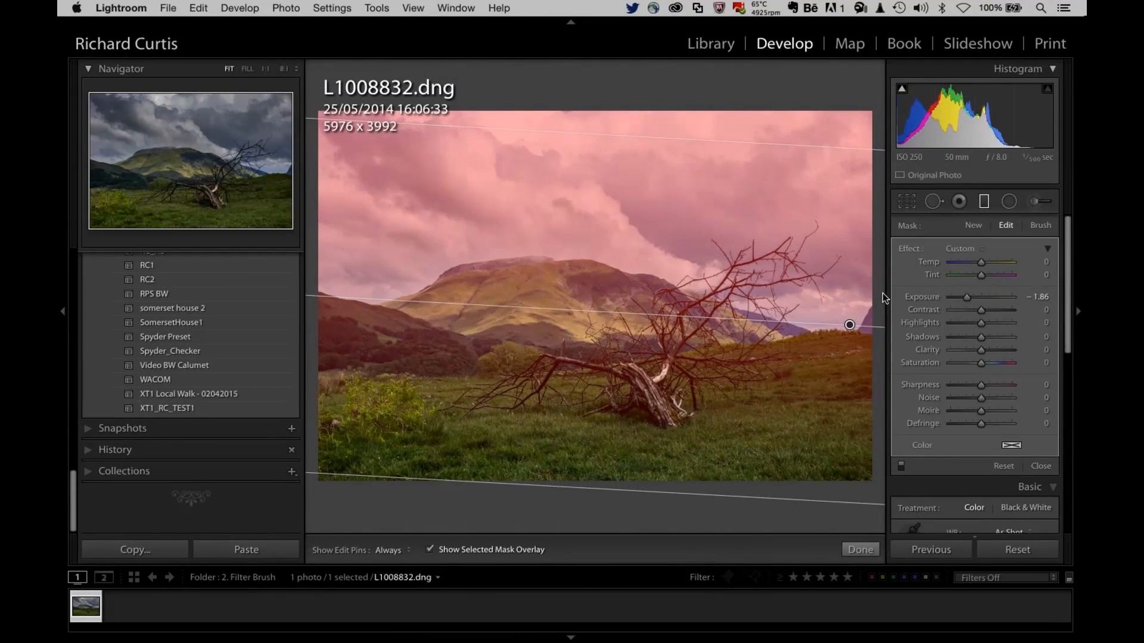
left_click(1041, 227)
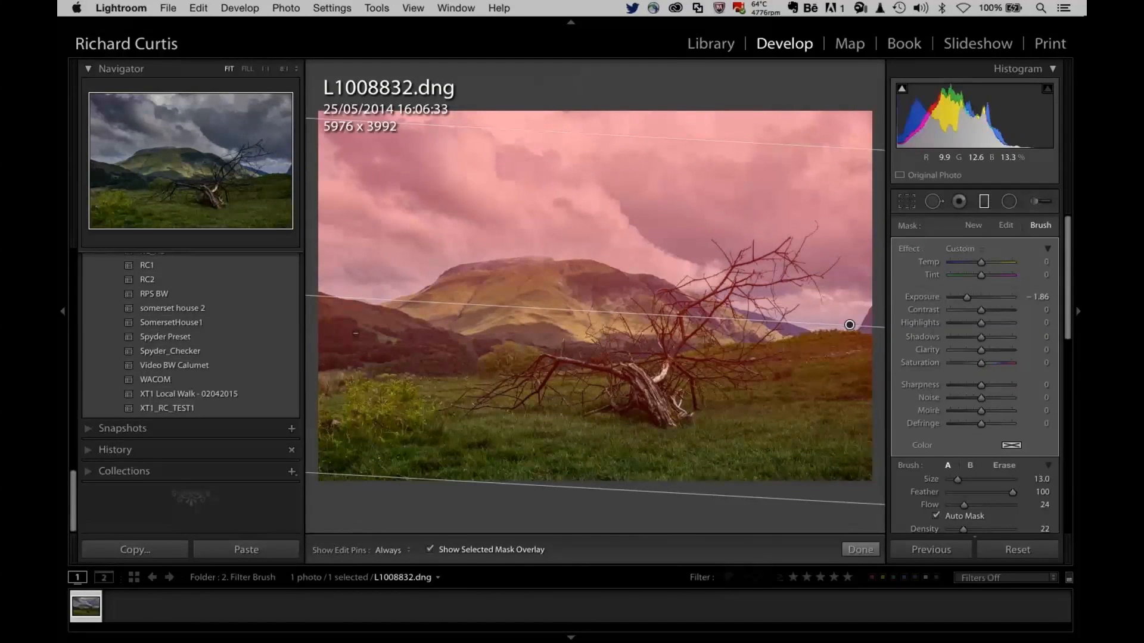
key("alt")
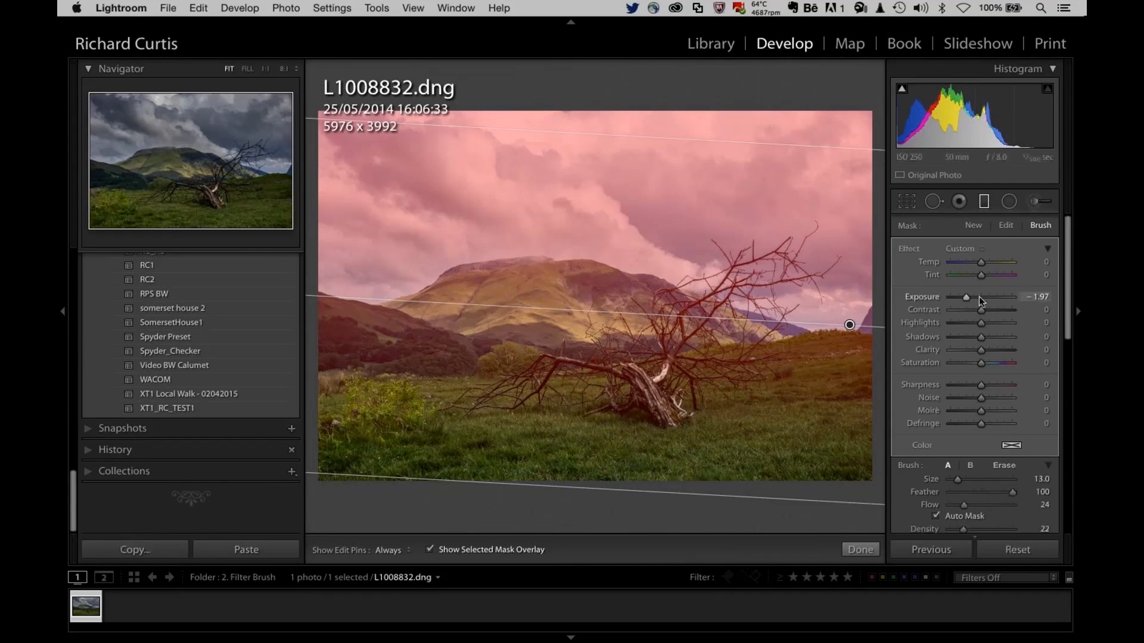
left_click(982, 297)
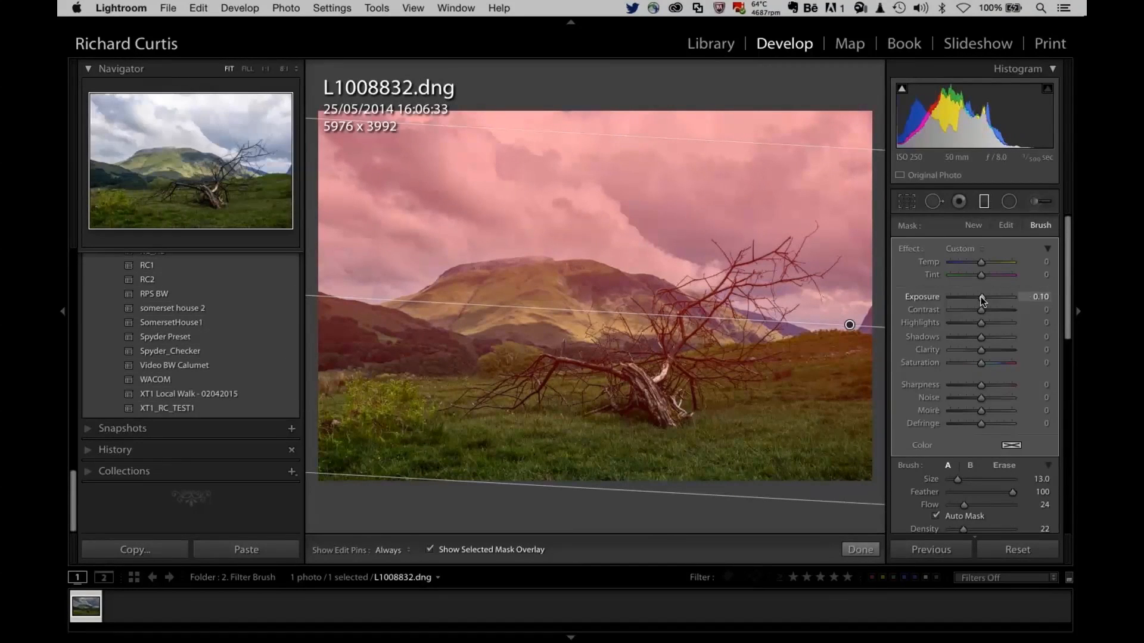
- Hide the edit pins and erase the filter mask from the dark hillside, the main hill and the tree with the size 14 Erase brush
key("alt")
key("h")
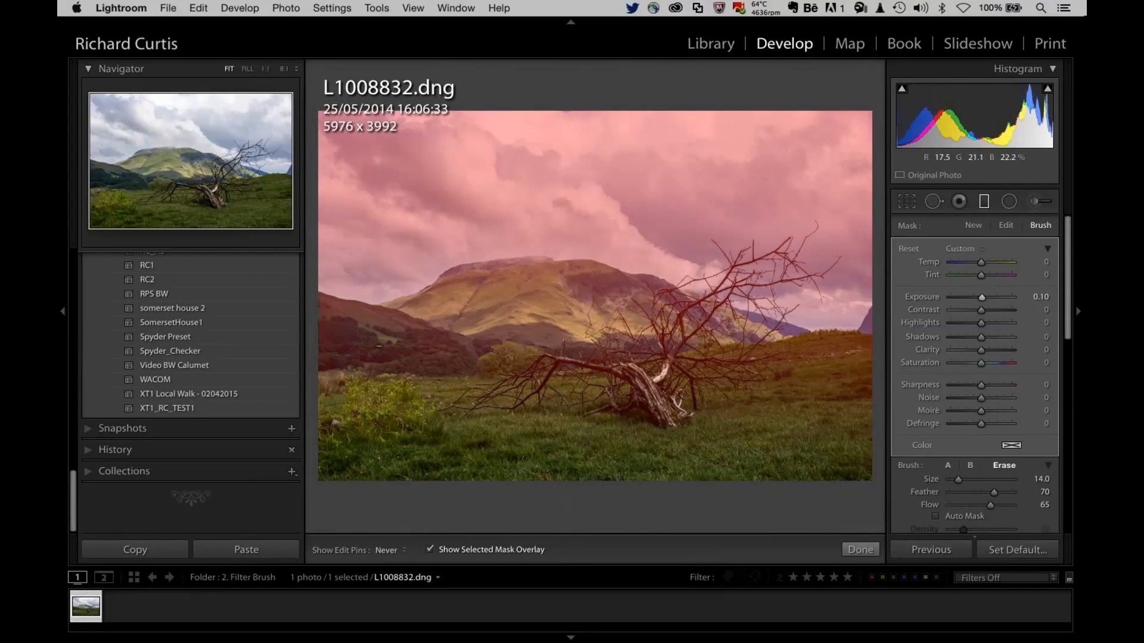
mouse_move(352, 335)
left_mouse_down()
mouse_move(369, 333)
mouse_move(323, 321)
left_mouse_up()
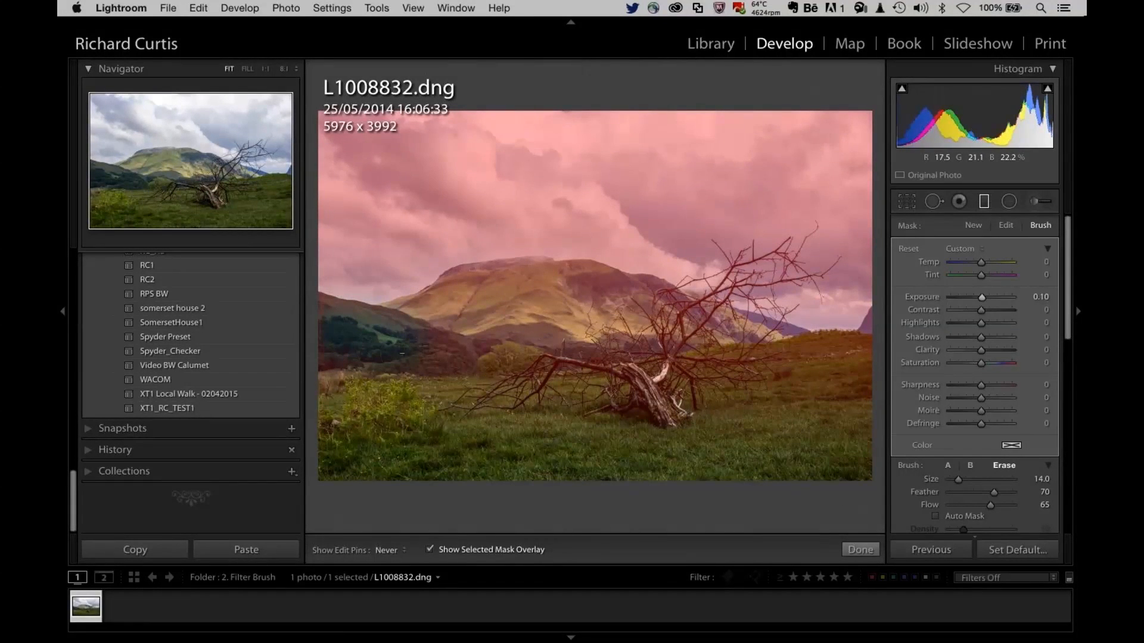
mouse_move(451, 325)
left_mouse_down()
mouse_move(461, 299)
mouse_move(473, 297)
mouse_move(461, 320)
mouse_move(536, 274)
mouse_move(531, 285)
mouse_move(549, 286)
mouse_move(487, 312)
mouse_move(518, 316)
left_mouse_up()
key("alt")
scroll(1002, 492, "down", 2)
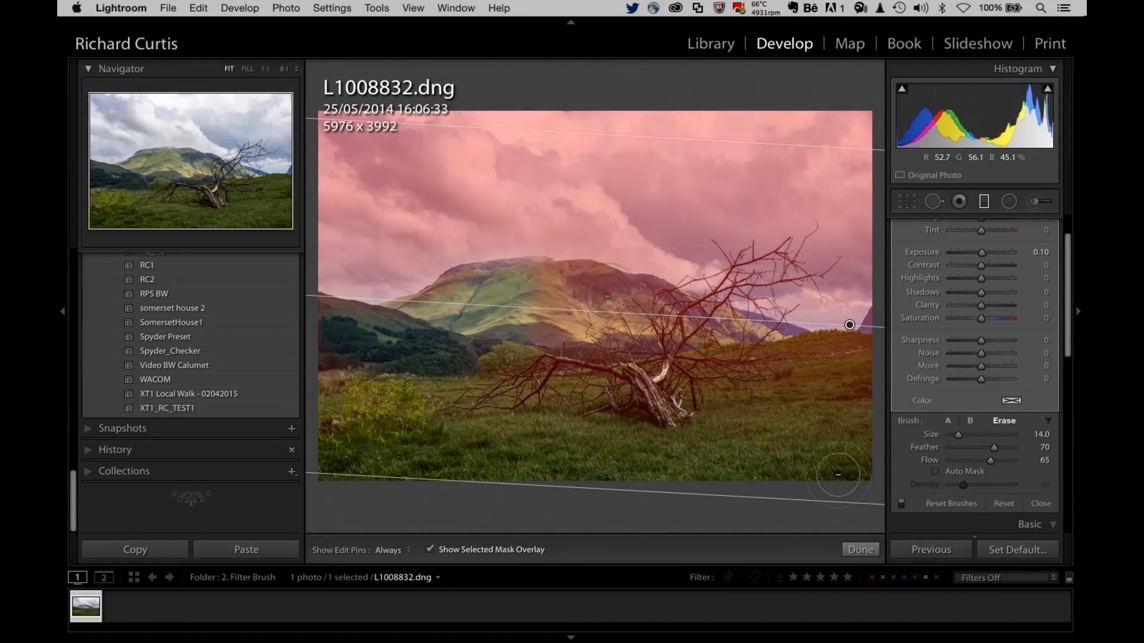
key("h")
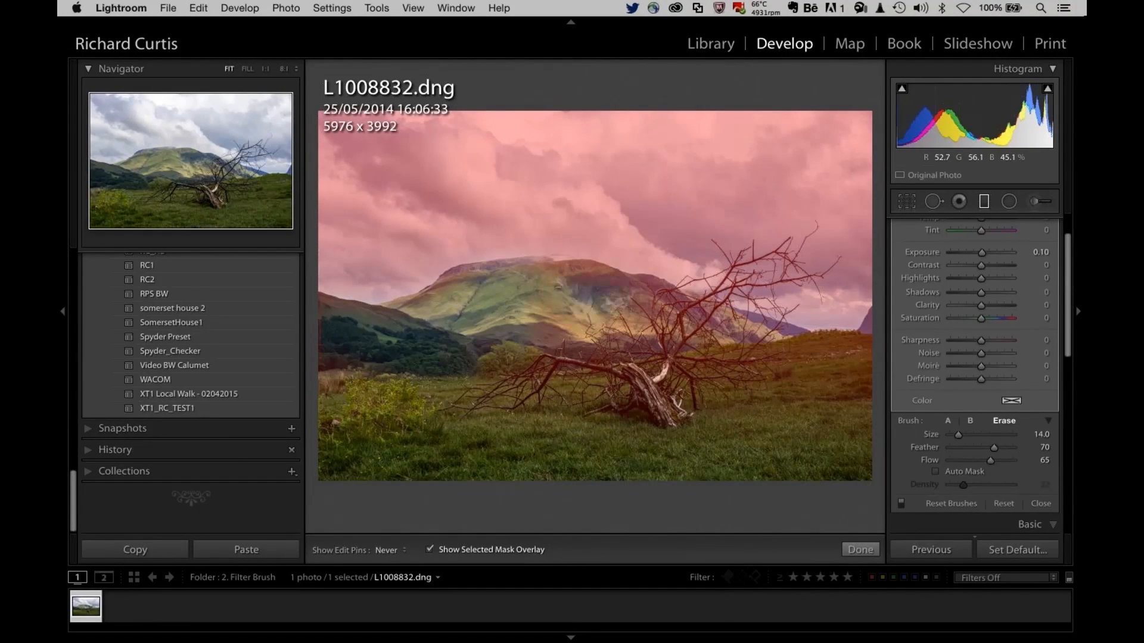
mouse_move(561, 344)
left_mouse_down()
mouse_move(601, 330)
mouse_move(596, 315)
mouse_move(608, 340)
left_mouse_up()
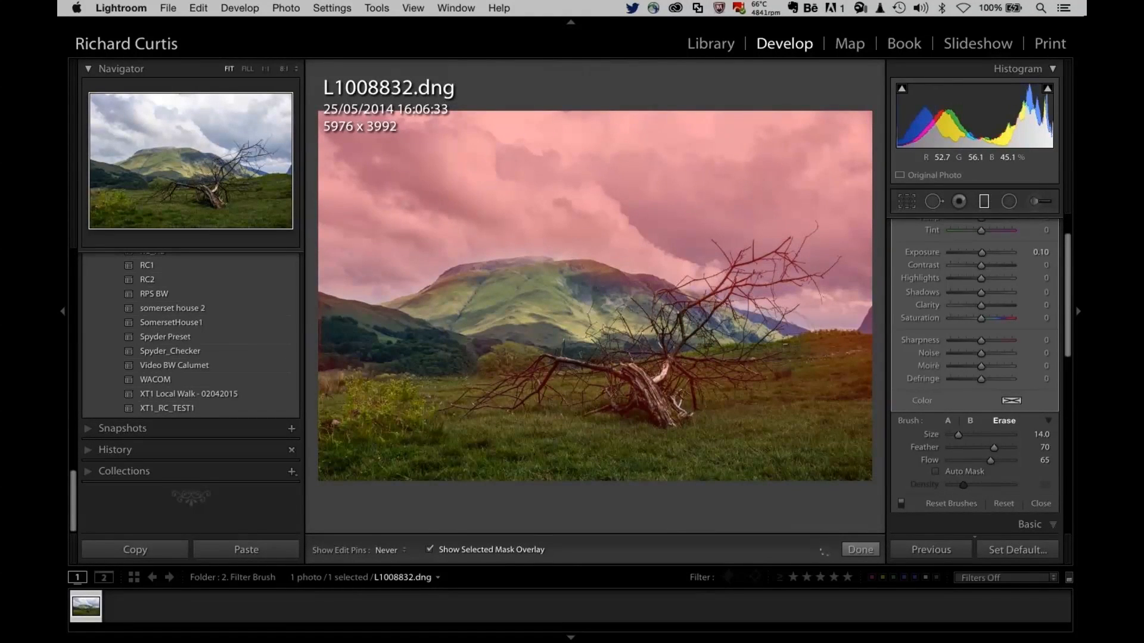
- Reduce the mask brush to size 6, show the edit pins again and close the Graduated Filter
key("h")
key("bracketleft")
key("bracketleft")
key("bracketleft")
key("h")
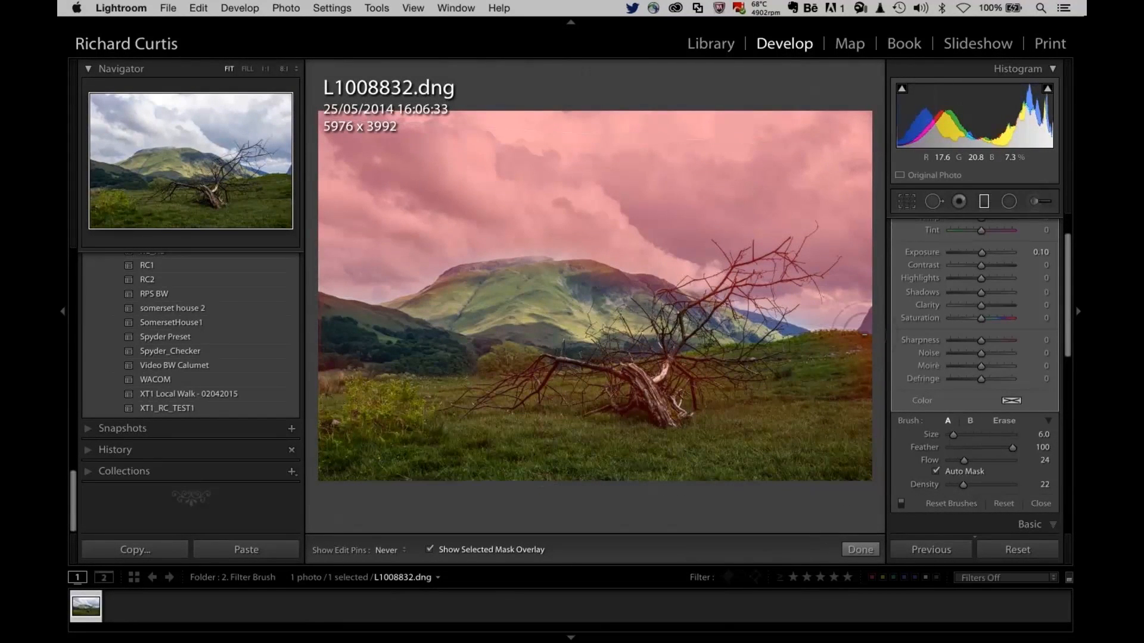
key("alt")
key("h")
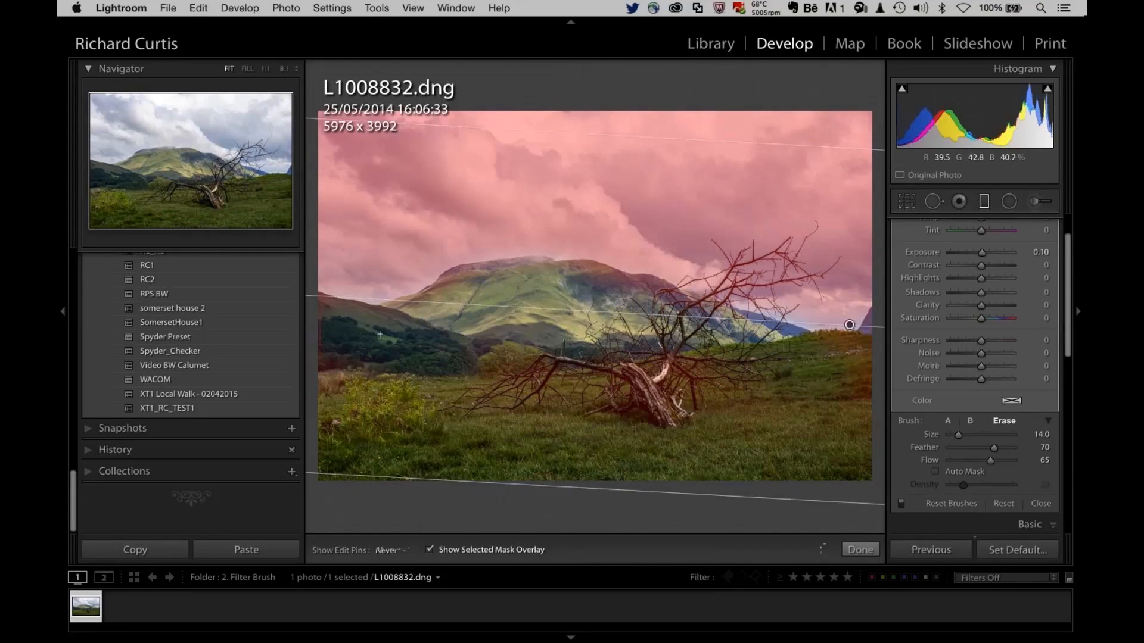
left_click(861, 551)
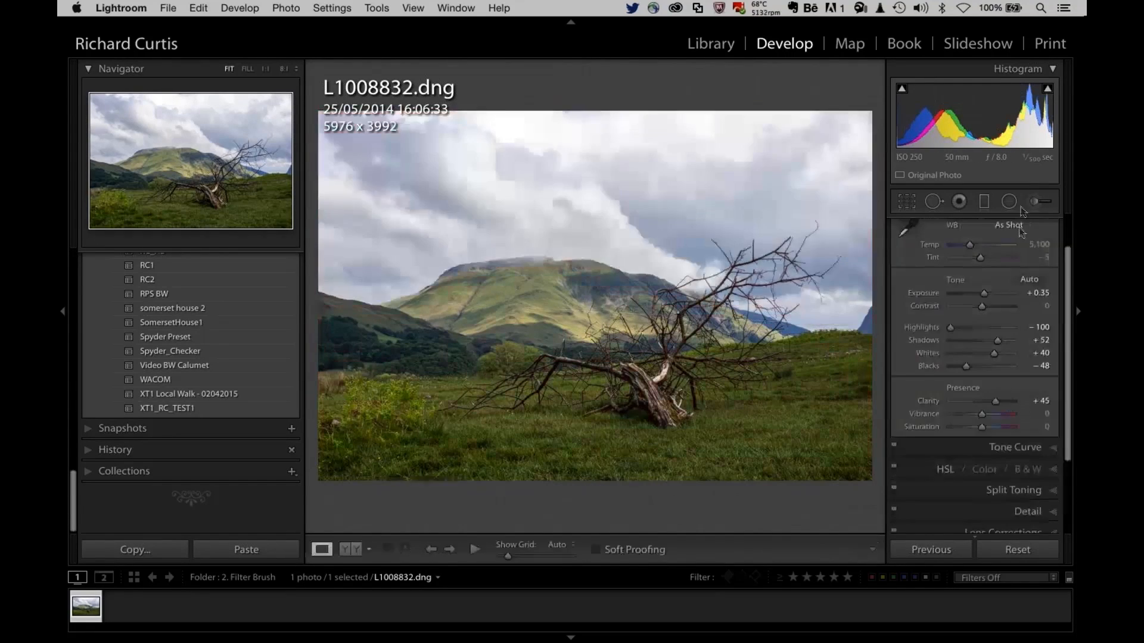
- Reselect the existing graduated filter, hide its mask overlay, set Exposure to -1.35 and close the tool
left_click(982, 202)
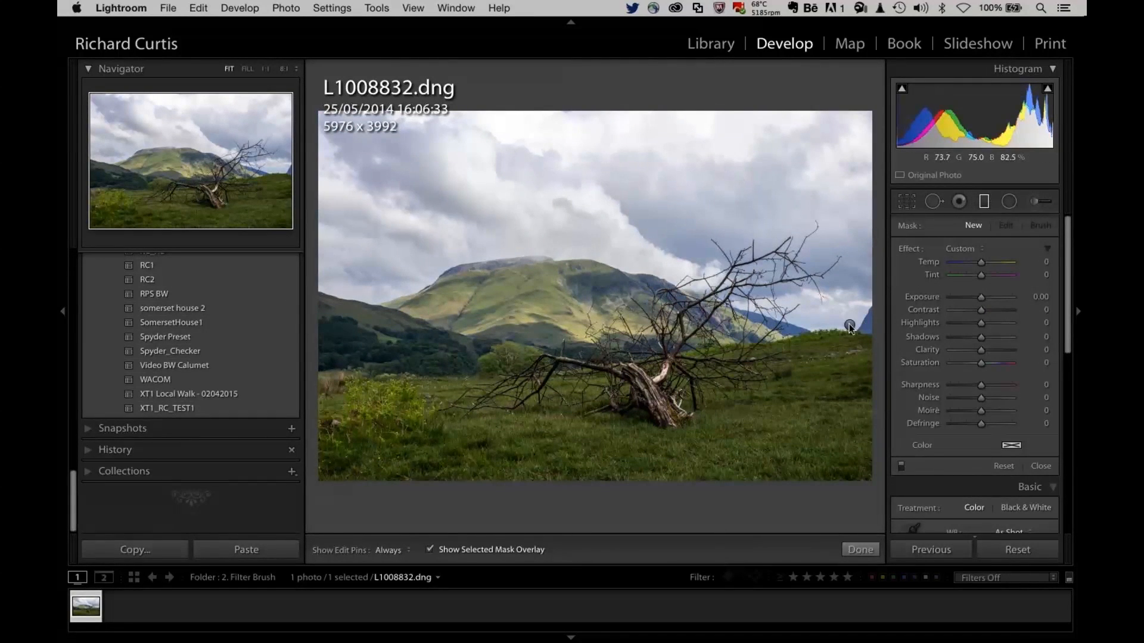
left_click_drag(849, 325, 723, 401)
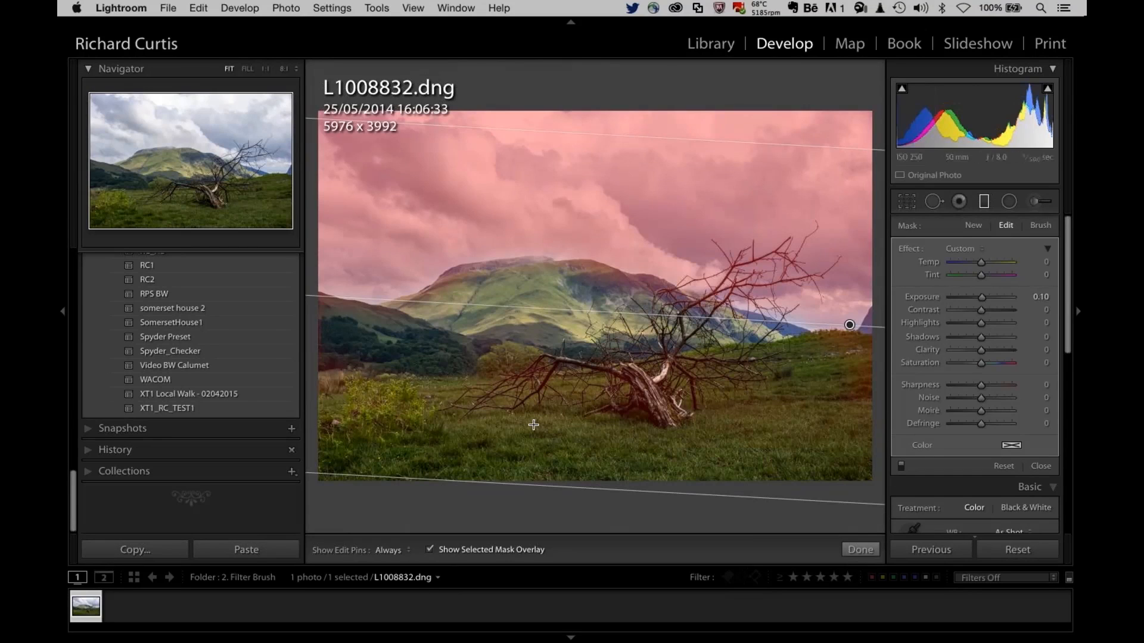
key("o")
left_click_drag(981, 298, 969, 298)
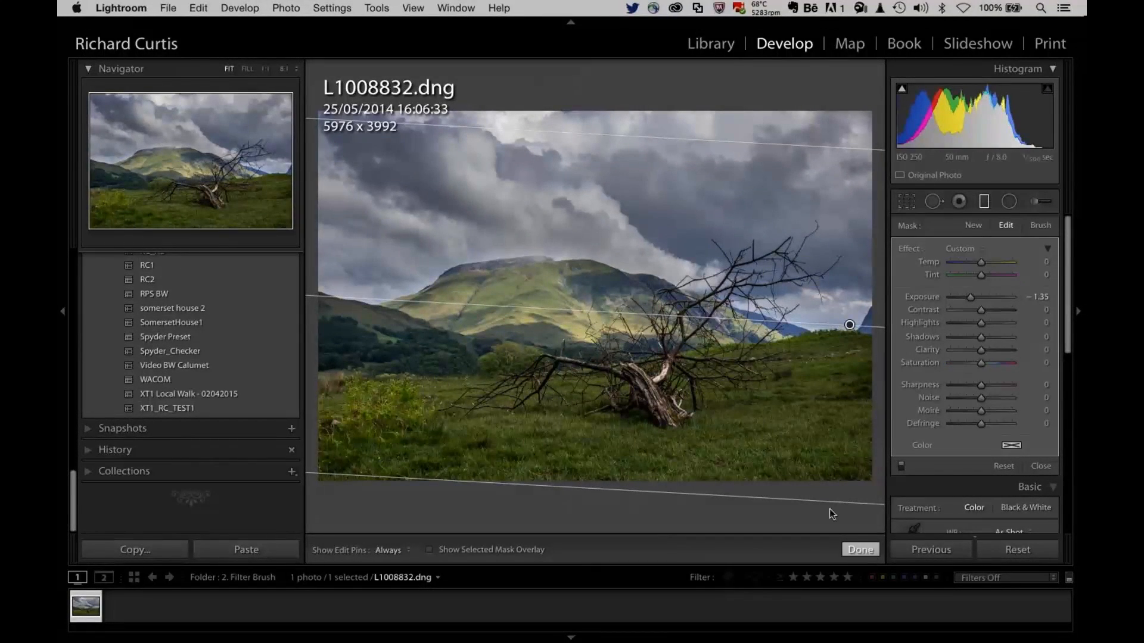
key("m")
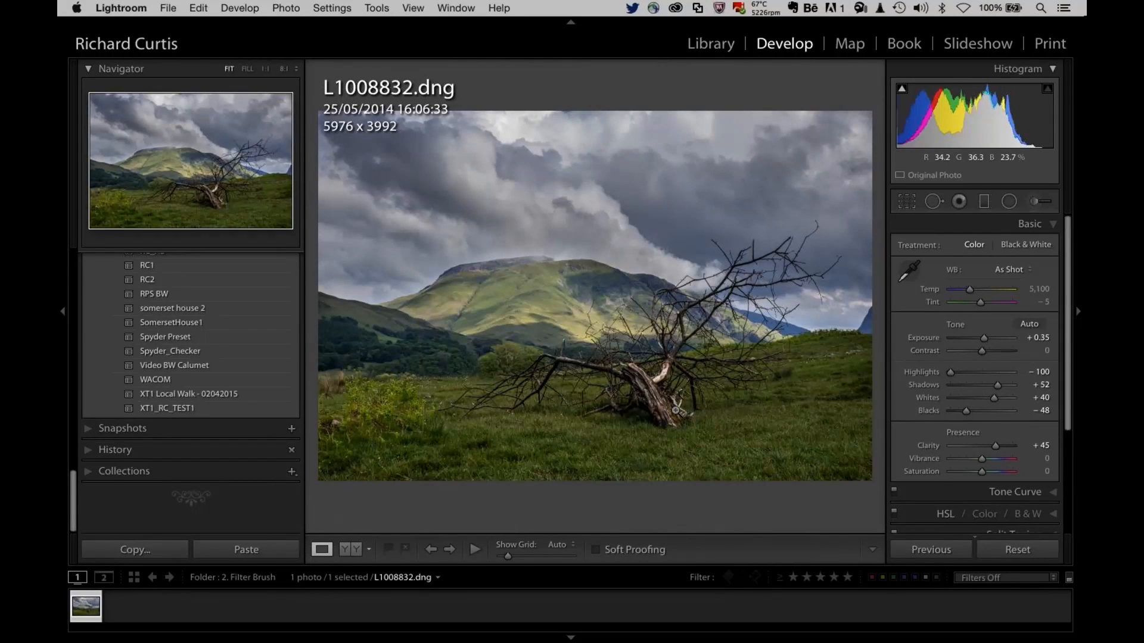
- Start a new Adjustment Brush with the Exposure effect and set its Amount to 1.24
left_click(1036, 203)
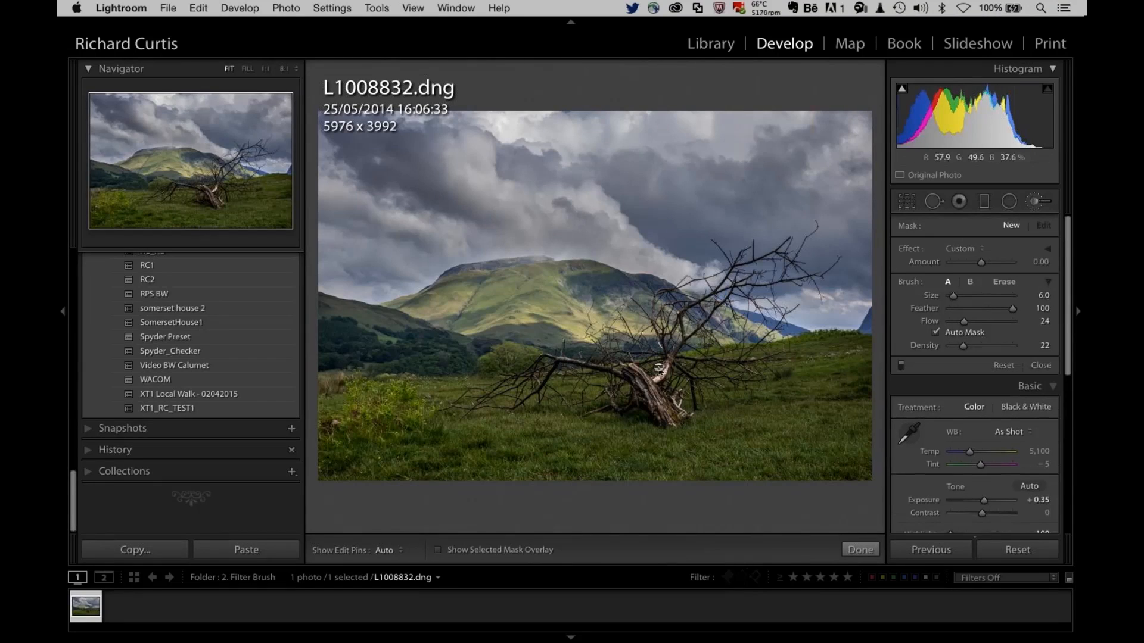
left_click(977, 250)
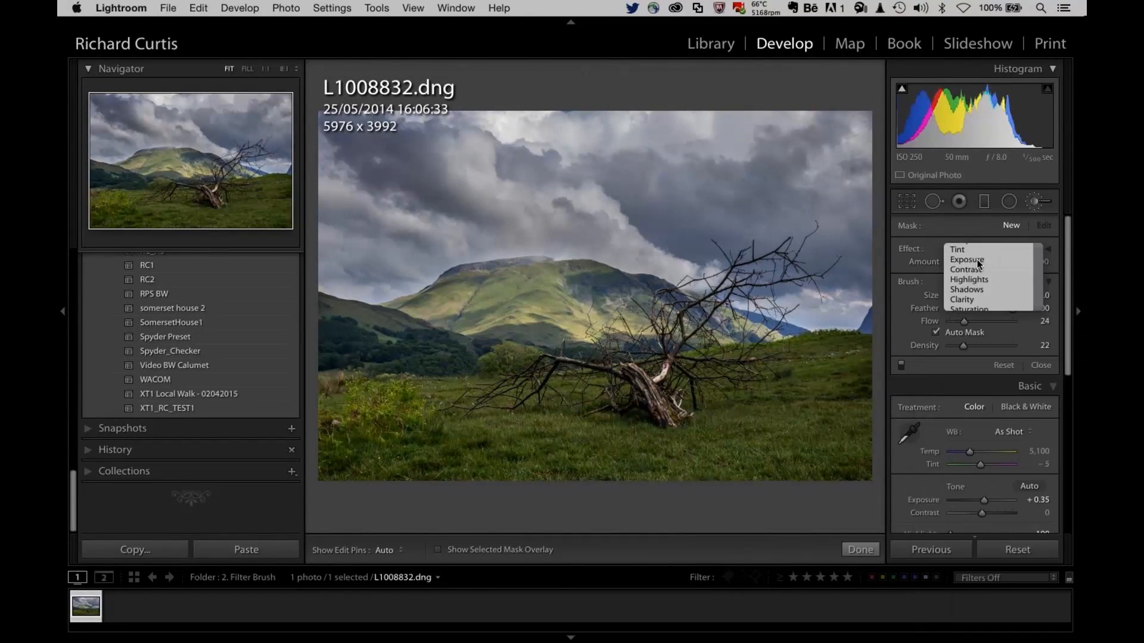
left_click(970, 250)
left_click(964, 244)
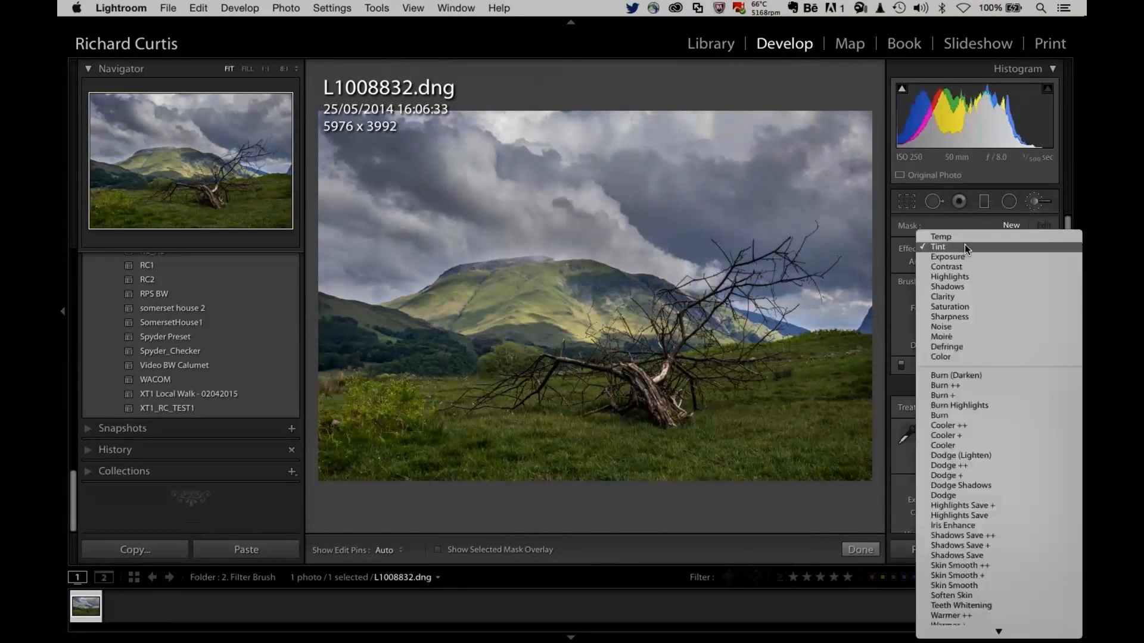
left_click(958, 260)
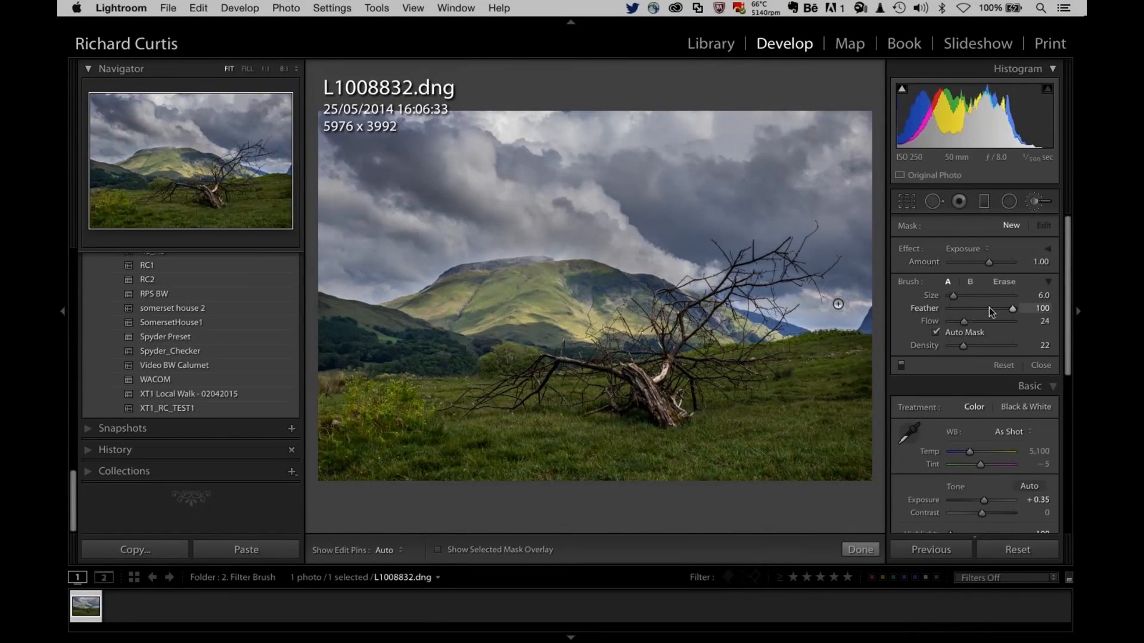
left_click_drag(989, 262, 990, 263)
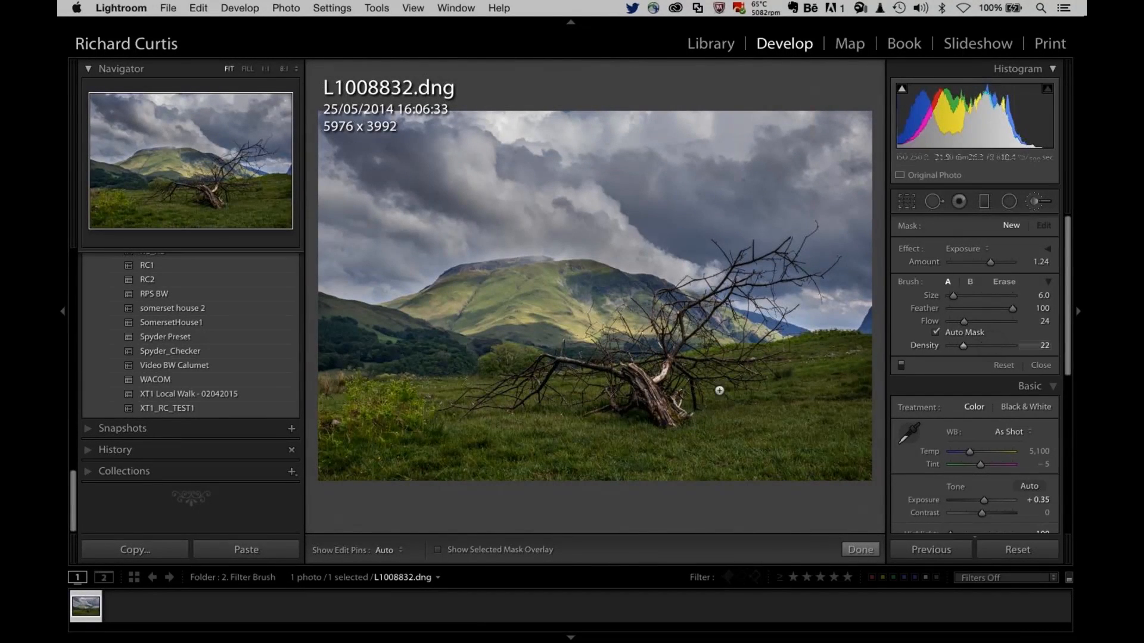
- Enlarge the adjustment brush to size 10, brighten the fallen tree's trunk with it and close the tool
key("bracketright")
key("bracketright")
key("h")
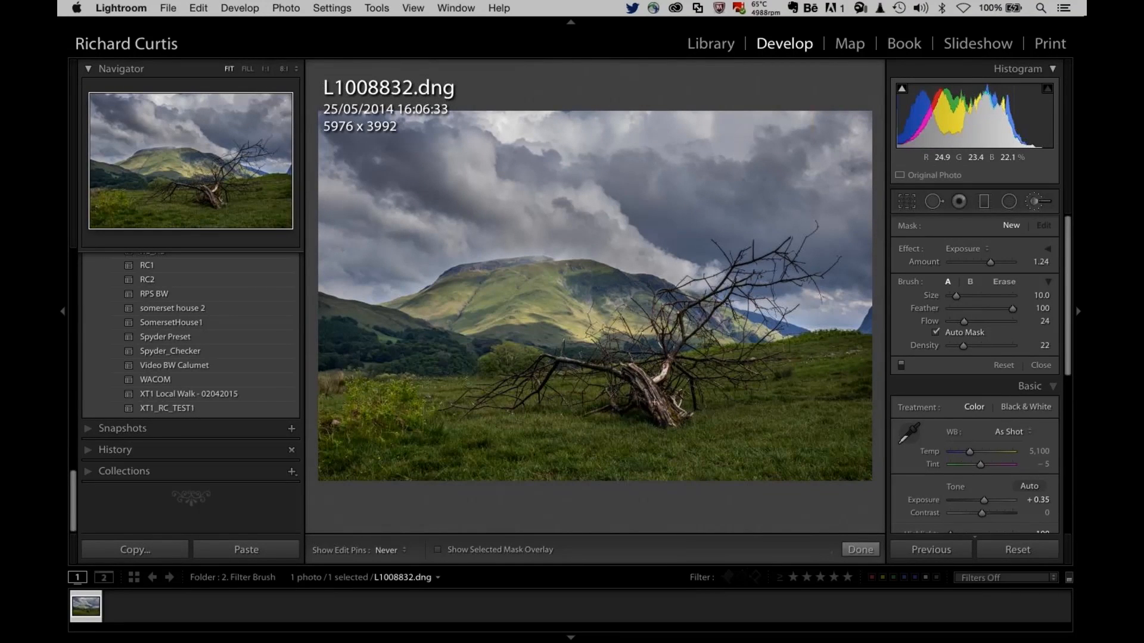
key("h")
left_click(631, 377)
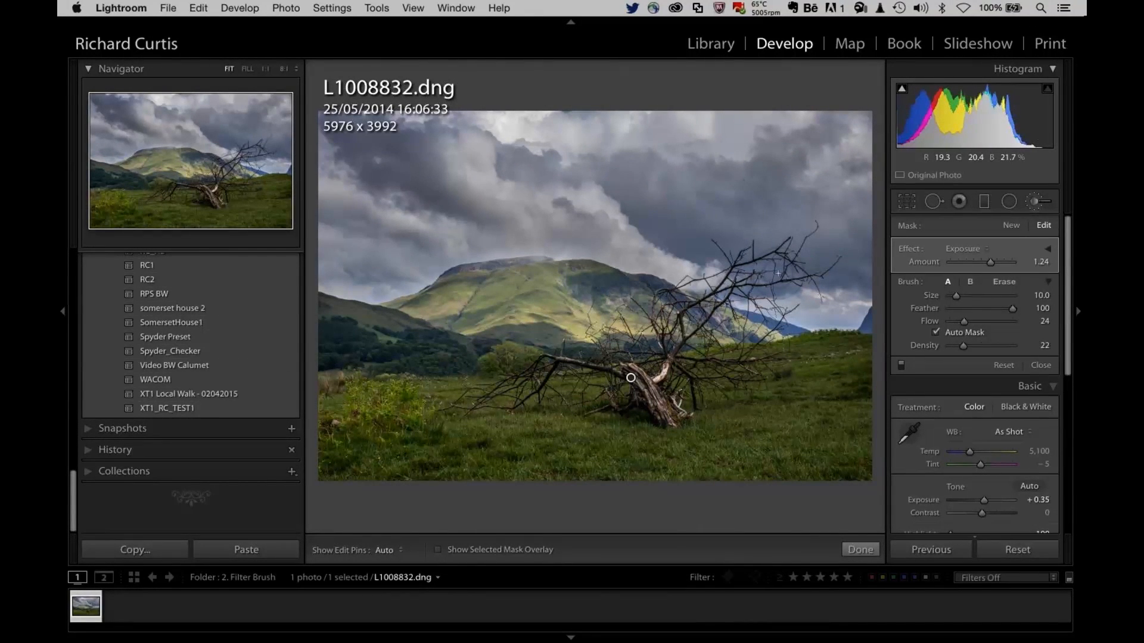
left_click(861, 549)
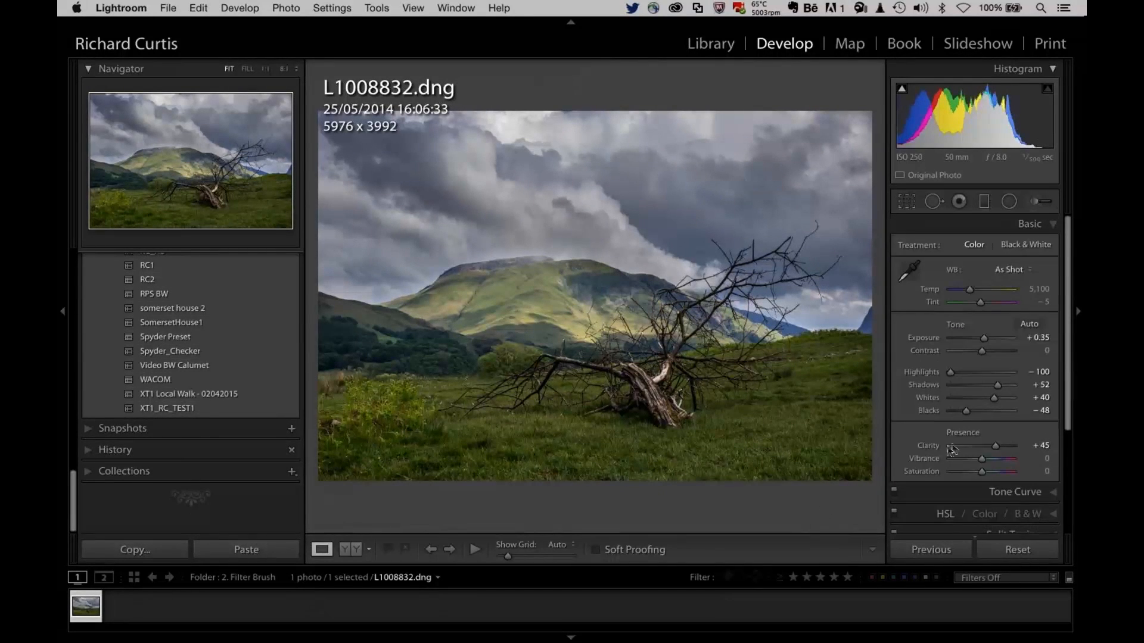
- Set the Post-Crop Vignetting Amount to -7 in the Effects settings
scroll(983, 464, "down", 5)
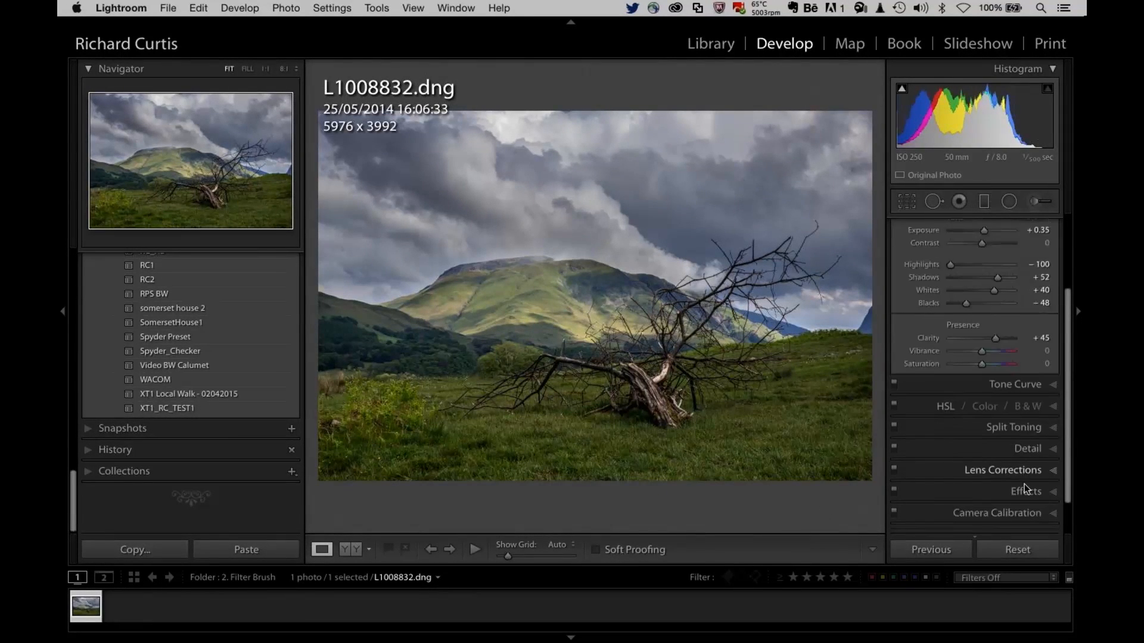
left_click(1028, 492)
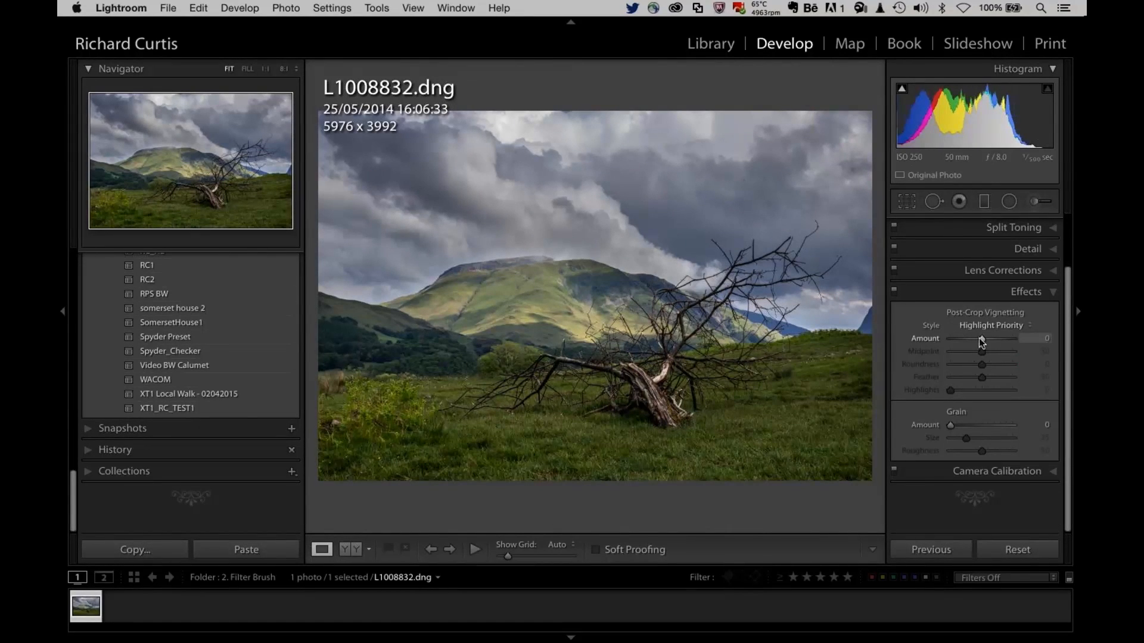
left_click_drag(981, 339, 978, 340)
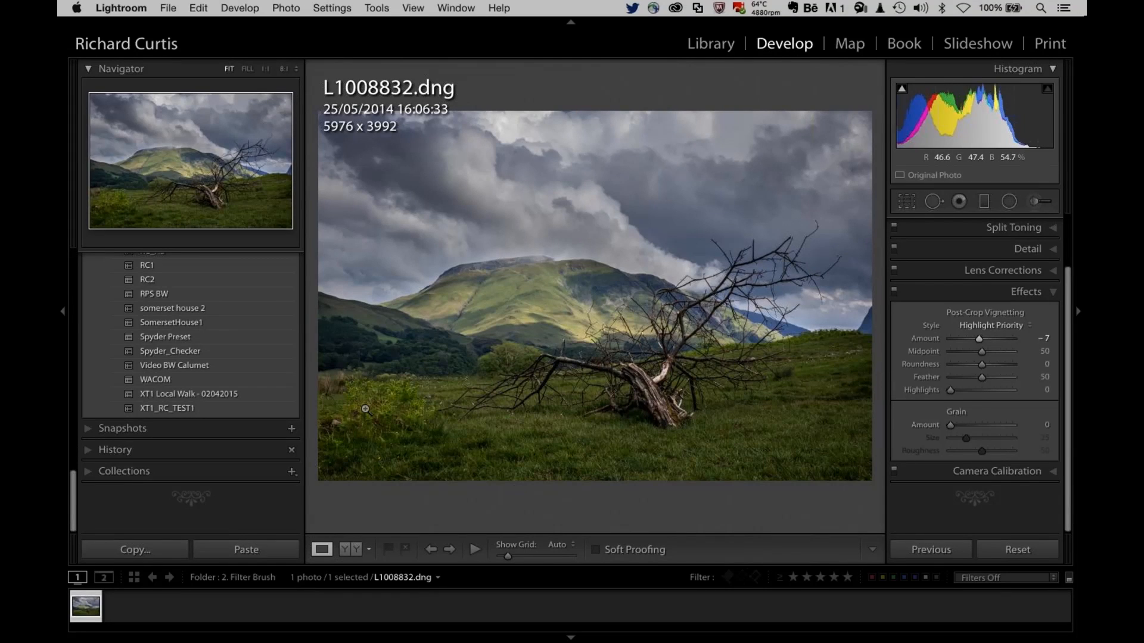
- Compare the edited landscape side by side with its before version, and with its reset state using the edit history
left_click(348, 549)
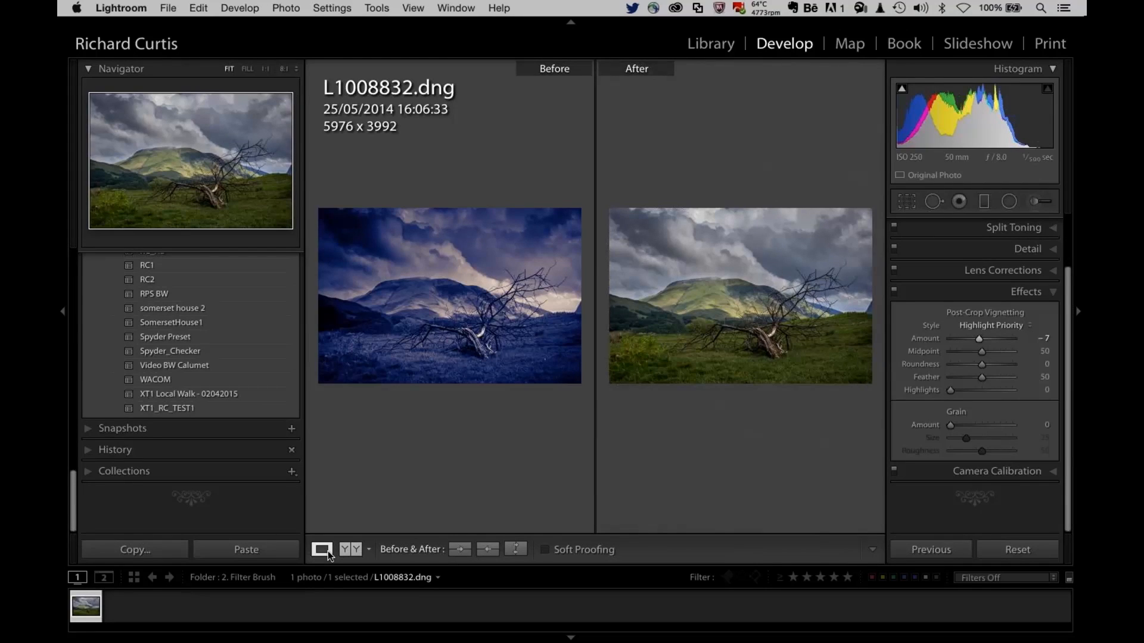
left_click(322, 549)
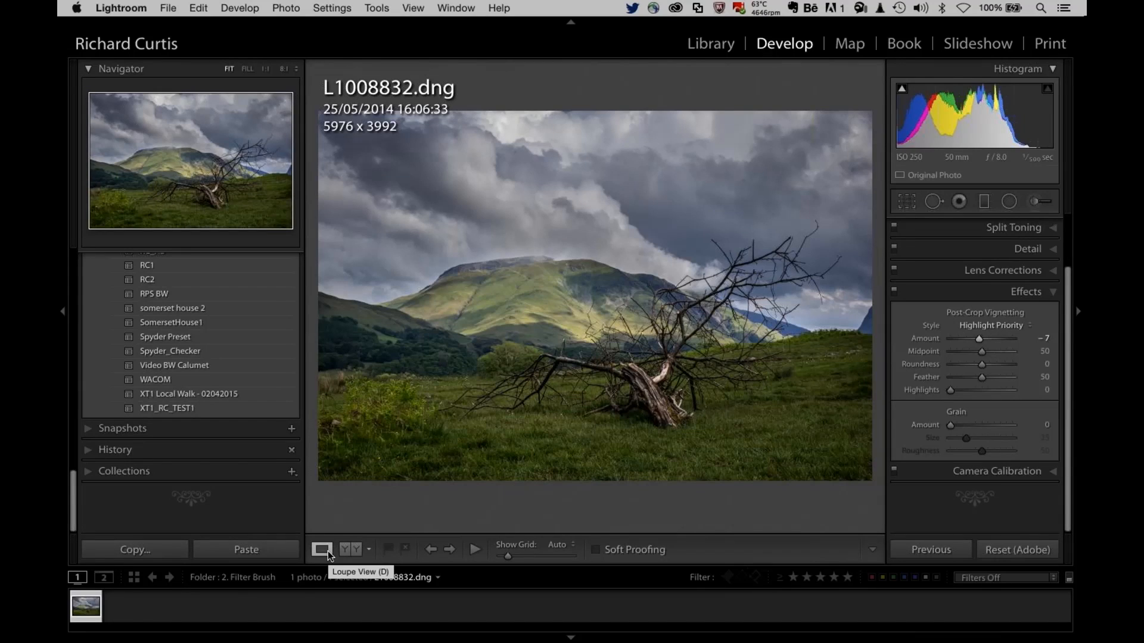
key("super+shift+r")
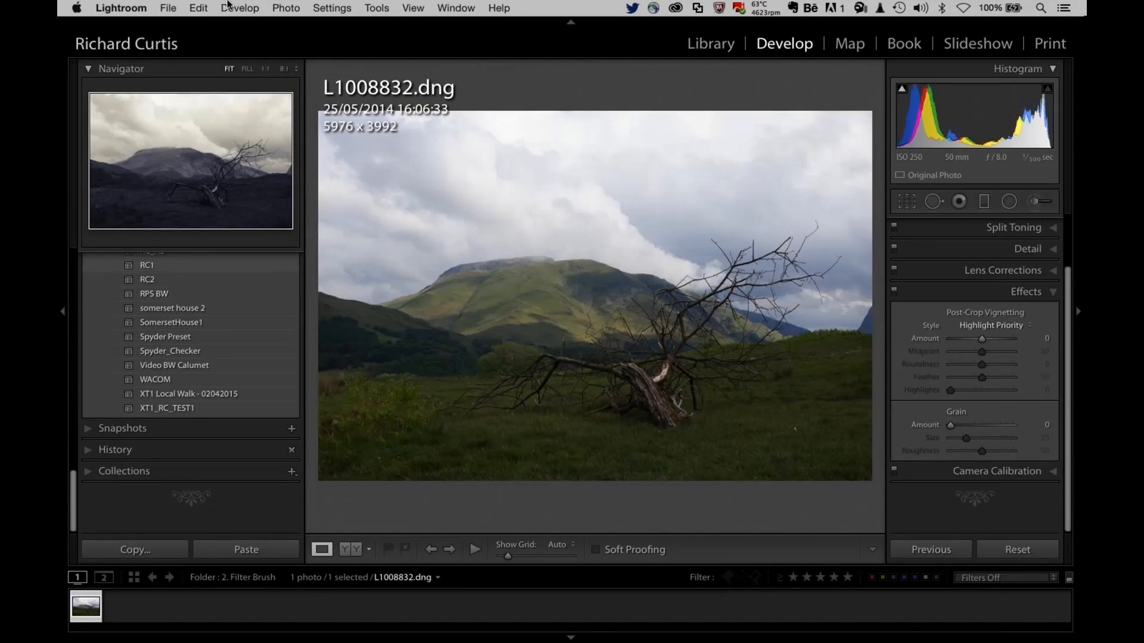
left_click(94, 449)
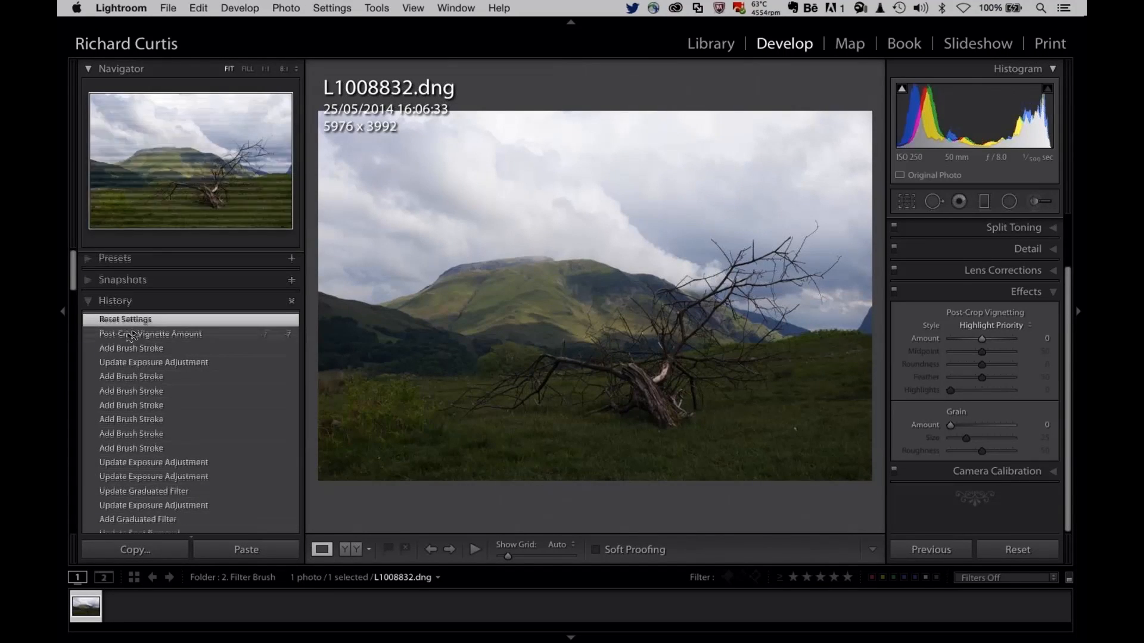
left_click(127, 333)
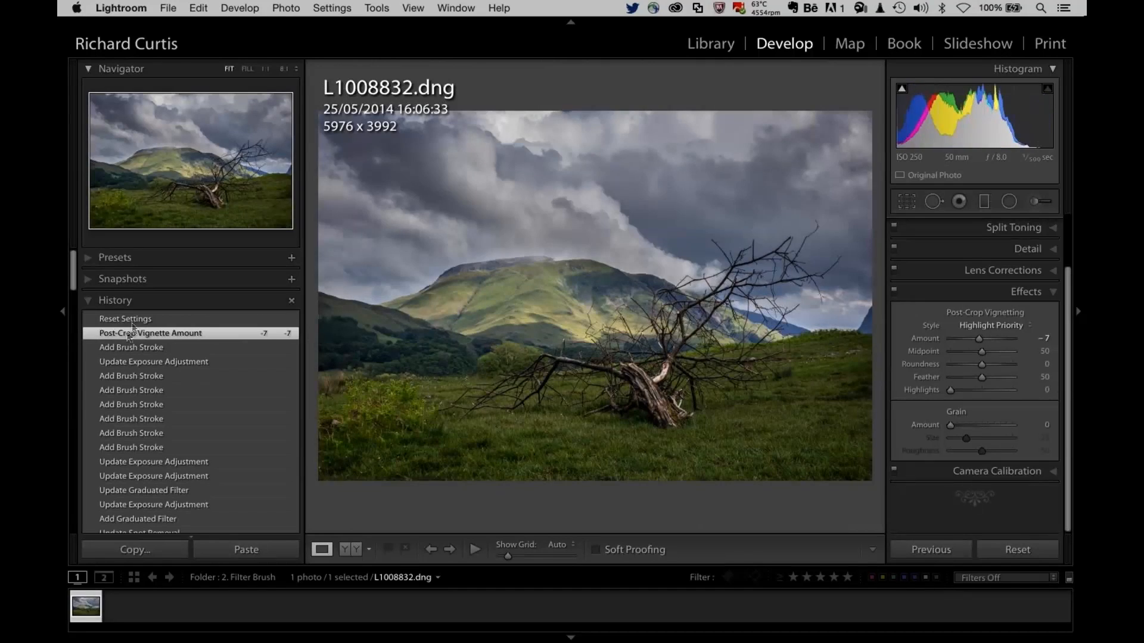
left_click(132, 322)
- Open IMG_6571.dng from the library folder 2.Upright in Develop and show its Lens Corrections
key("e")
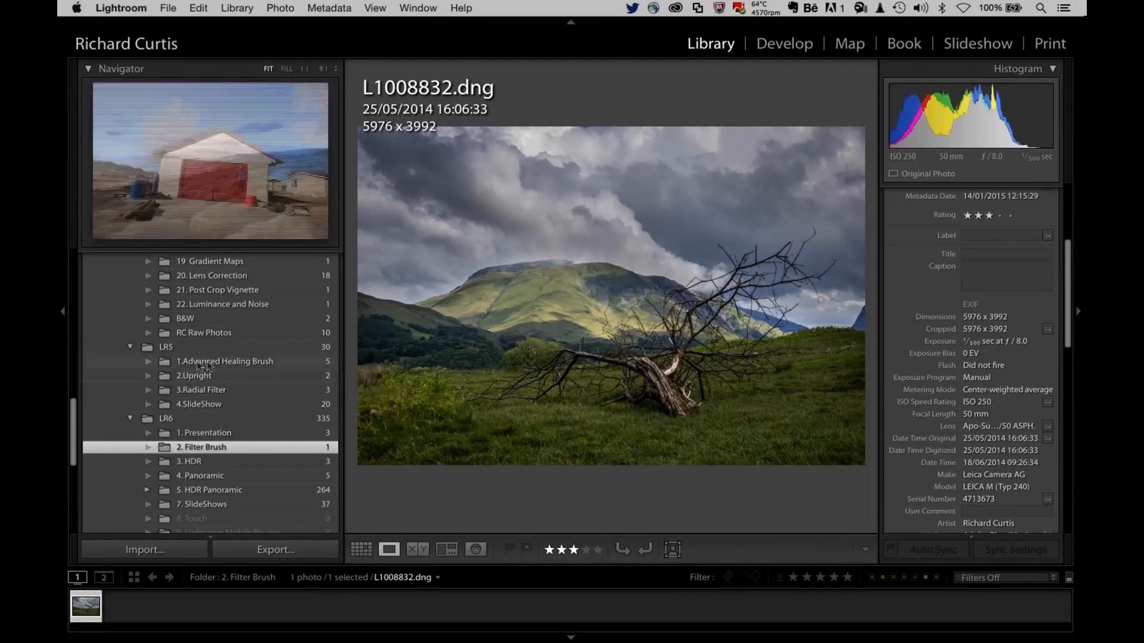
left_click(182, 376)
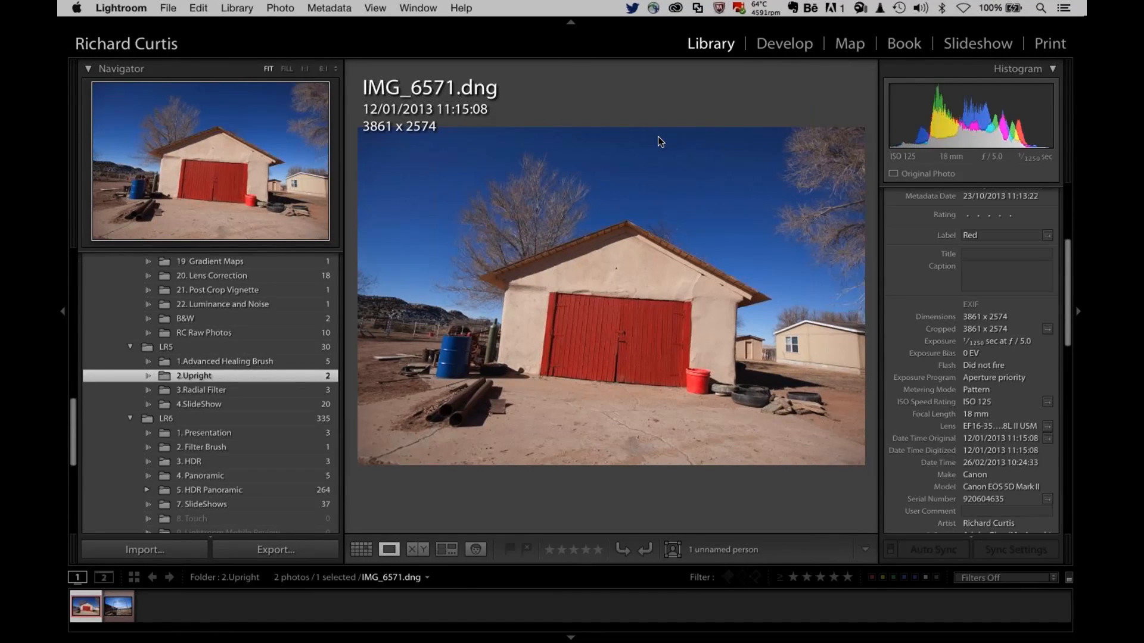
left_click(786, 44)
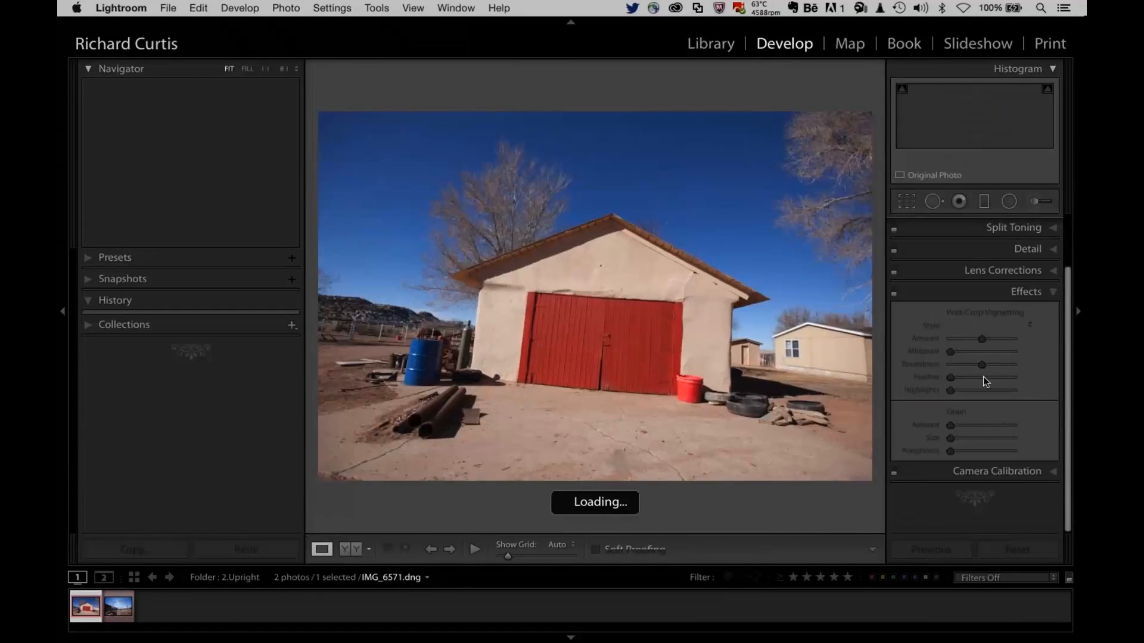
left_click(1013, 272)
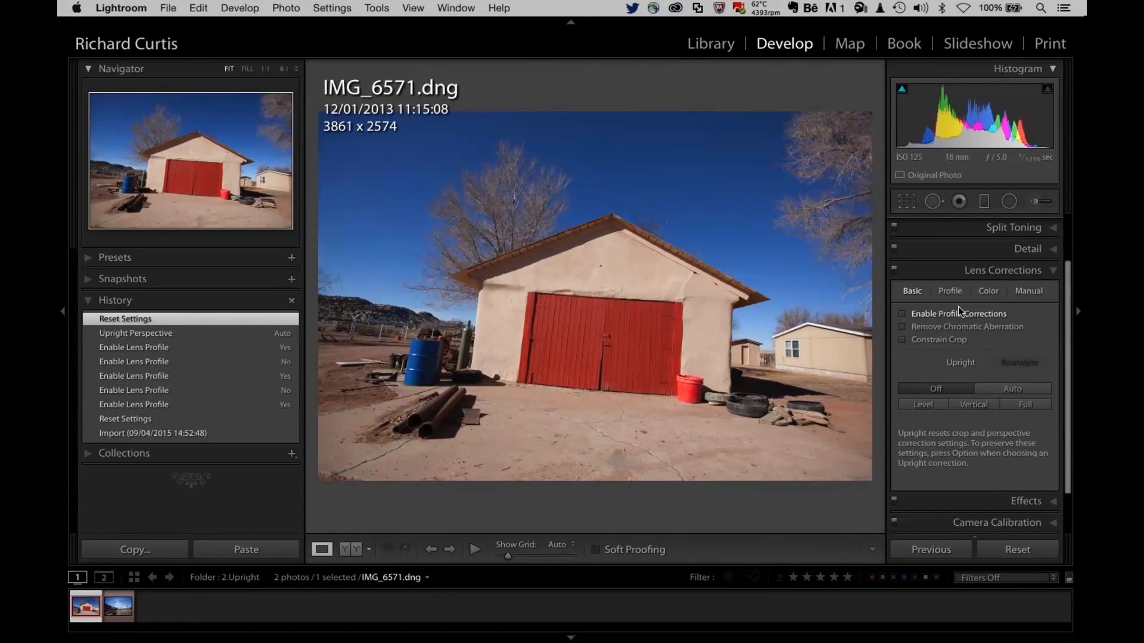
- Enable profile corrections on the building photo, comparing it off and on, and apply the Auto Upright correction
left_click(902, 316)
left_click(901, 314)
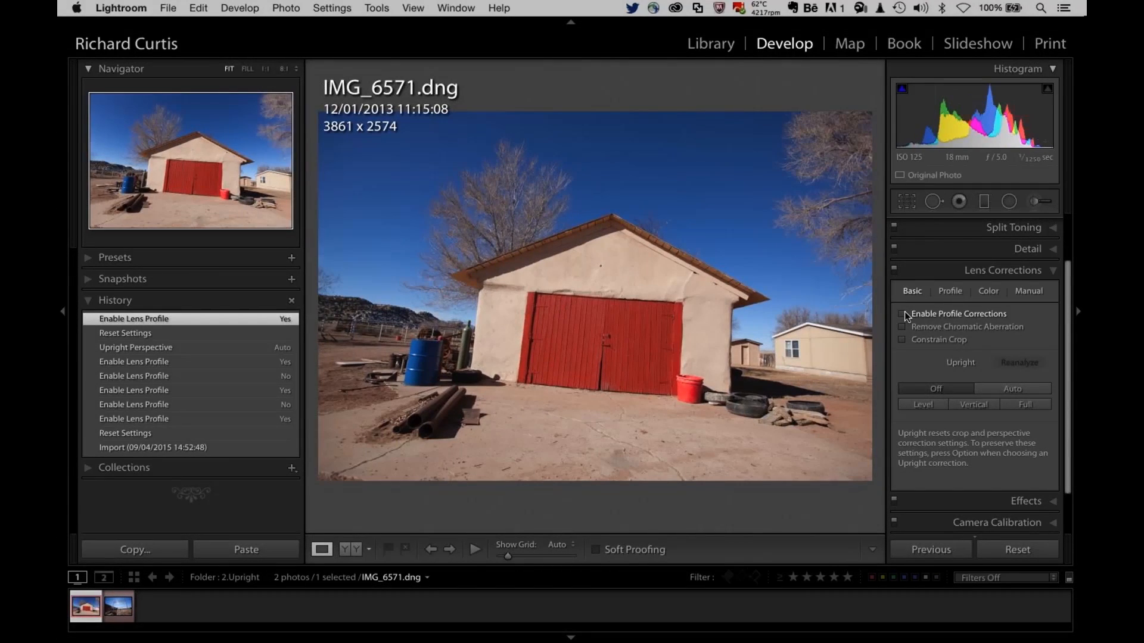
left_click(905, 312)
left_click(905, 312)
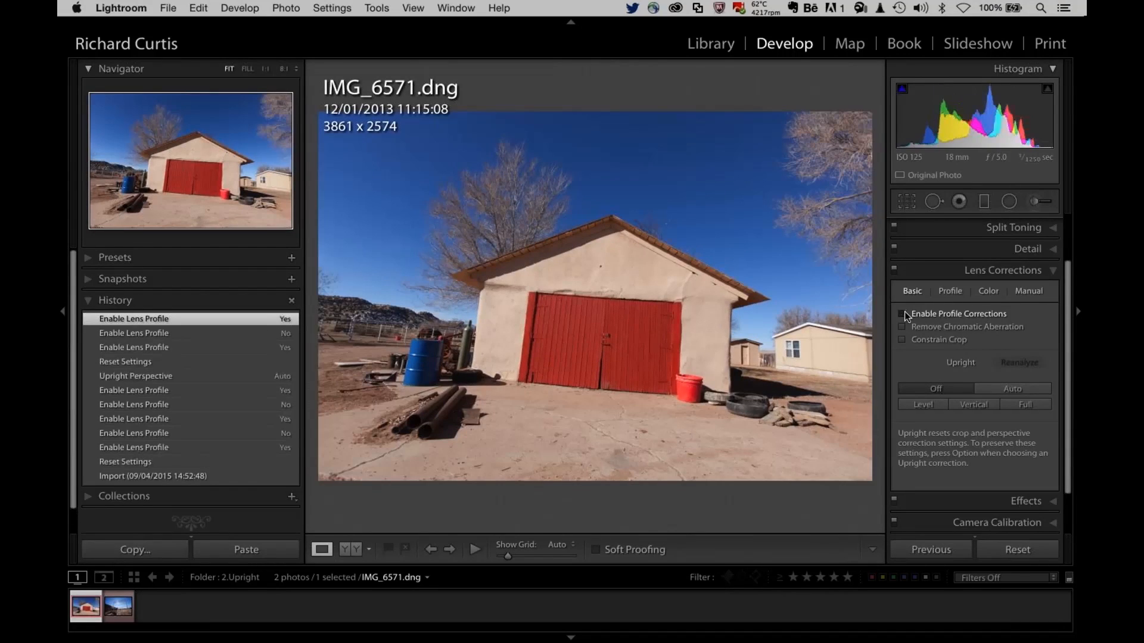
left_click(904, 312)
left_click(905, 312)
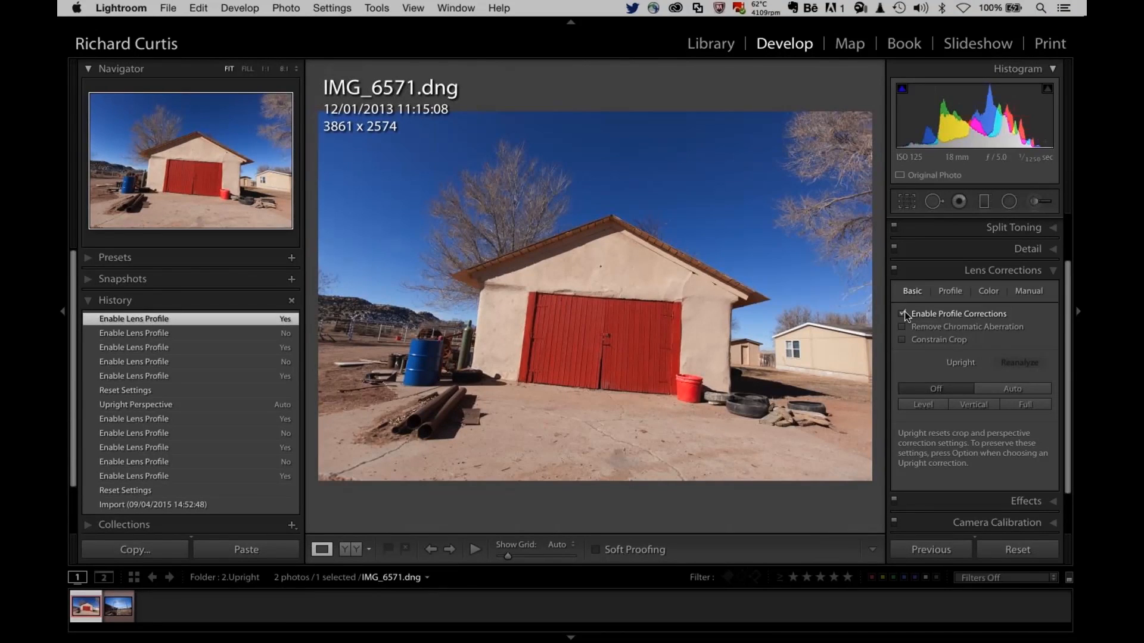
left_click(1007, 391)
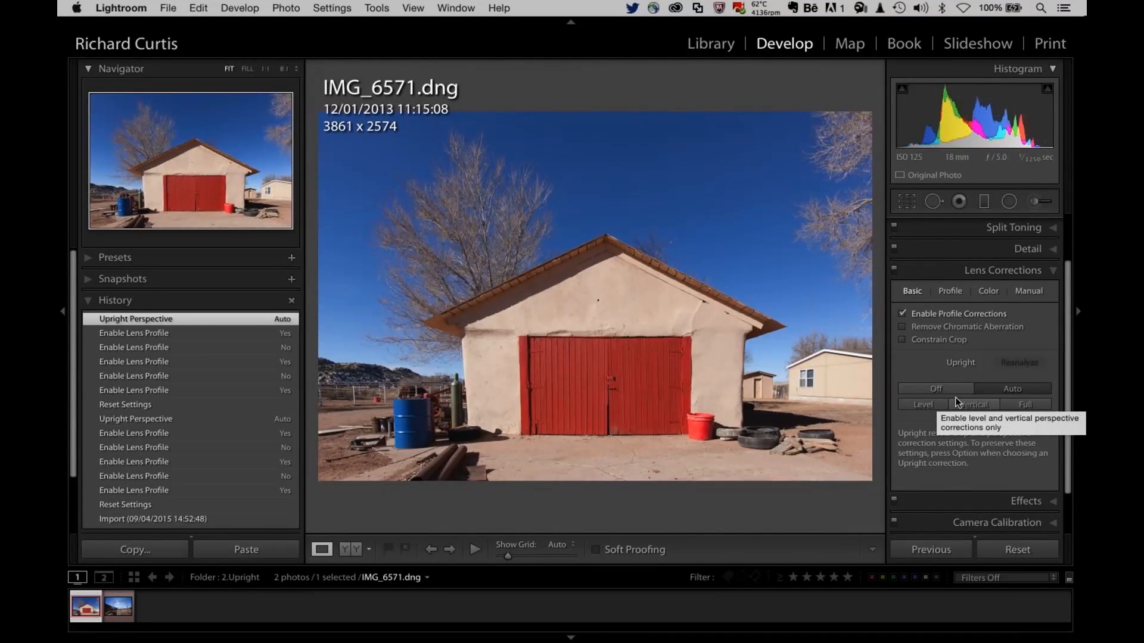
- Enable profile corrections on IMG_6693.dng, the horse corral photo, and apply the Full Upright correction
left_click(120, 605)
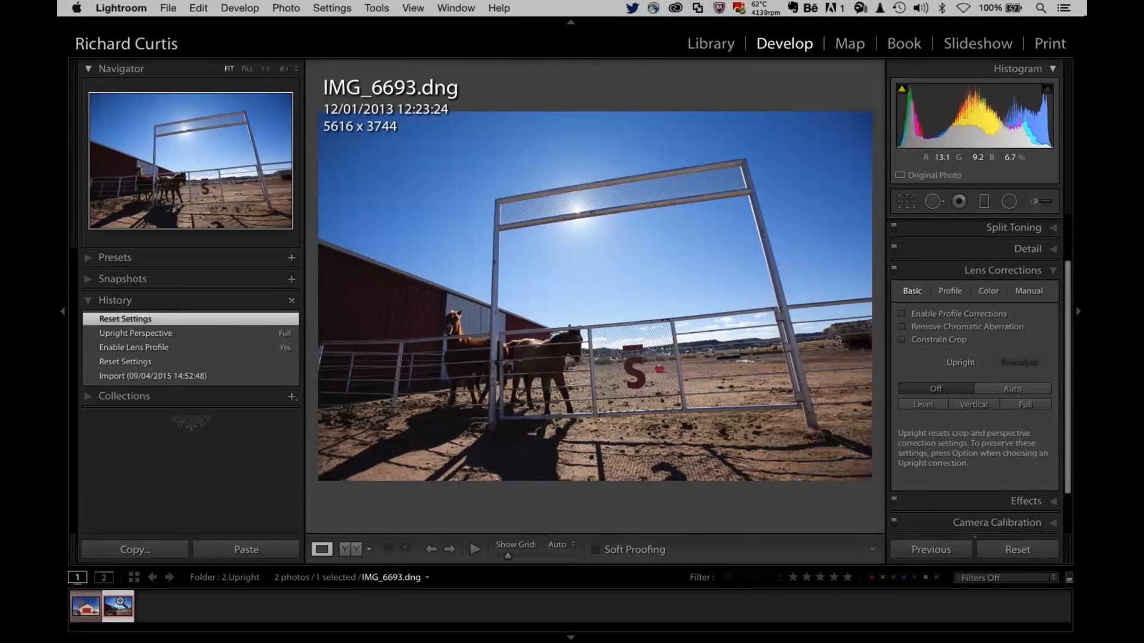
left_click(902, 313)
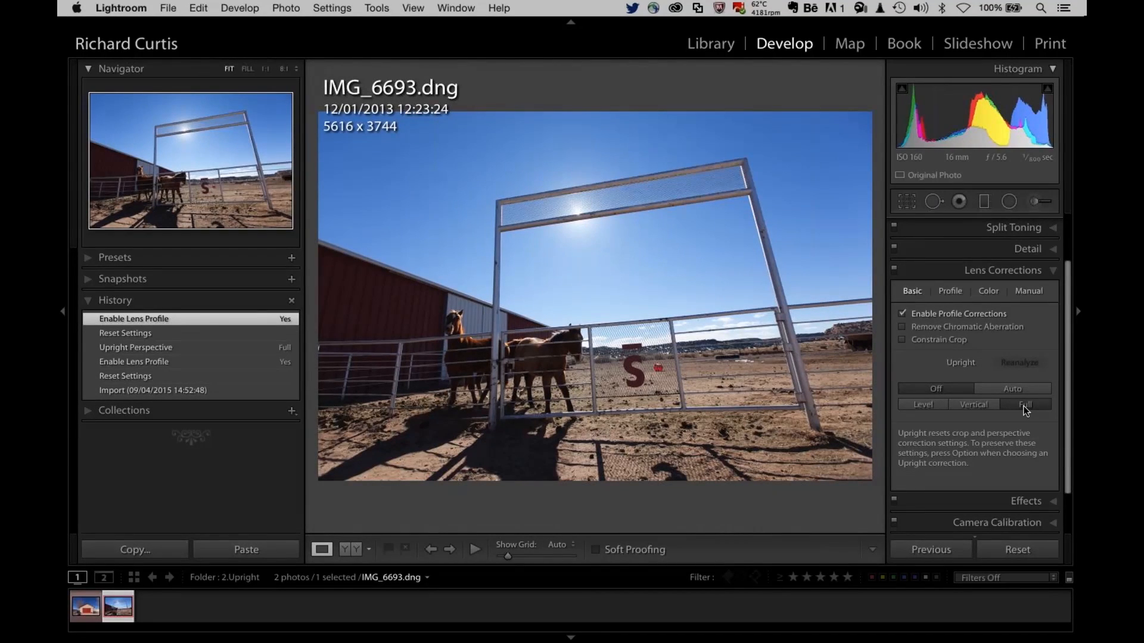
left_click(1025, 406)
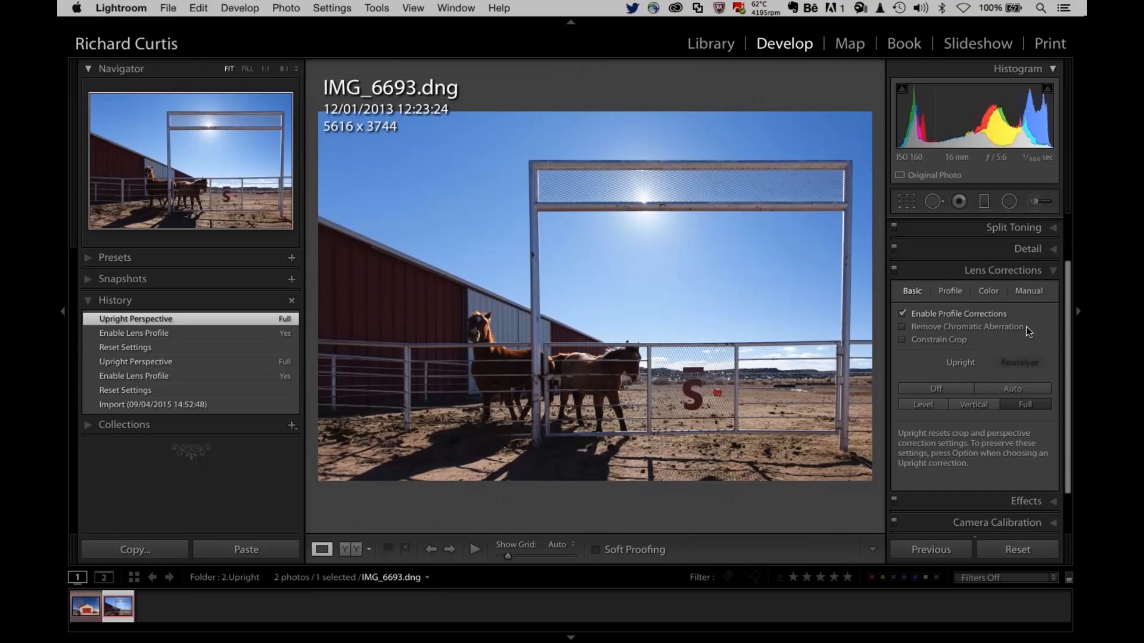
- Set the manual Vertical transform of the corral photo to +5
left_click(1030, 292)
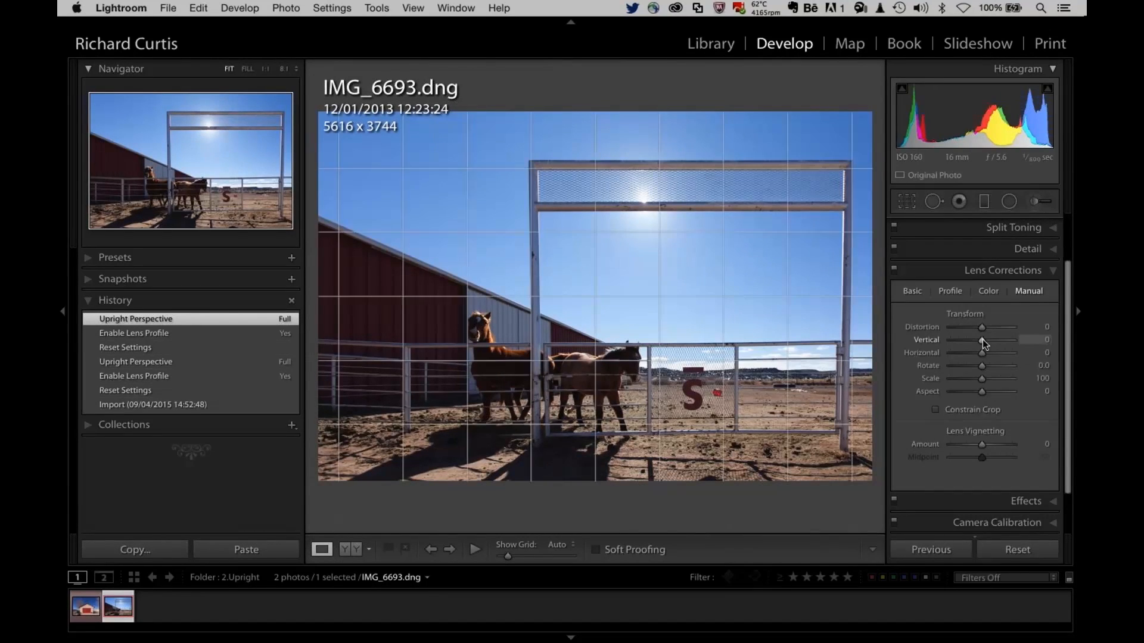
left_click_drag(982, 338, 984, 338)
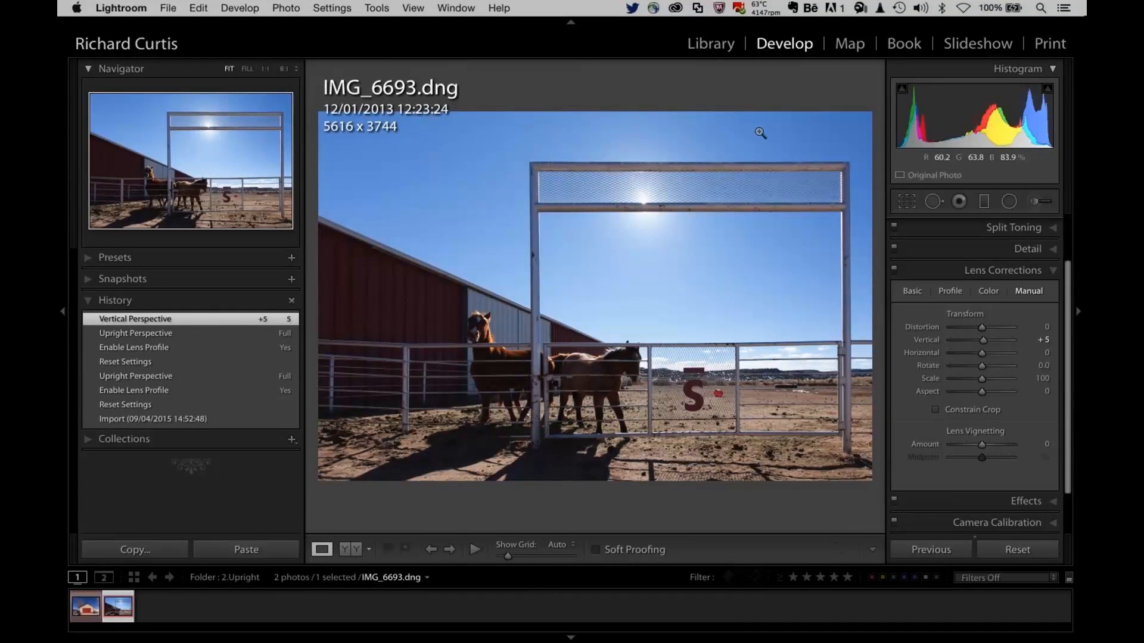
- Open RPH-130112-Adobe-NM-7745.DNG from the library folder 3.Radial Filter in Develop
left_click(711, 44)
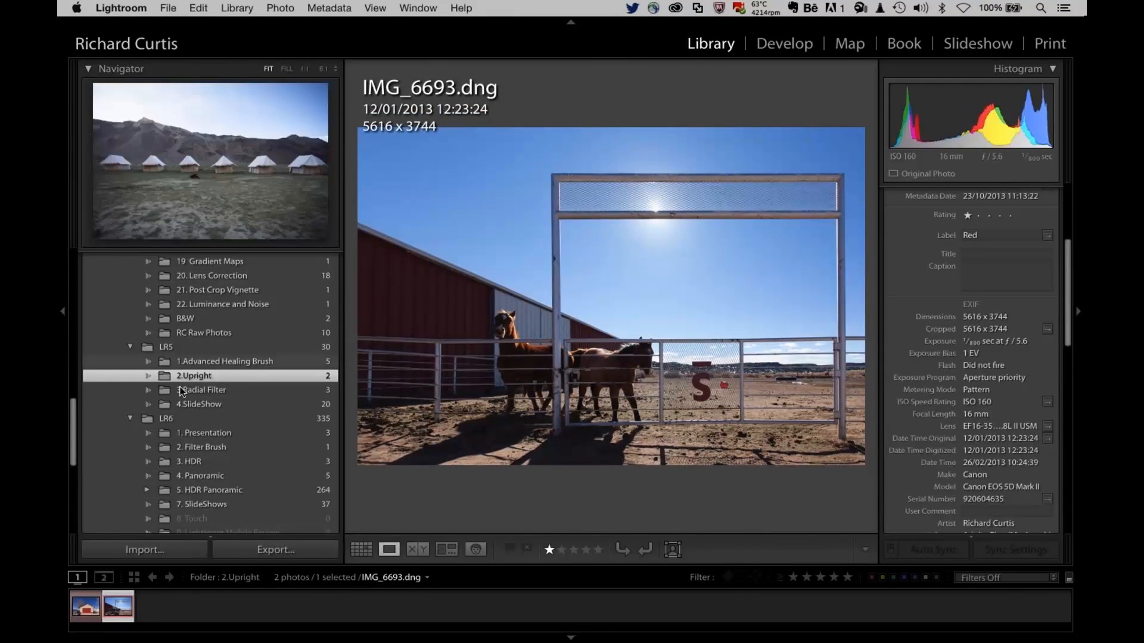
left_click(181, 391)
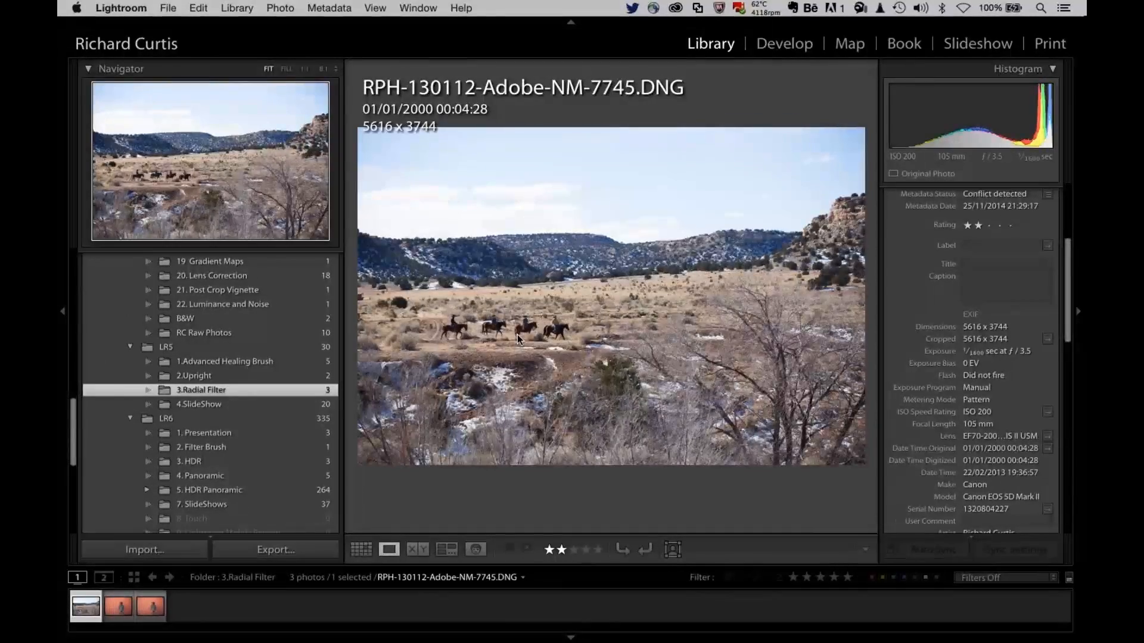
left_click(785, 46)
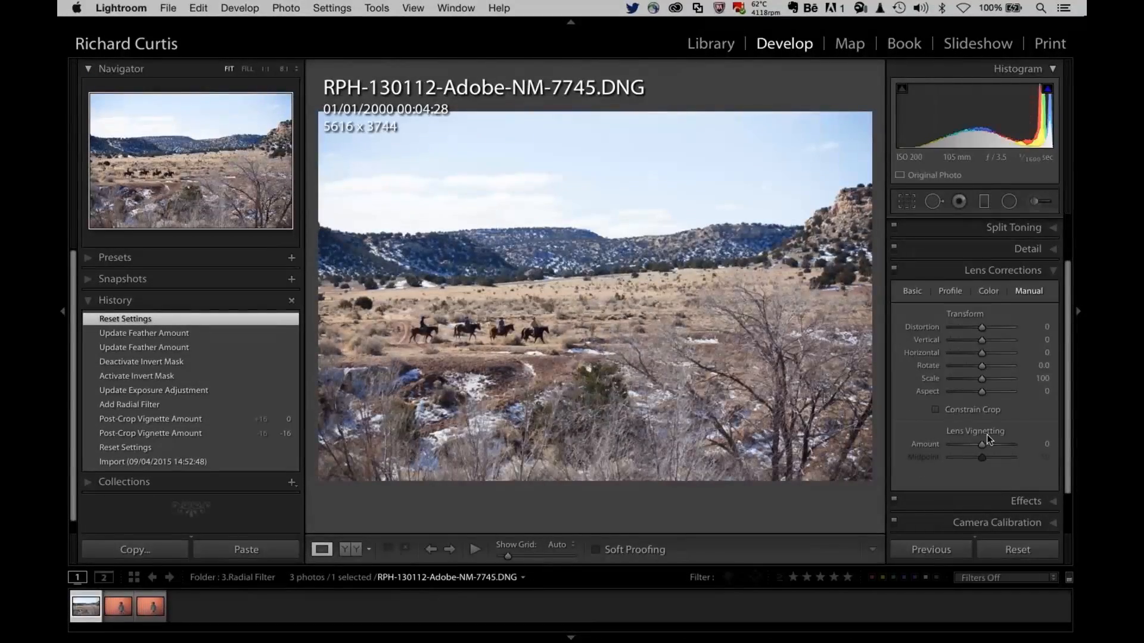
- Try a Post-Crop Vignetting Amount of -22 on the photo with the horse riders and undo it
left_click(1025, 501)
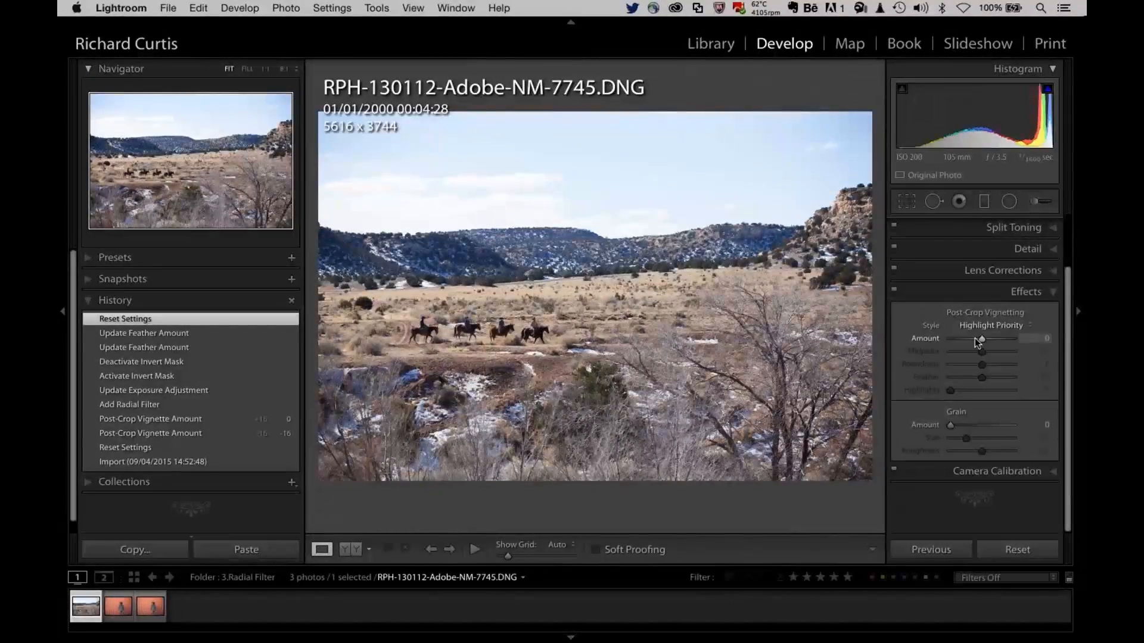
left_click(975, 338)
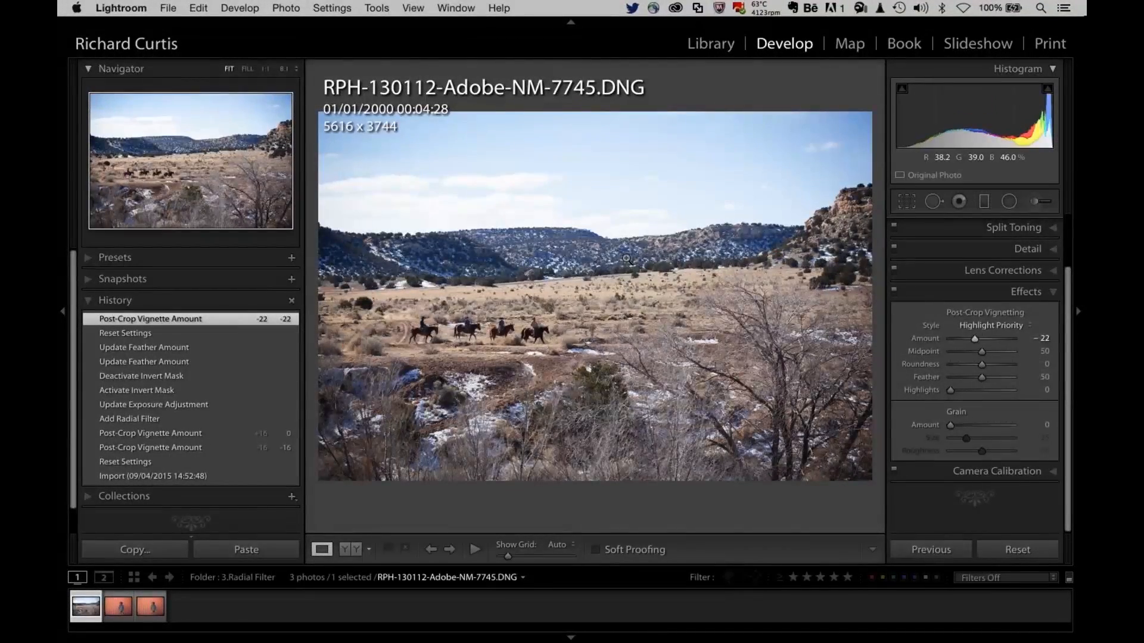
key("super+z")
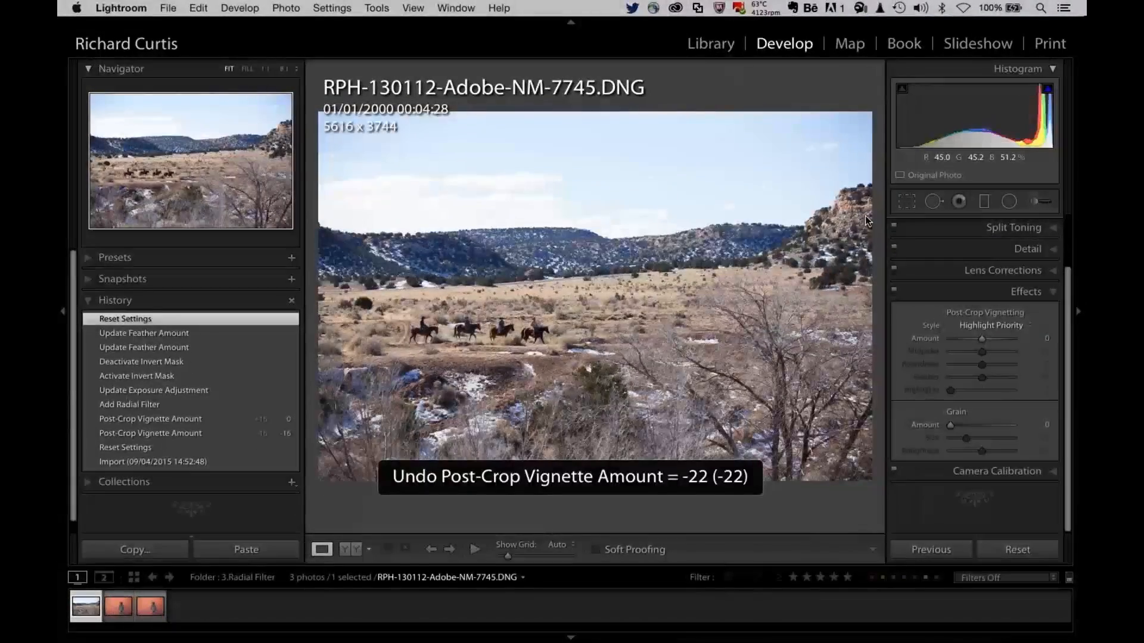
- Add a radial filter around the horse riders that darkens the surroundings with Exposure -0.50, and finish the filter
left_click(1008, 201)
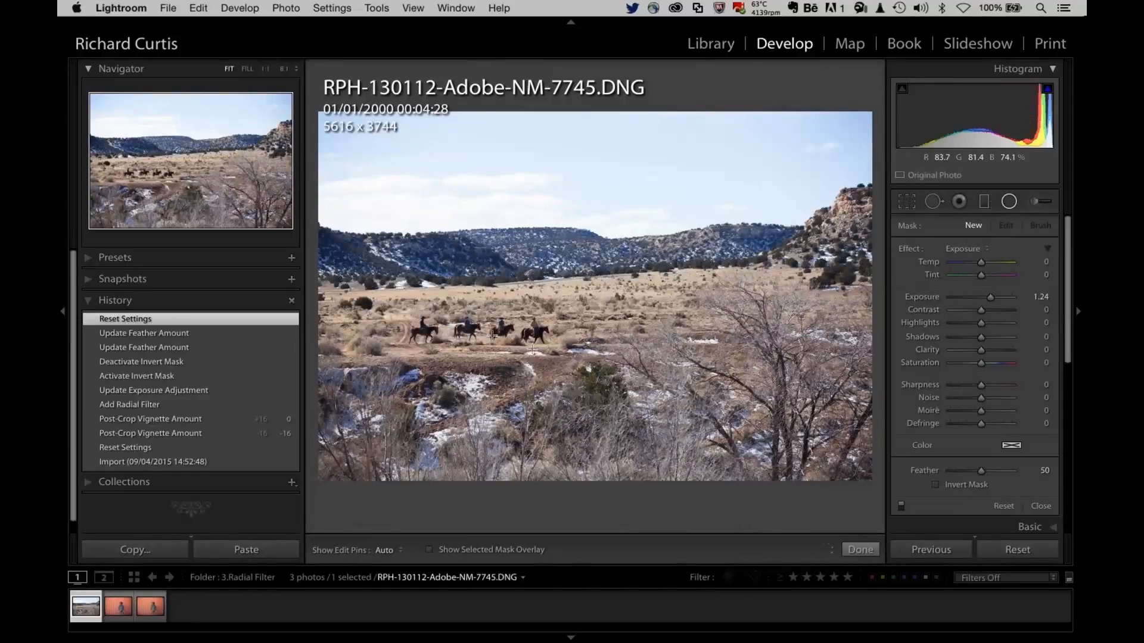
left_click_drag(492, 335, 597, 380)
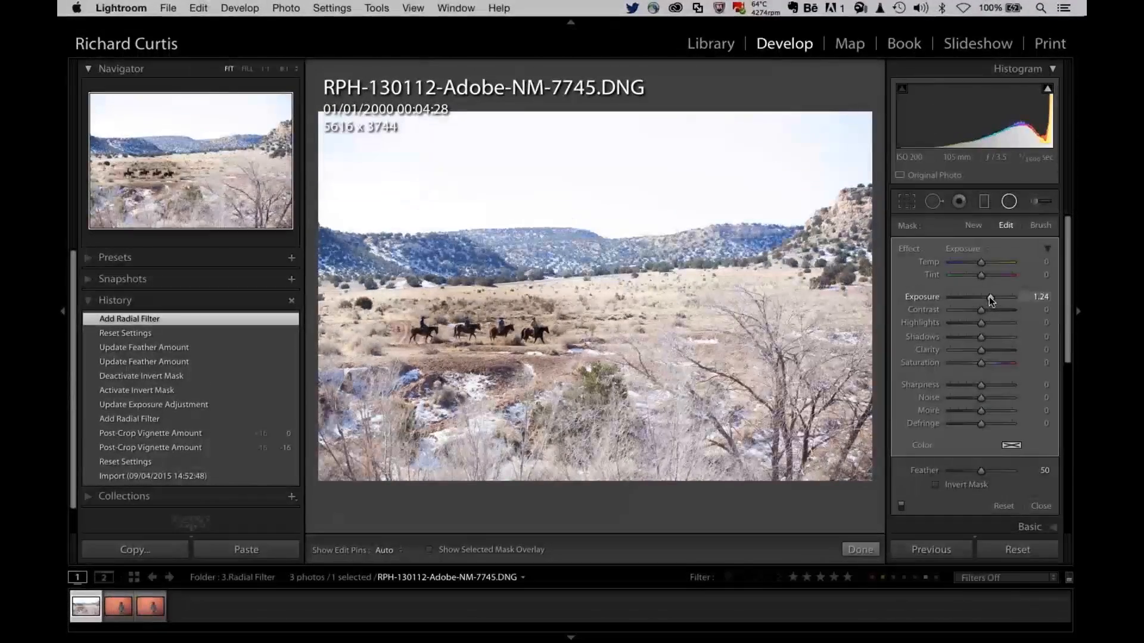
left_click_drag(989, 295, 974, 296)
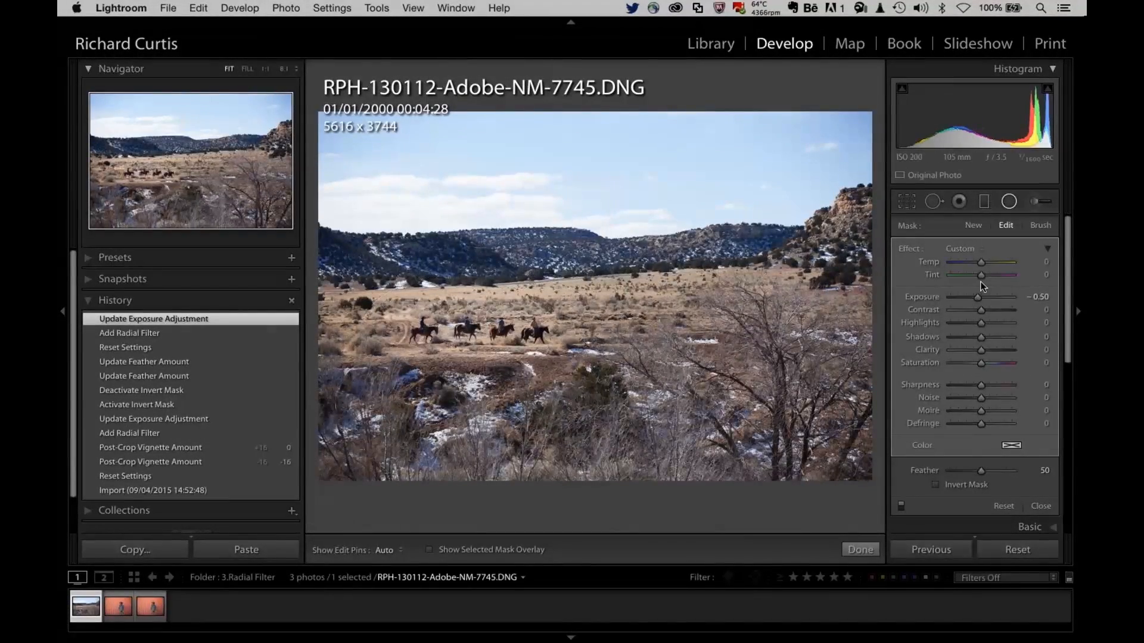
left_click(867, 551)
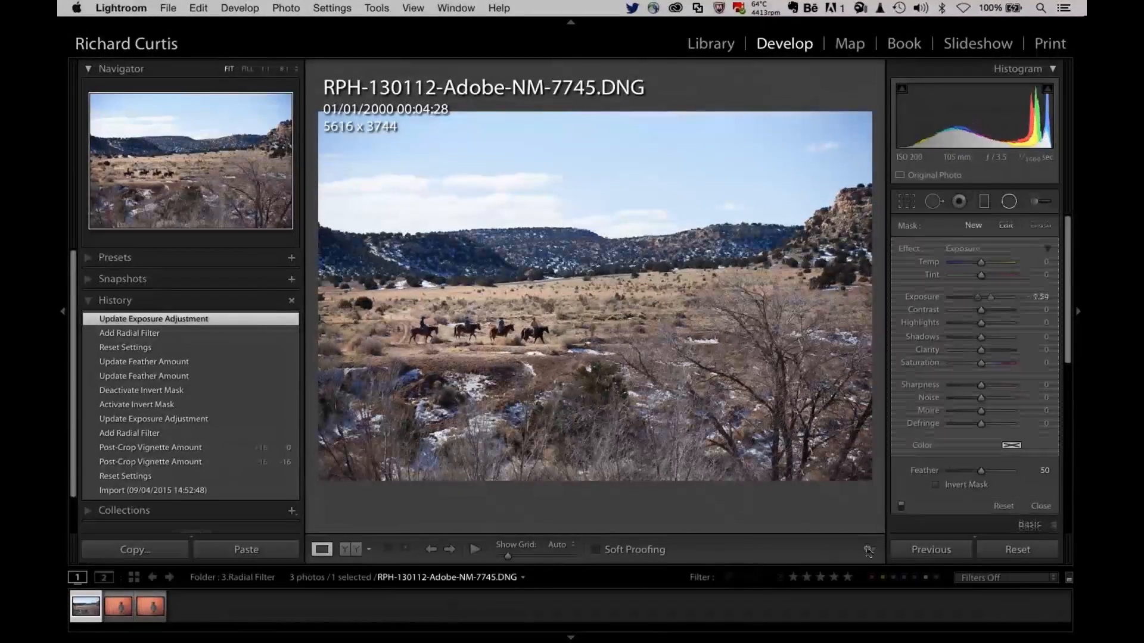
- Open the library folder 3. HDR and compare all three of its mountain valley photos in Survey view
left_click(718, 49)
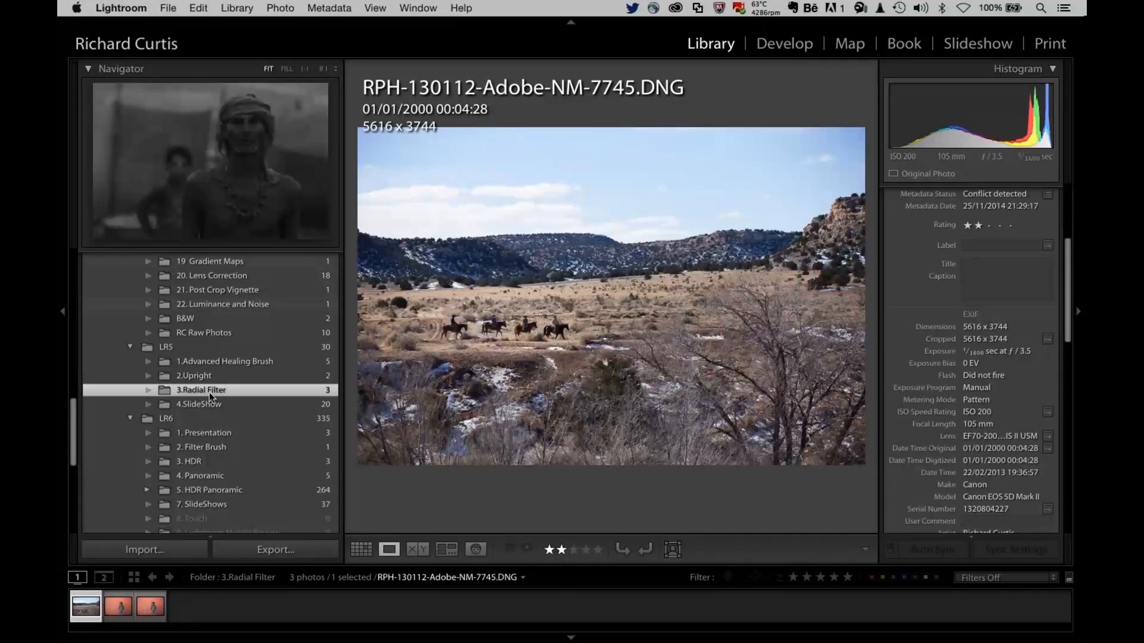
scroll(192, 388, "down", 3)
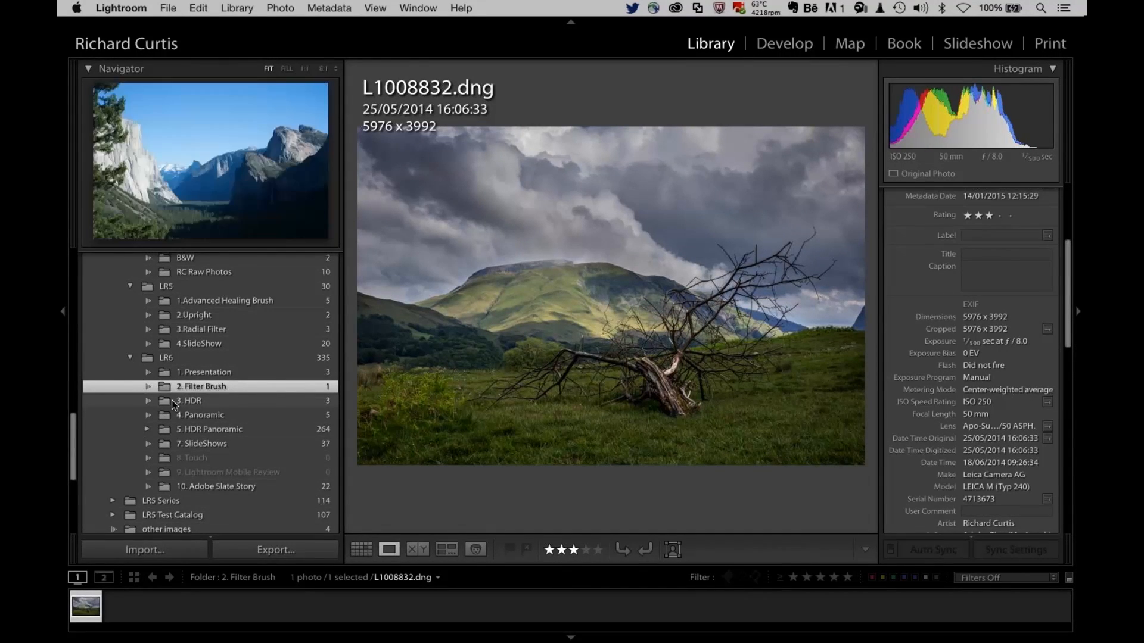
left_click(171, 401)
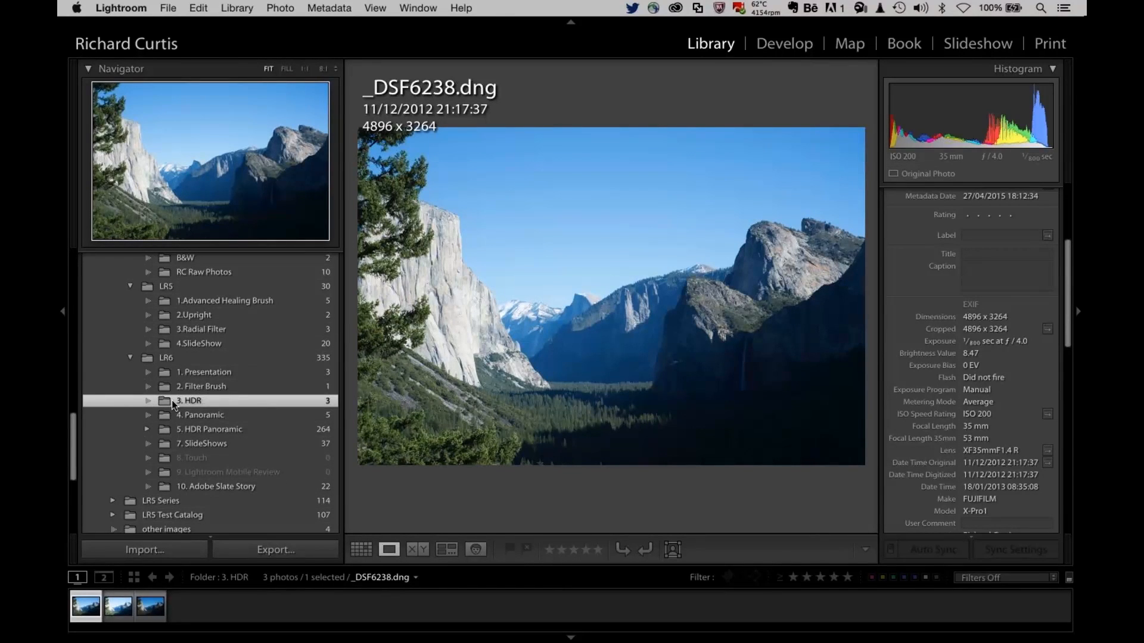
left_click(155, 606)
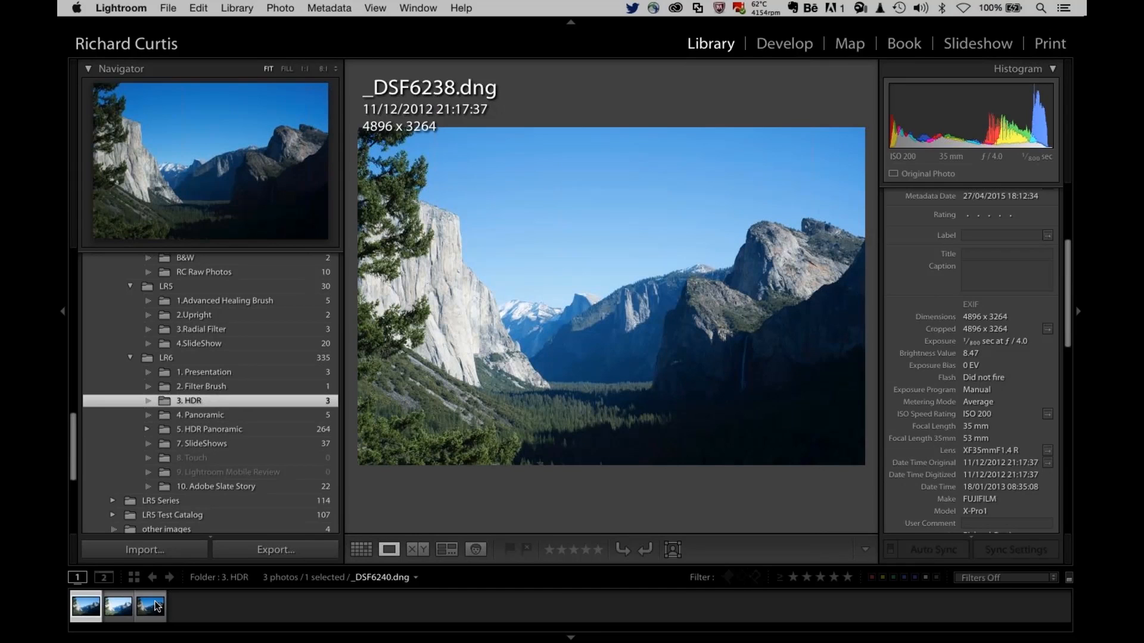
key("super+a")
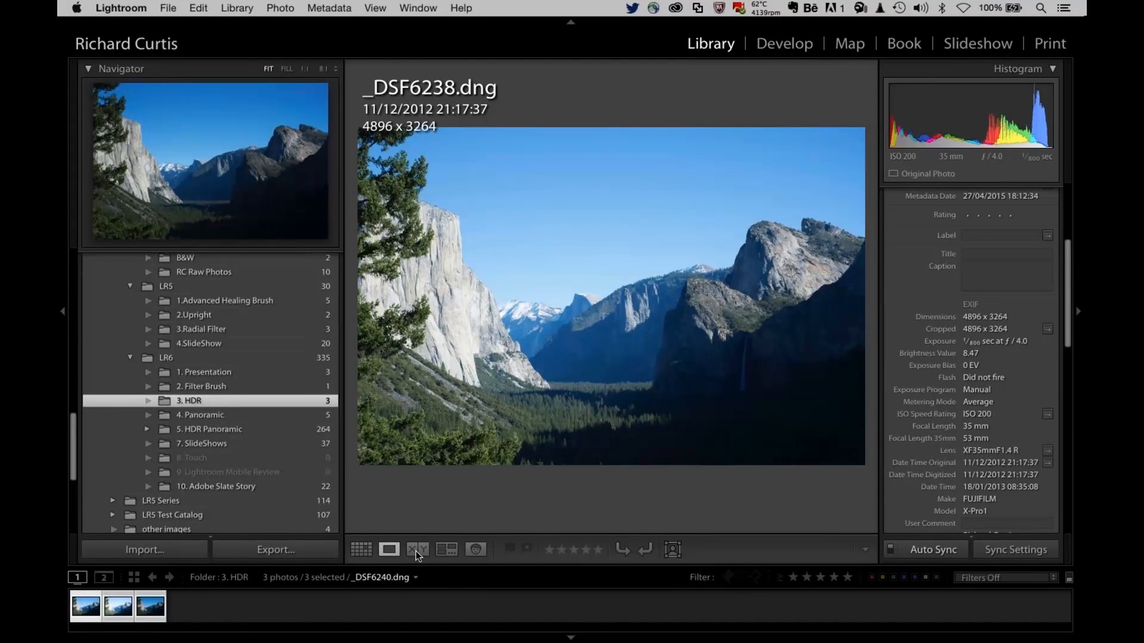
left_click(448, 556)
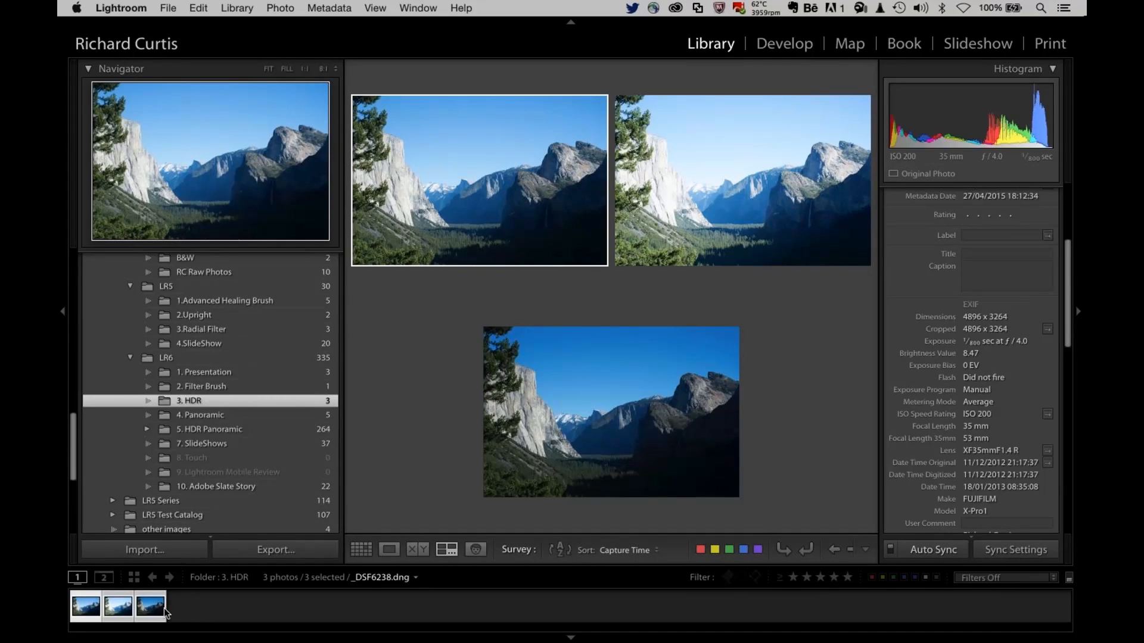
- Merge the three selected photos to HDR with Auto Align and Auto Tone enabled and Deghost Amount None
right_click(145, 613)
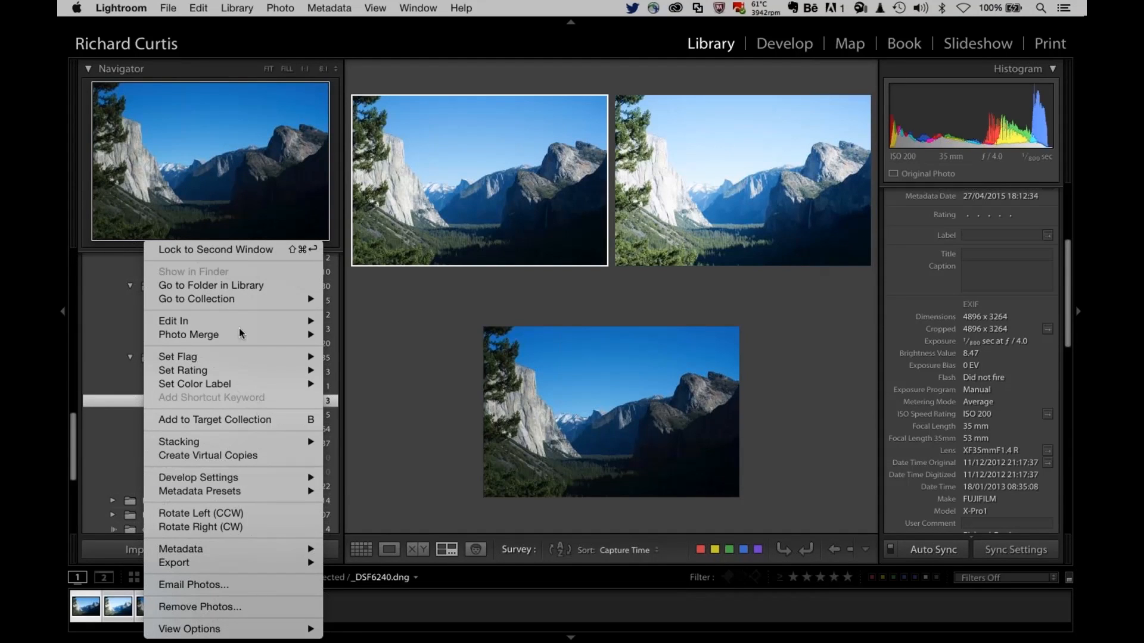
mouse_move(241, 334)
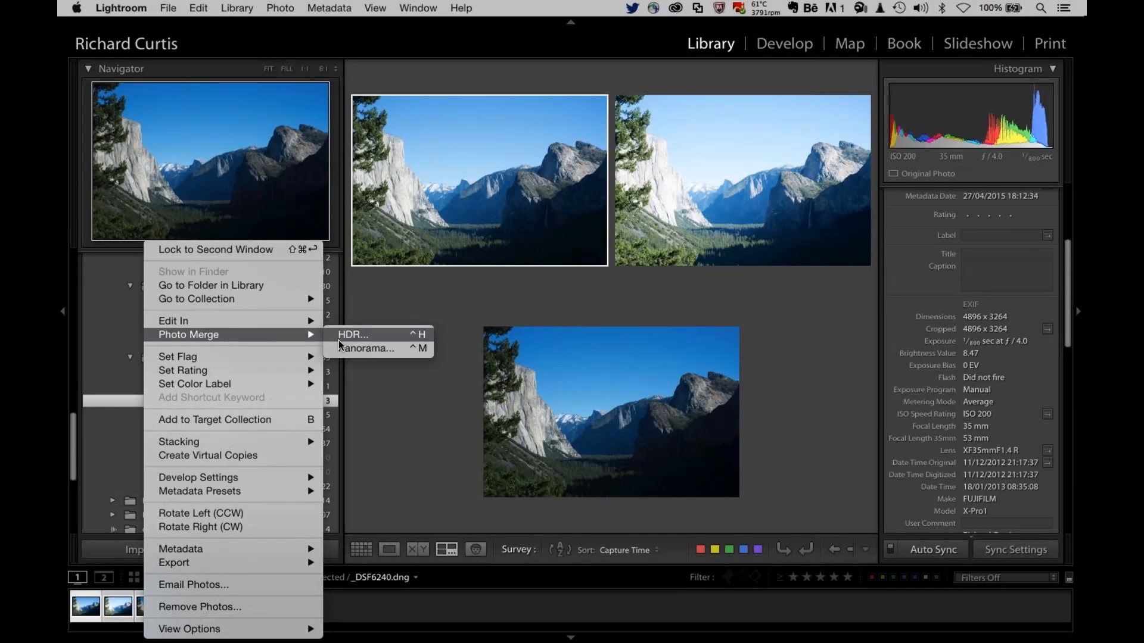
left_click(338, 340)
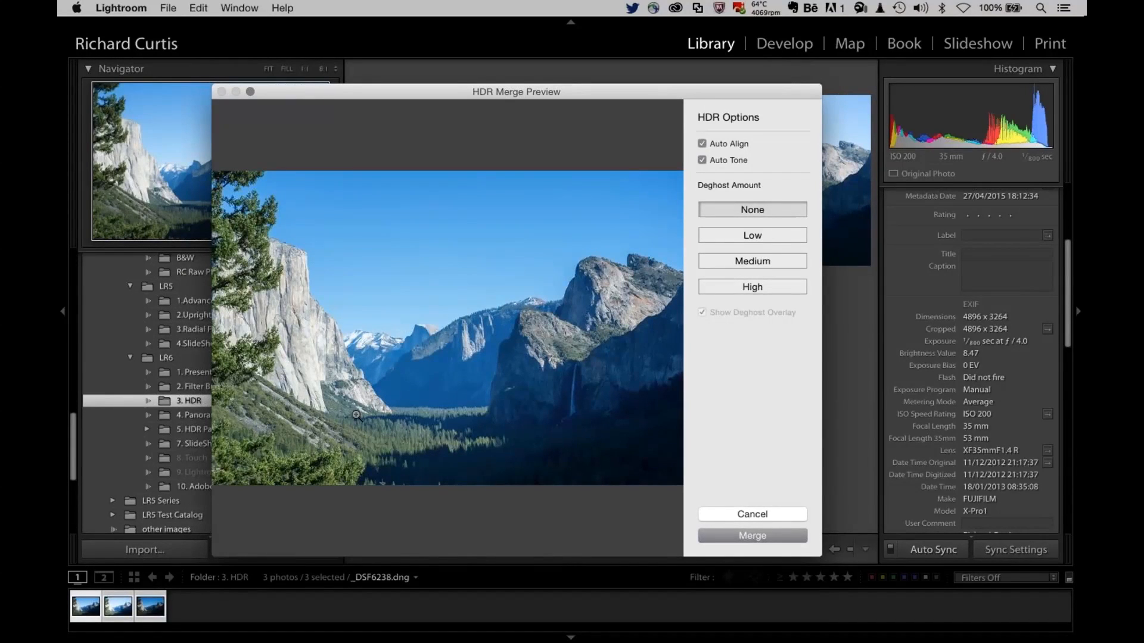
left_click(701, 161)
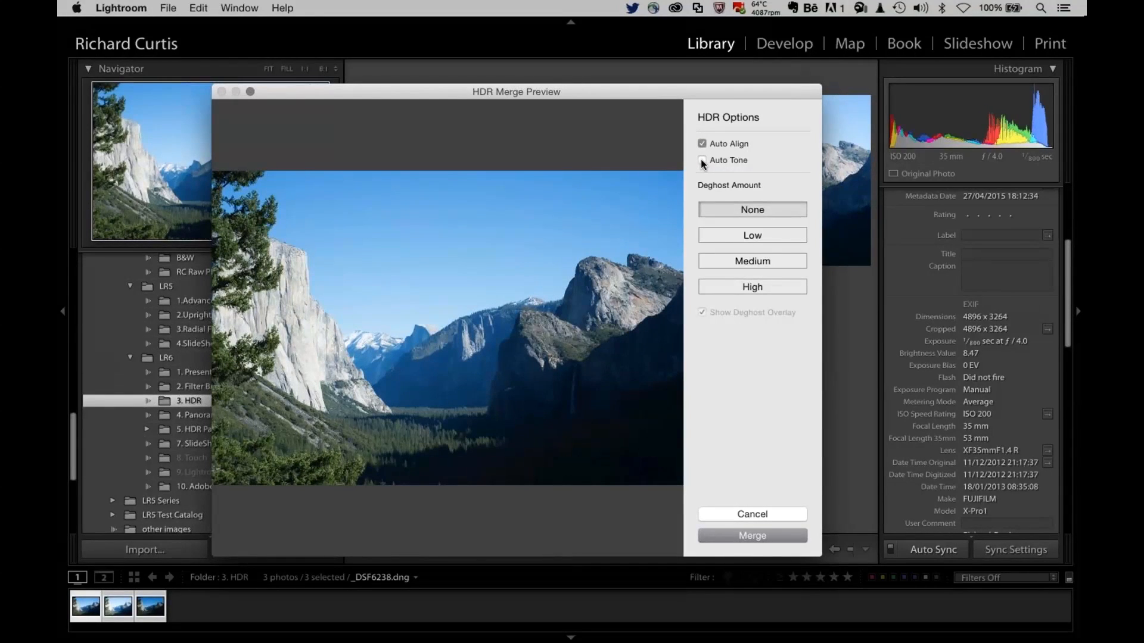
left_click(701, 160)
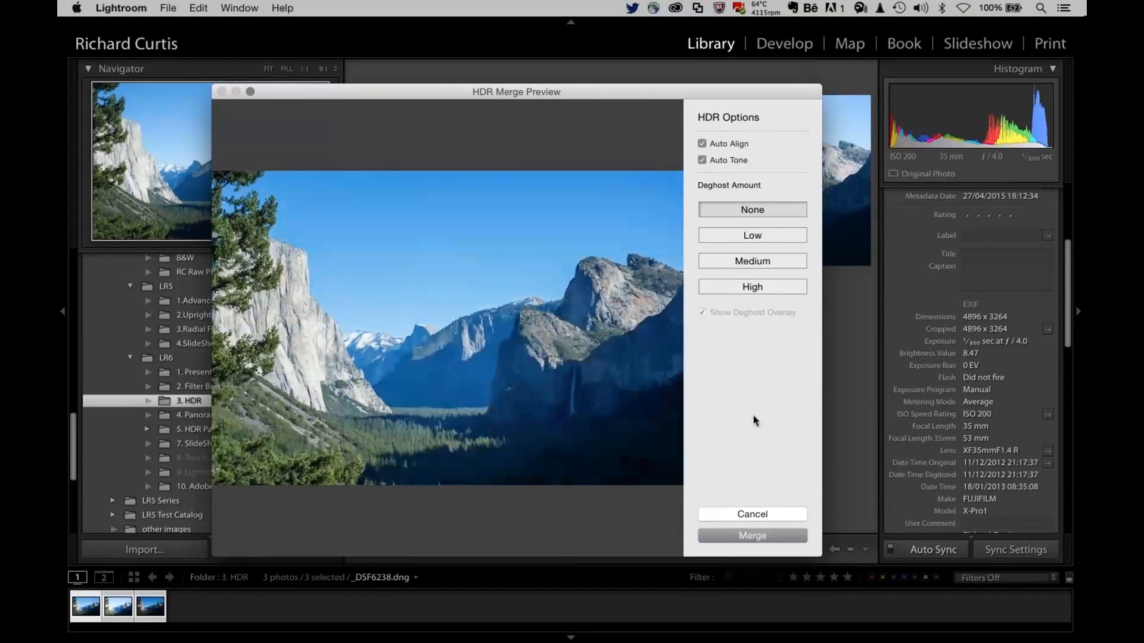
left_click(734, 541)
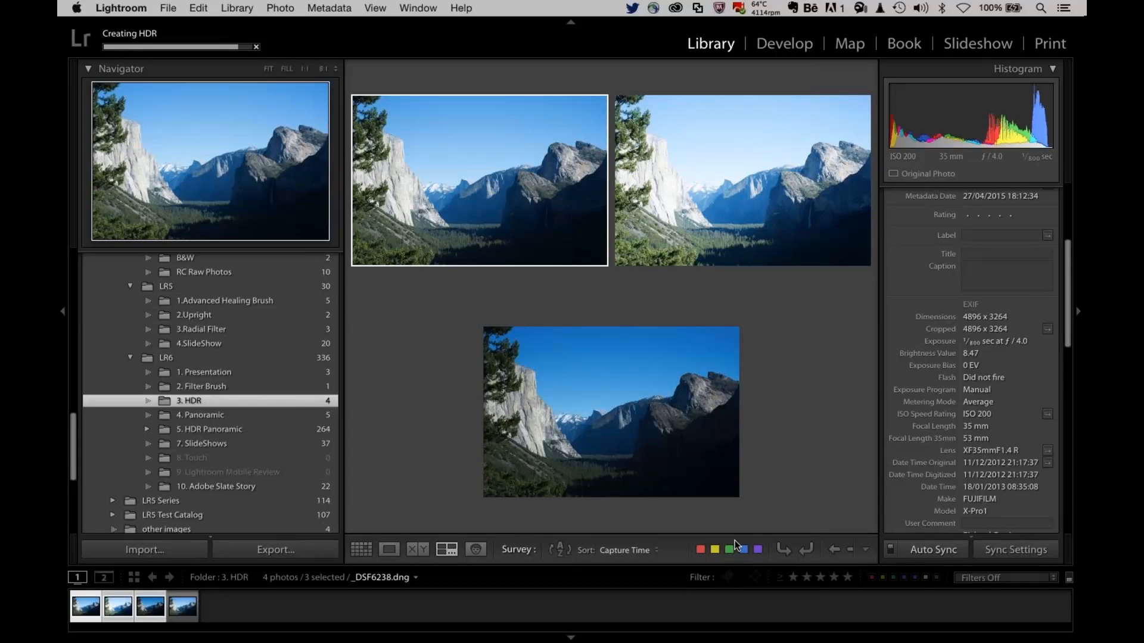
- Develop _DSF6238-HDR.dng with Shadows +61, Clarity +39 and Blacks about -33, and preview it full screen
left_click(182, 611)
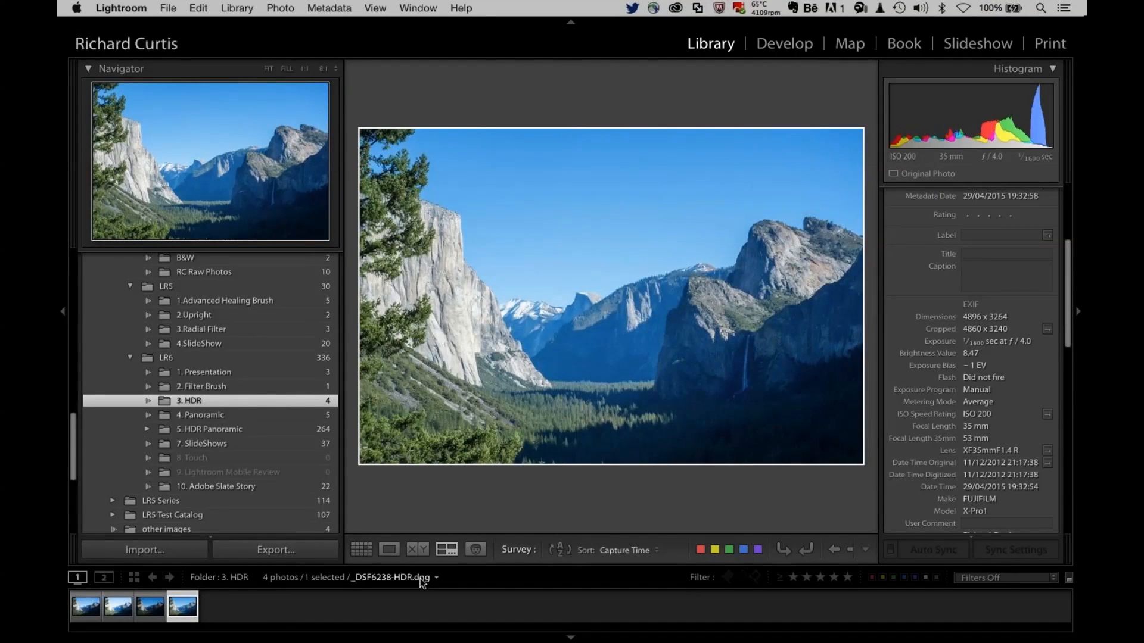
left_click(798, 43)
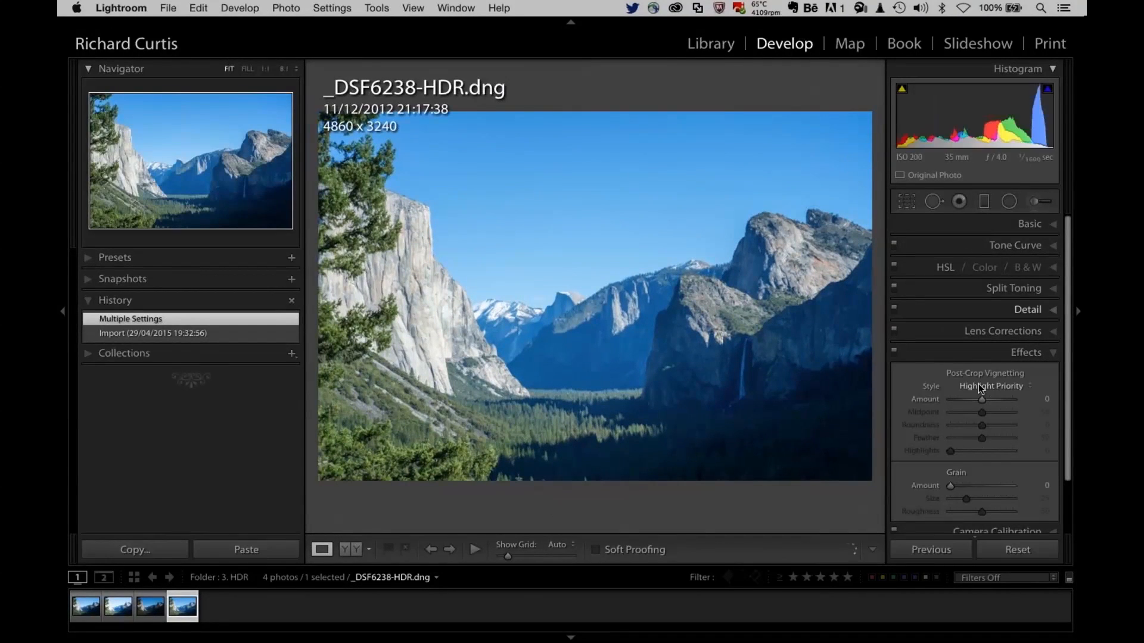
left_click(1031, 225)
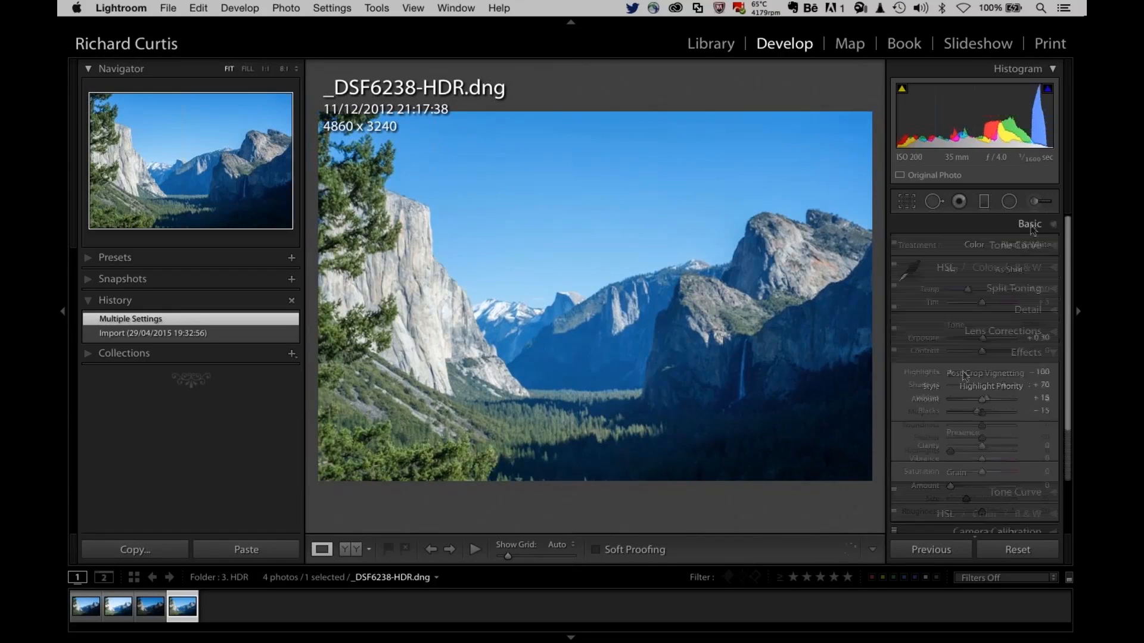
left_click_drag(1003, 385, 1001, 385)
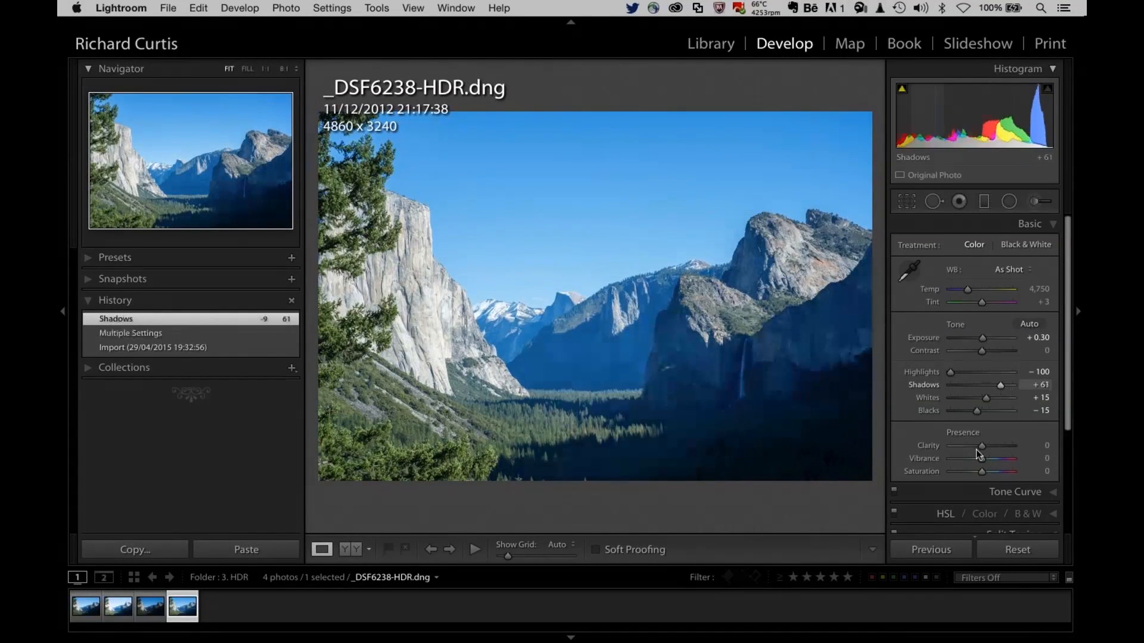
left_click(994, 446)
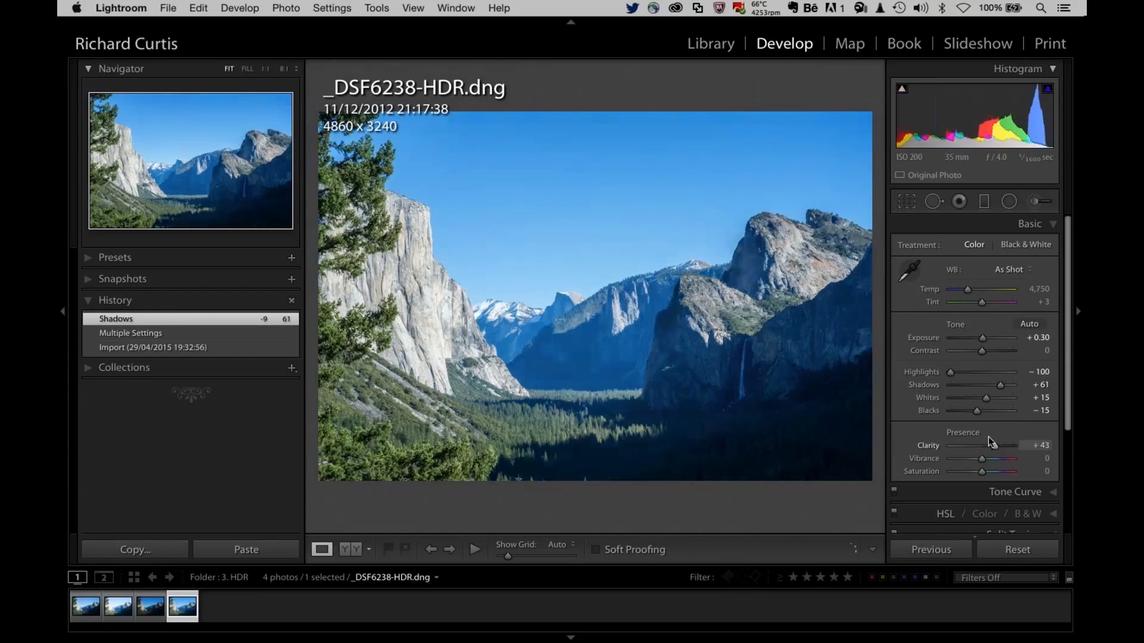
left_click_drag(975, 413, 973, 415)
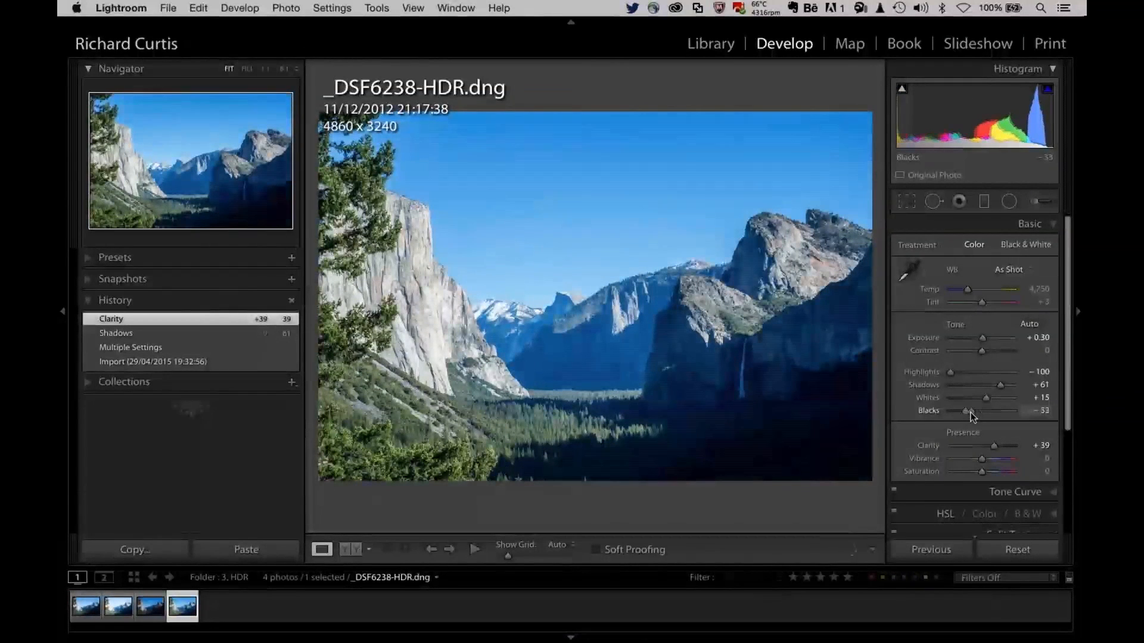
key("f")
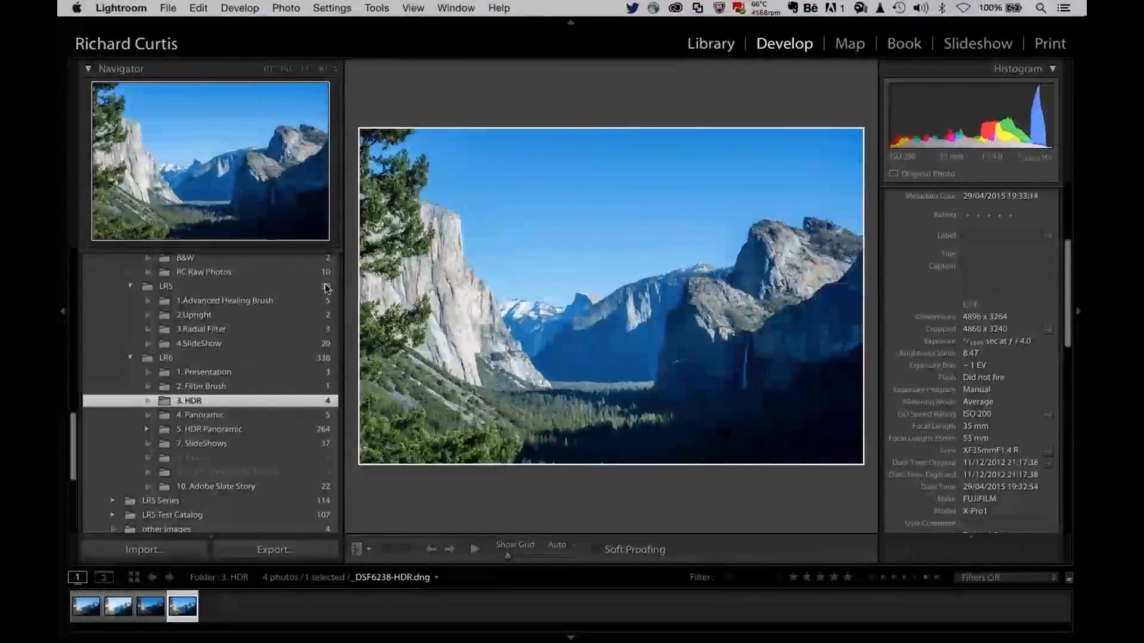
- Select photos L1003748 to L1003750 in the library folder 4. Panoramic and compare them in Survey view
key("e")
left_click(211, 414)
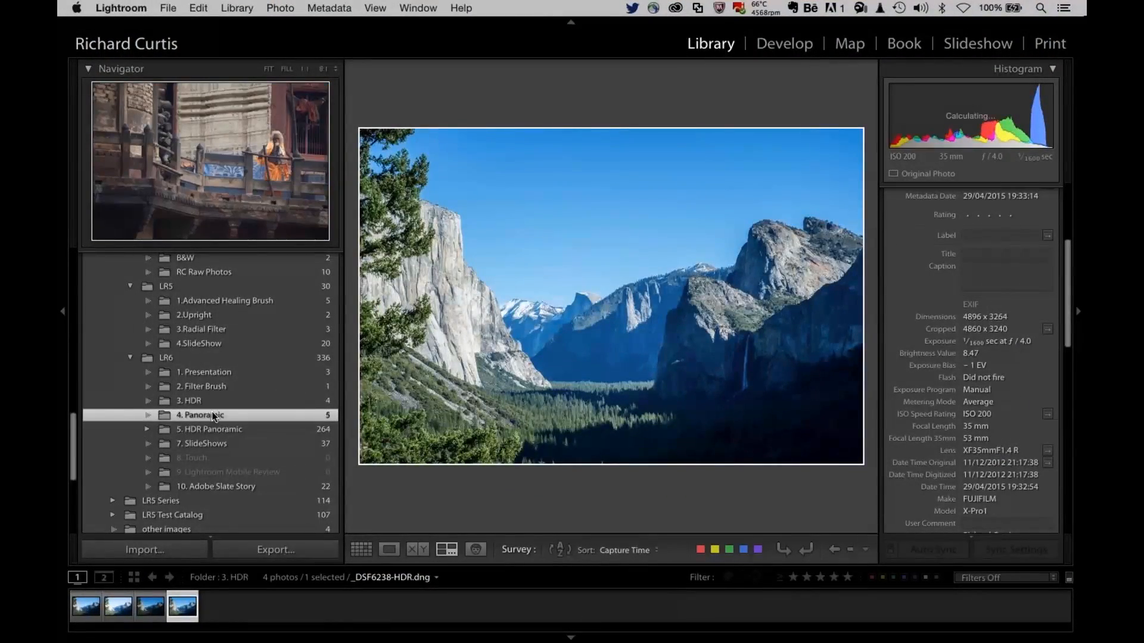
left_click(151, 607)
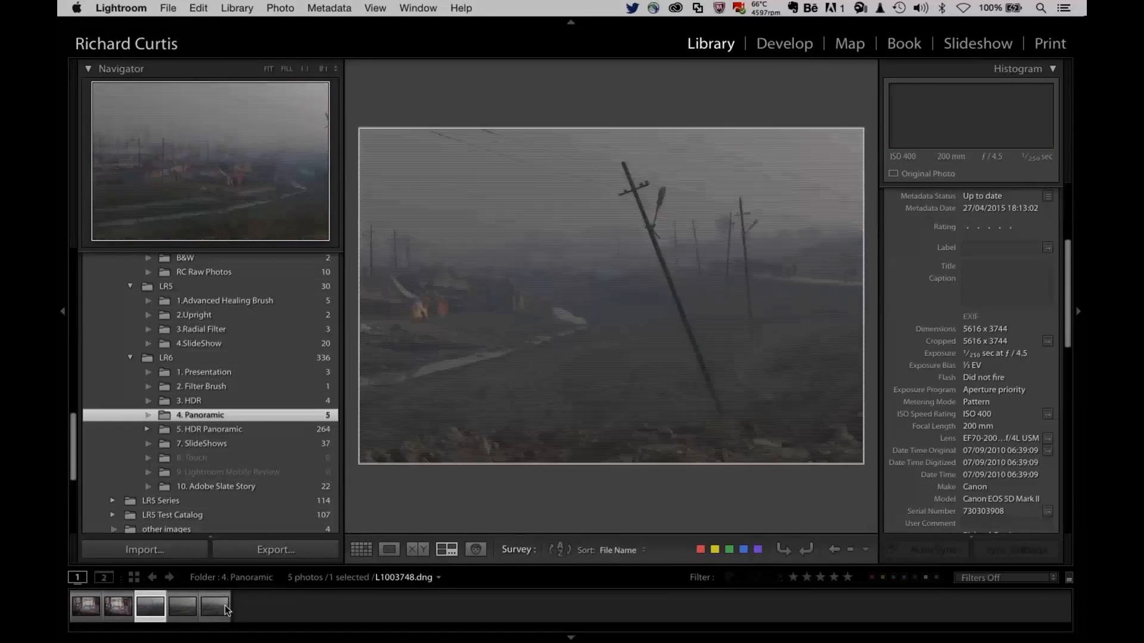
left_click(223, 607, "shift")
key("g")
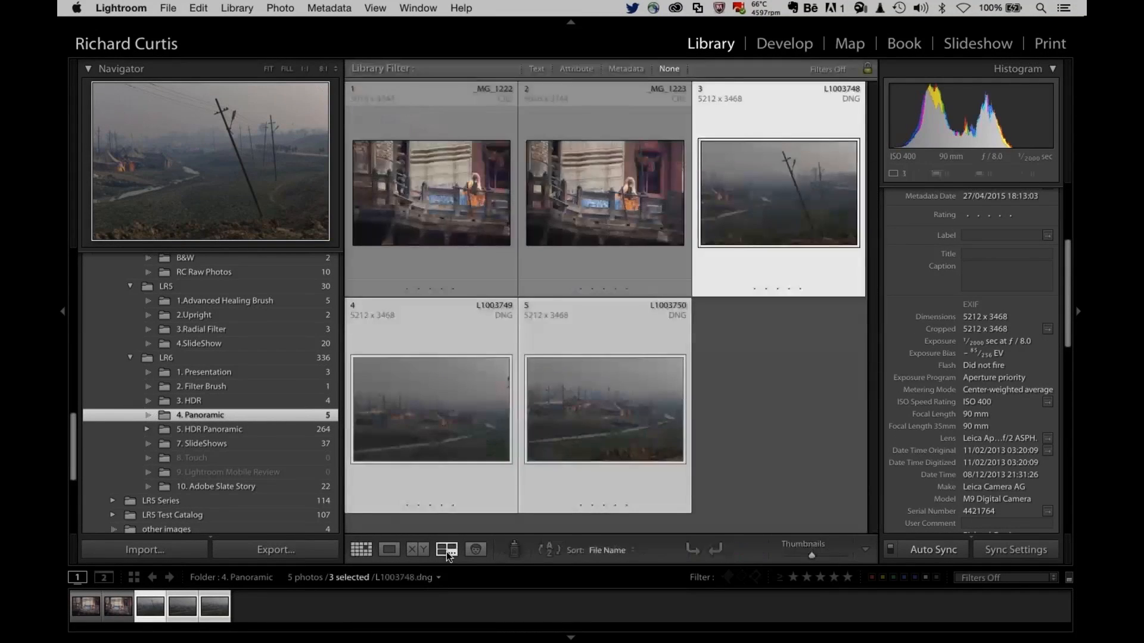
key("n")
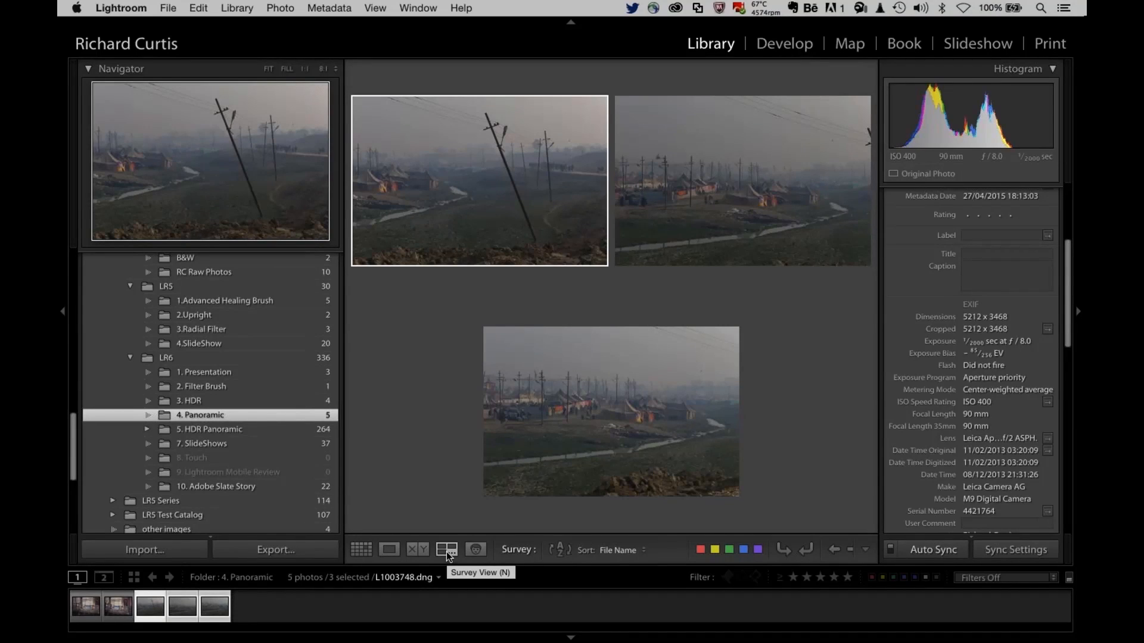
- Merge the three selected photos to a panorama with the automatically selected Spherical projection and Auto Crop enabled
right_click(210, 609)
mouse_move(317, 334)
left_click(448, 347)
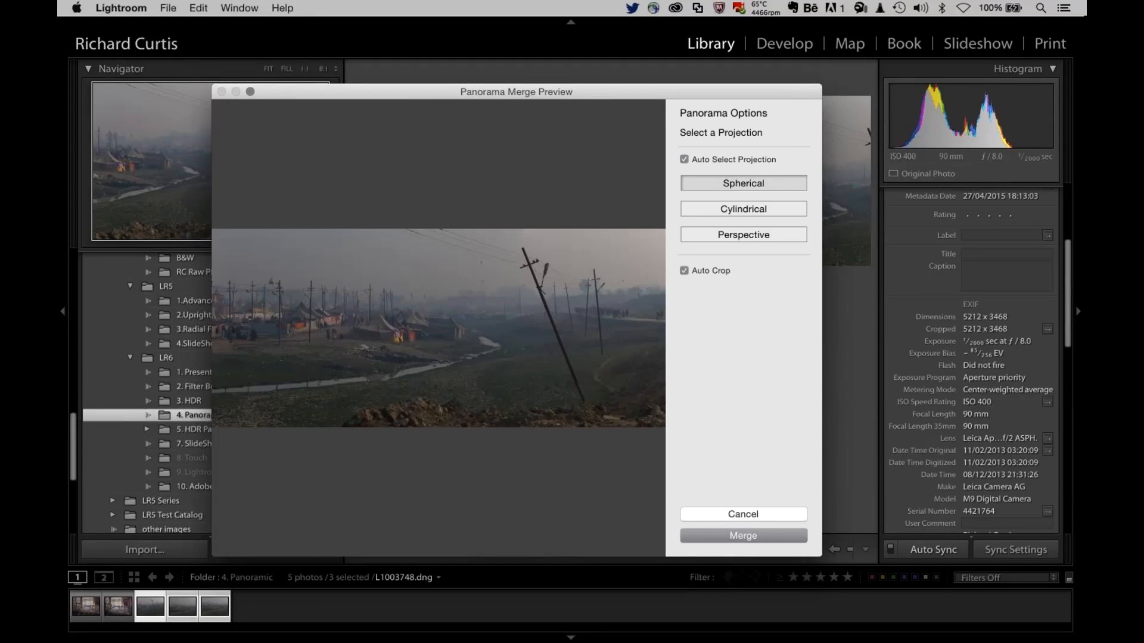
left_click(684, 272)
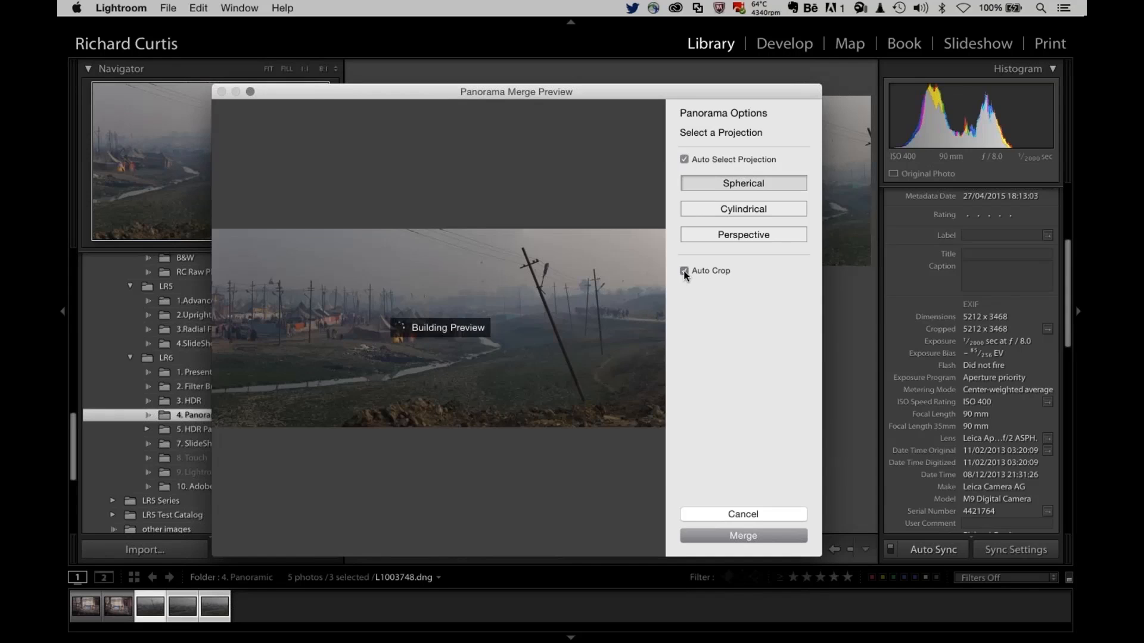
left_click(684, 271)
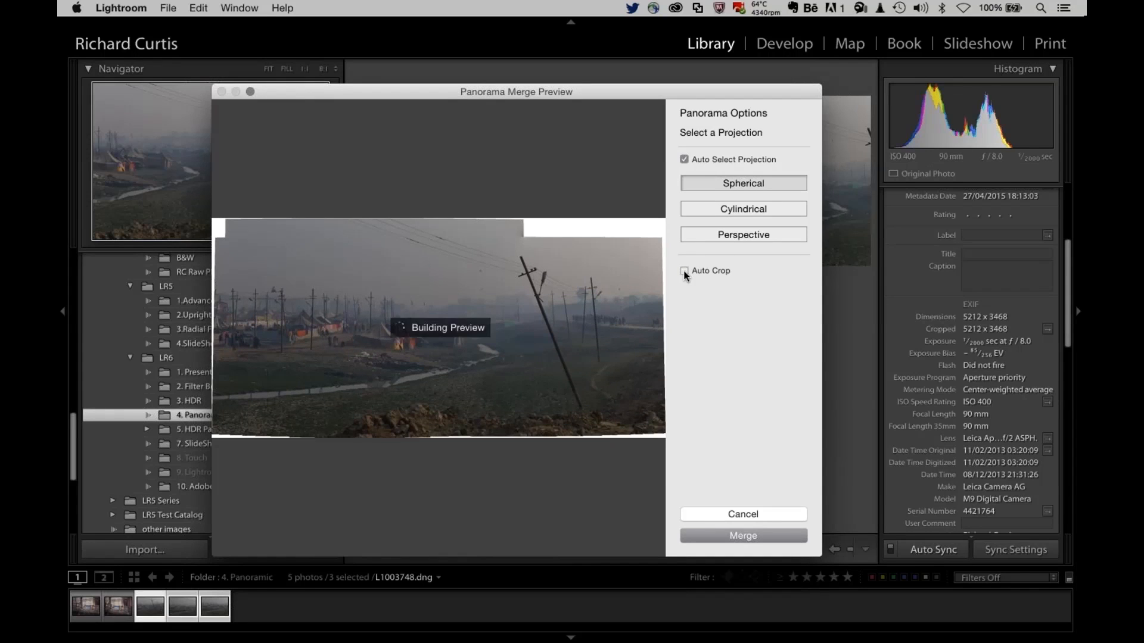
left_click(685, 272)
left_click(685, 271)
left_click(732, 538)
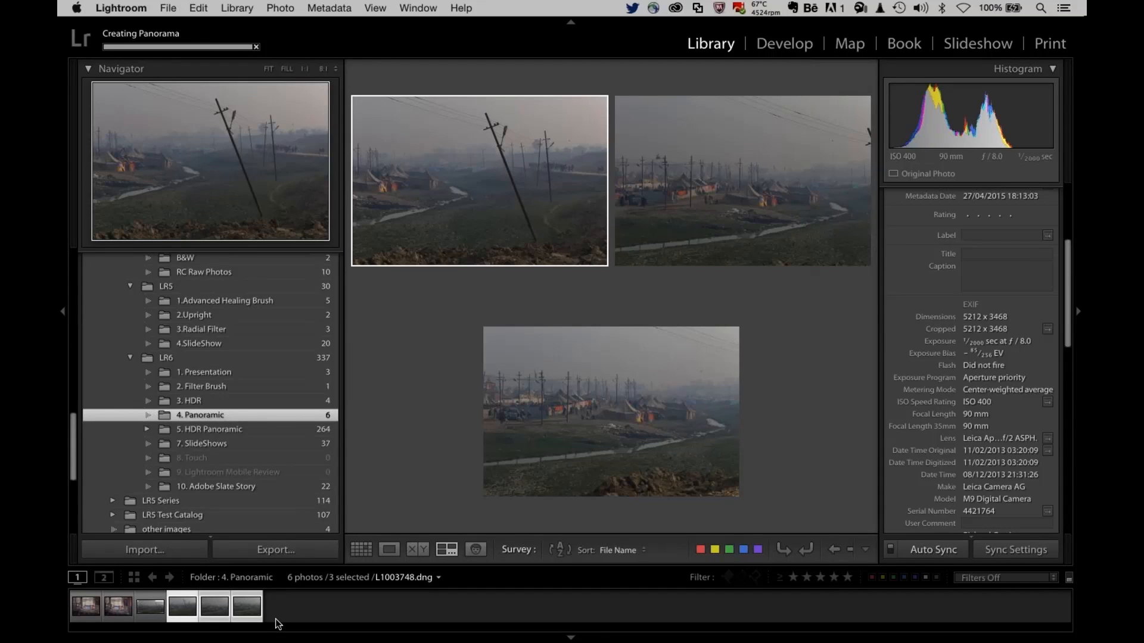
- Develop L1003748-Pano.dng with Highlights -89, Shadows +81, Whites +30, Blacks -54 and Clarity +44
left_click(145, 606)
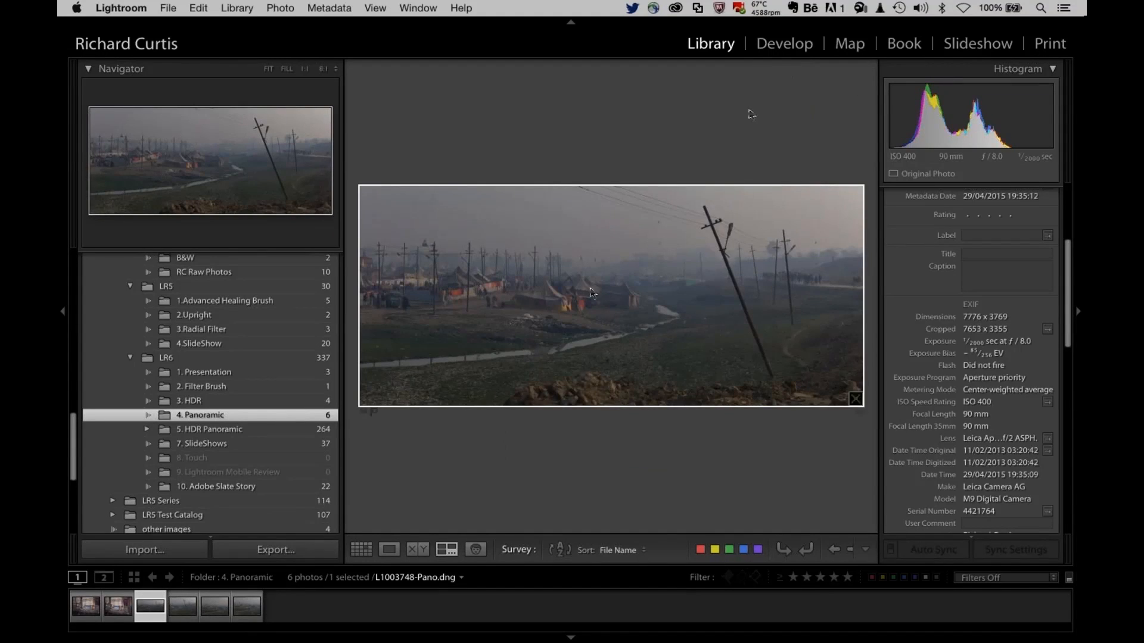
left_click(784, 43)
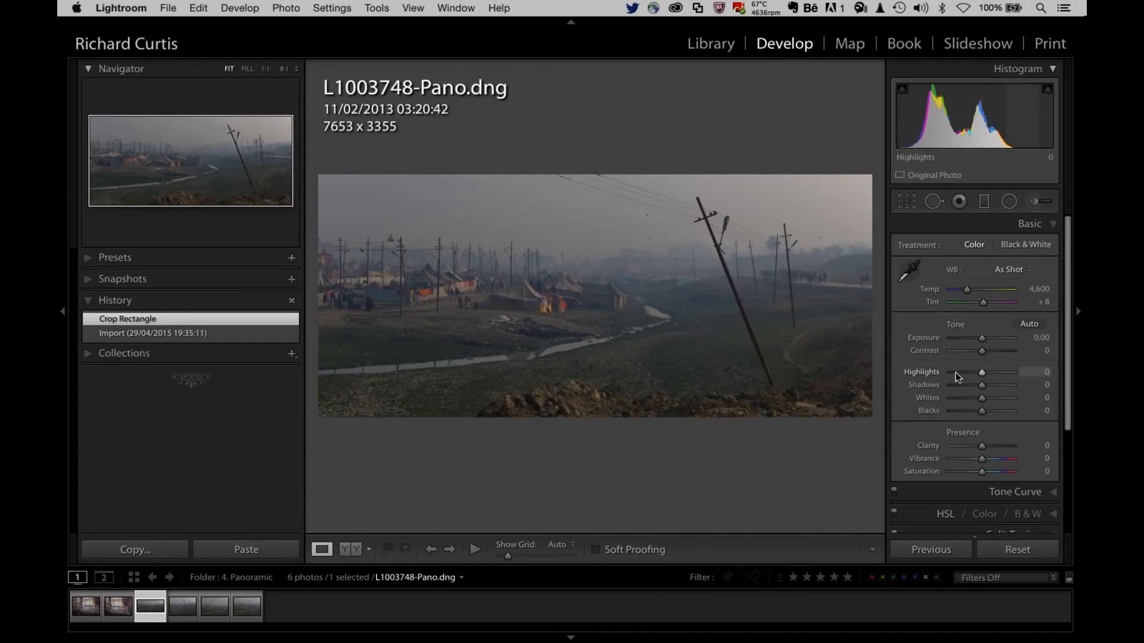
left_click(955, 373)
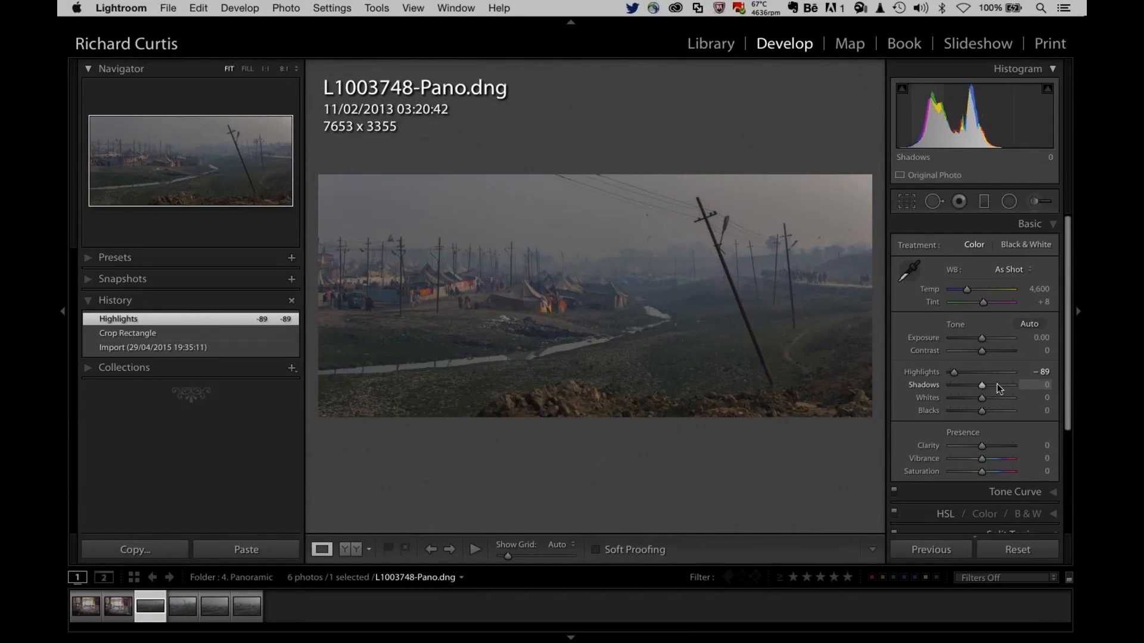
left_click(1007, 386)
left_click(992, 398)
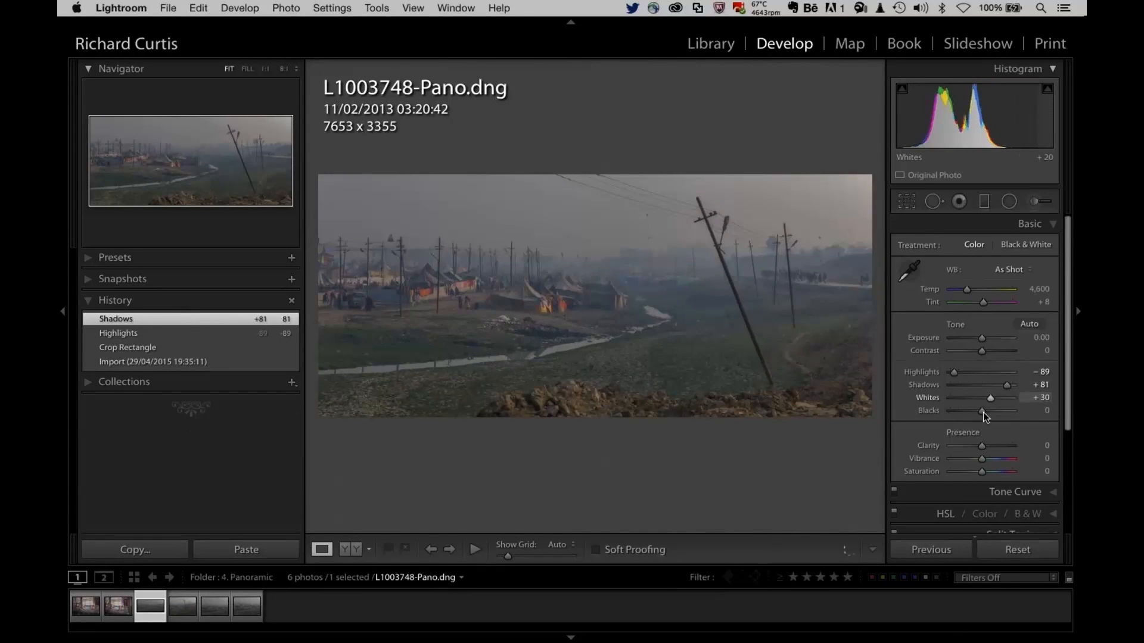
left_click(964, 411)
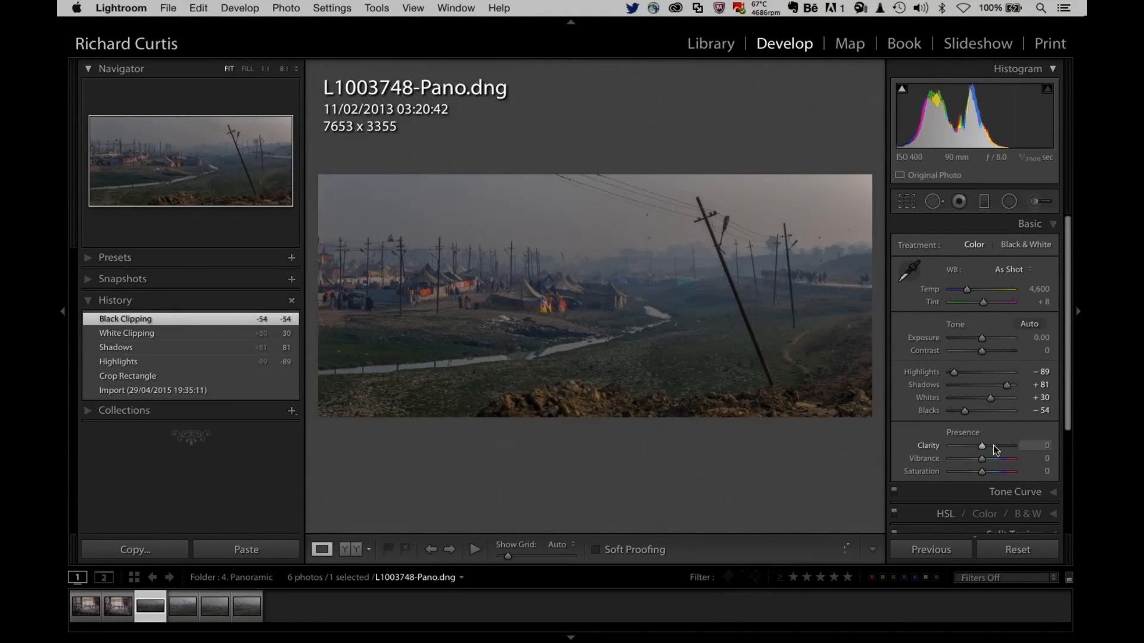
left_click(992, 445)
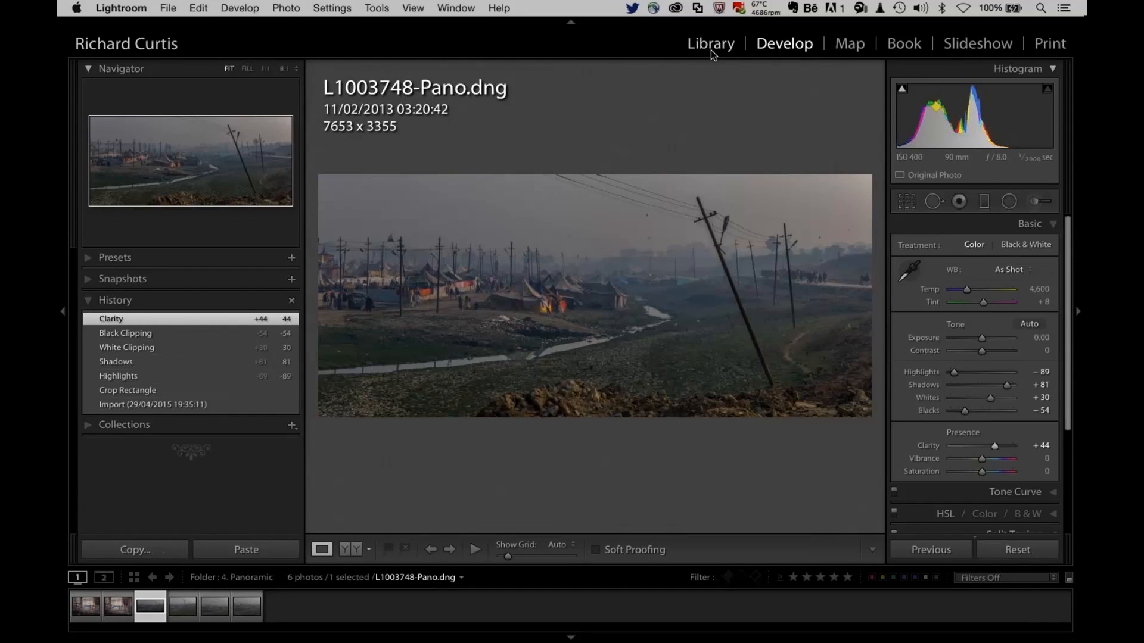
- Return to the library and open the folder HDR Pano 13 inside 5. HDR Panoramic
left_click(710, 45)
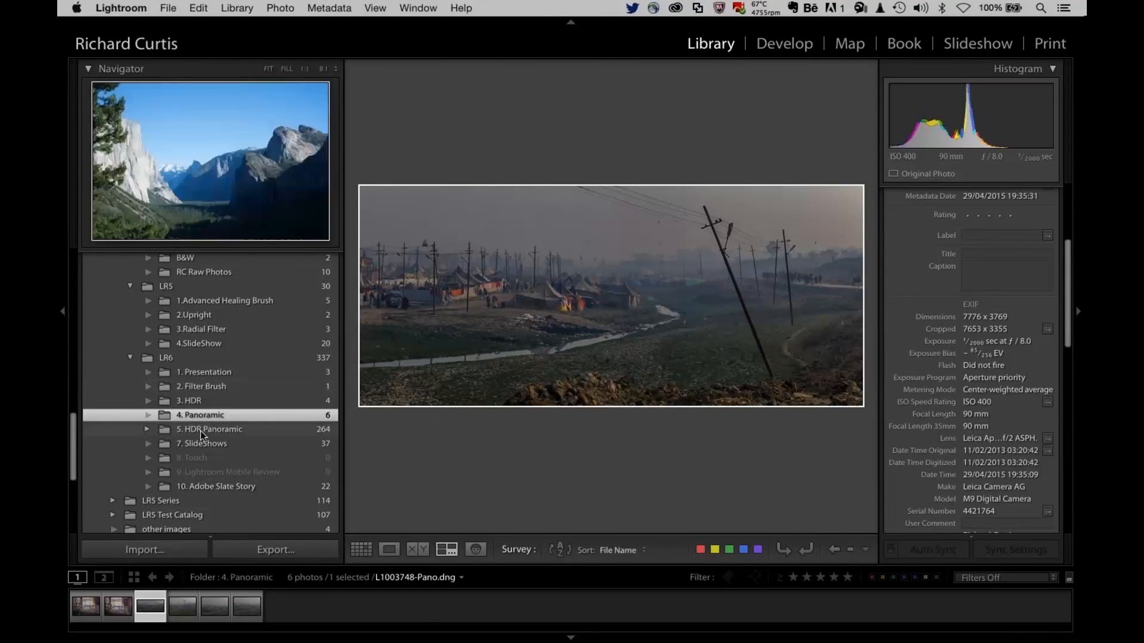
right_click(200, 431)
left_click(199, 431)
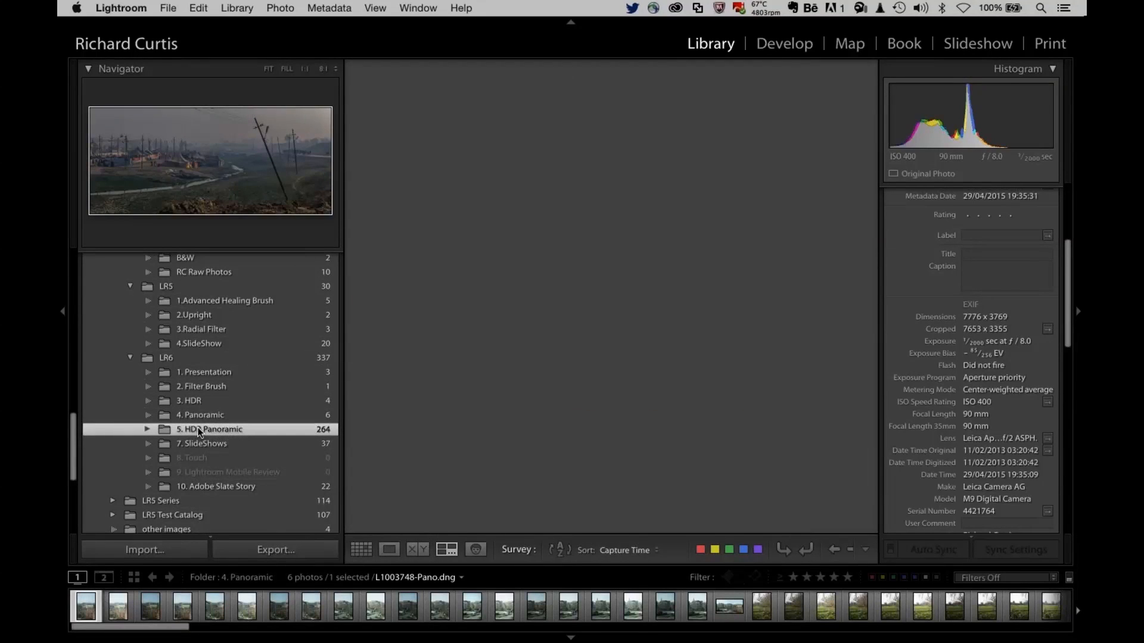
left_click(148, 430)
scroll(191, 441, "down", 3)
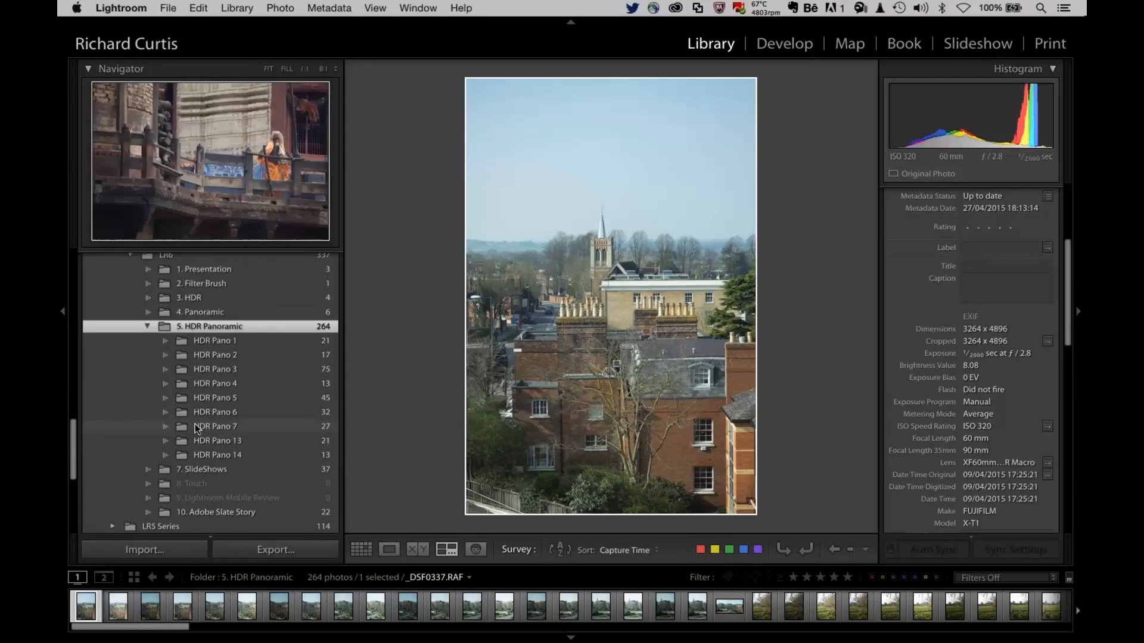
left_click(189, 441)
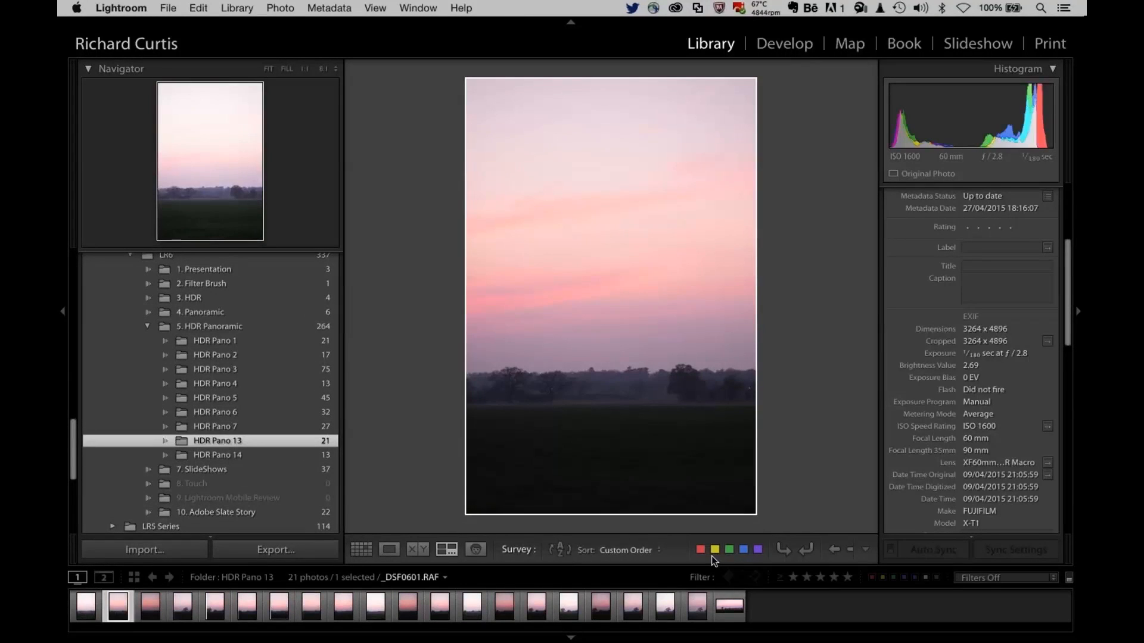
- Delete the existing panorama _DSF0613-HDR-Pano.dng from disk
left_click(728, 603)
key("Delete")
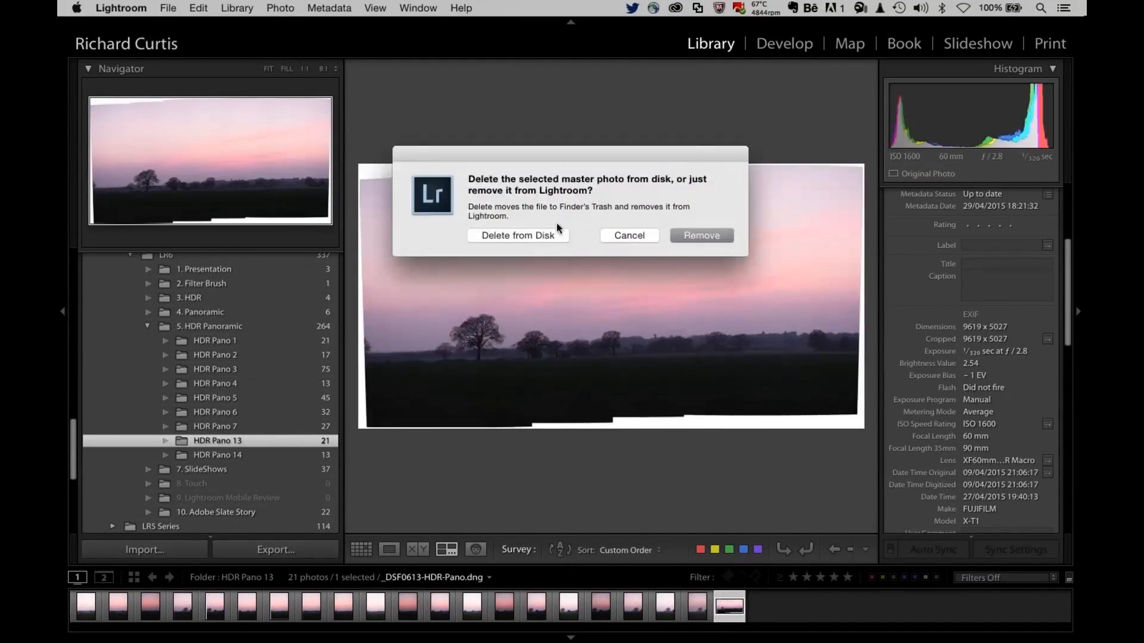
left_click(521, 235)
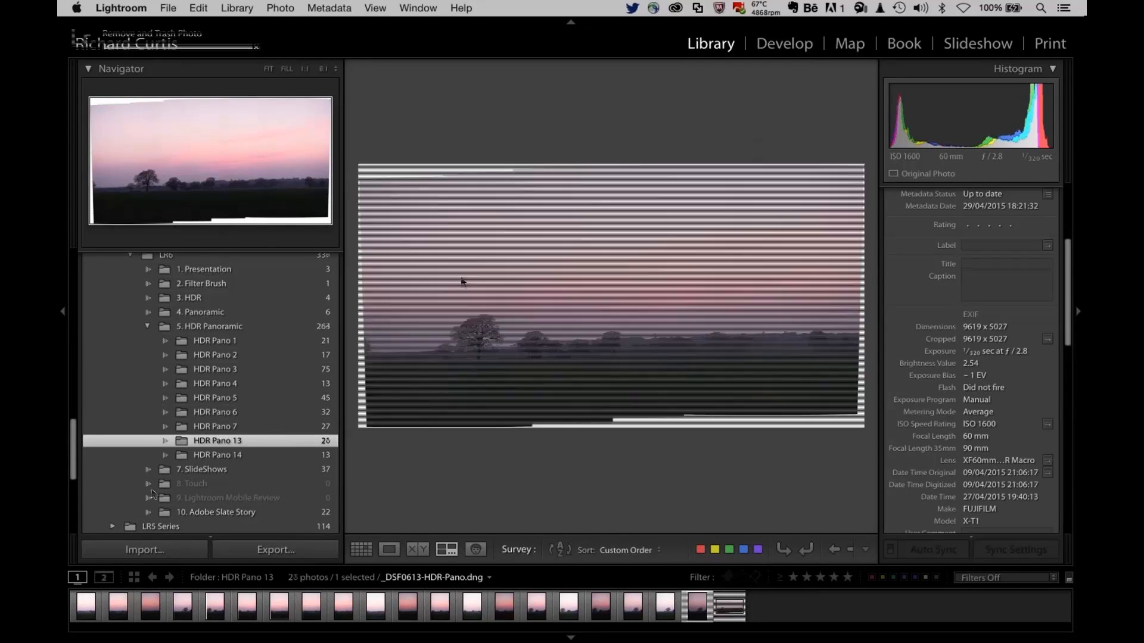
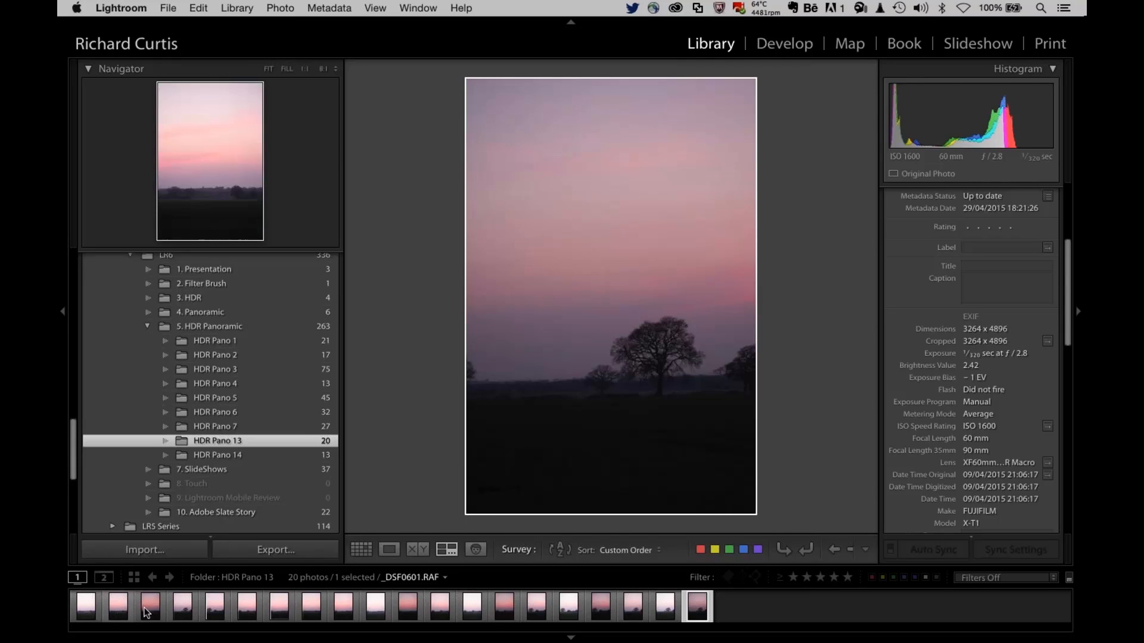
- Preview the five HDR DNG photos in HDR Pano 13 one by one and select all five together
left_click(183, 613)
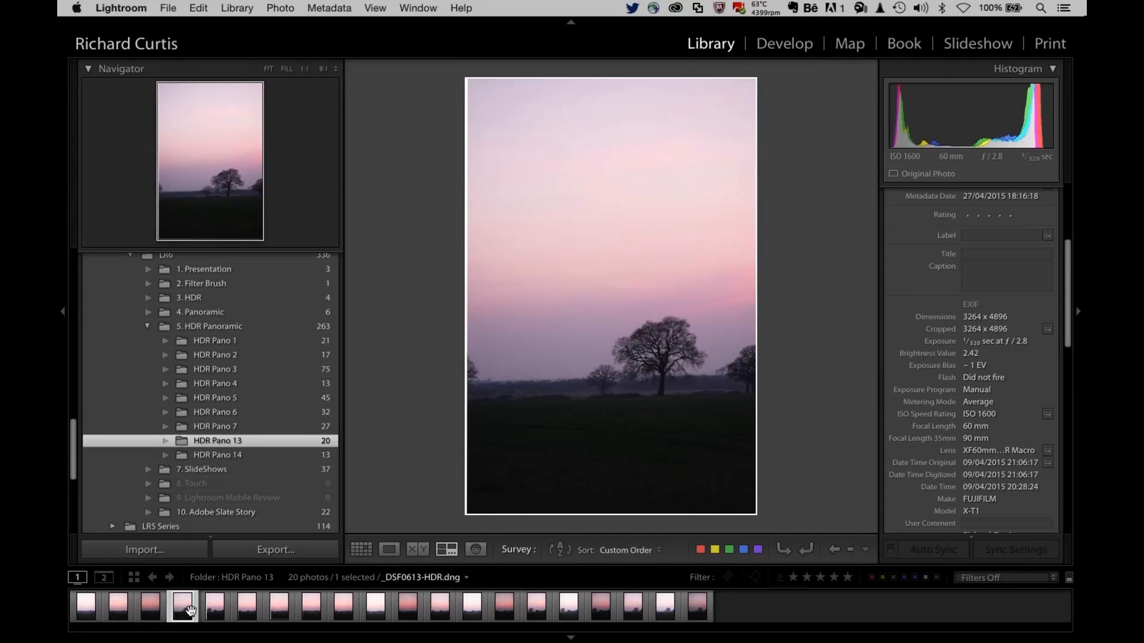
left_click(213, 612)
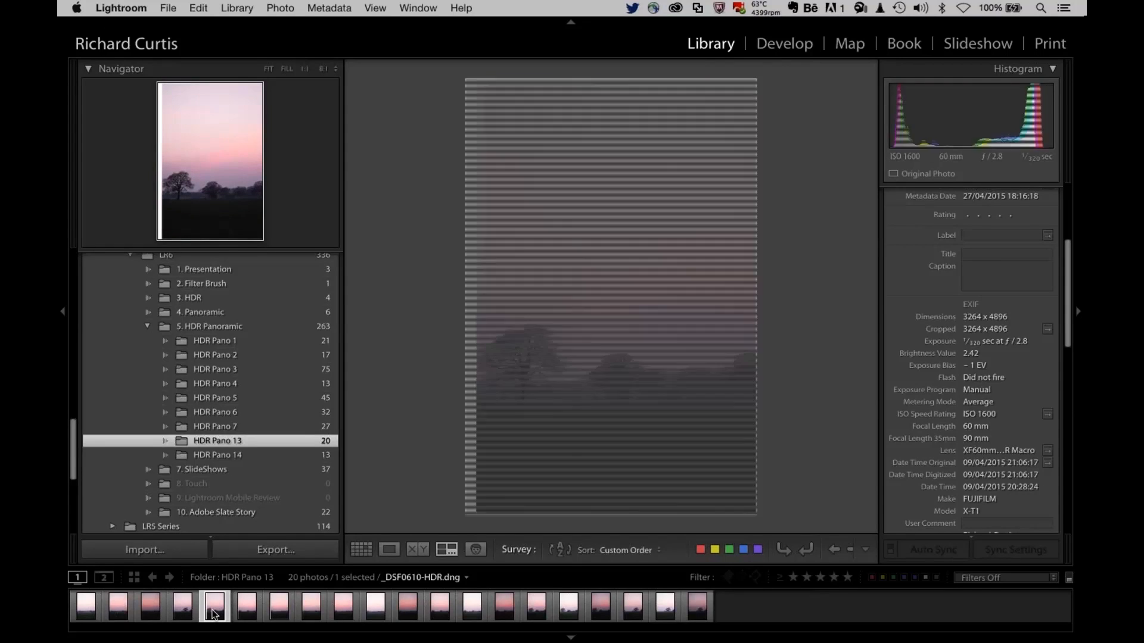
left_click(244, 610)
left_click(276, 606)
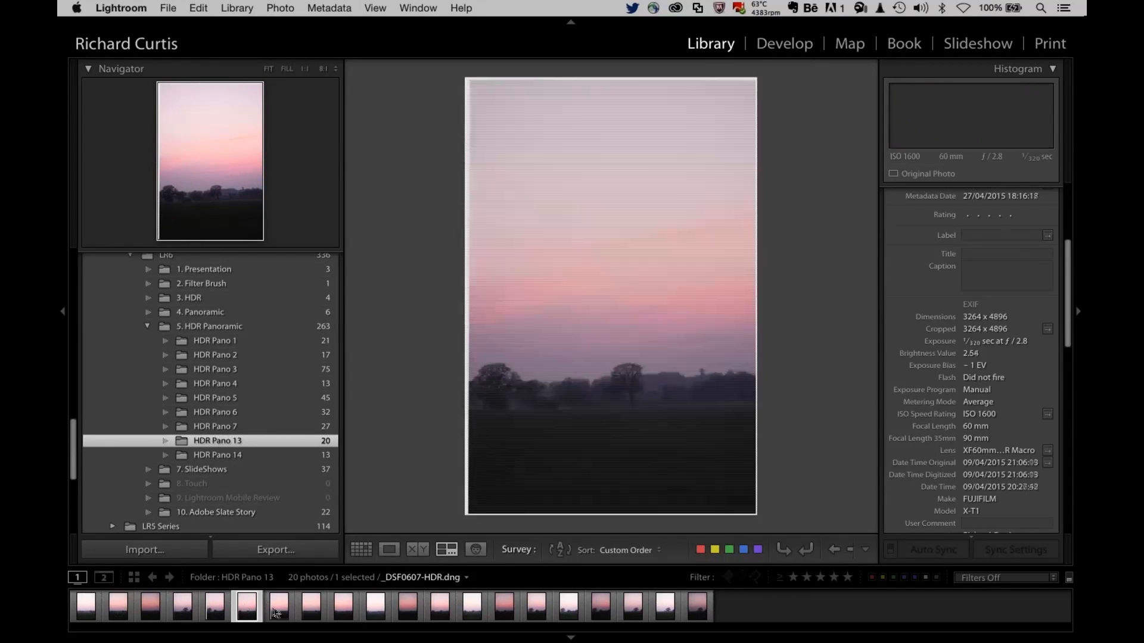
left_click(311, 606)
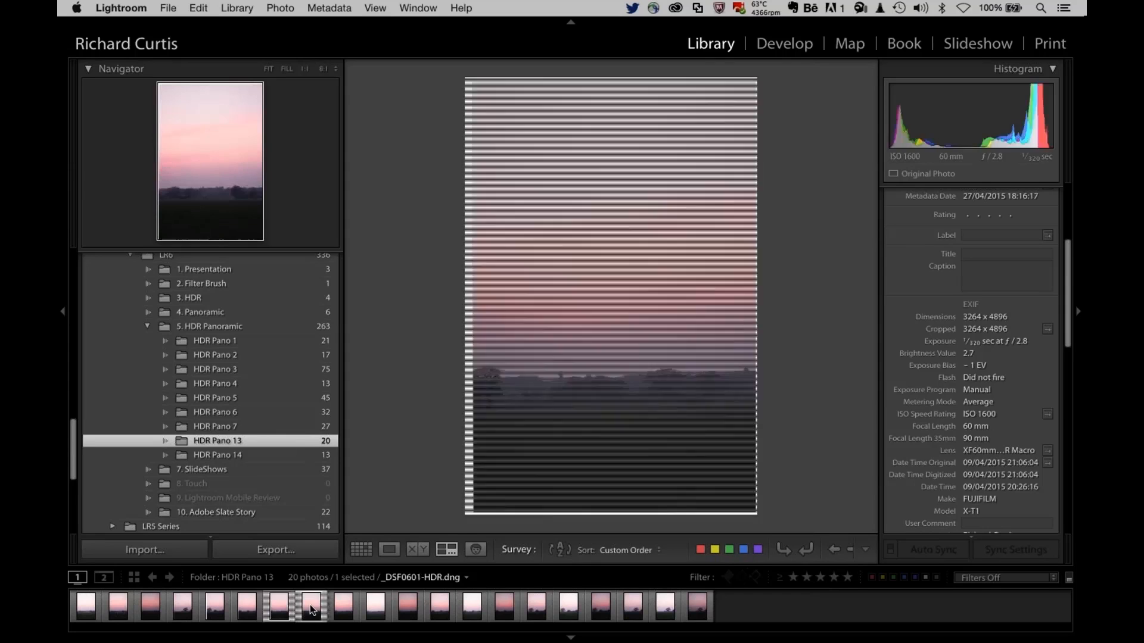
left_click(202, 608, "shift")
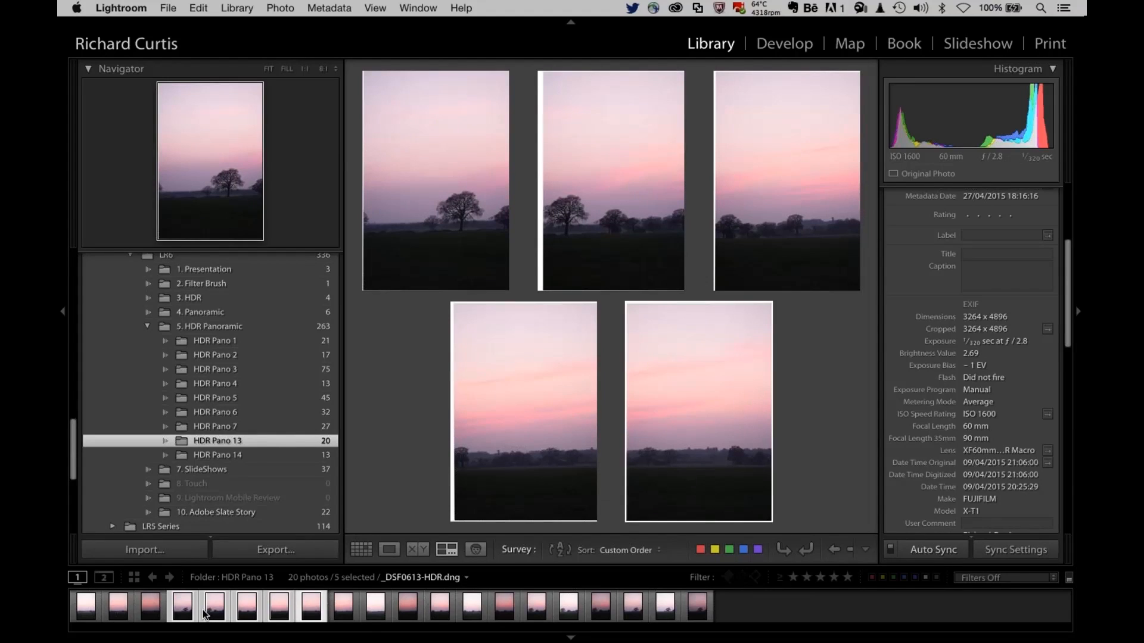
- Merge the five selected HDR photos to a panorama with the automatically selected Spherical projection and Auto Crop enabled
right_click(203, 611)
mouse_move(267, 332)
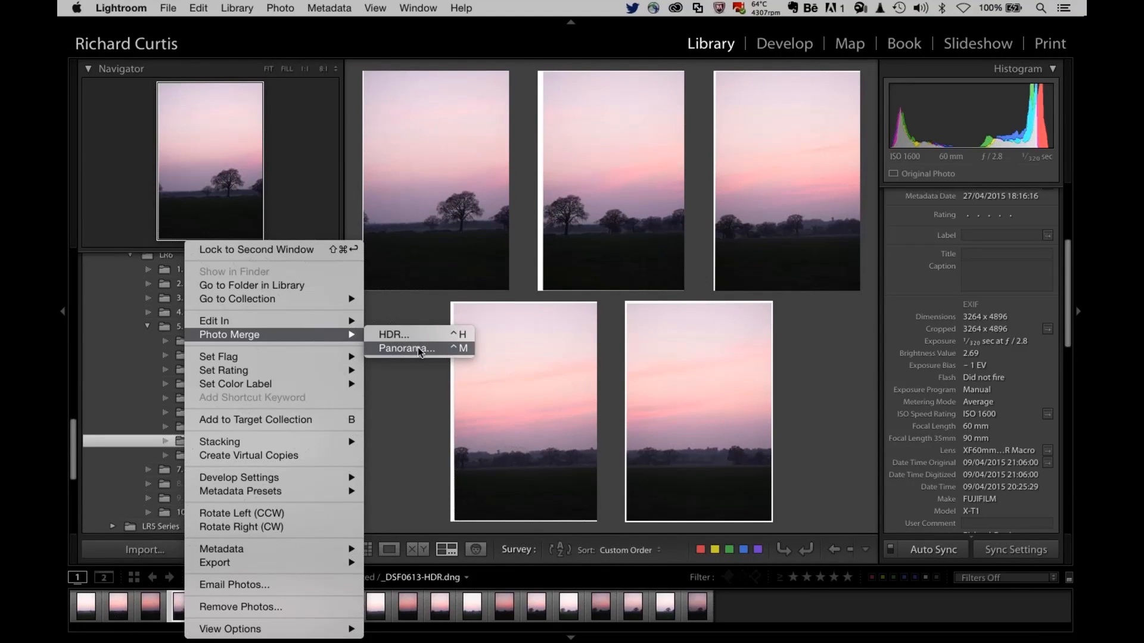
left_click(417, 347)
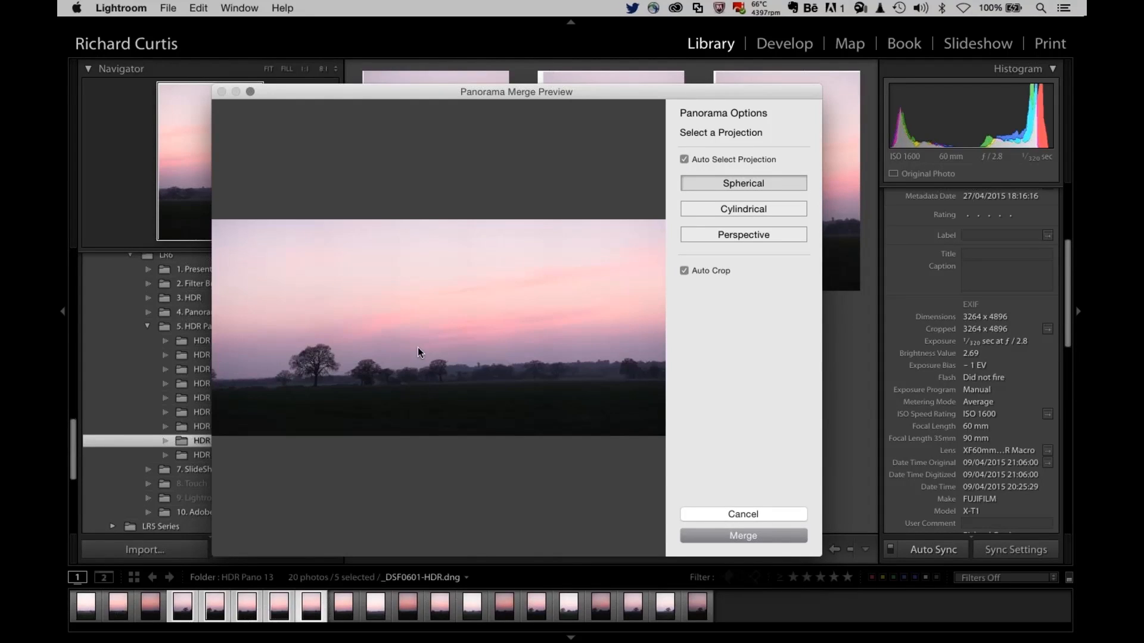
left_click(743, 536)
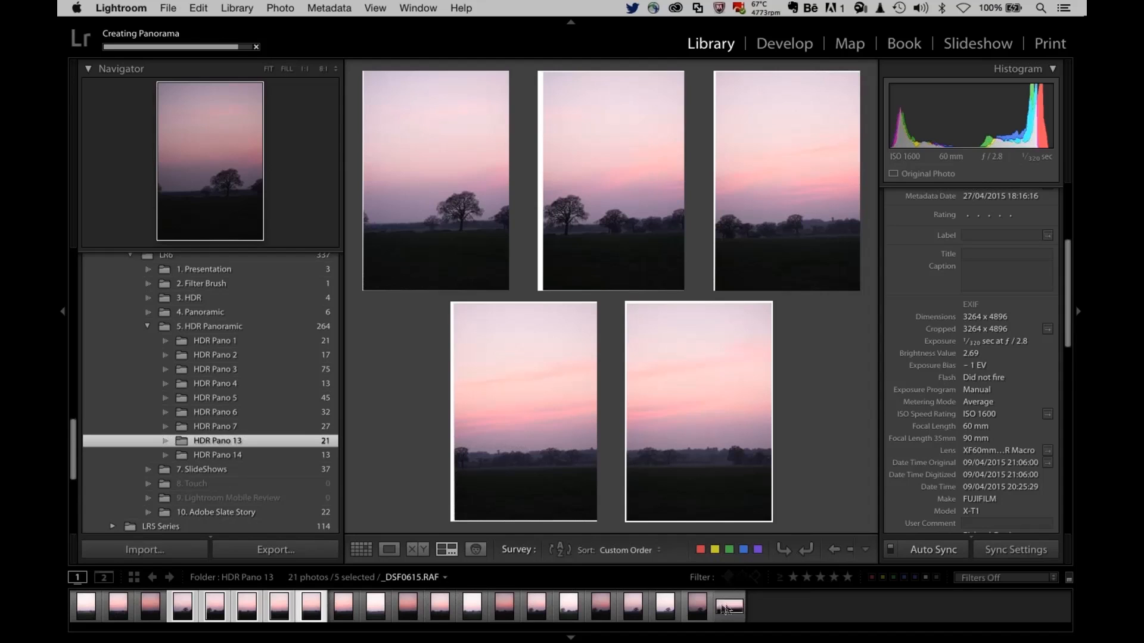
- Develop the merged _DSF0601-HDR-Pano-2.dng with Highlights -82, Shadows +61, Whites +40, Blacks -54 and Clarity +29
left_click(724, 603)
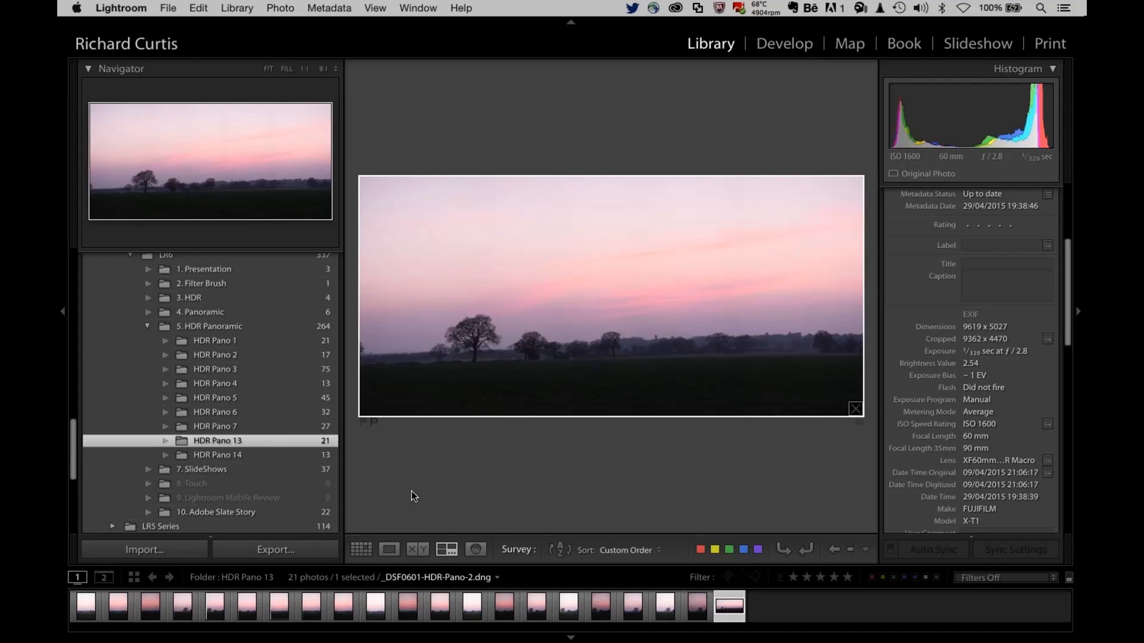
left_click(388, 549)
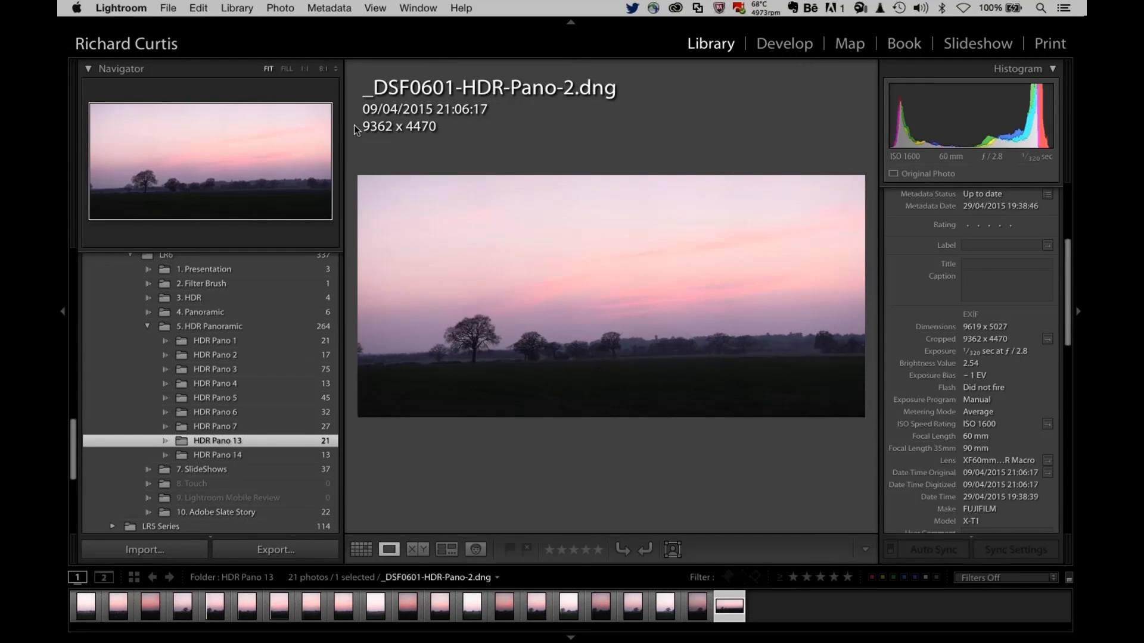
left_click(783, 45)
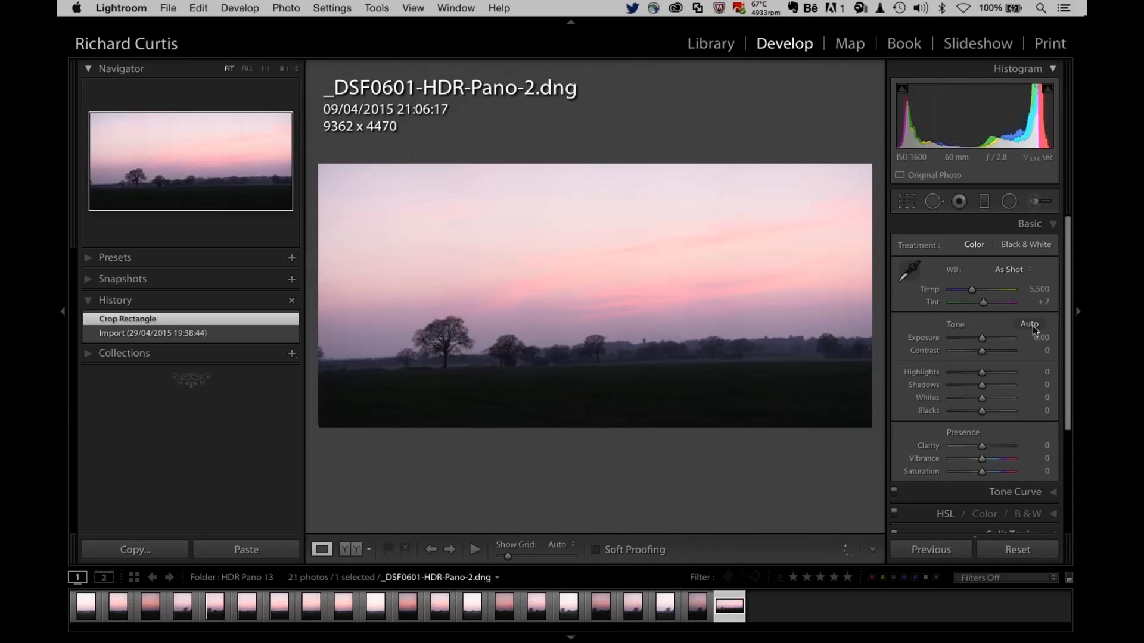
left_click_drag(988, 367, 961, 371)
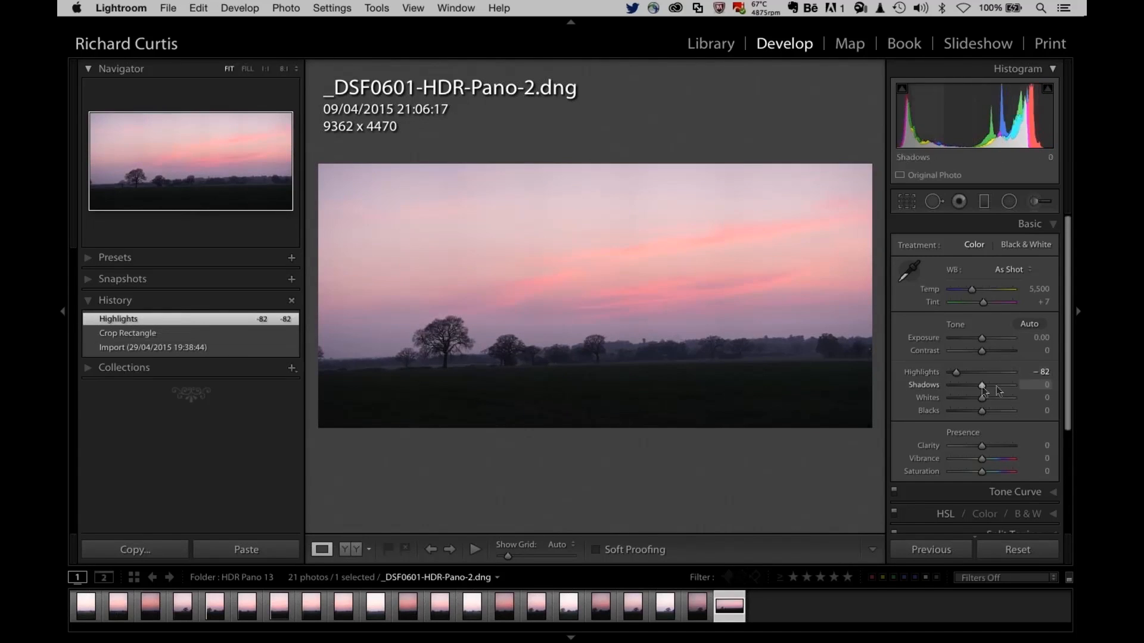
left_click(1000, 386)
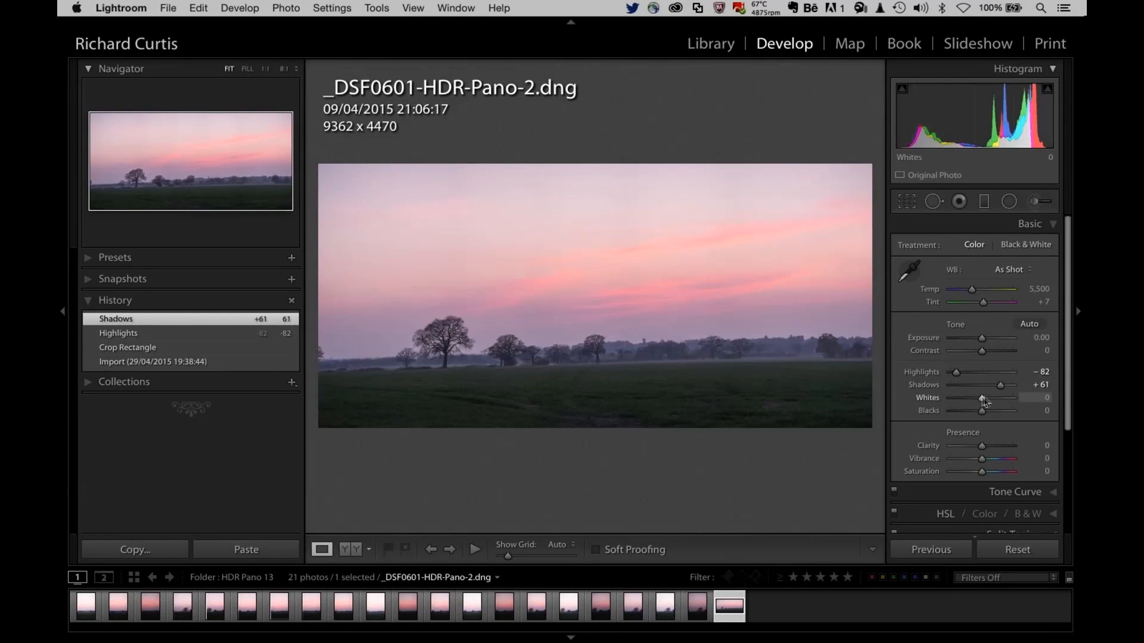
left_click_drag(985, 400, 989, 445)
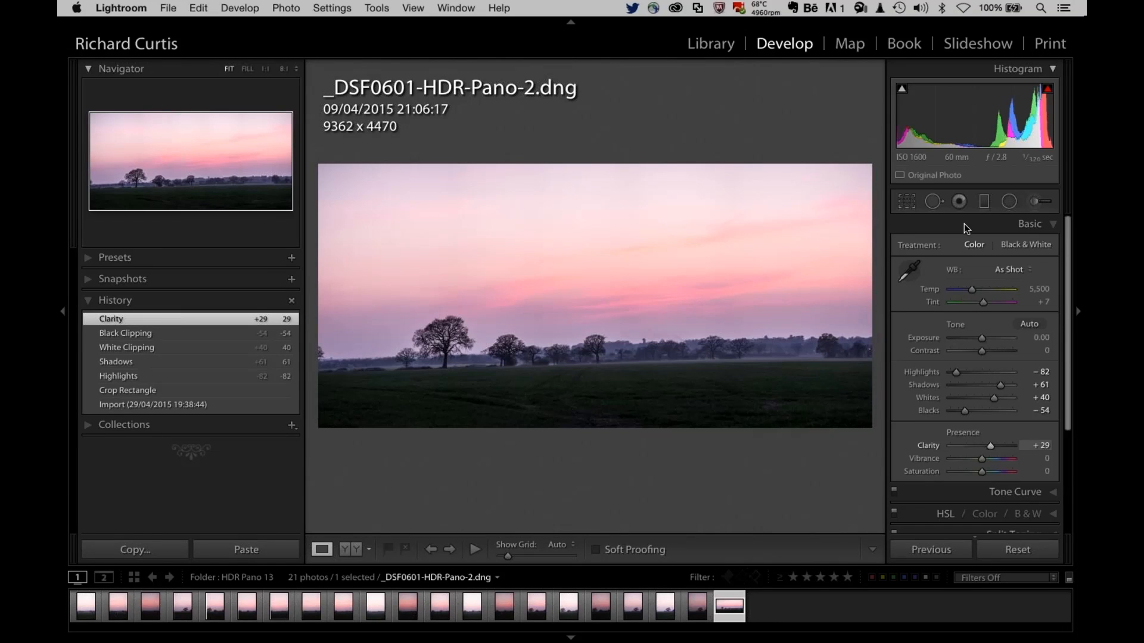
- Show the panorama's crop overlay, then enable lens profile corrections and apply the Auto Upright perspective correction
left_click(907, 202)
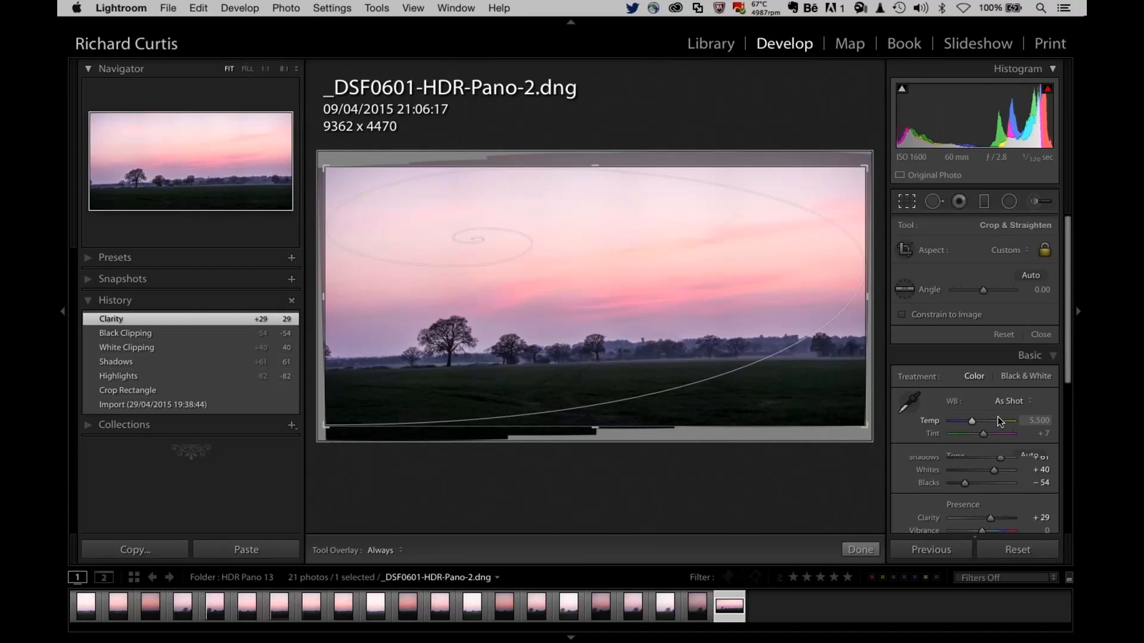
scroll(998, 417, "down", 5)
left_click(977, 435)
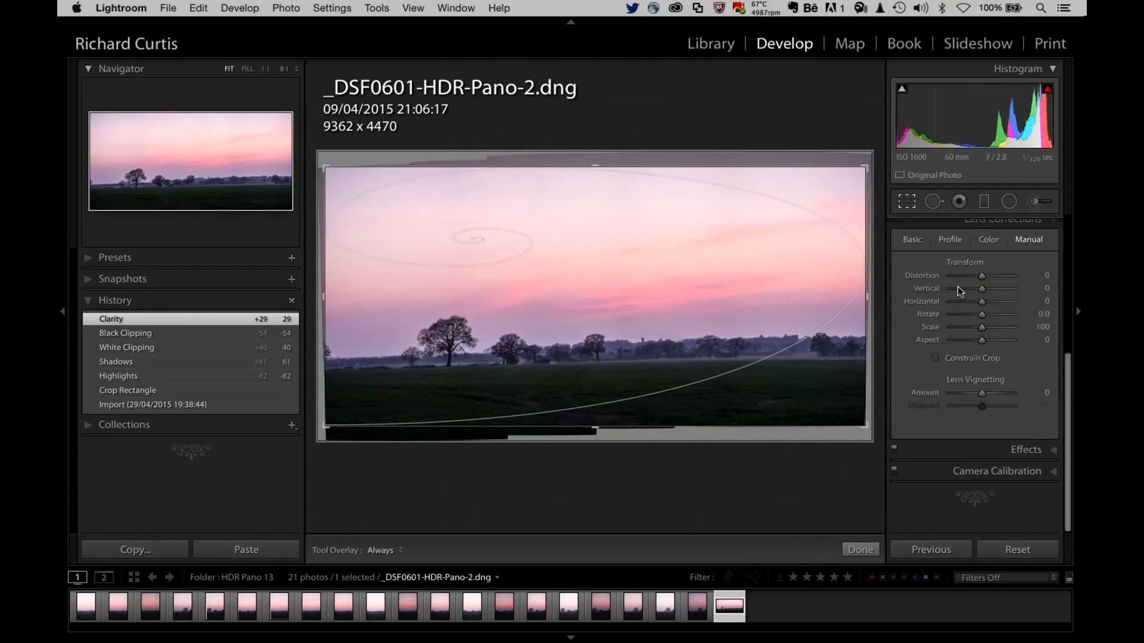
left_click(916, 240)
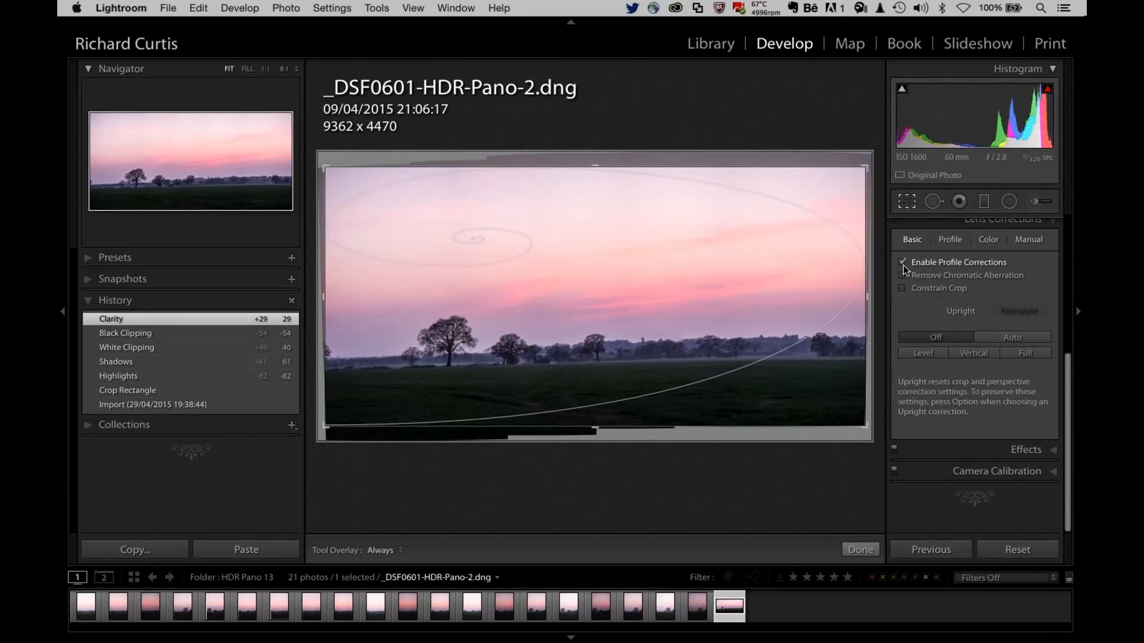
left_click(903, 264)
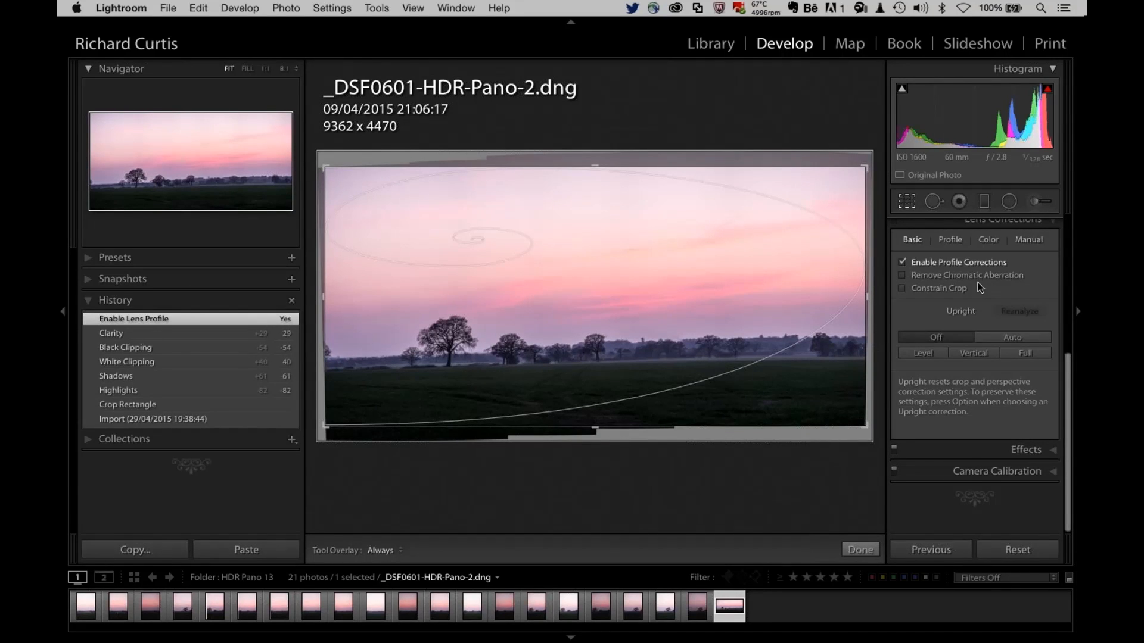
left_click(1009, 338)
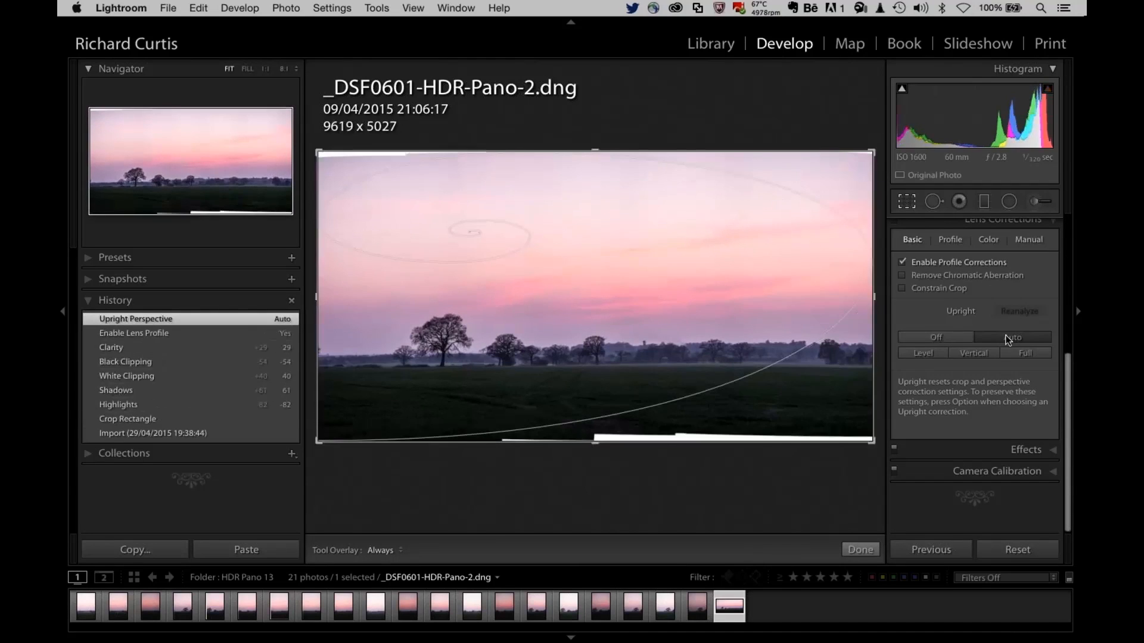
- Inspect the panorama's lens profile settings and switch profile corrections off and on again
left_click(952, 240)
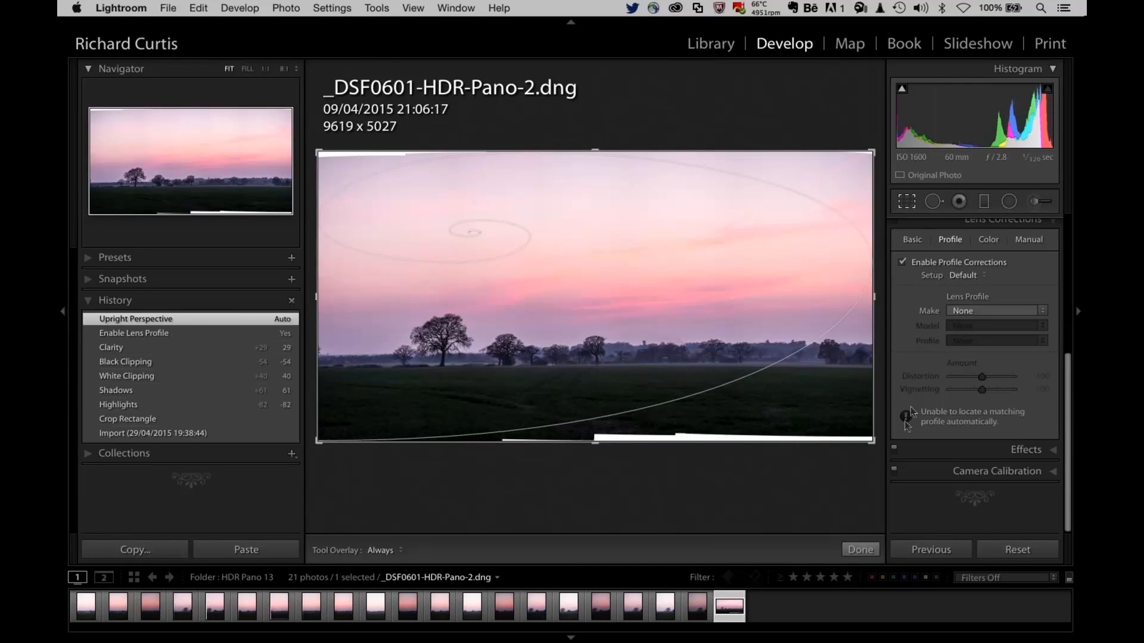
left_click(903, 262)
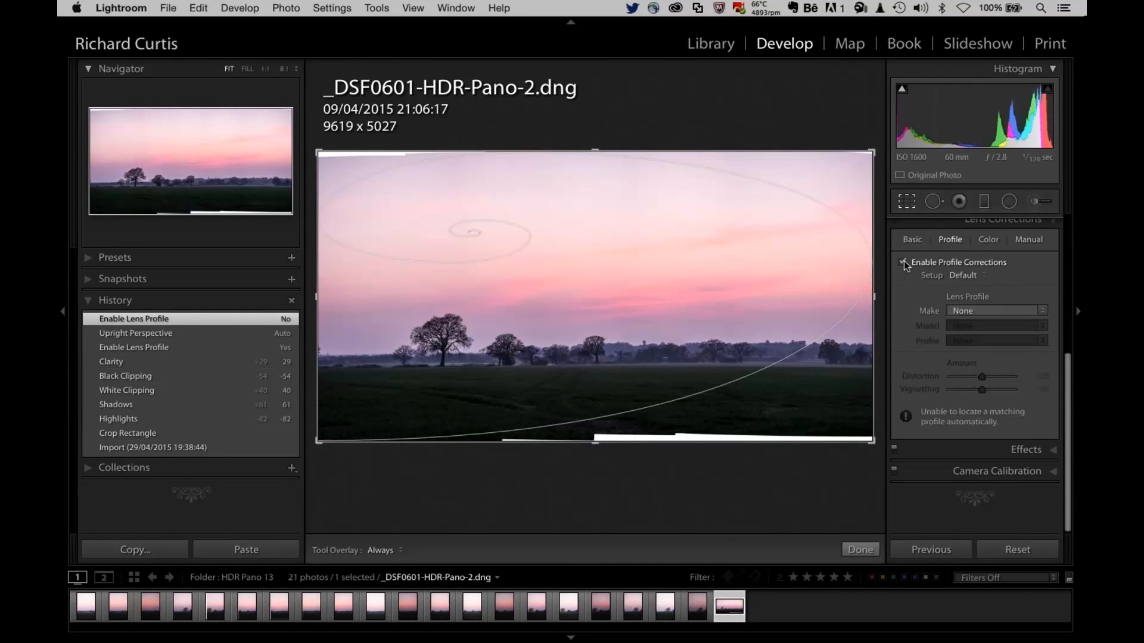
left_click(904, 262)
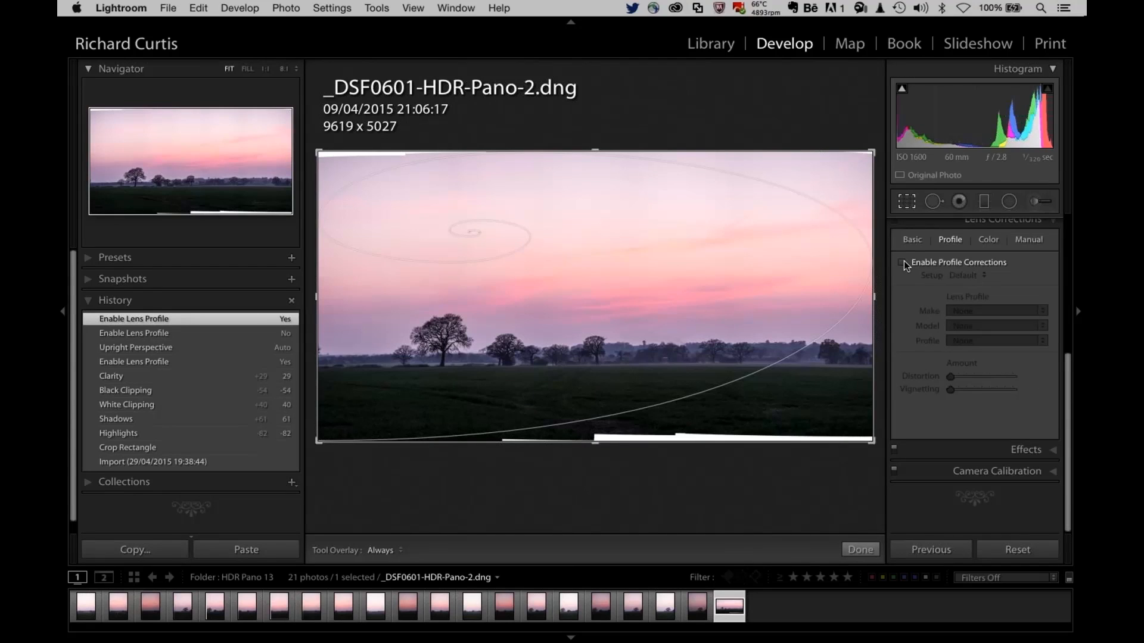
- Disable the panorama's lens profile corrections and finish the crop
left_click(904, 262)
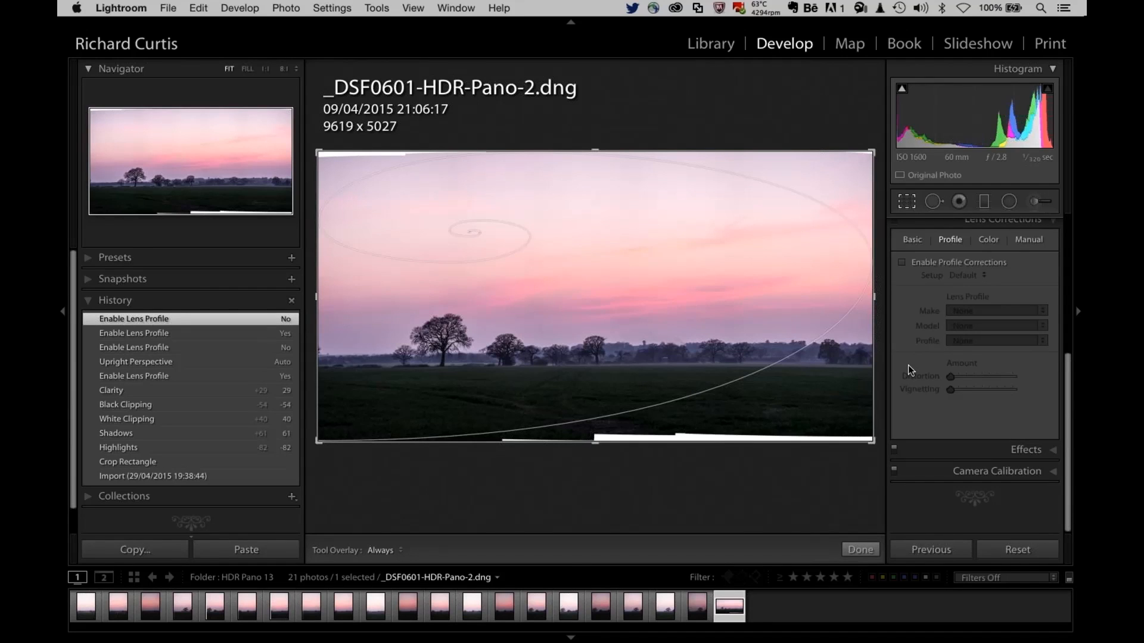
left_click(861, 549)
- Examine the panorama's detail at 1:1, from the large tree across the sky to the distant tree line
left_click(447, 335)
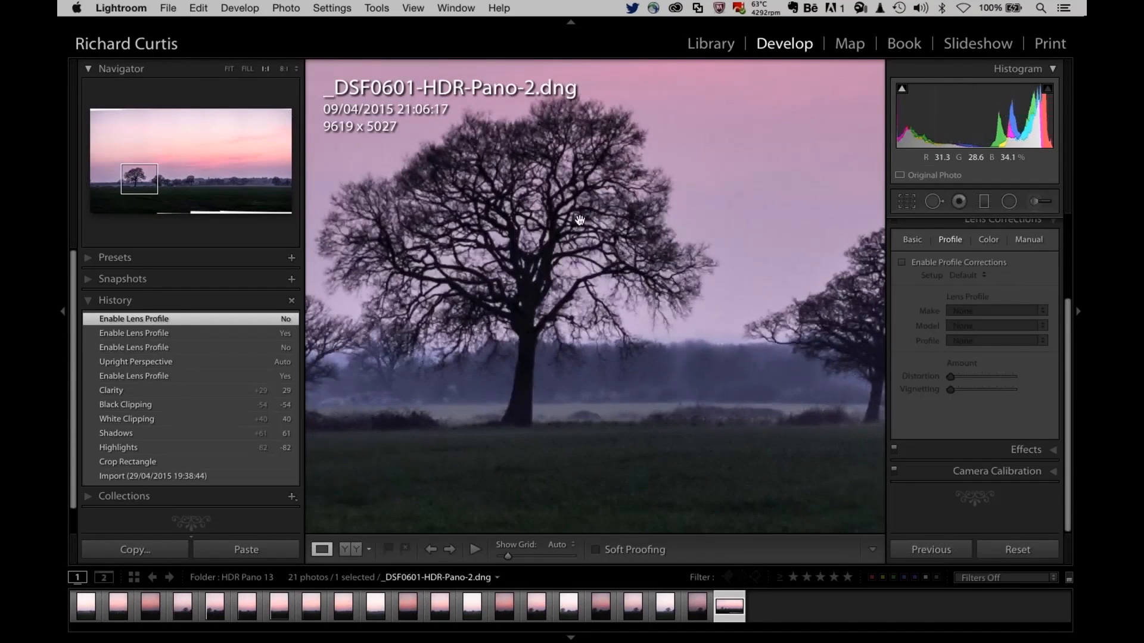
left_click_drag(581, 221, 605, 250)
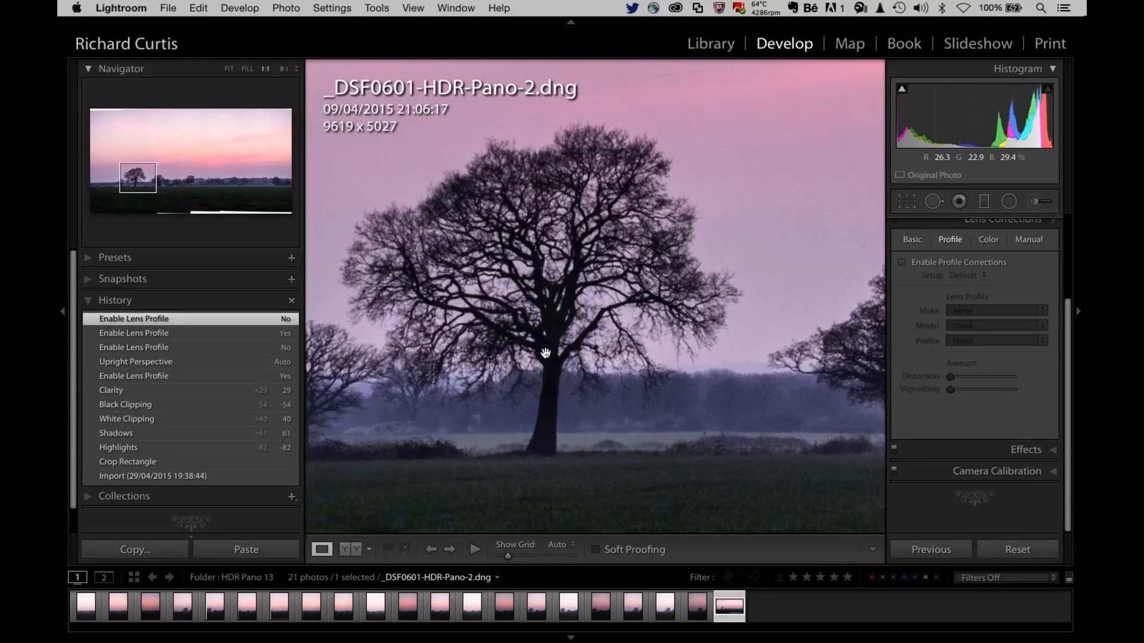
left_click_drag(546, 353, 417, 417)
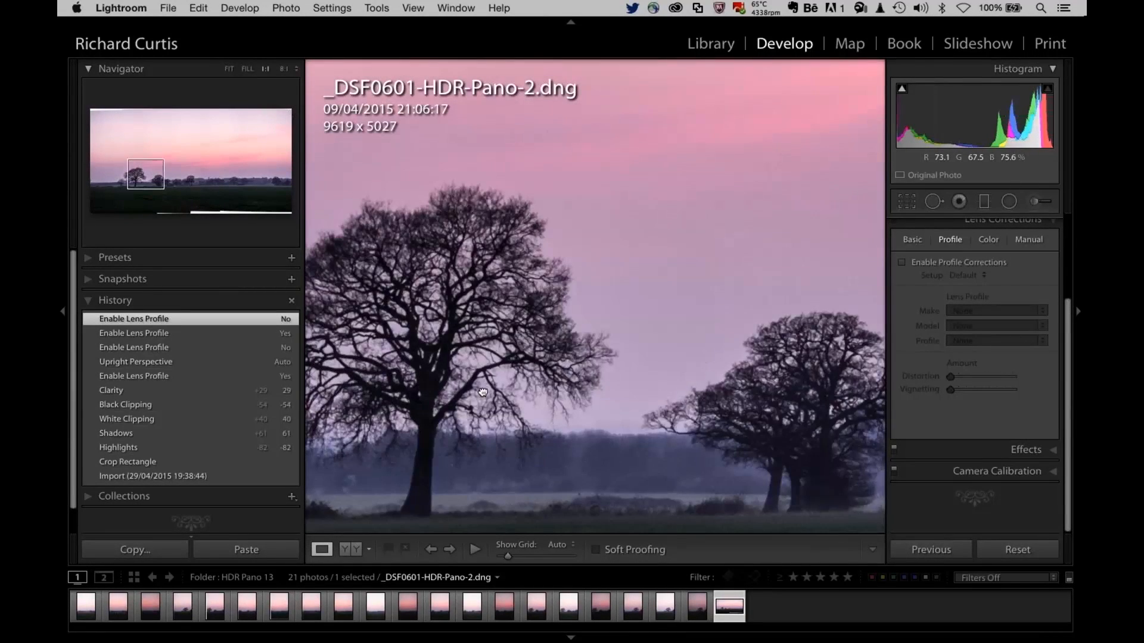
left_click_drag(673, 307, 476, 408)
left_click_drag(771, 250, 529, 327)
left_click_drag(724, 240, 483, 250)
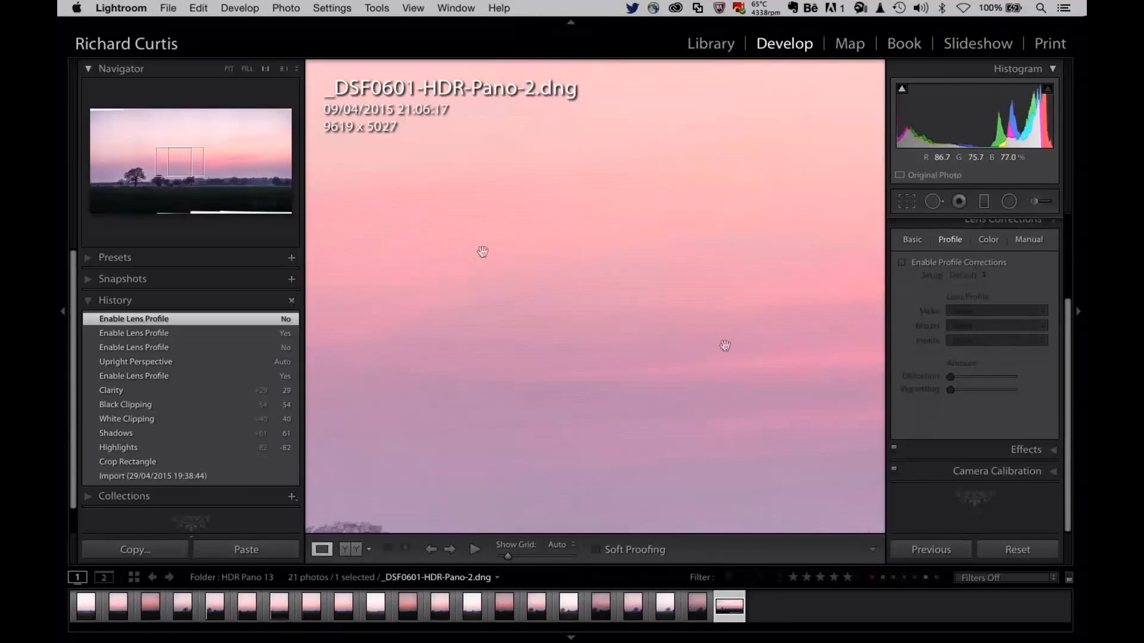
left_click_drag(725, 345, 647, 187)
left_click_drag(687, 512, 578, 354)
left_click_drag(852, 307, 695, 318)
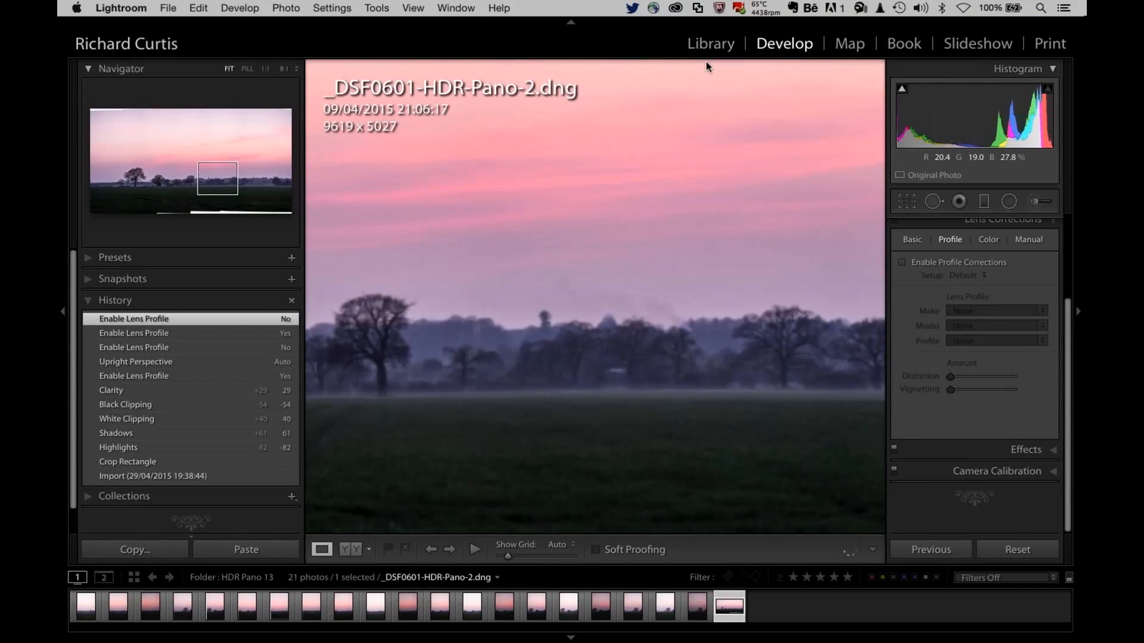
- Synchronize the LR6 folder in the Library with new-photo import and metadata scanning enabled, and import all the new photos
left_click(706, 62)
left_click(710, 46)
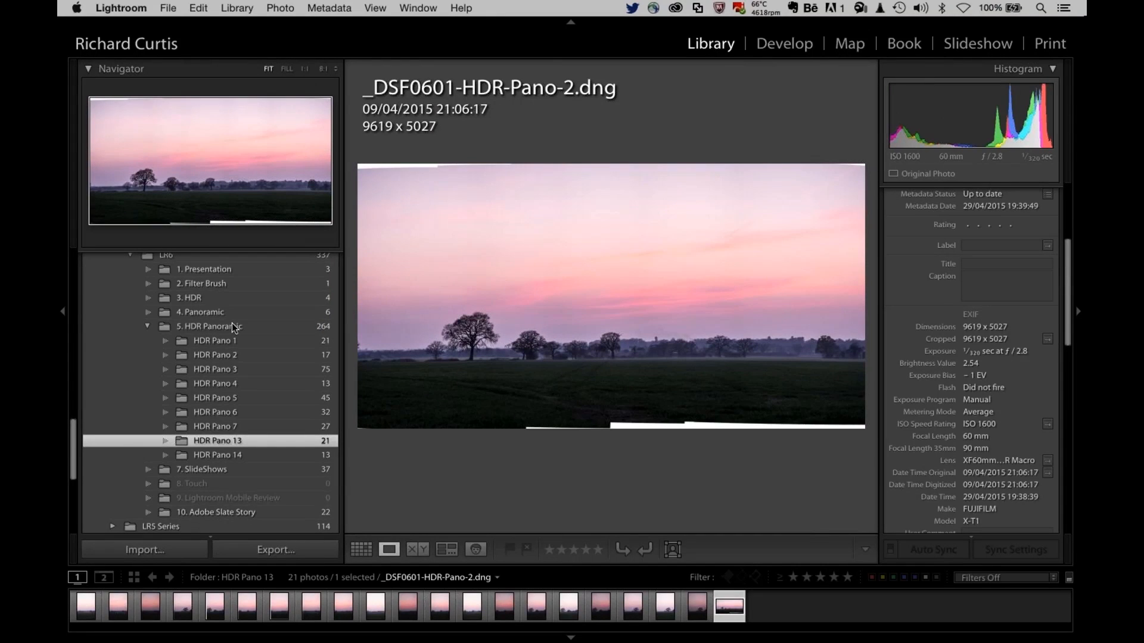
scroll(152, 345, "up", 3)
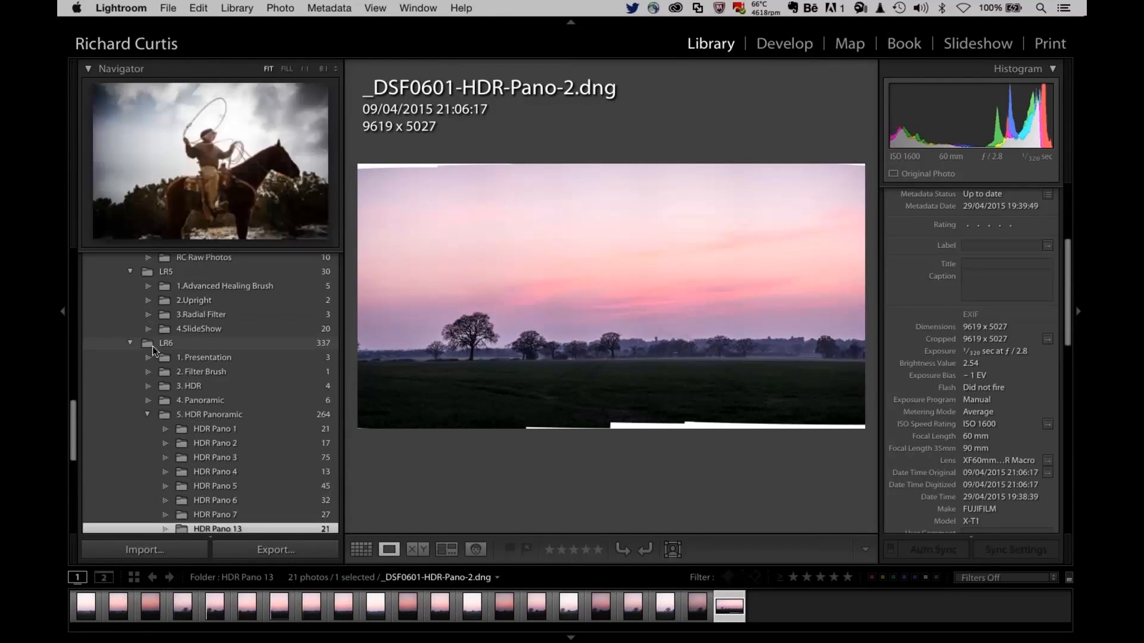
right_click(153, 346)
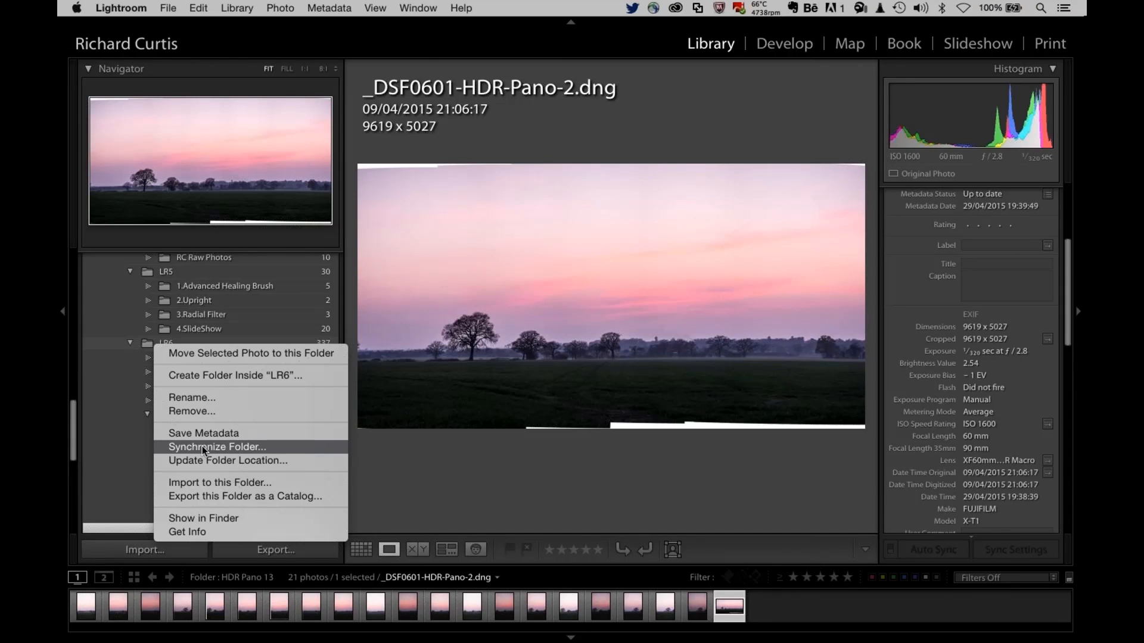
left_click(202, 446)
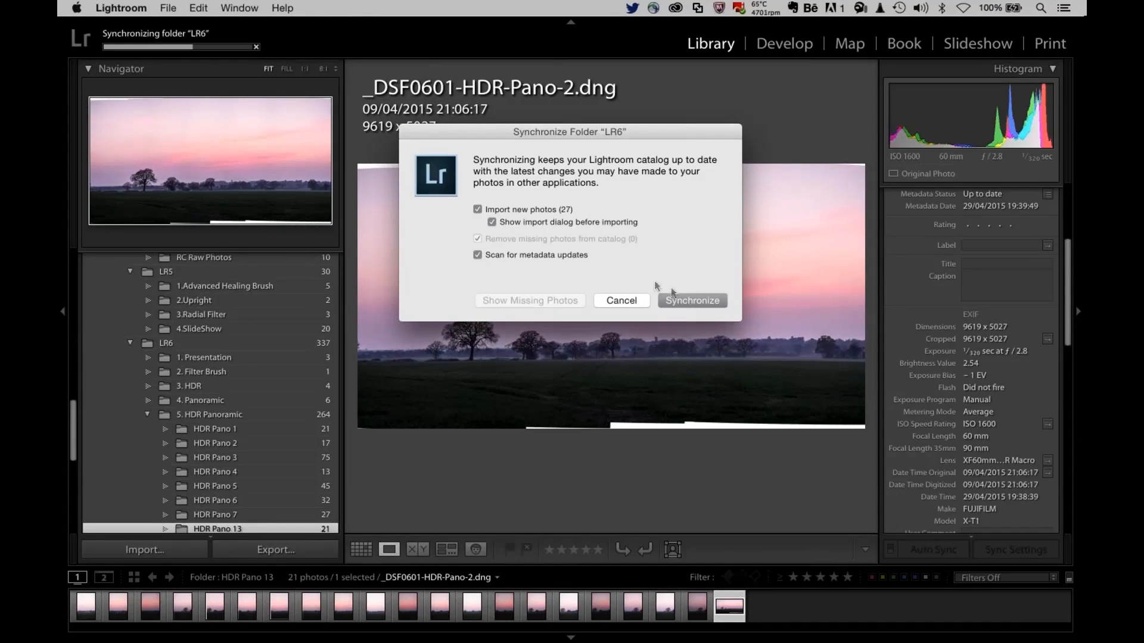
left_click(679, 299)
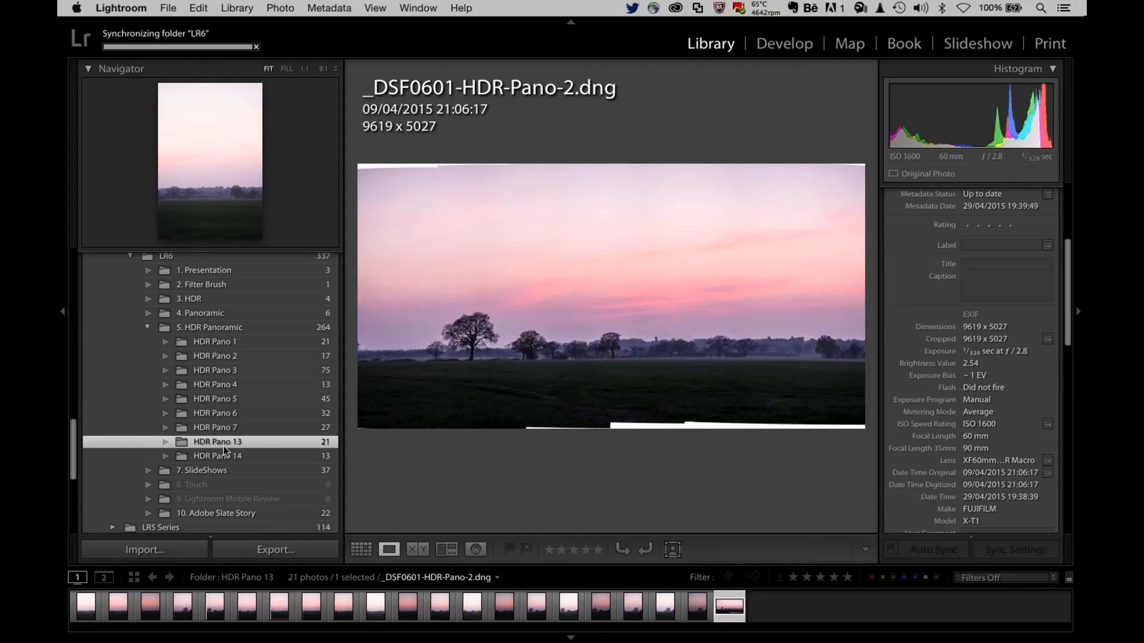
key("super+shift+i")
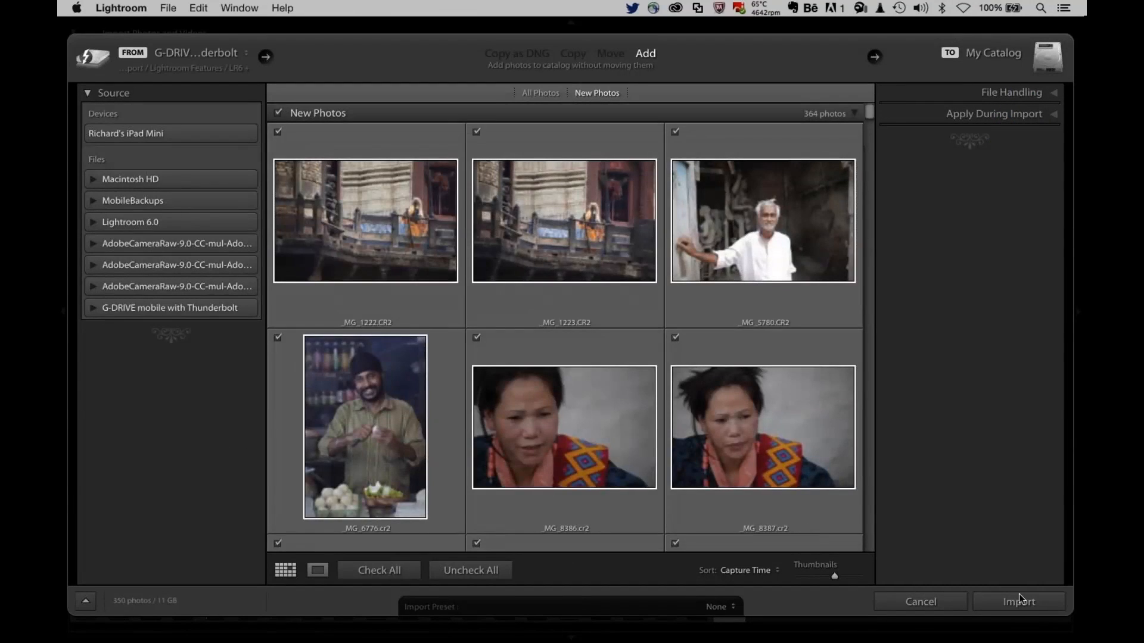
left_click(1019, 601)
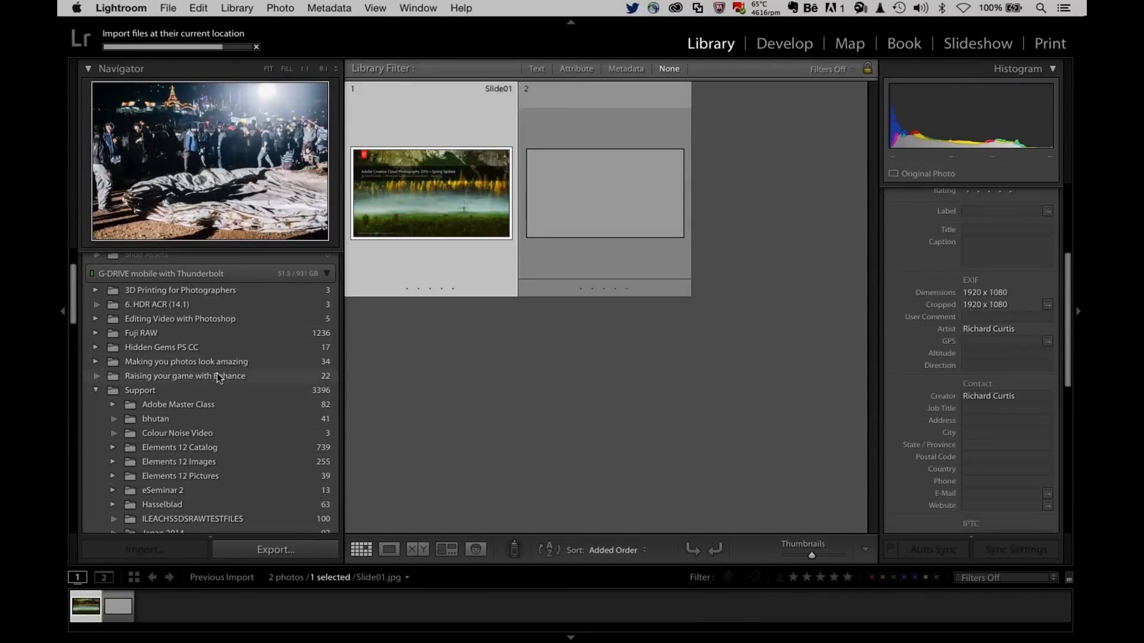
- Switch to the People view and show the faces in the 6. Face Detection folder
left_click(475, 549)
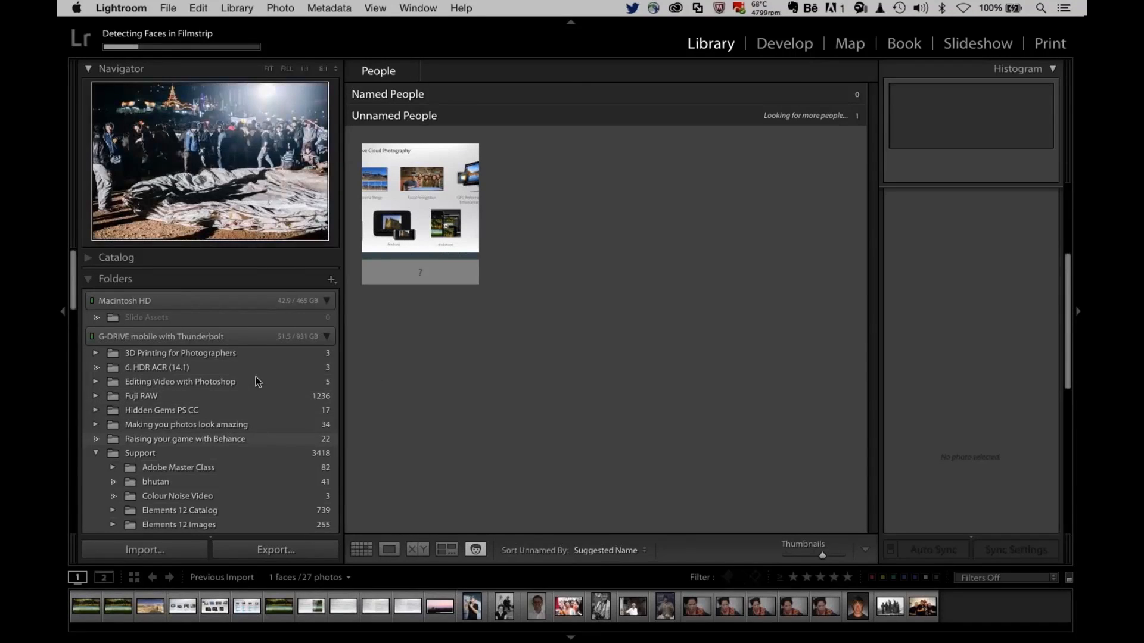
scroll(170, 428, "down", 8)
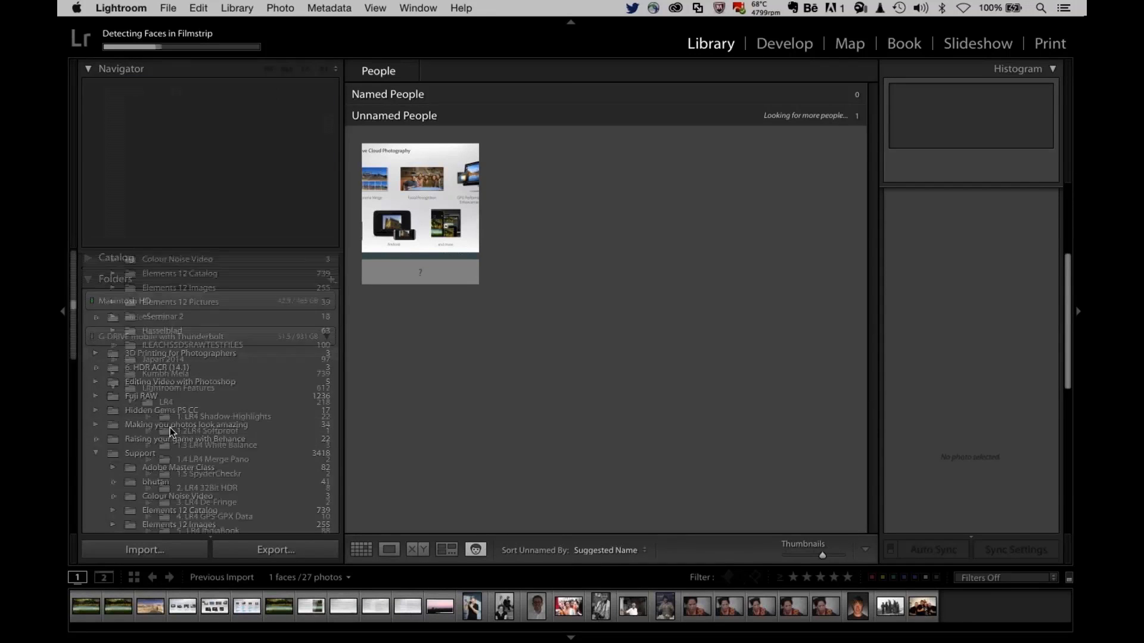
scroll(170, 427, "down", 10)
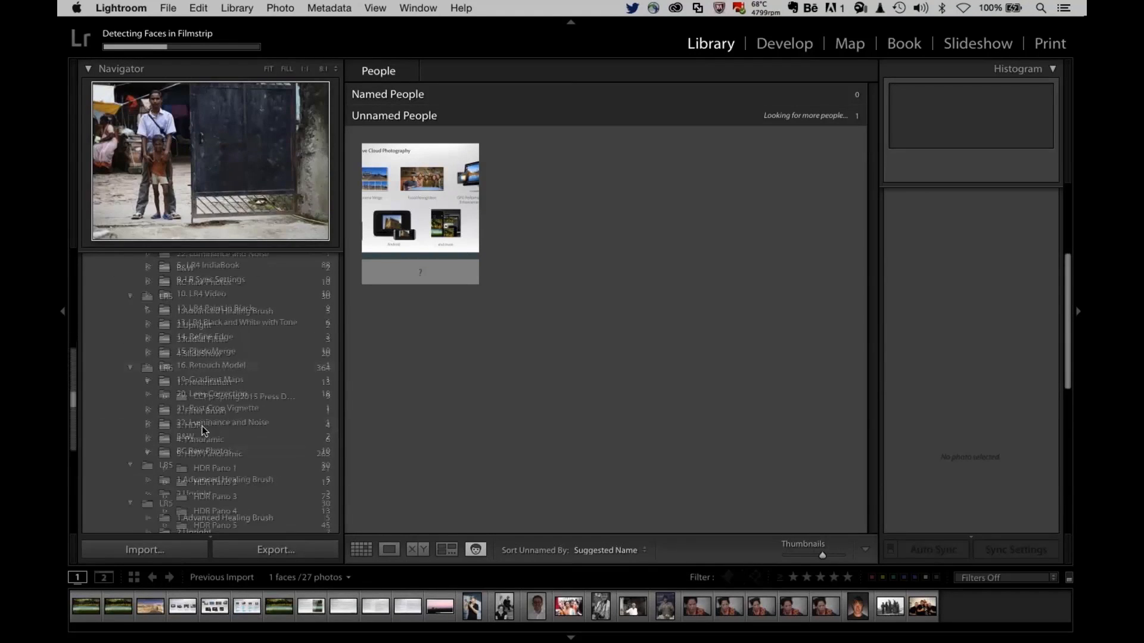
left_click(209, 437)
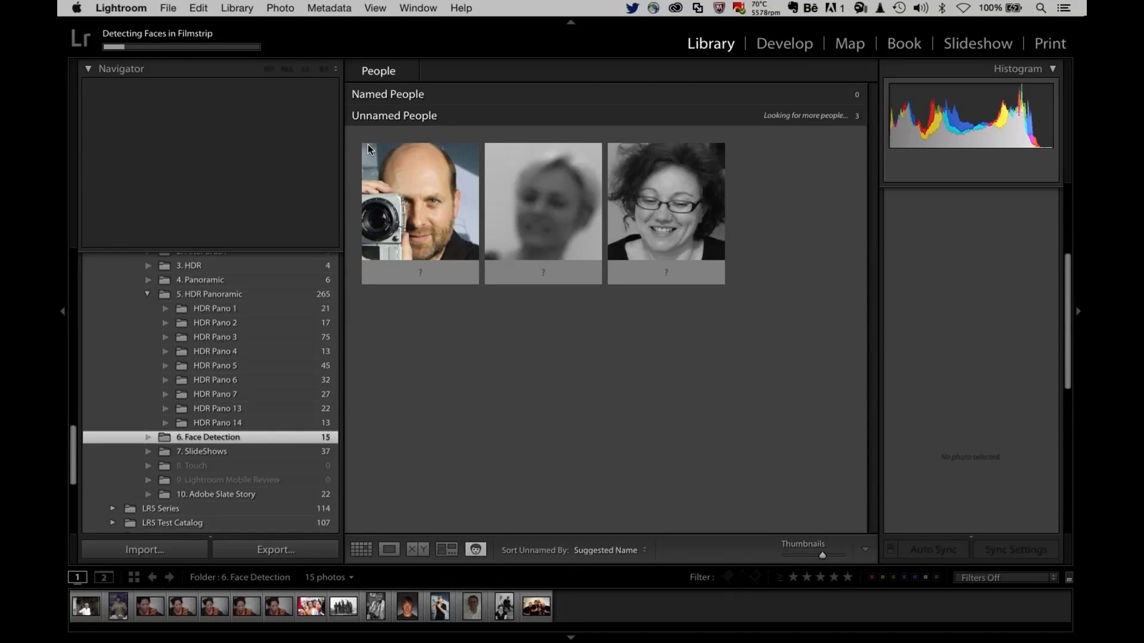
- Check the background face detection activity and the automatic face detection option in the catalog's metadata settings
left_click(188, 37)
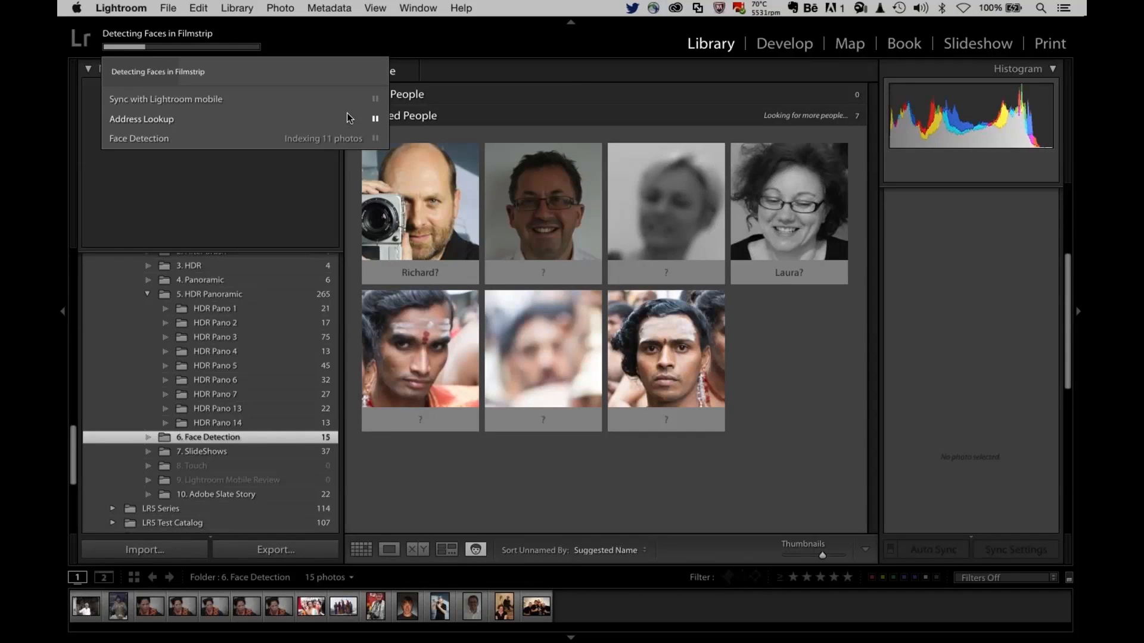
left_click(121, 8)
left_click(140, 61)
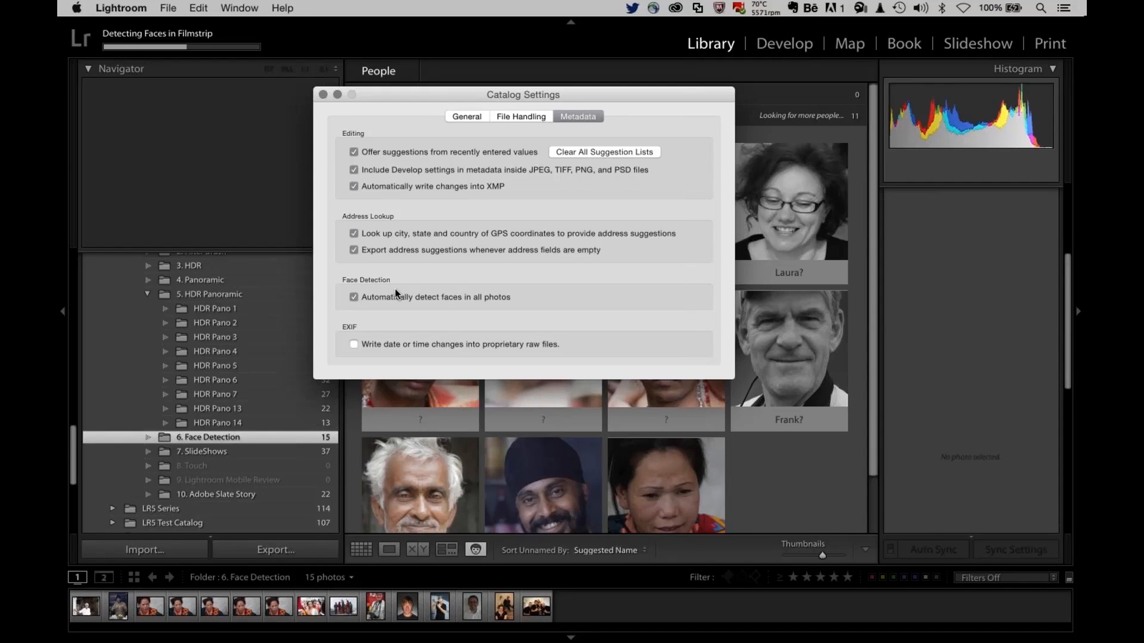
left_click(323, 95)
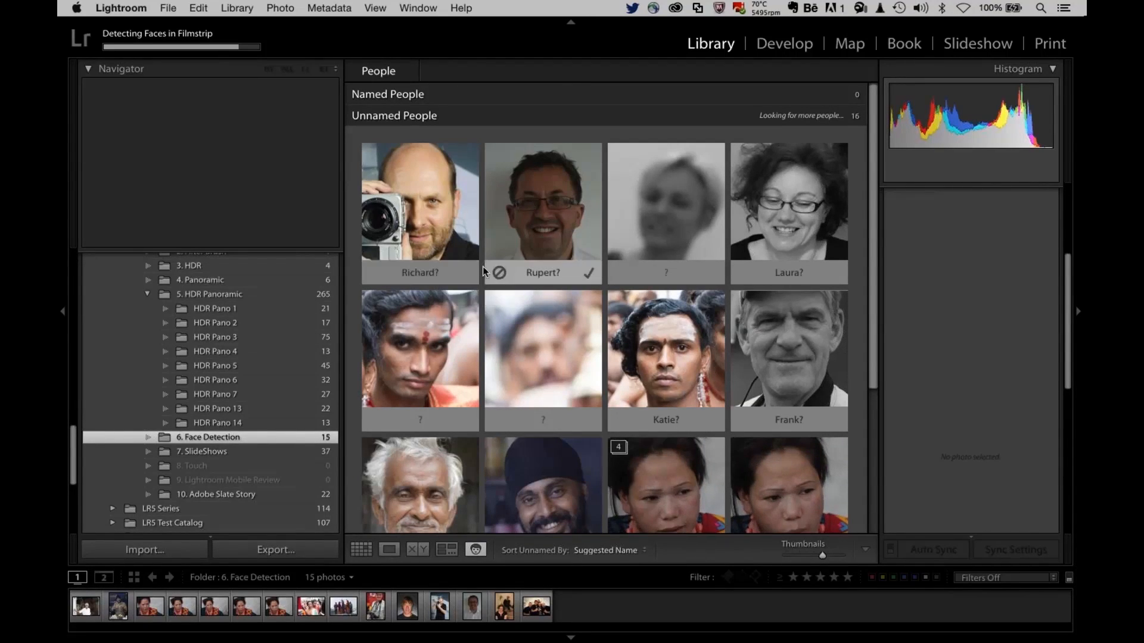
- Confirm the suggested names for the man with the camera, the man in glasses, the curly-haired woman and the grey-haired man in black and white
left_click(467, 272)
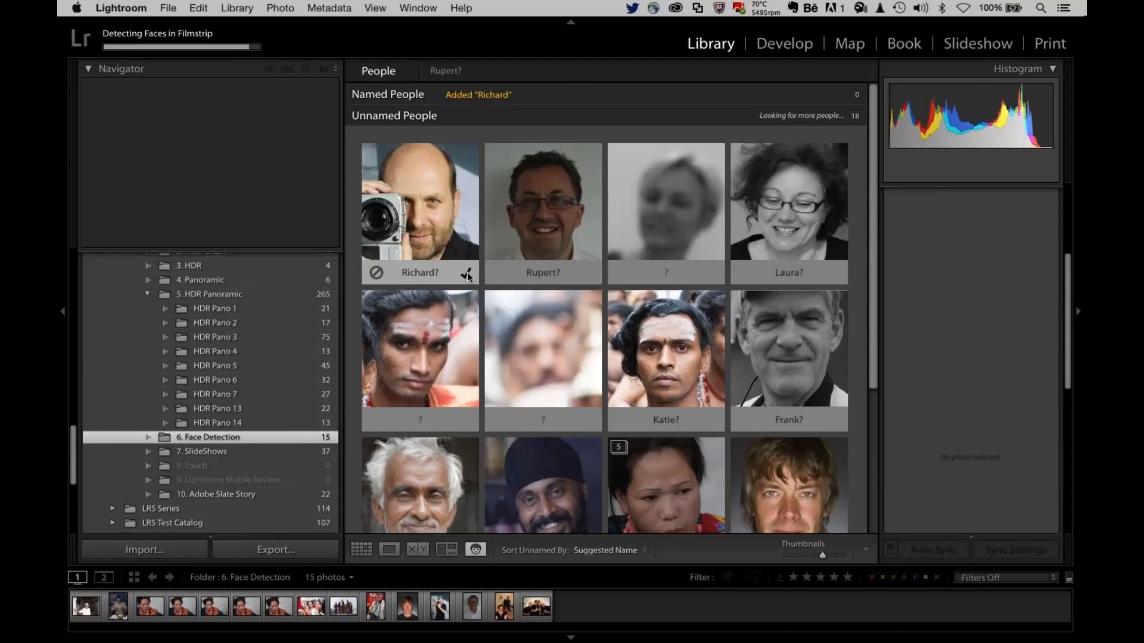
left_click(465, 449)
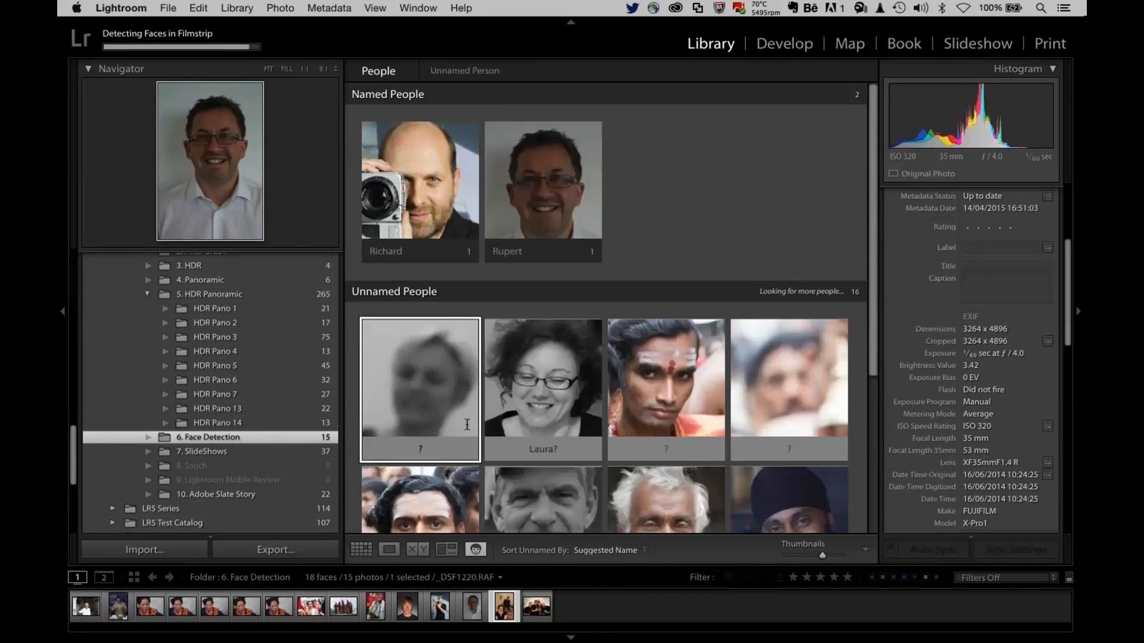
left_click(588, 446)
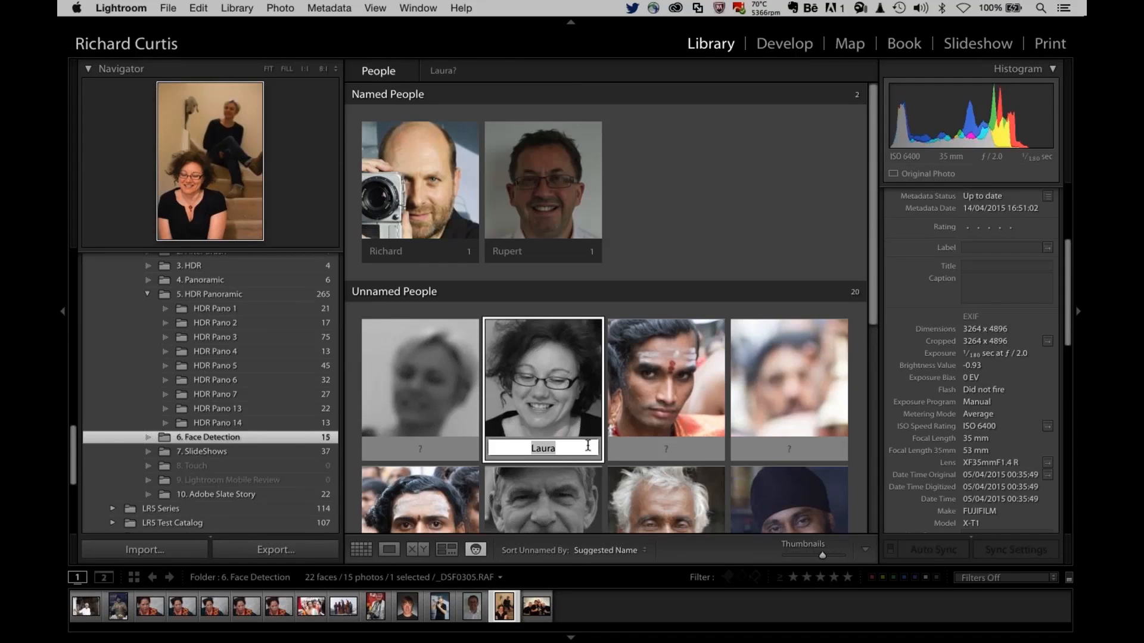
key("Return")
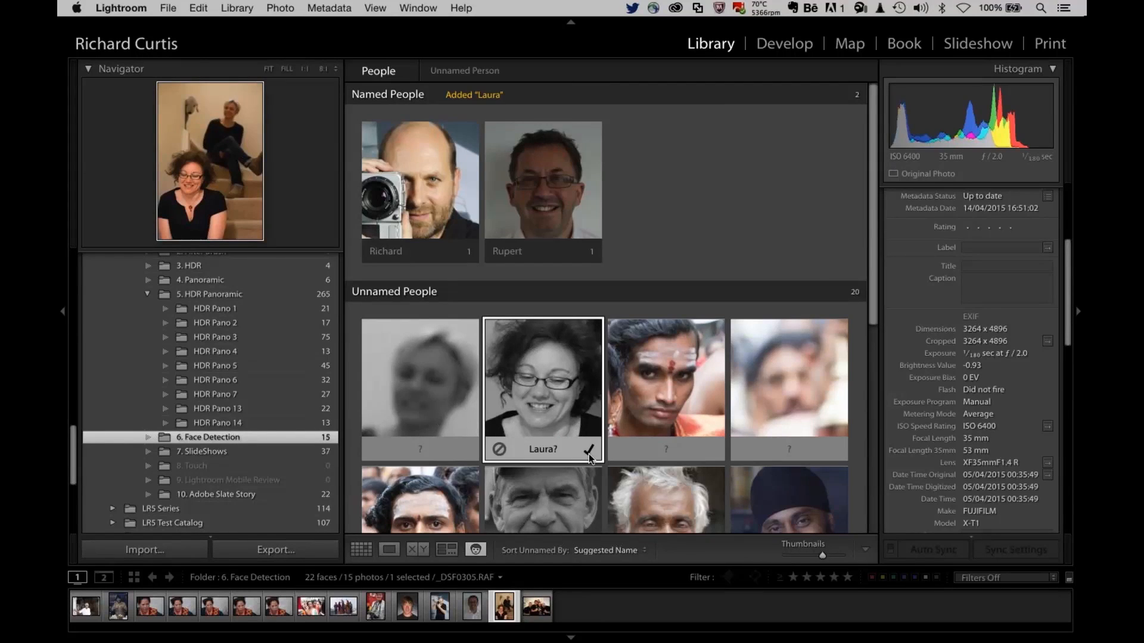
left_click(588, 451)
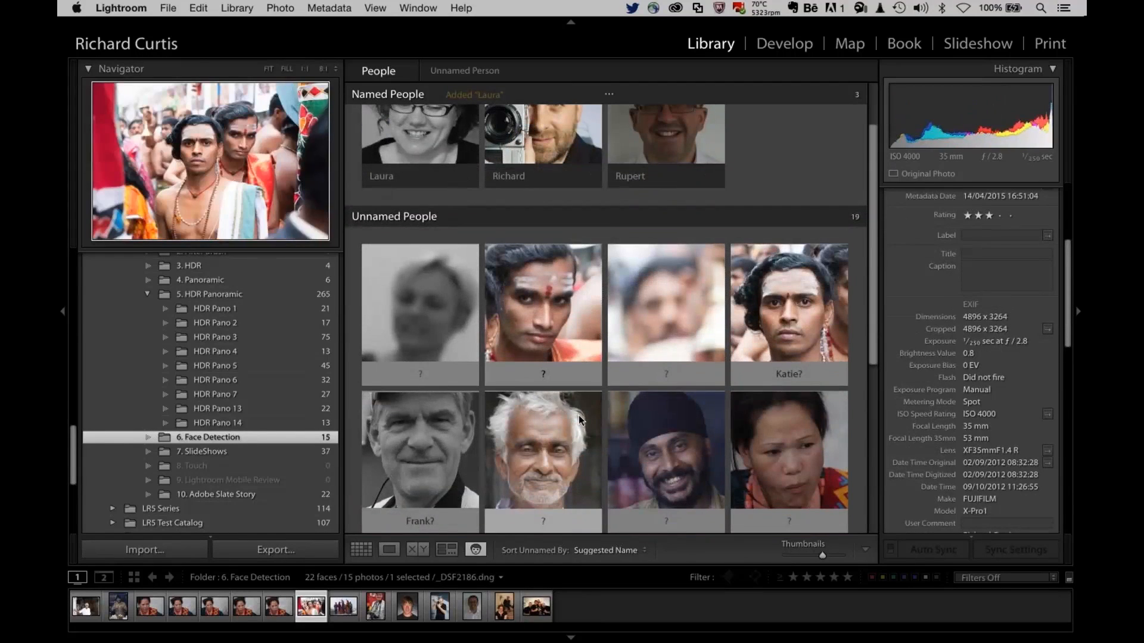
left_click(469, 521)
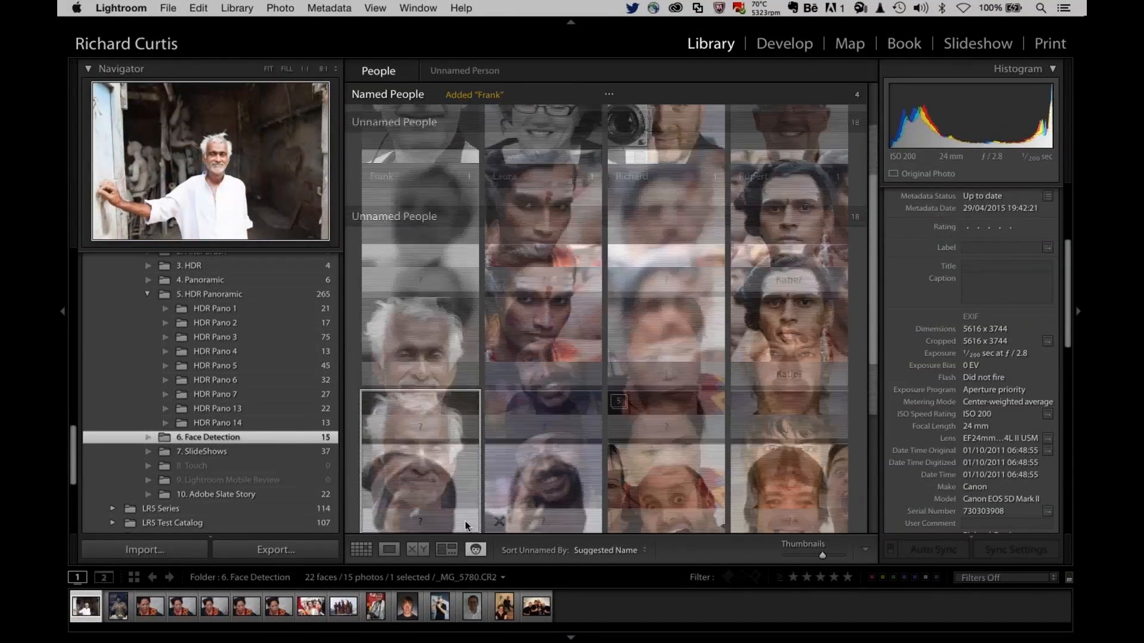
- Confirm the suggested names for the three recognised faces from the group photo shootldn-54.jpg
scroll(465, 526, "down", 3)
left_click(711, 399)
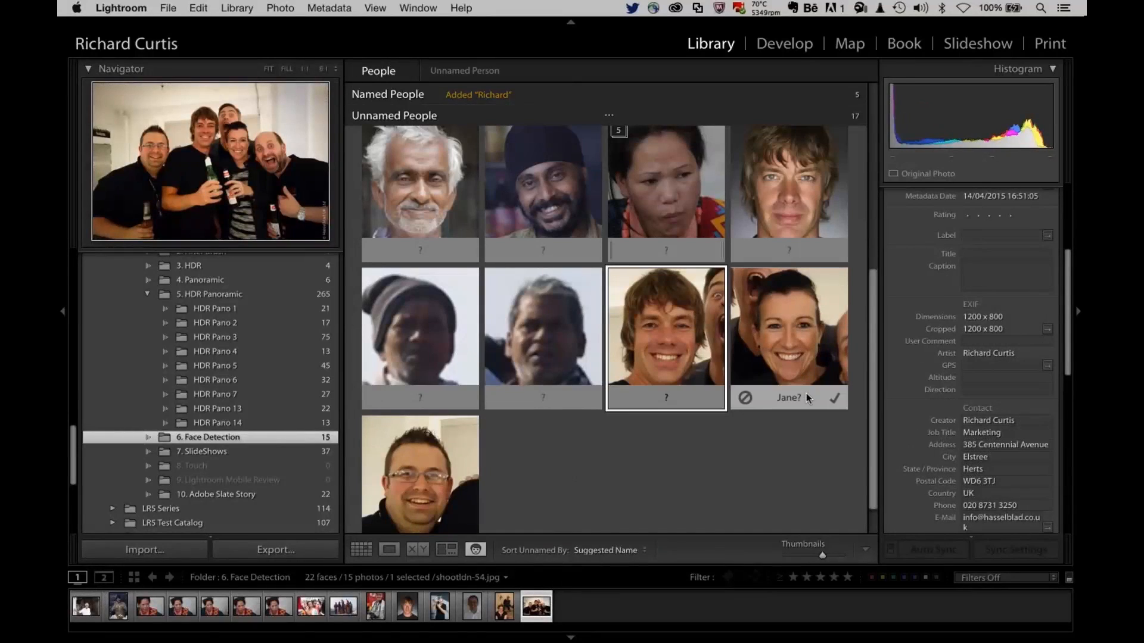
left_click(834, 397)
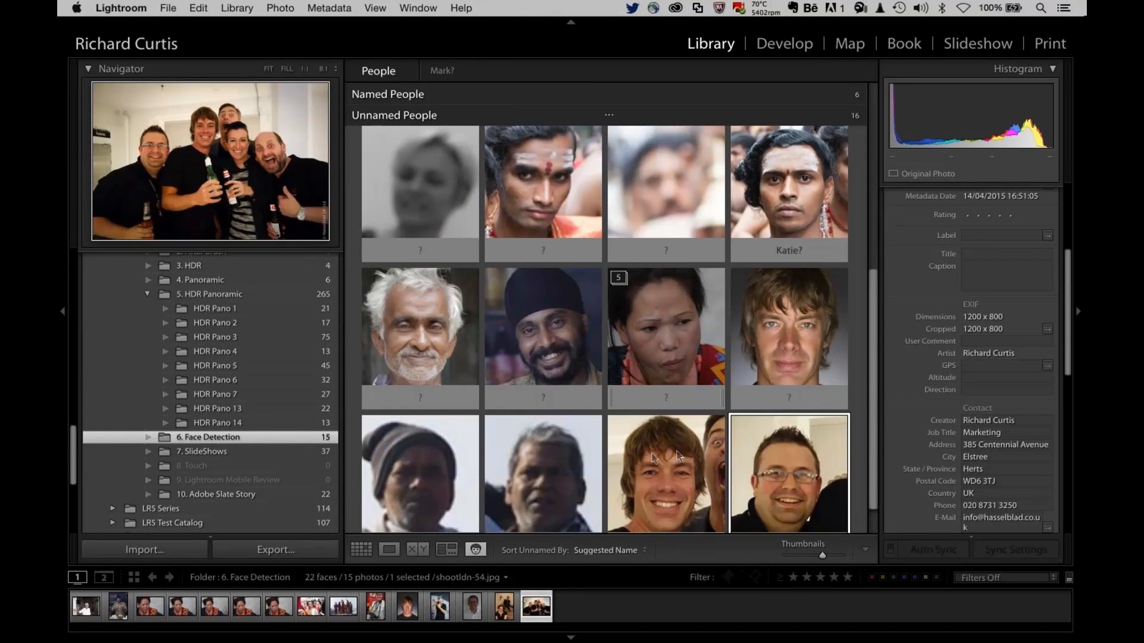
scroll(652, 454, "down", 2)
left_click(834, 504)
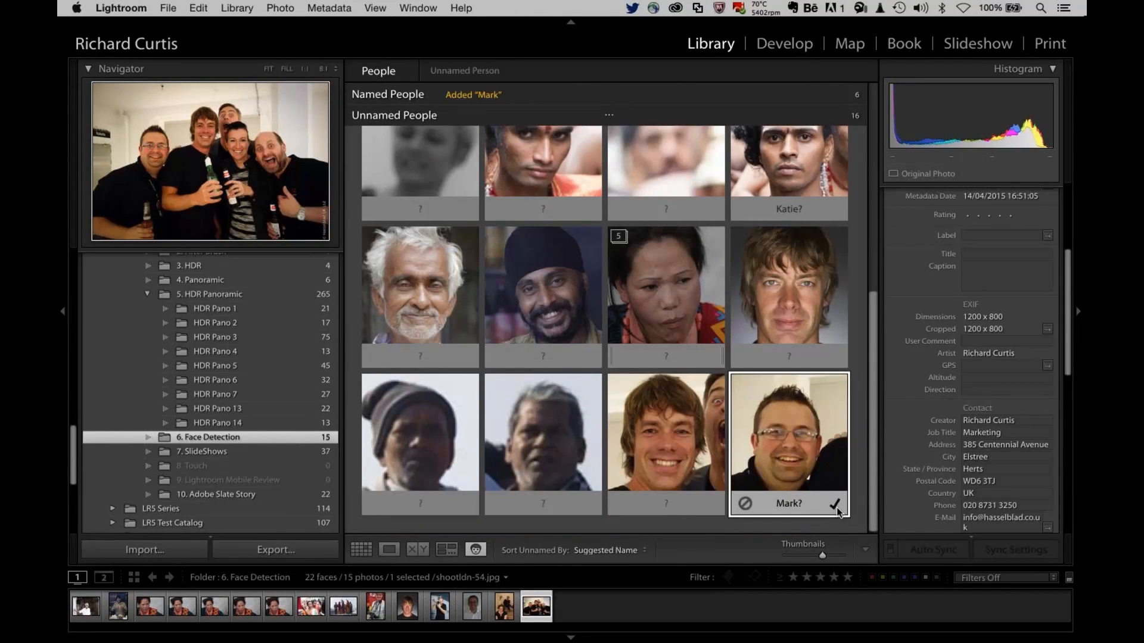
- Open the group photo shootldn-54.jpg in Loupe view and enter the first name for its unnamed face
double_click(666, 427)
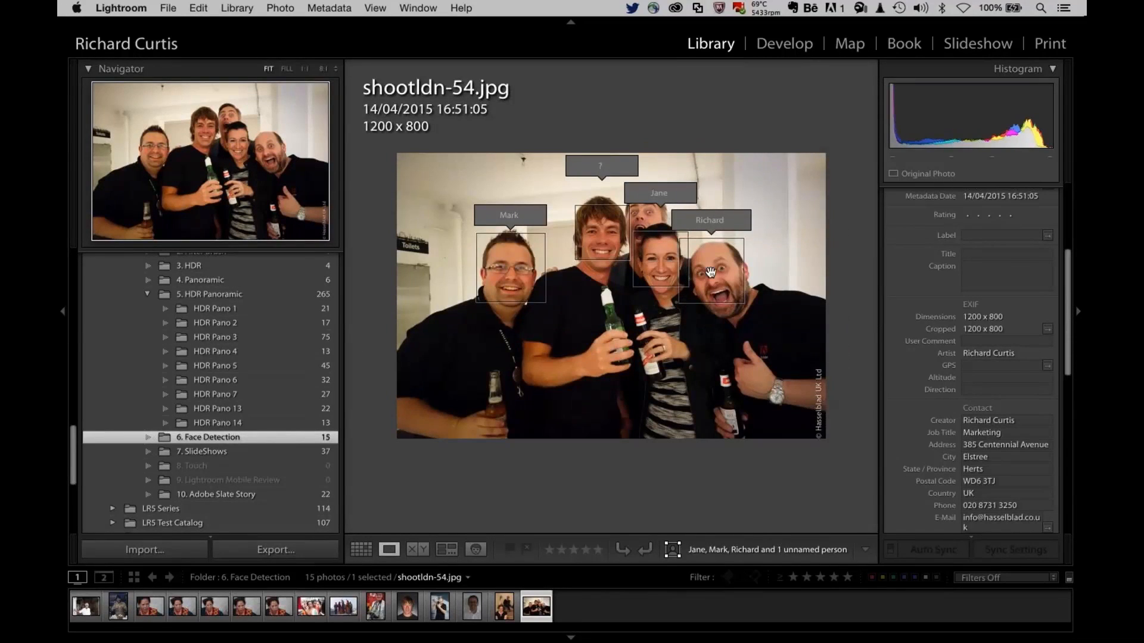
left_click(605, 166)
type("Tim")
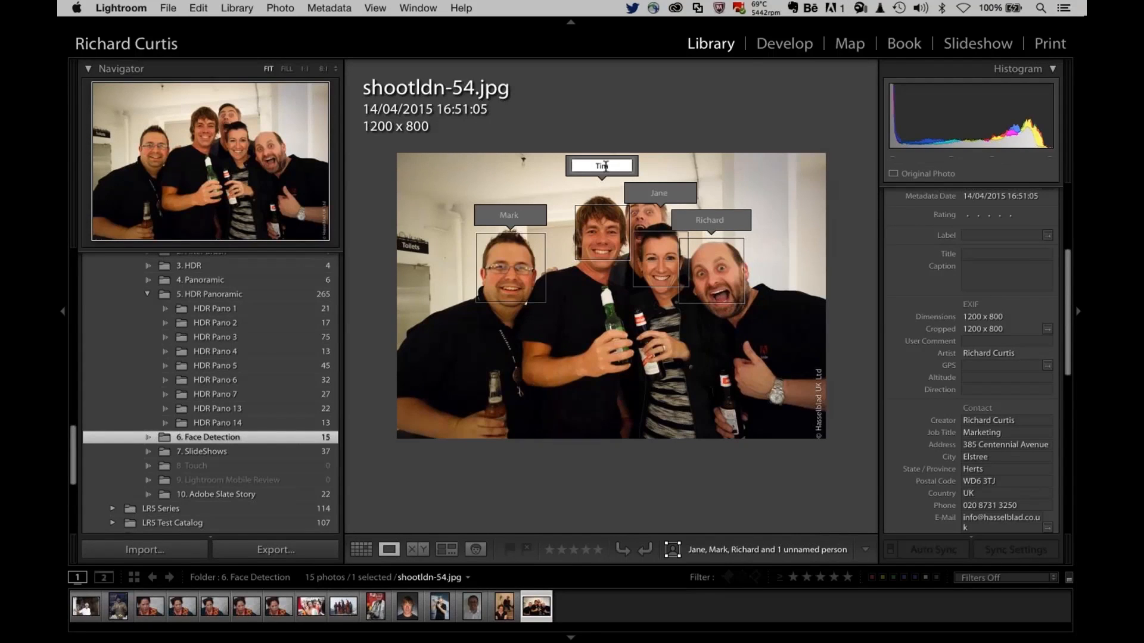
key("Return")
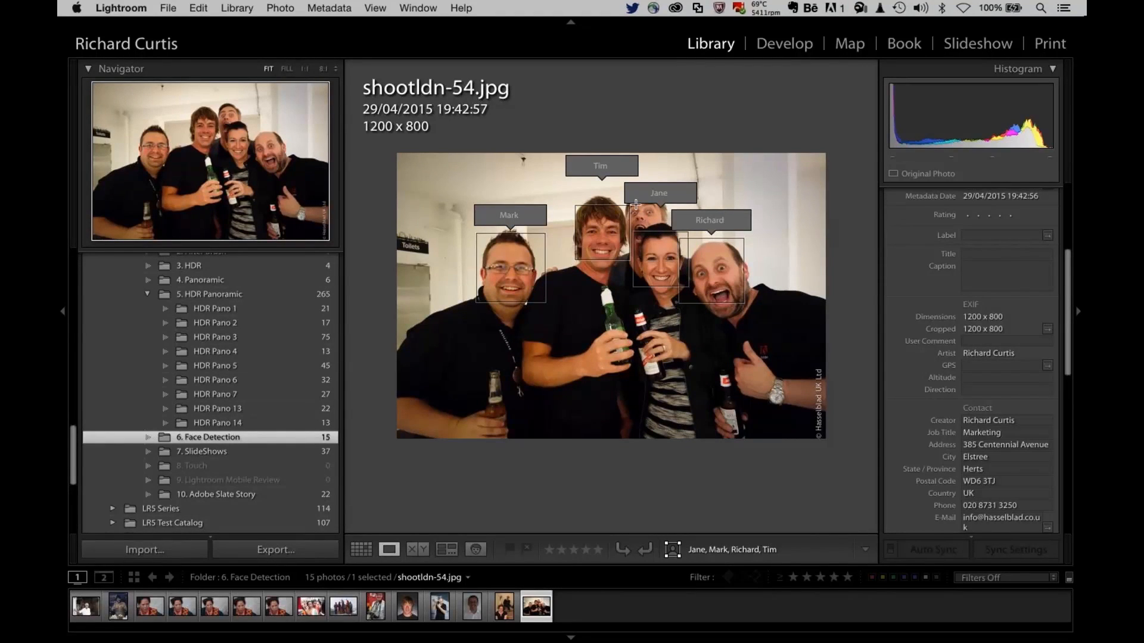
- Draw a face region around the partly hidden man at the back of the group and enter his first name
left_click_drag(634, 205, 663, 222)
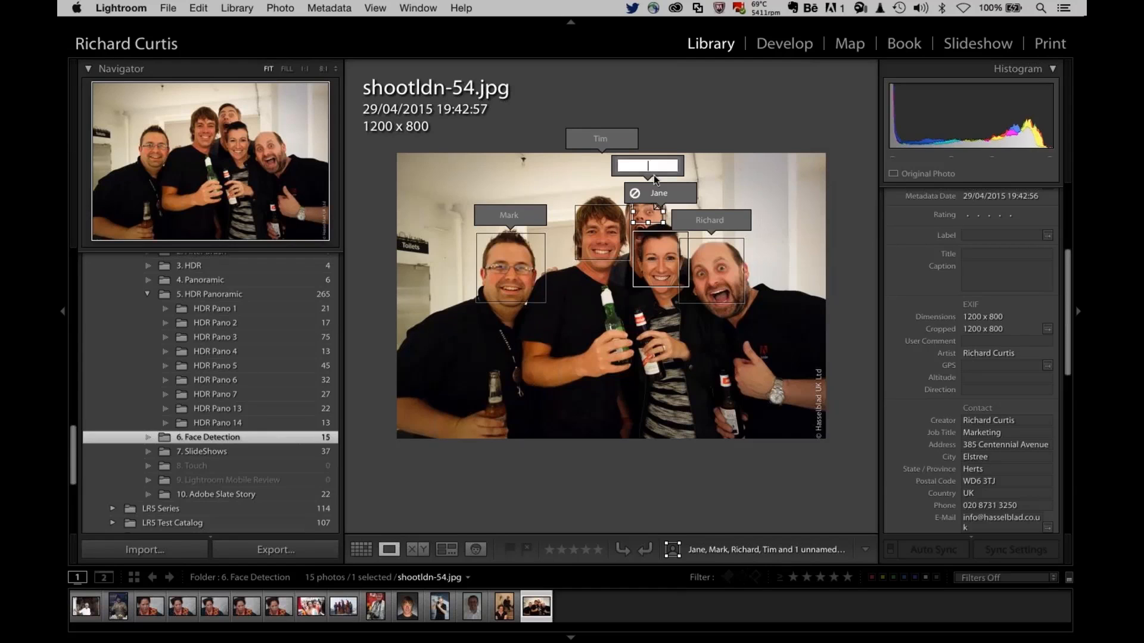
type("Dave")
key("Return")
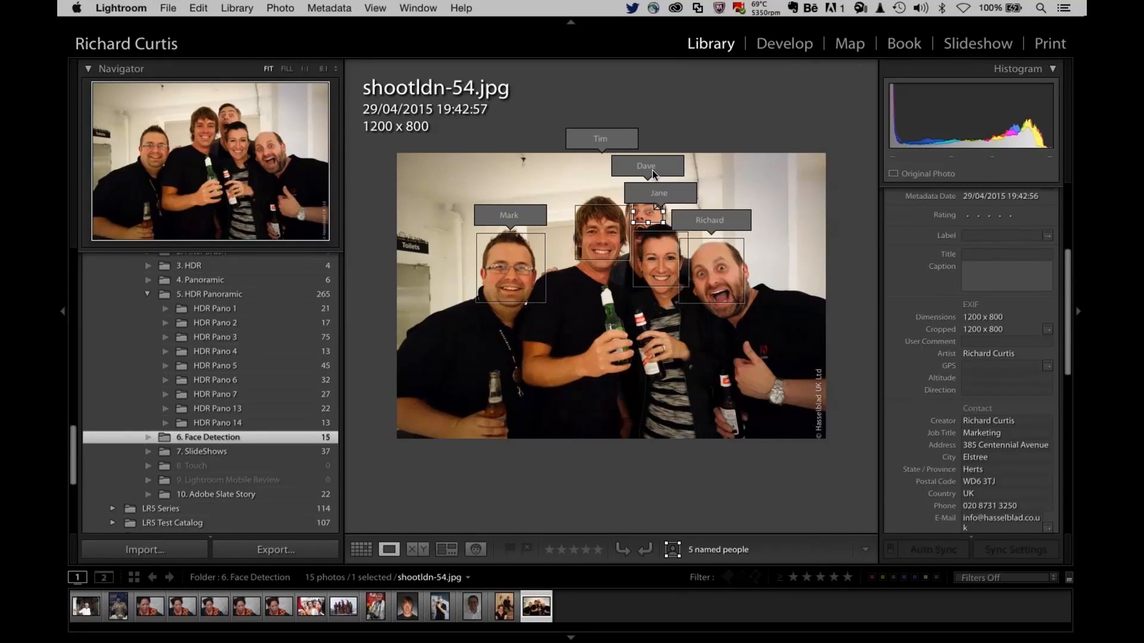
- Show the group photo's keyword tags to check the people's names
scroll(1007, 256, "up", 6)
left_click(1024, 216)
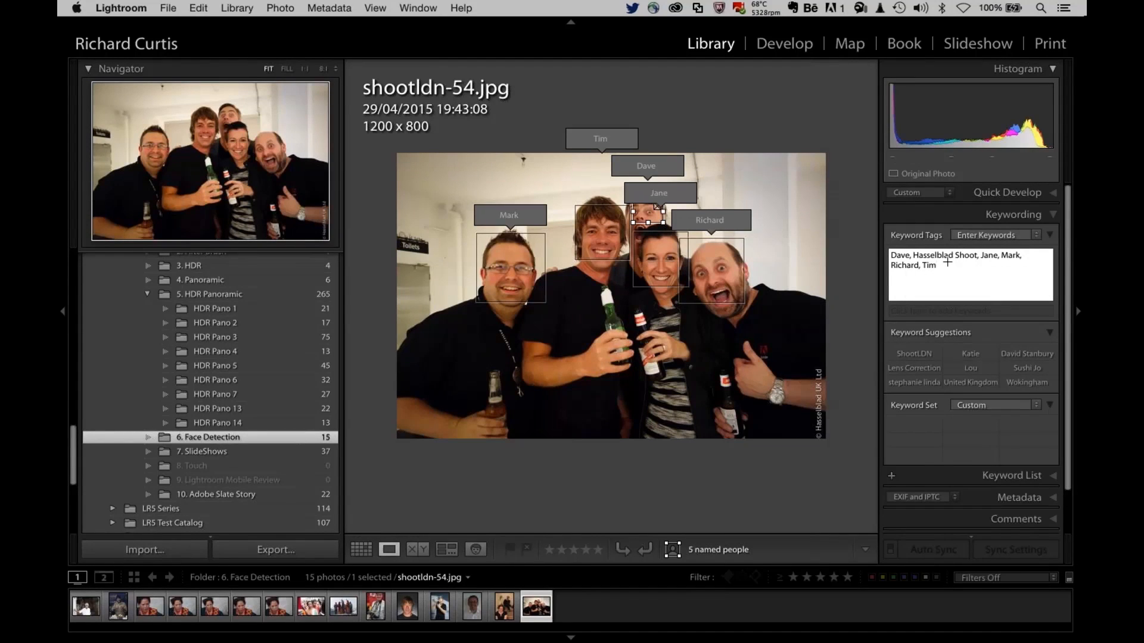
- In People view, confirm the suggested name for the fair-haired man's portrait and reject the suggested name for the man with face paint
left_click(471, 552)
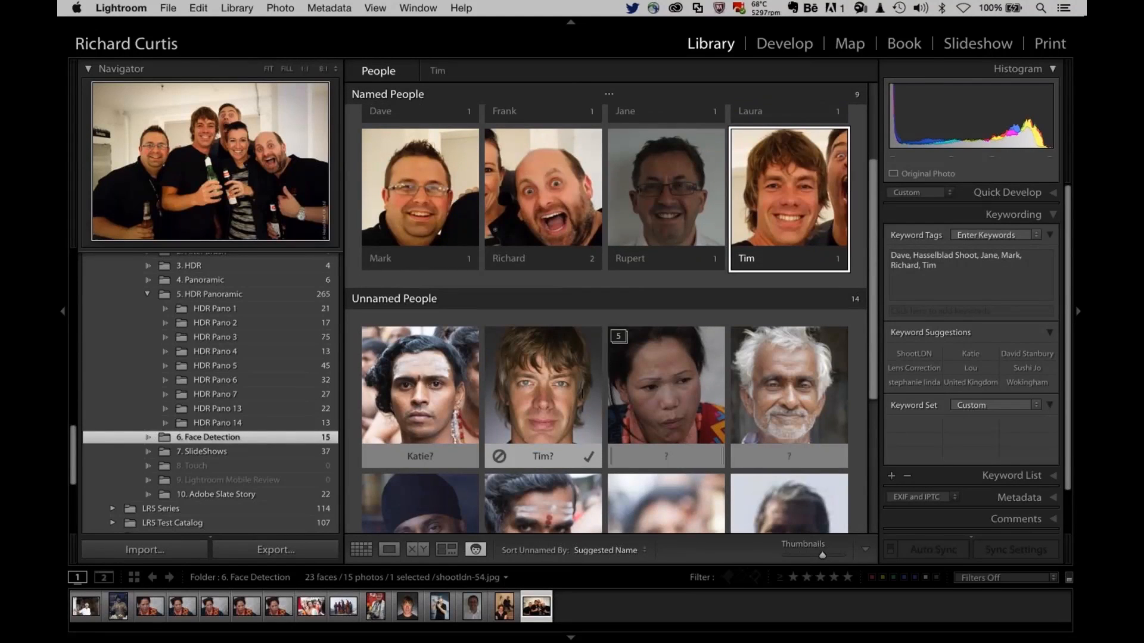
scroll(582, 392, "down", 3)
left_click(588, 321)
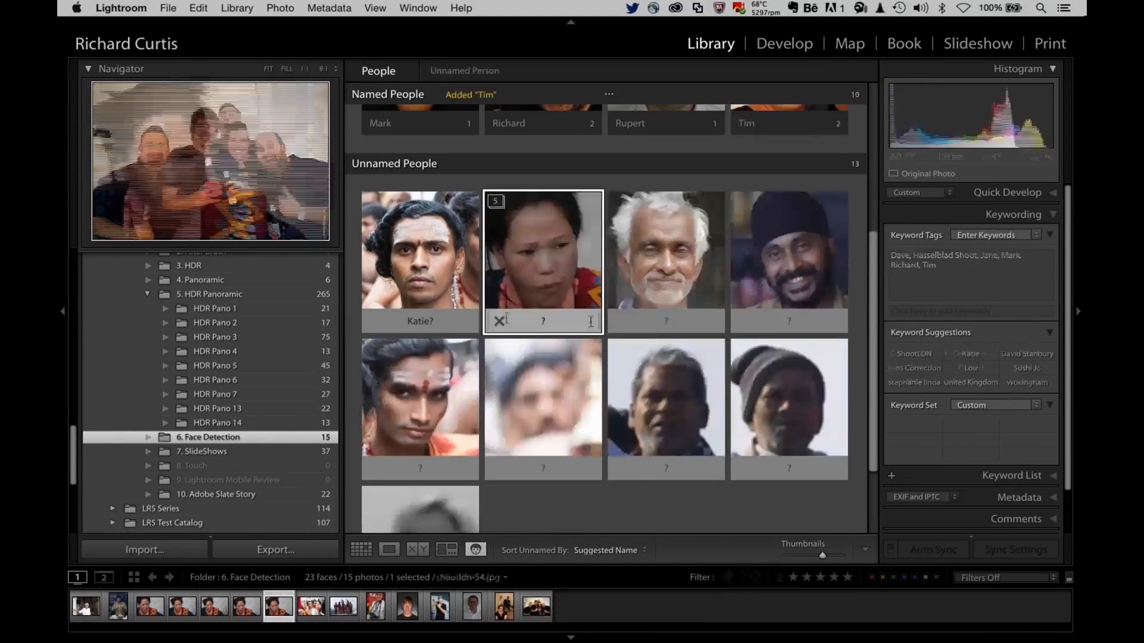
left_click(376, 321)
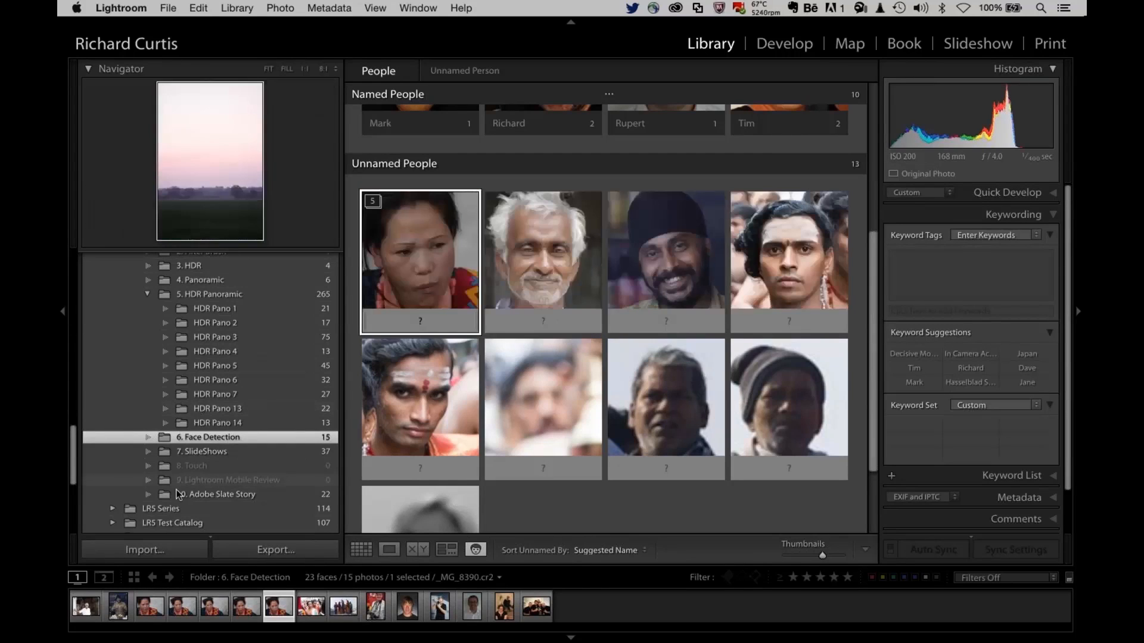
- Open the 10. Adobe Slate Story folder and review the Performance and Lightroom mobile preferences
left_click(179, 494)
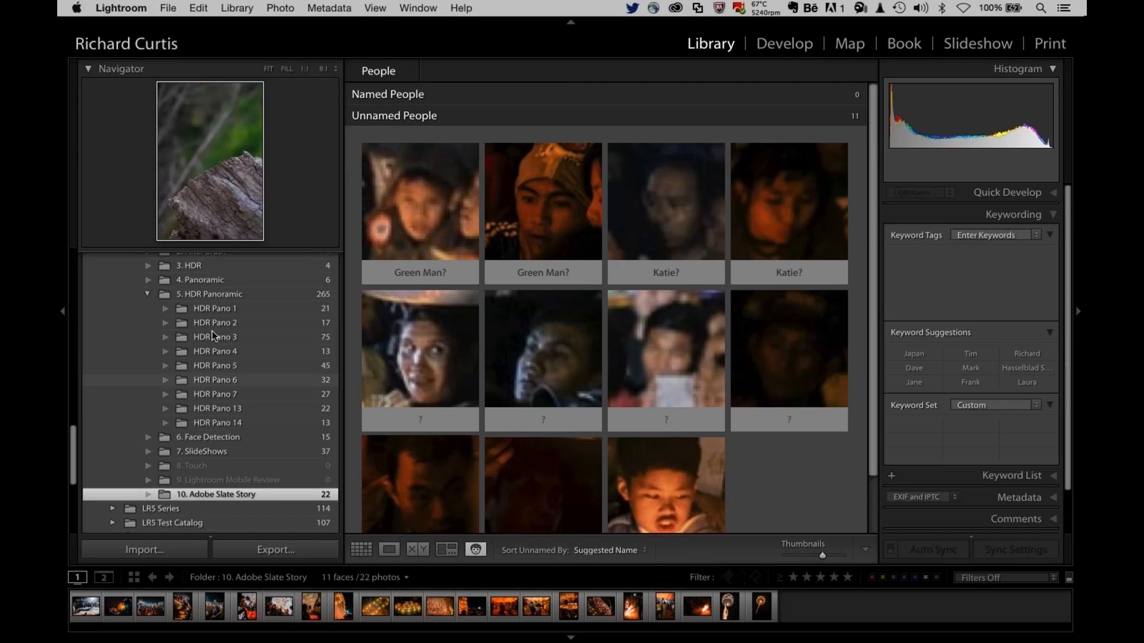
left_click(121, 8)
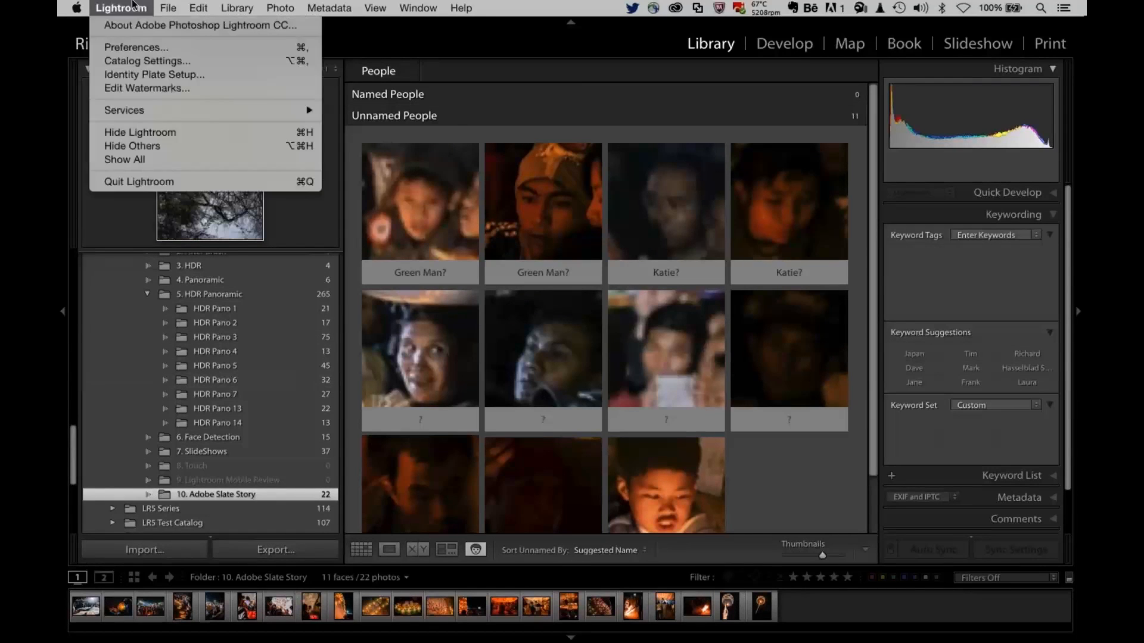
left_click(142, 47)
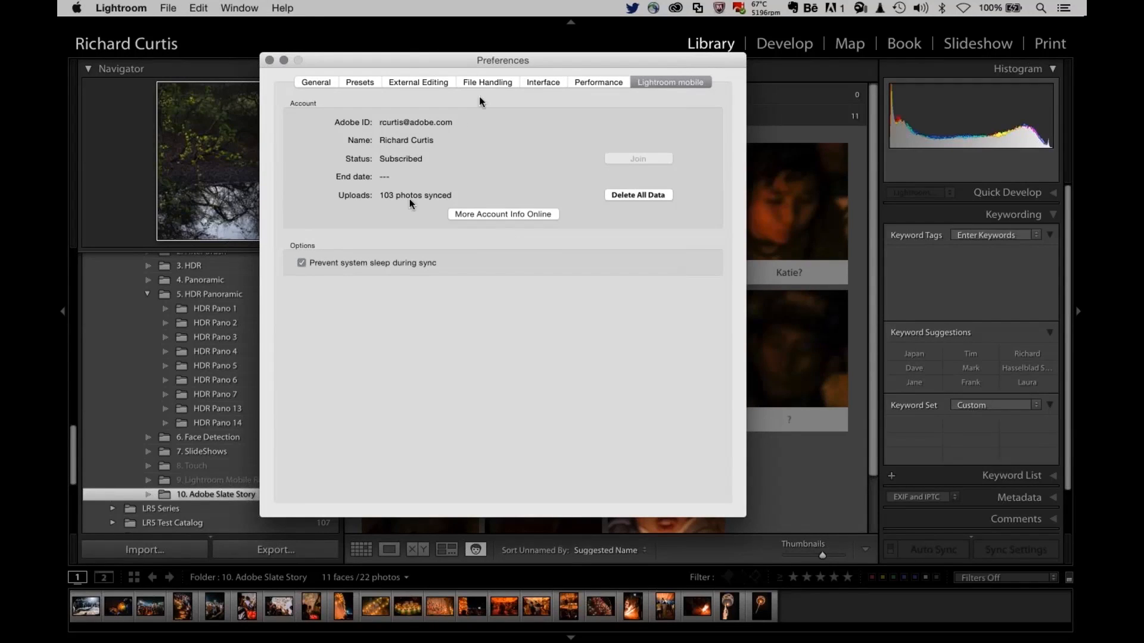
left_click(599, 81)
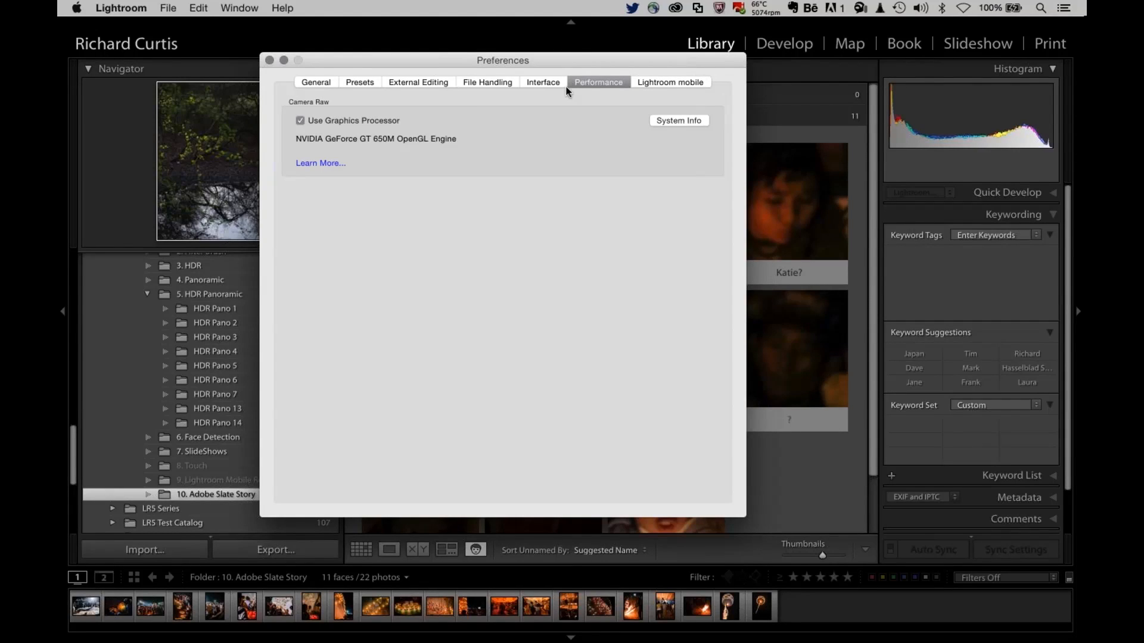
left_click(665, 82)
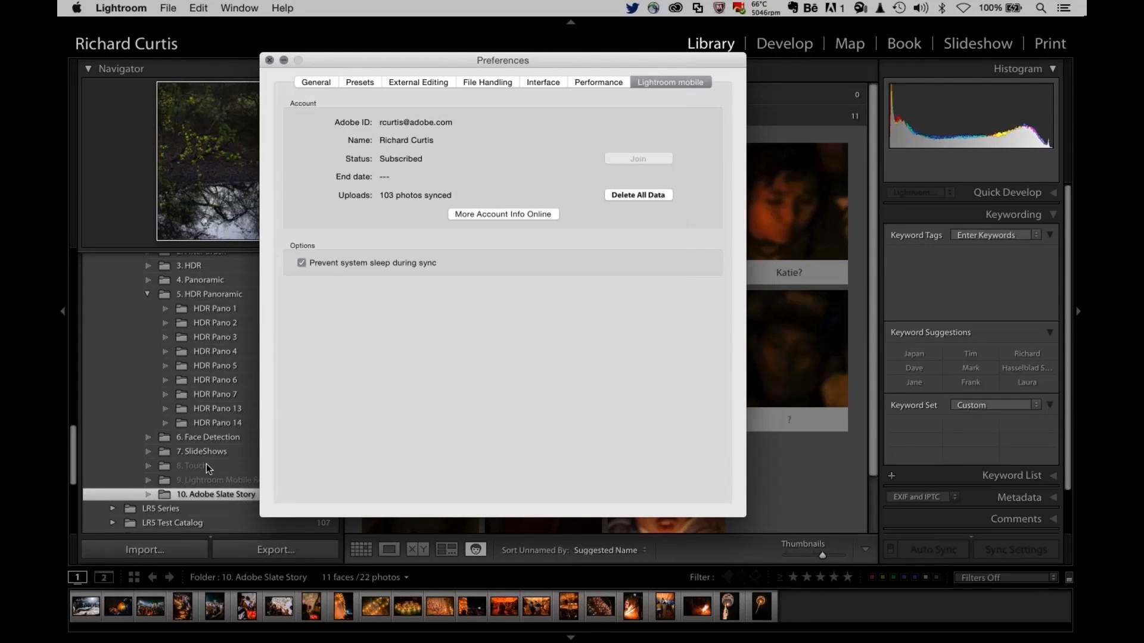
- Display the Burma Fire Balloon Story collection in Grid view and turn on its sync with Lightroom mobile
scroll(206, 463, "down", 3)
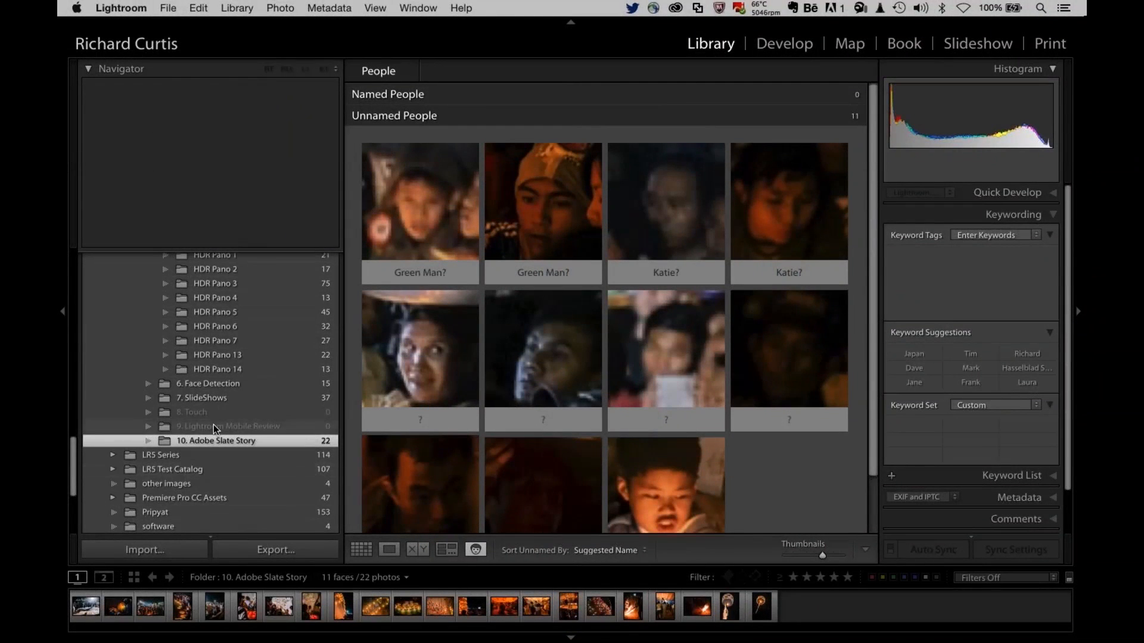
scroll(213, 424, "down", 8)
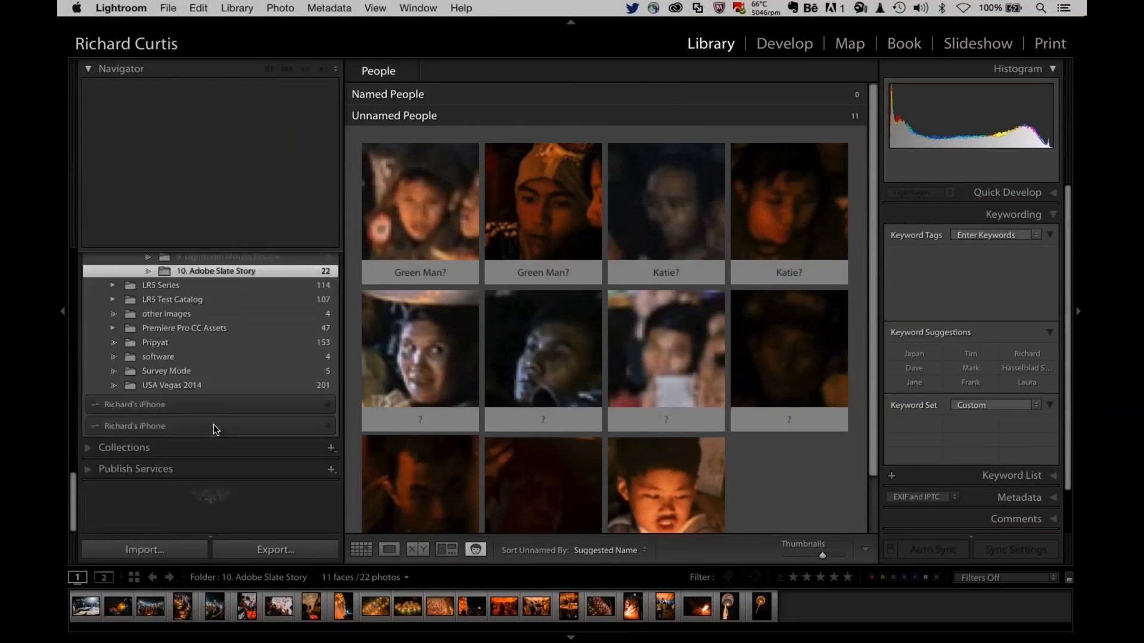
left_click(87, 453)
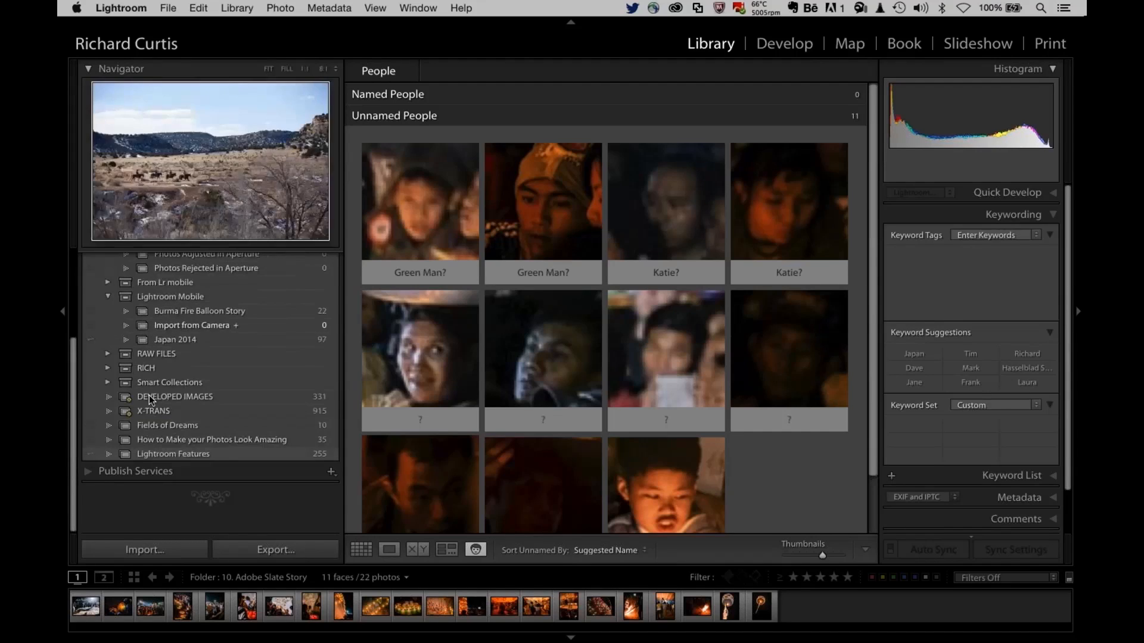
left_click(159, 316)
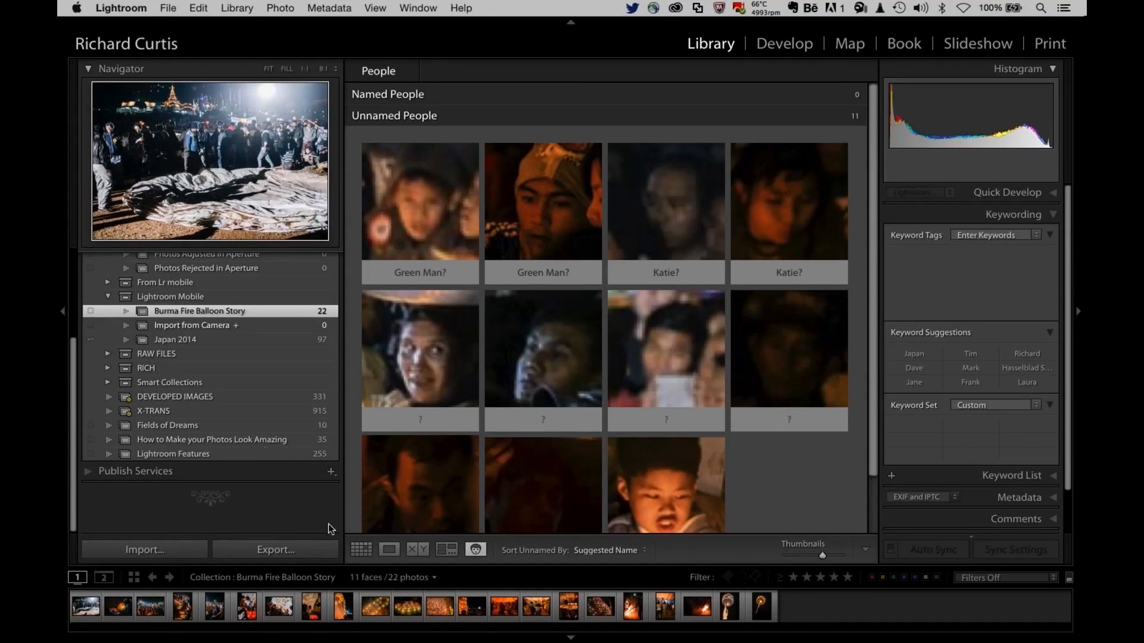
left_click(357, 550)
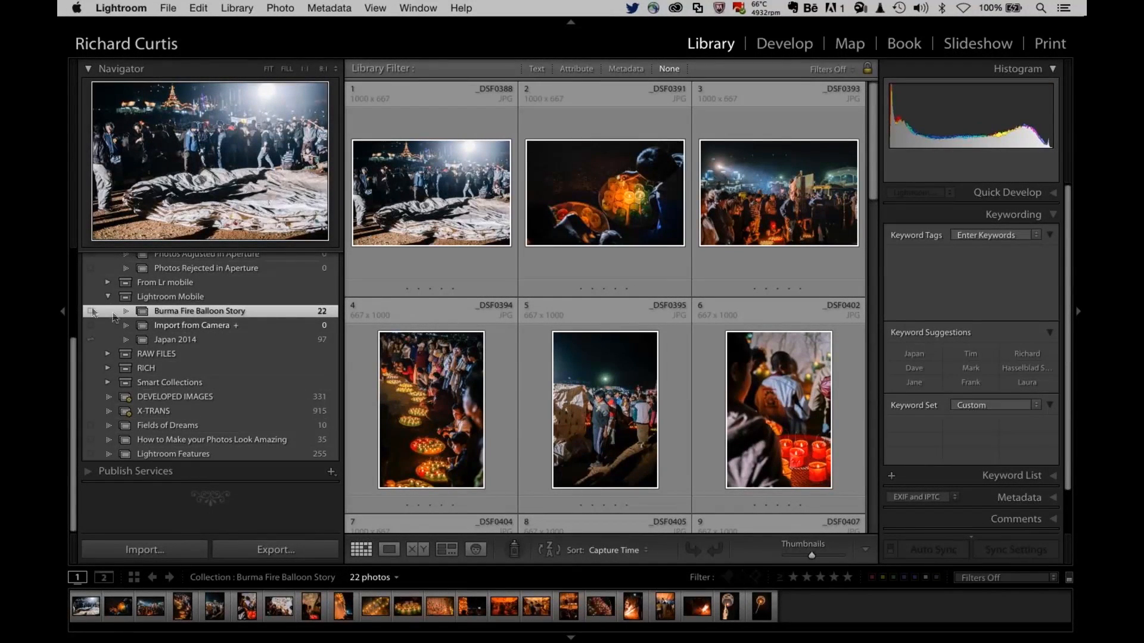
left_click(91, 311)
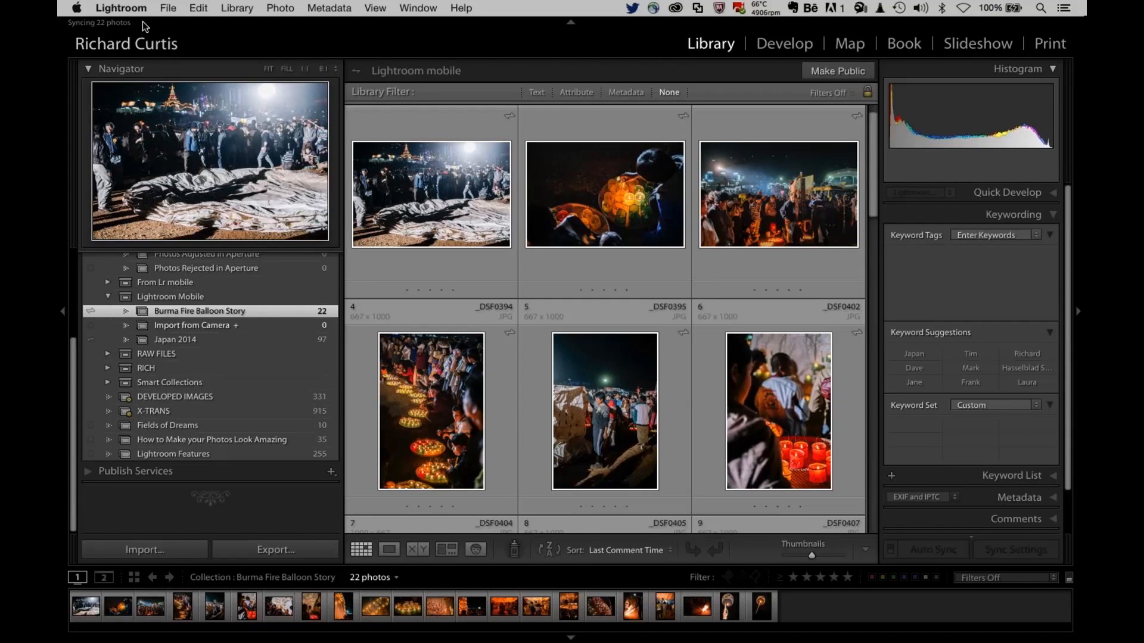
left_click(161, 48)
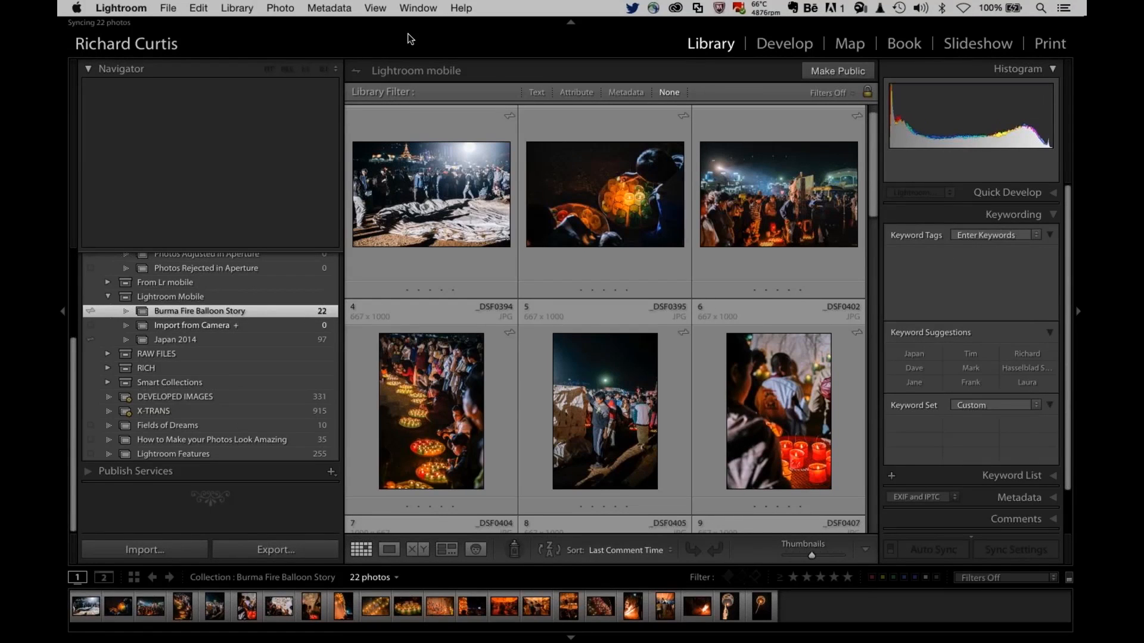
- Switch to QuickTime Player to view the fire balloon story in the Movie Recording window, and hide the player
key("super+space")
type("quick")
key("Return")
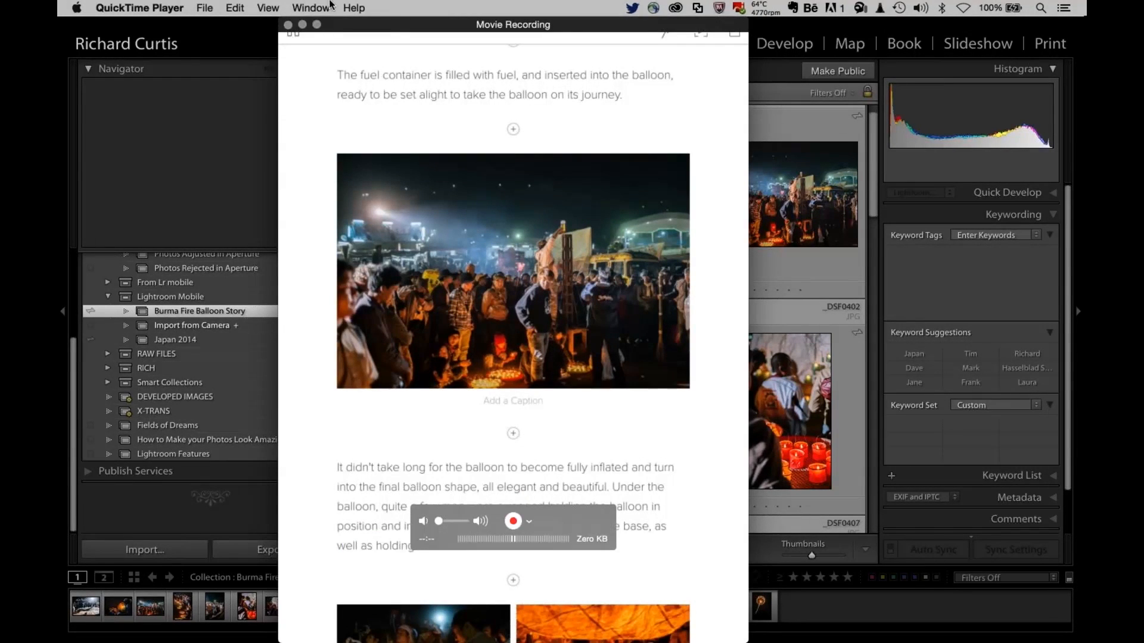
left_click(142, 7)
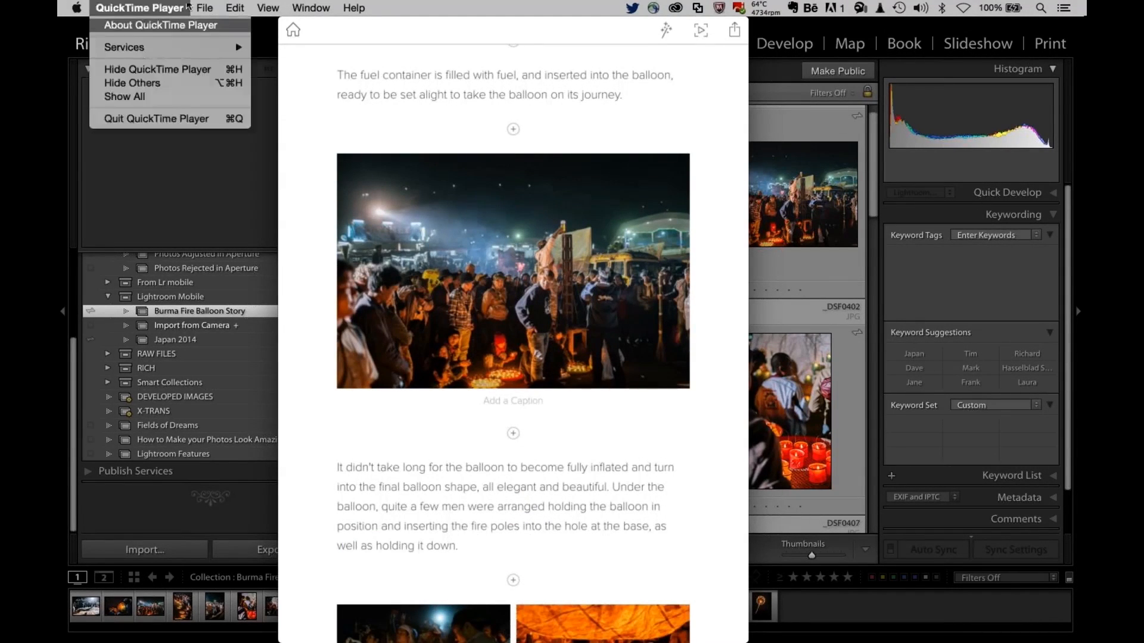
left_click(146, 70)
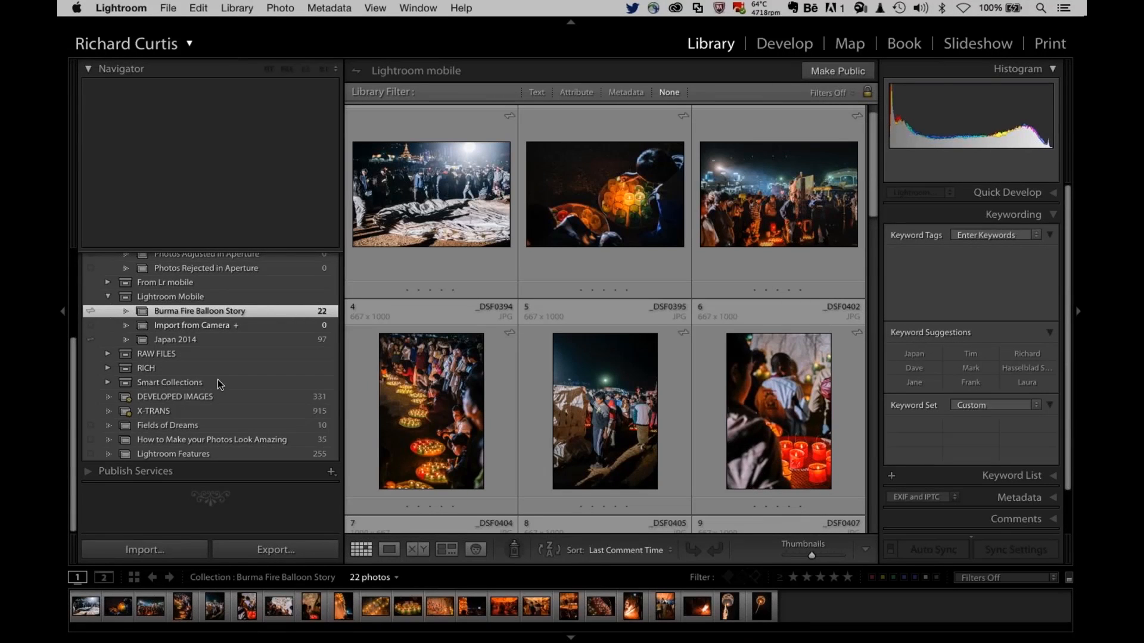
- Open the LR6 folder 1. Presentation and select the Take Aways slide, Slide11.jpg
scroll(218, 381, "up", 5)
left_click(99, 280)
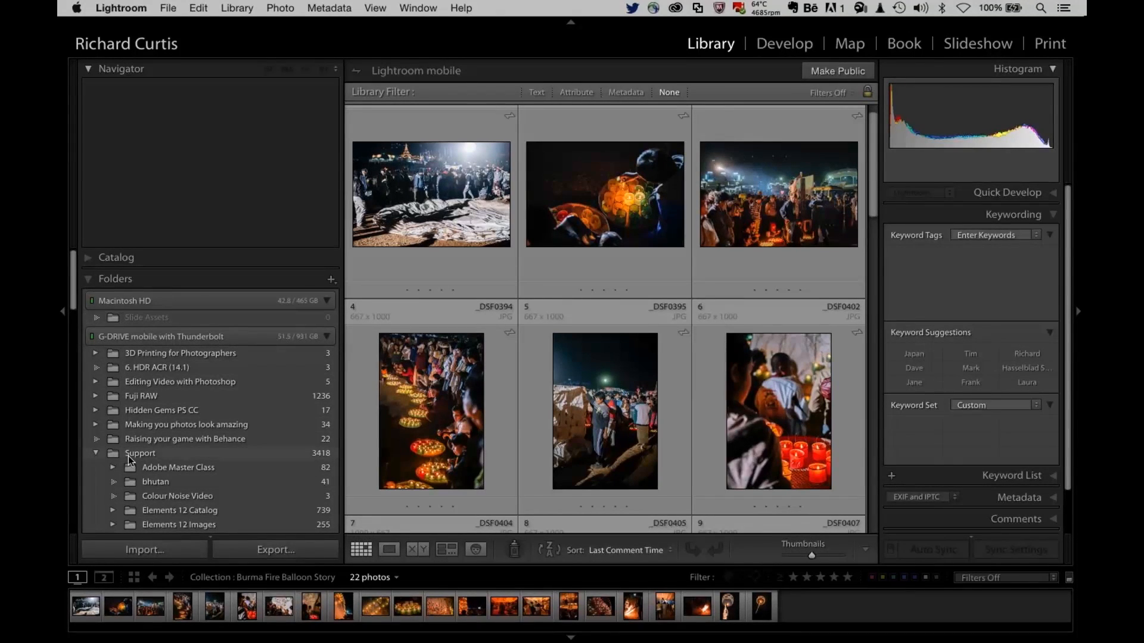
scroll(152, 457, "down", 10)
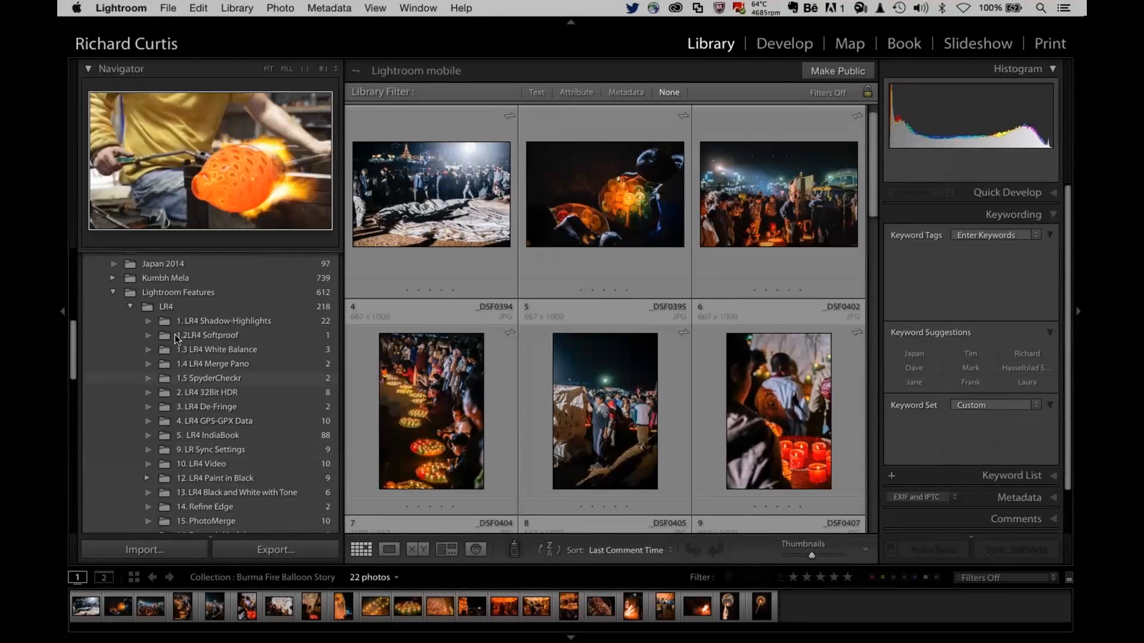
scroll(174, 335, "down", 8)
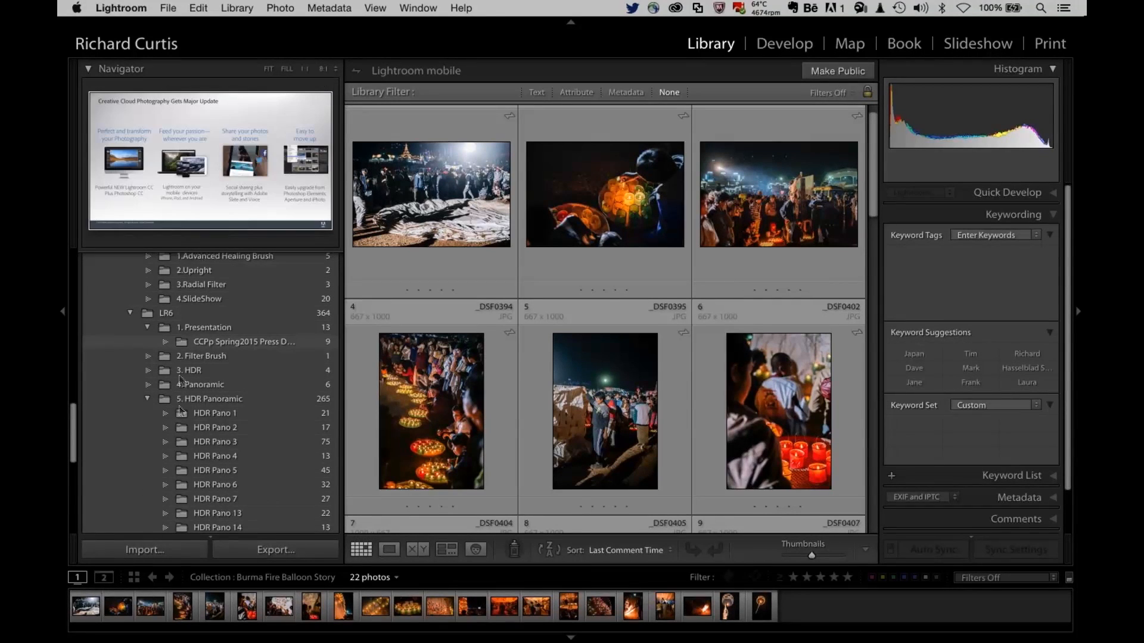
left_click(187, 328)
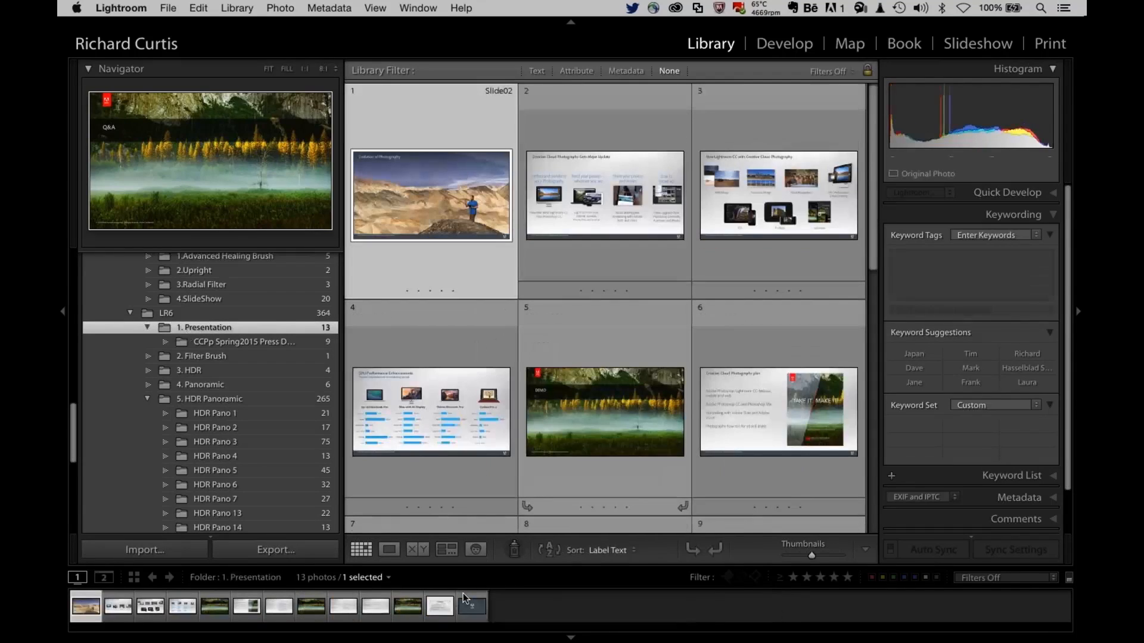
left_click(441, 613)
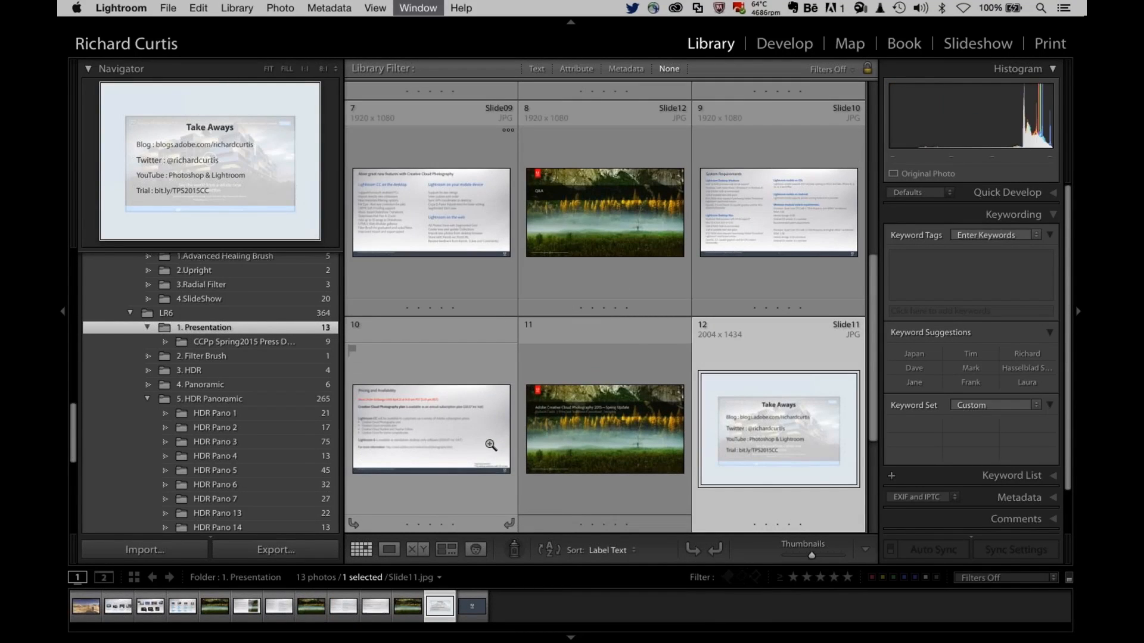
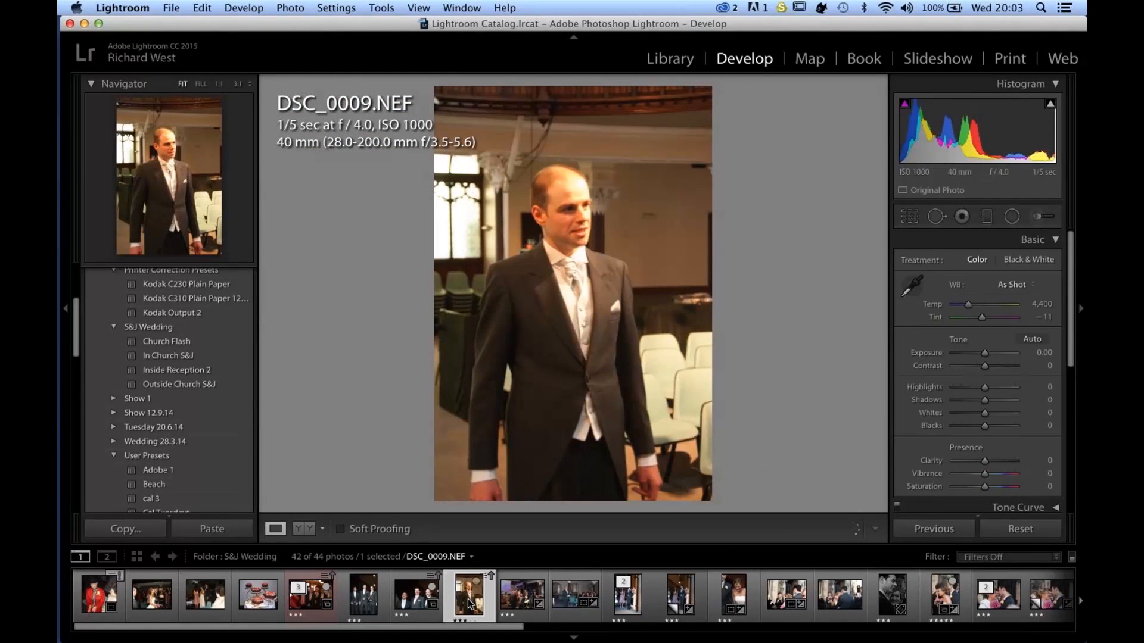
- Compare the wedding photos DSC_0006.NEF, DSC_0001.NEF and DSC_0009.NEF in the Develop module, finishing on DSC_0006.NEF
left_click(415, 607)
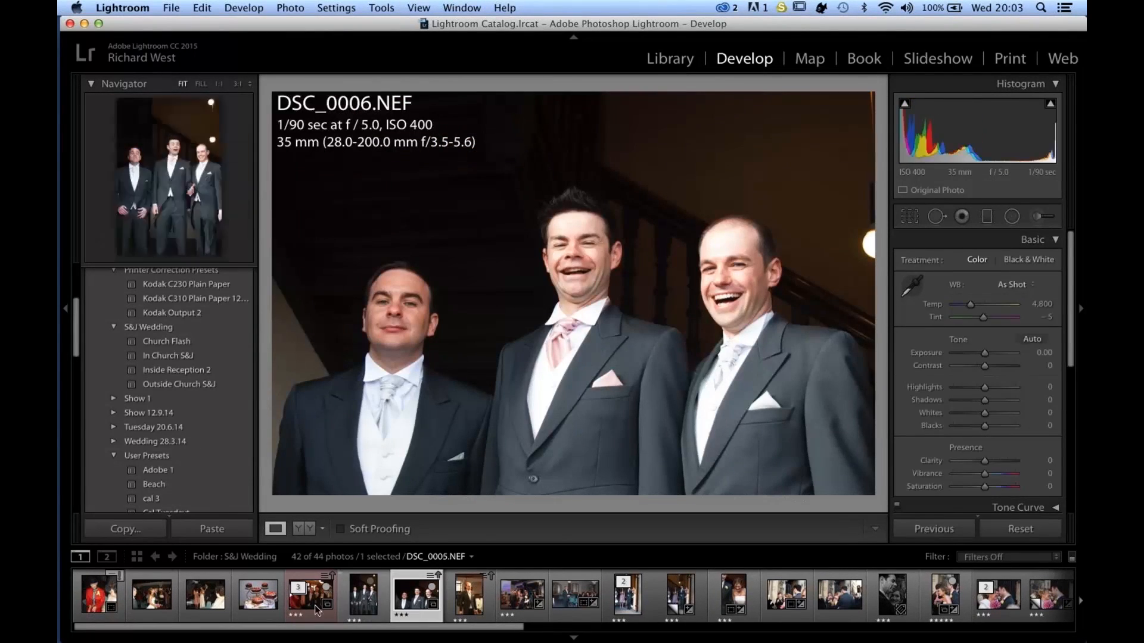
left_click(314, 606)
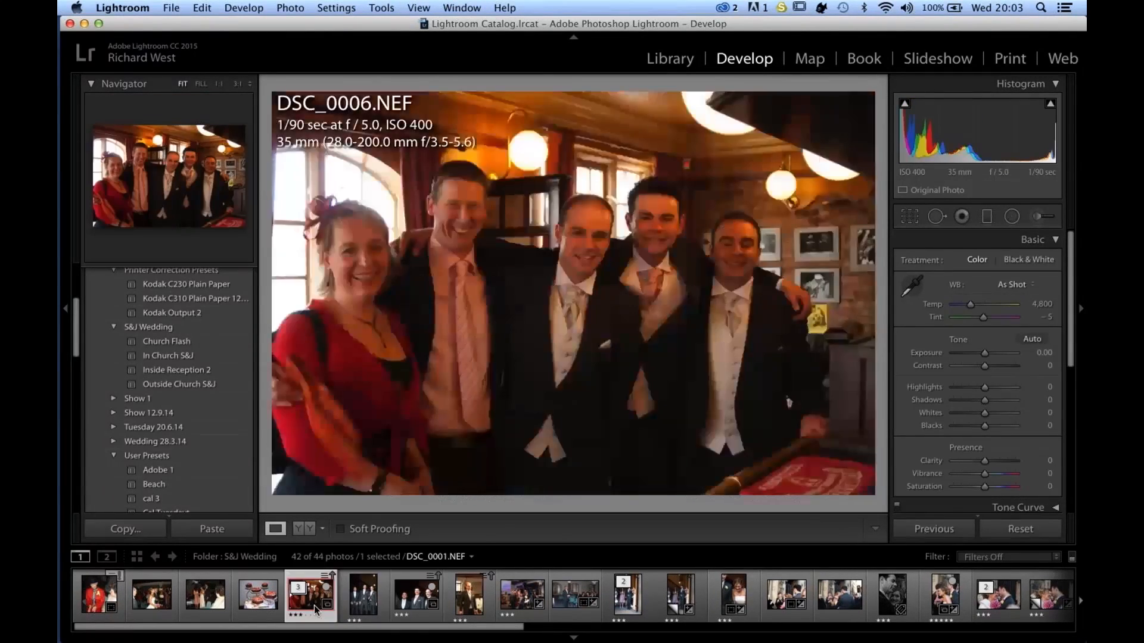
left_click(477, 612)
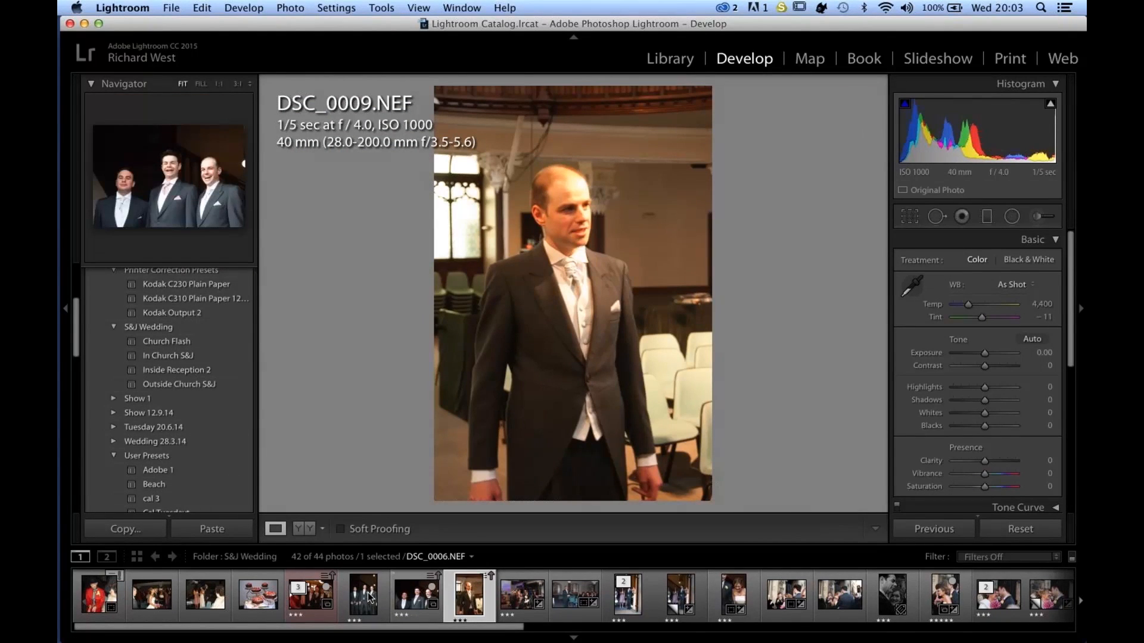
left_click(310, 602)
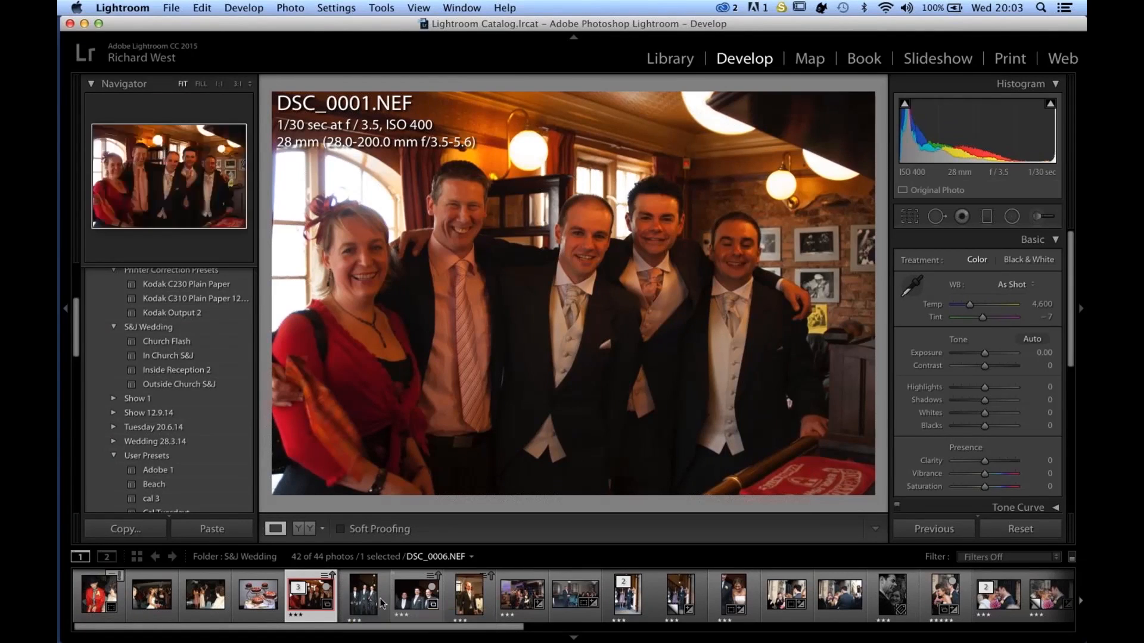
left_click(414, 599)
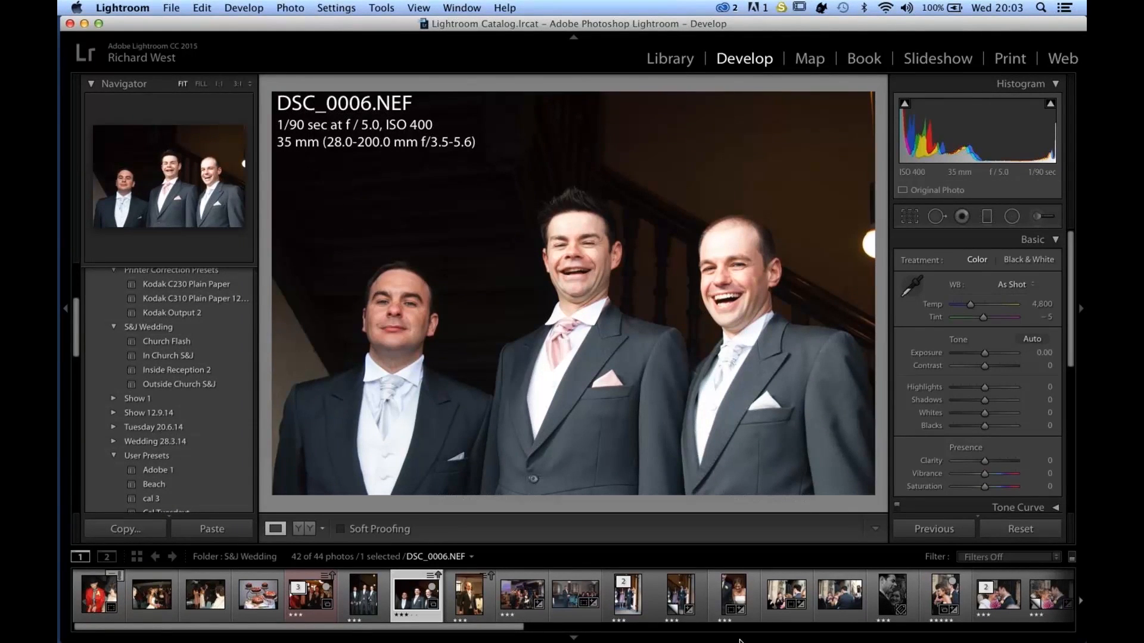
- Browse the colour chart images in the S&J Wedding folder and open SampleImage-Edit-Edit-4-Edit-3-Edit-Edit-Edit-Edit-2.tif
scroll(742, 599, "right", 15)
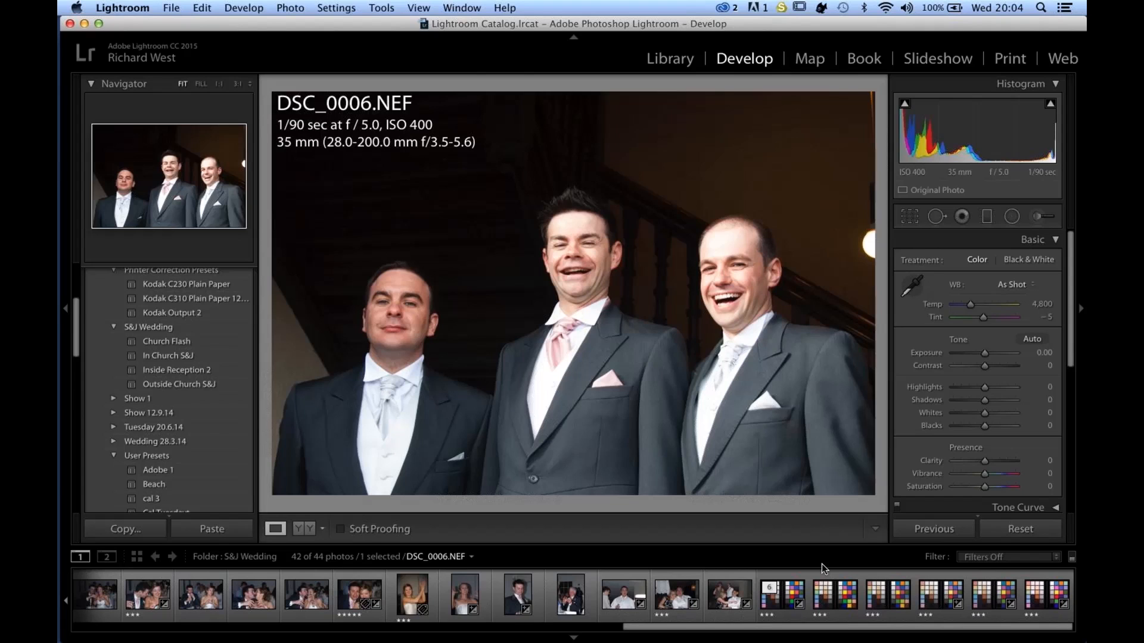
left_click(785, 606)
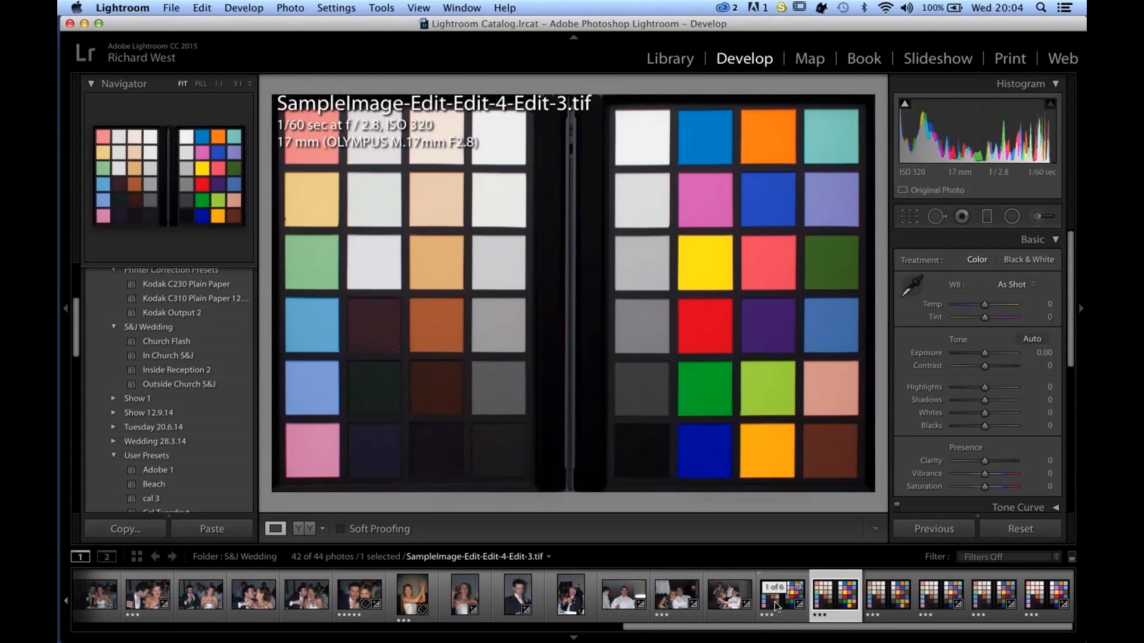
key("Right")
key("Right")
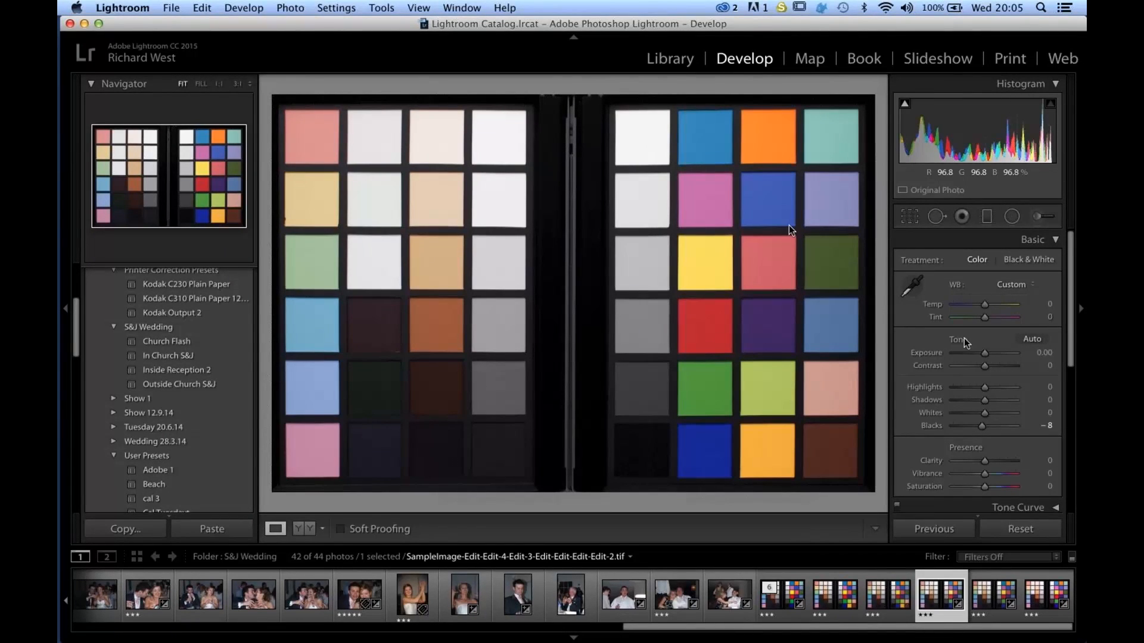
- Set the colour chart image's Exposure to -0.08 and Blacks to -5
left_click(986, 356)
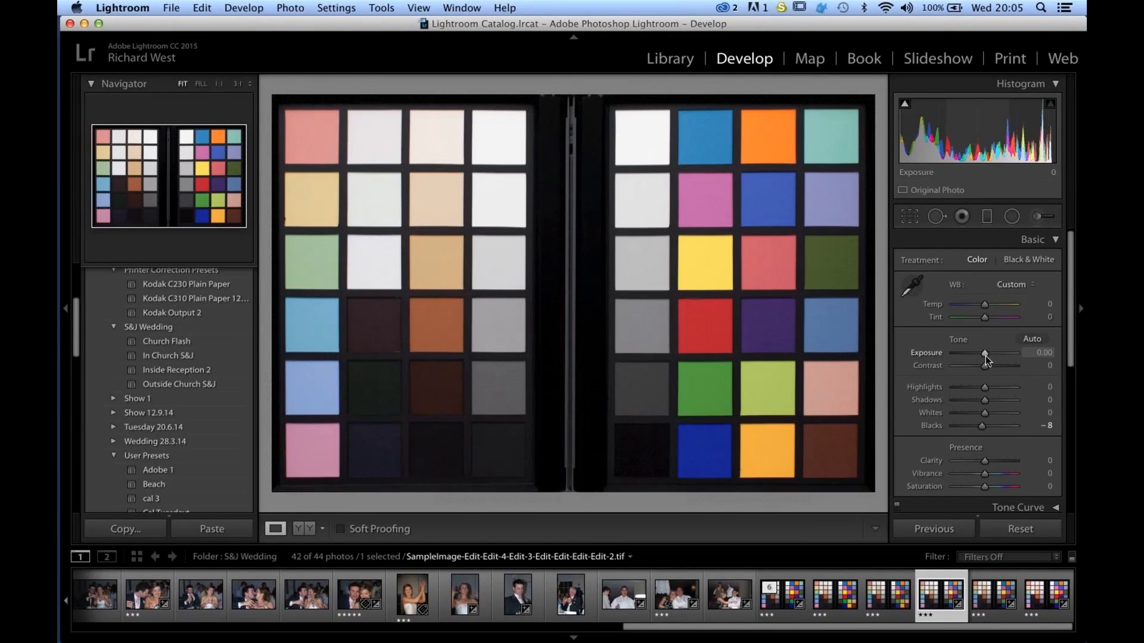
left_click_drag(986, 355, 983, 353)
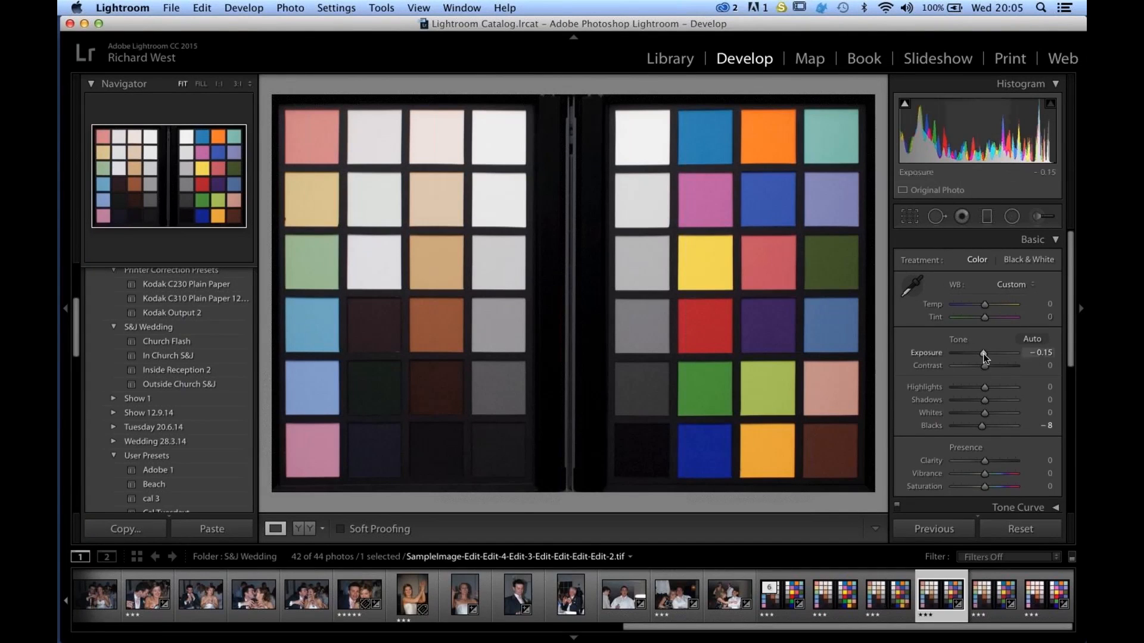
left_click_drag(983, 353, 985, 353)
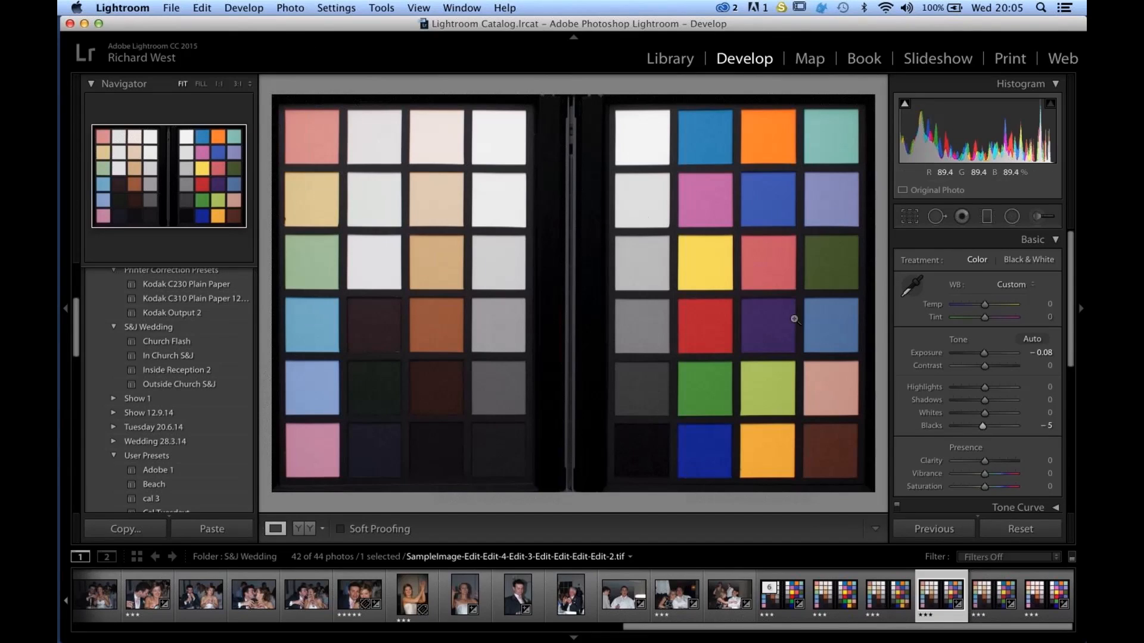
- Set the colour chart's white balance from the light grey patch, open the image in SpyderCheckr and cancel its update check
left_click(912, 286)
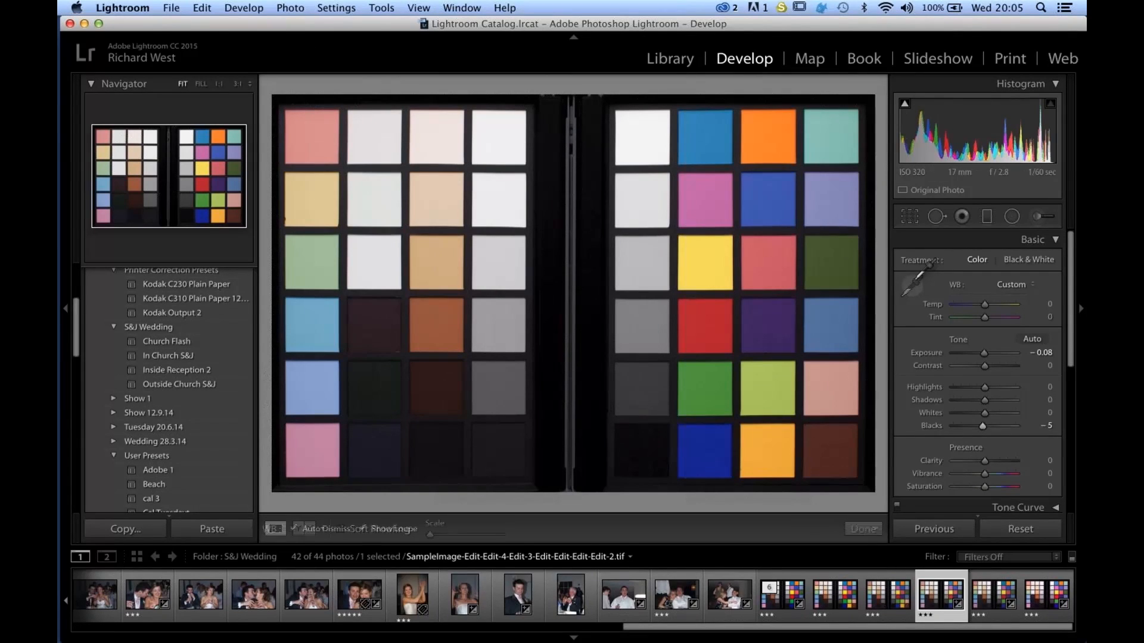
left_click(635, 188)
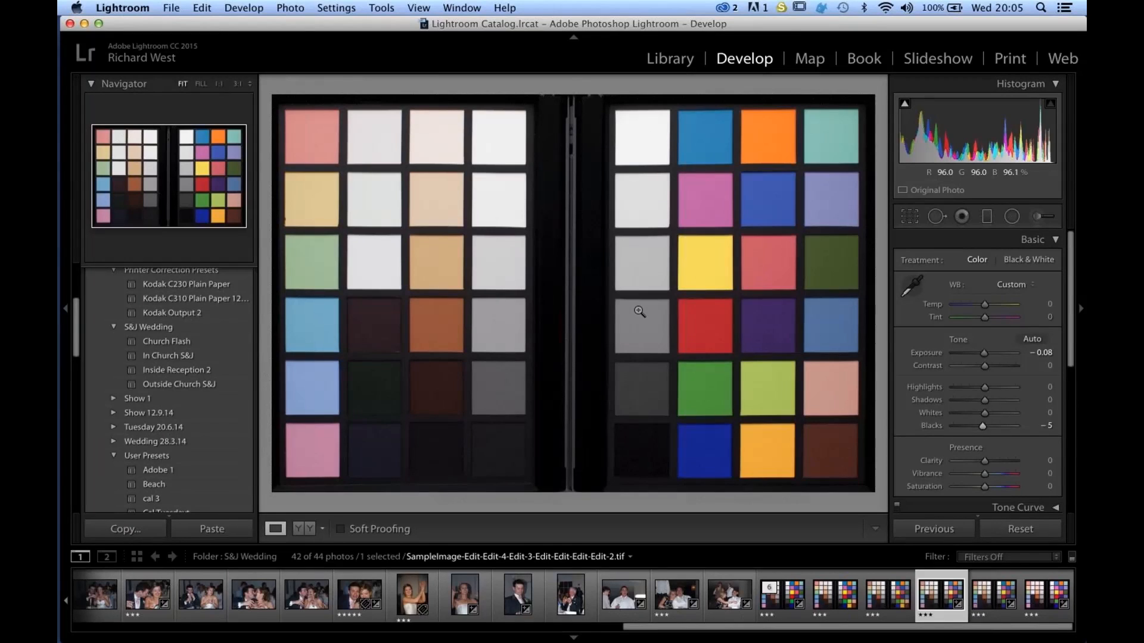
left_click(292, 8)
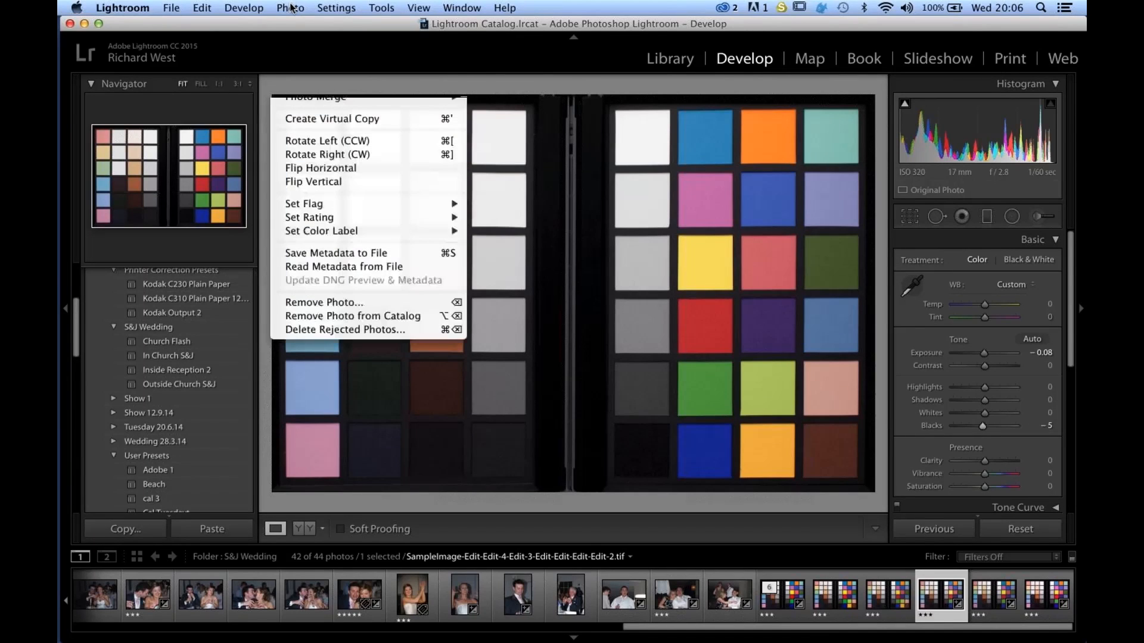
mouse_move(304, 89)
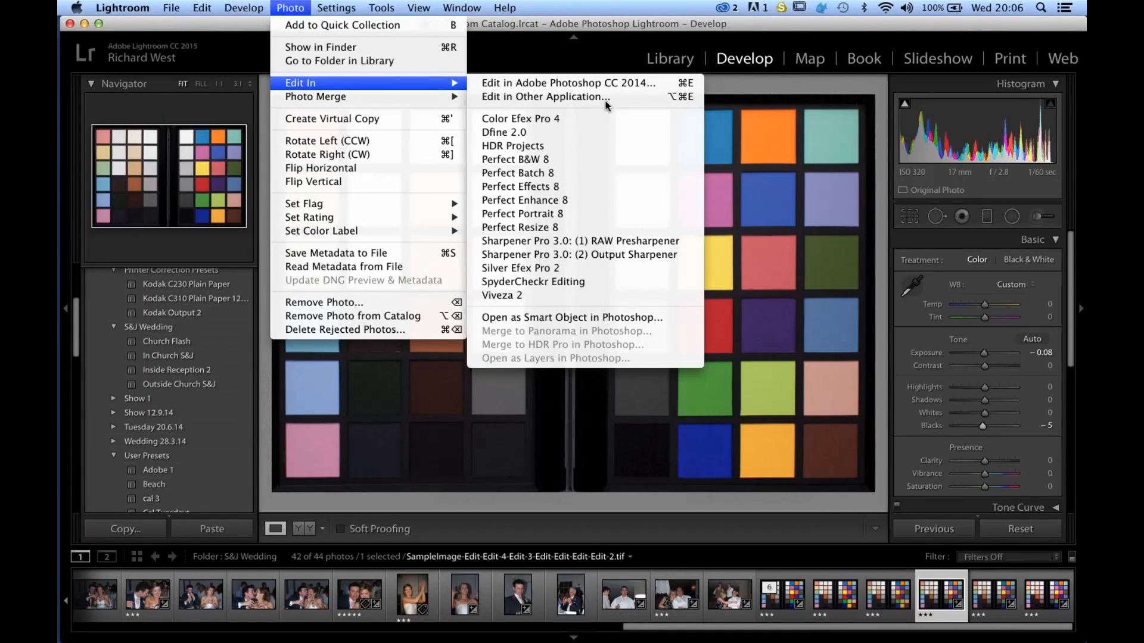
left_click(648, 286)
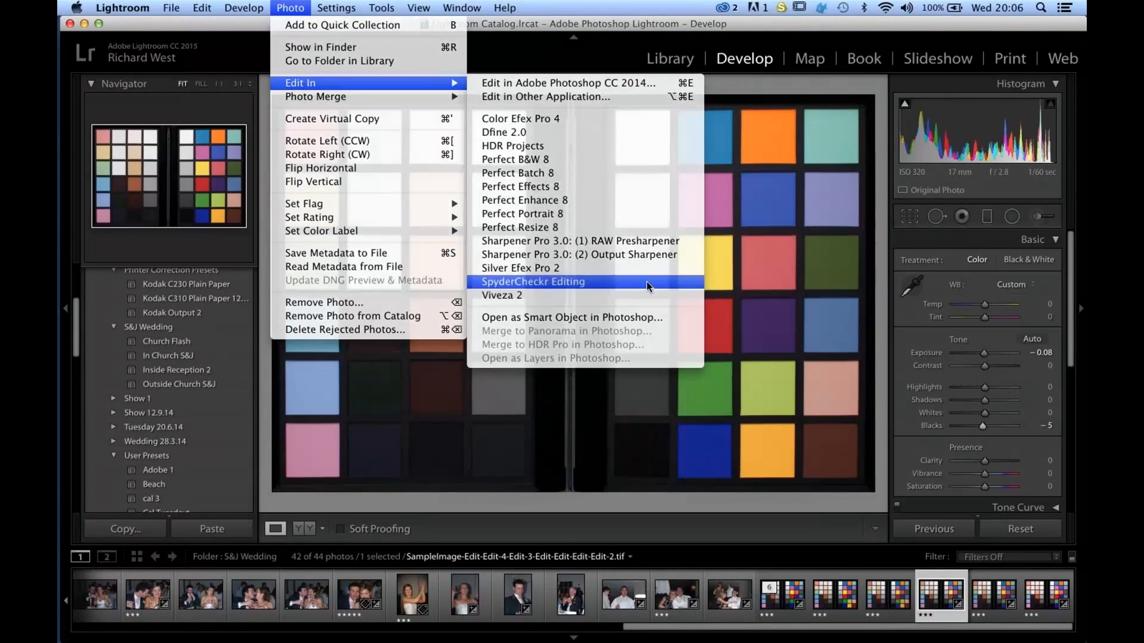
left_click(673, 339)
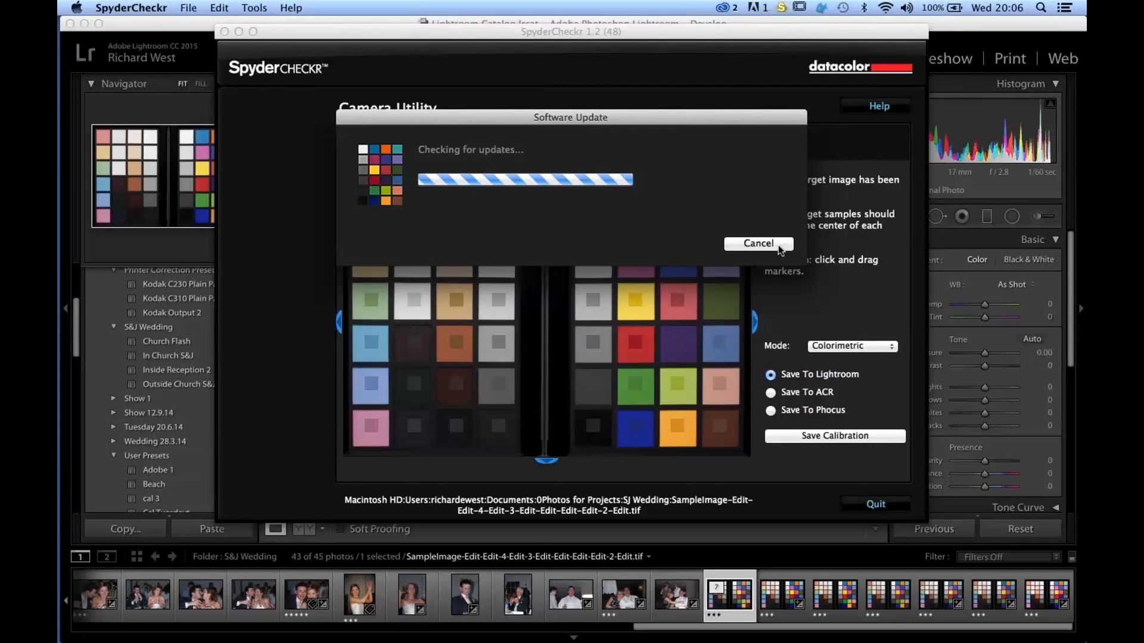
left_click(778, 245)
- Align the sample markers with the centres of the chart patches, save the Lightroom calibration as CAL3 and quit SpyderCheckr
mouse_move(564, 272)
left_mouse_down()
mouse_move(691, 371)
mouse_move(737, 448)
left_mouse_up()
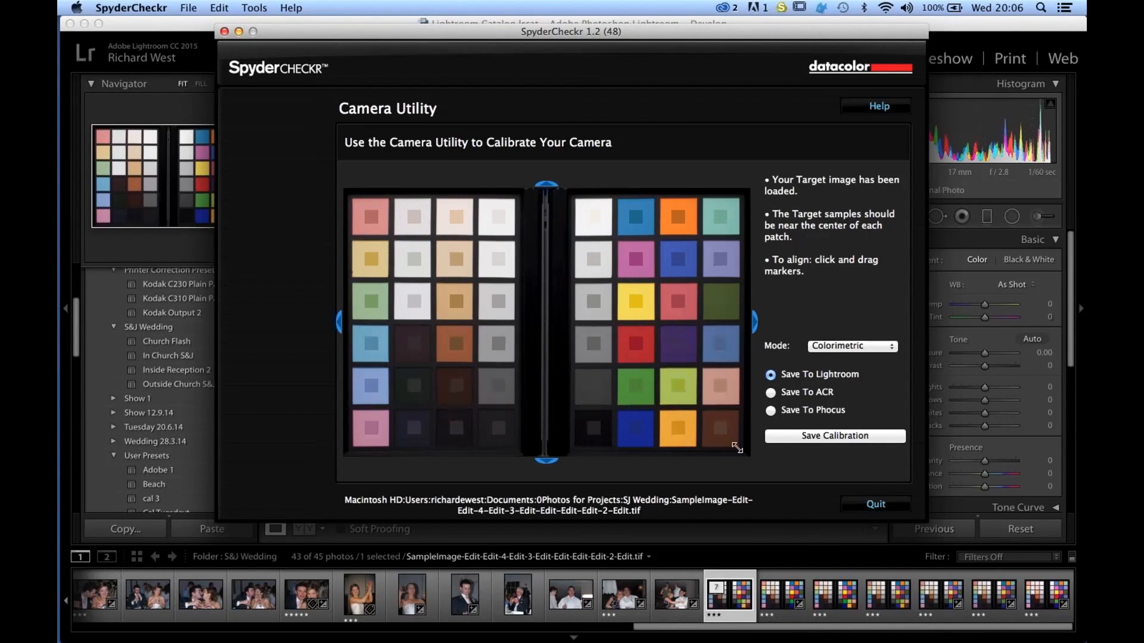
mouse_move(506, 270)
left_mouse_down()
mouse_move(626, 289)
mouse_move(734, 336)
mouse_move(738, 446)
left_mouse_up()
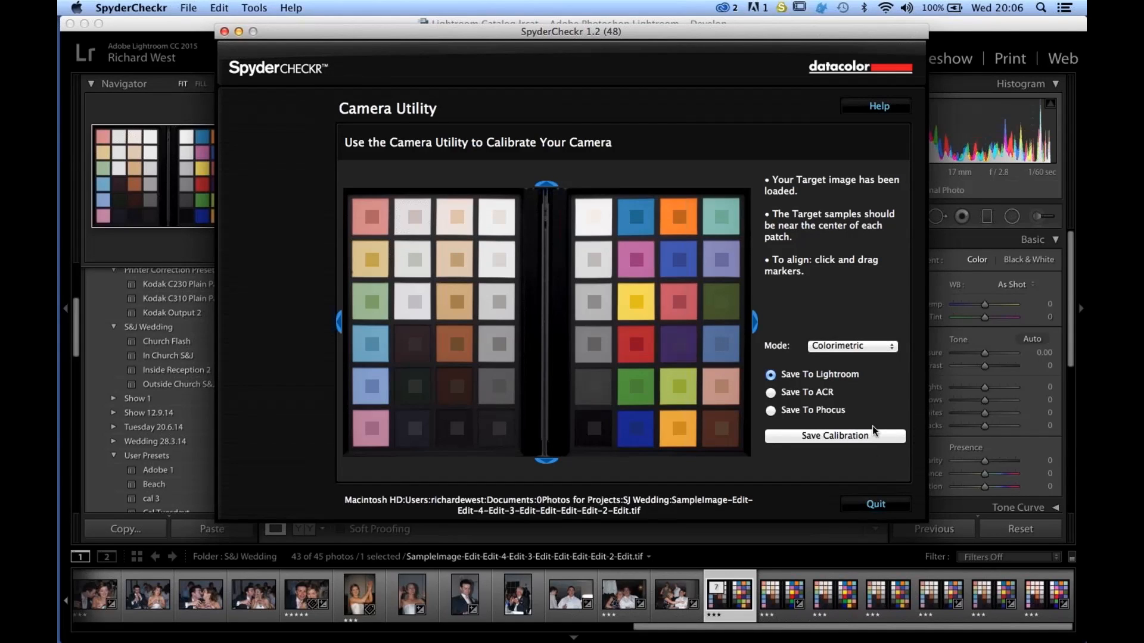
left_click(835, 436)
type("CA")
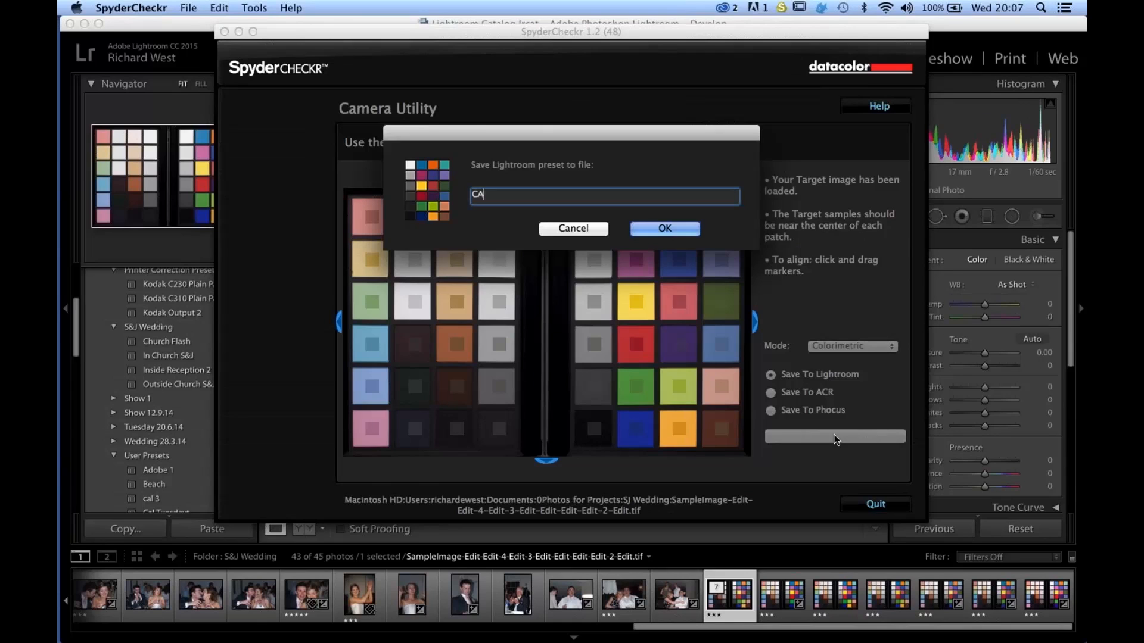
type("L3")
left_click(663, 228)
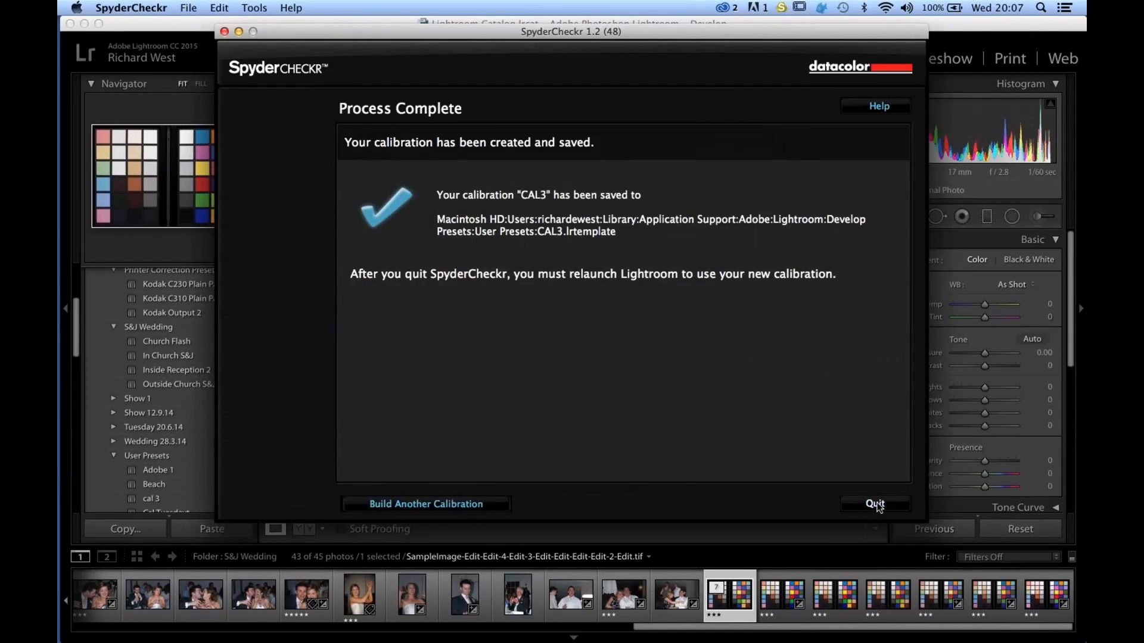
left_click(876, 504)
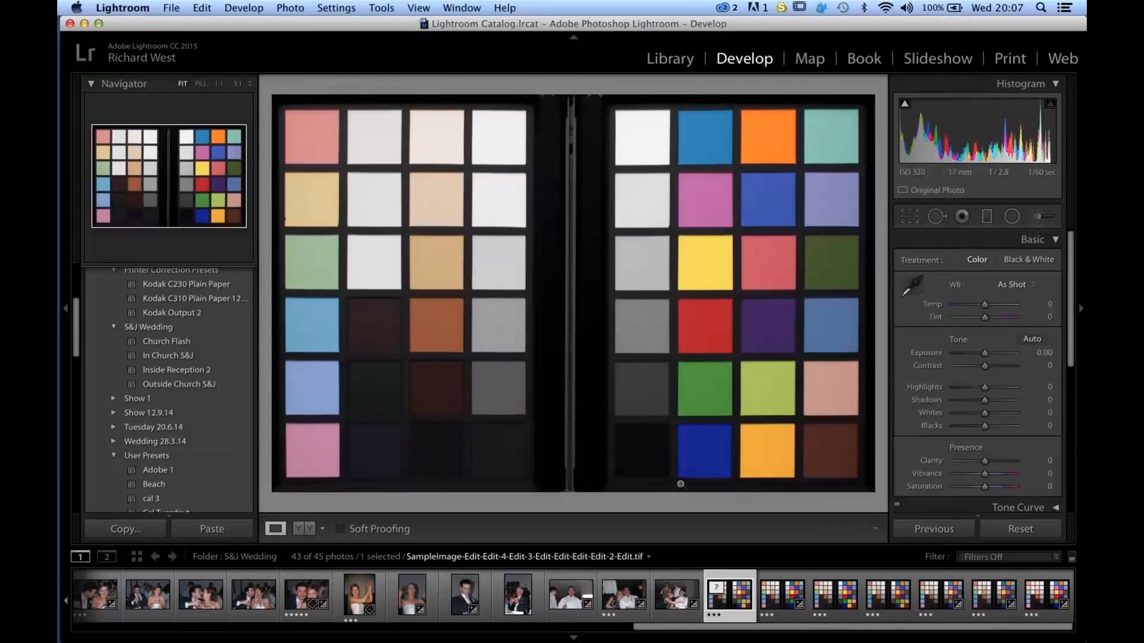
- Apply the user preset cal 3 to the colour chart image
scroll(216, 432, "down", 3)
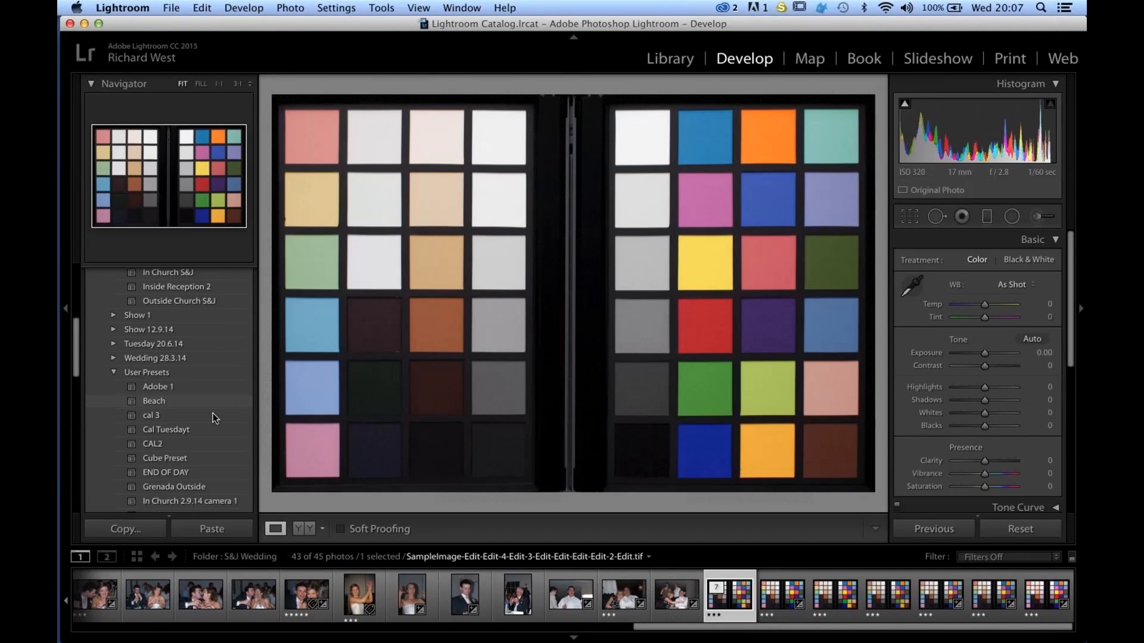
left_click(206, 417)
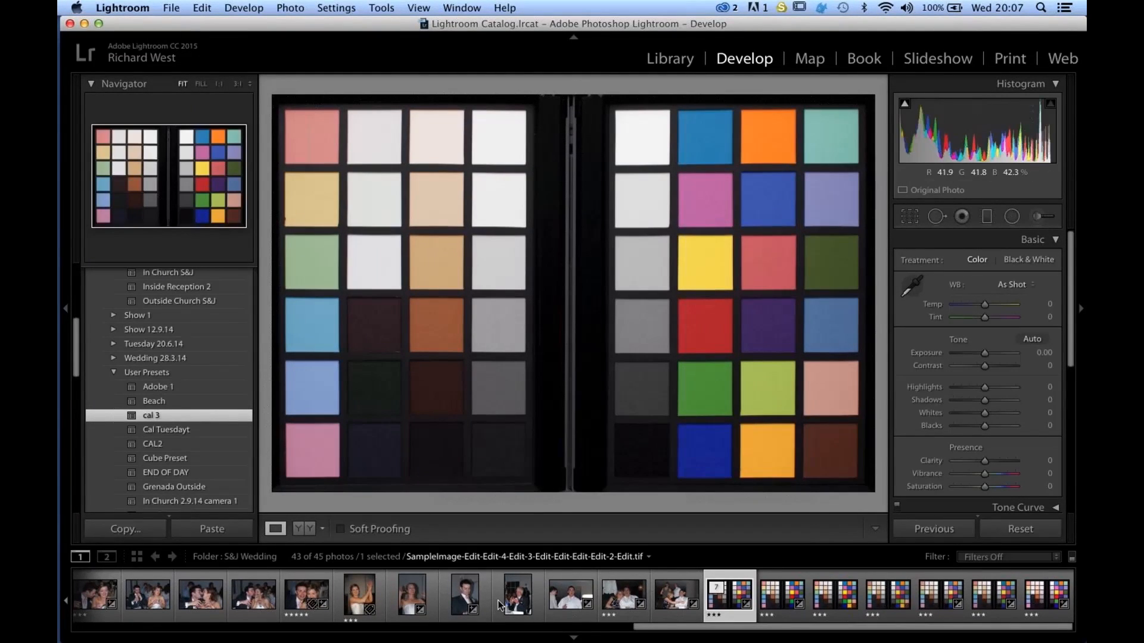
- Open the wedding photo DSC_0009.NEF and apply the In Church S&J preset from the S&J Wedding group
scroll(500, 602, "up", 10)
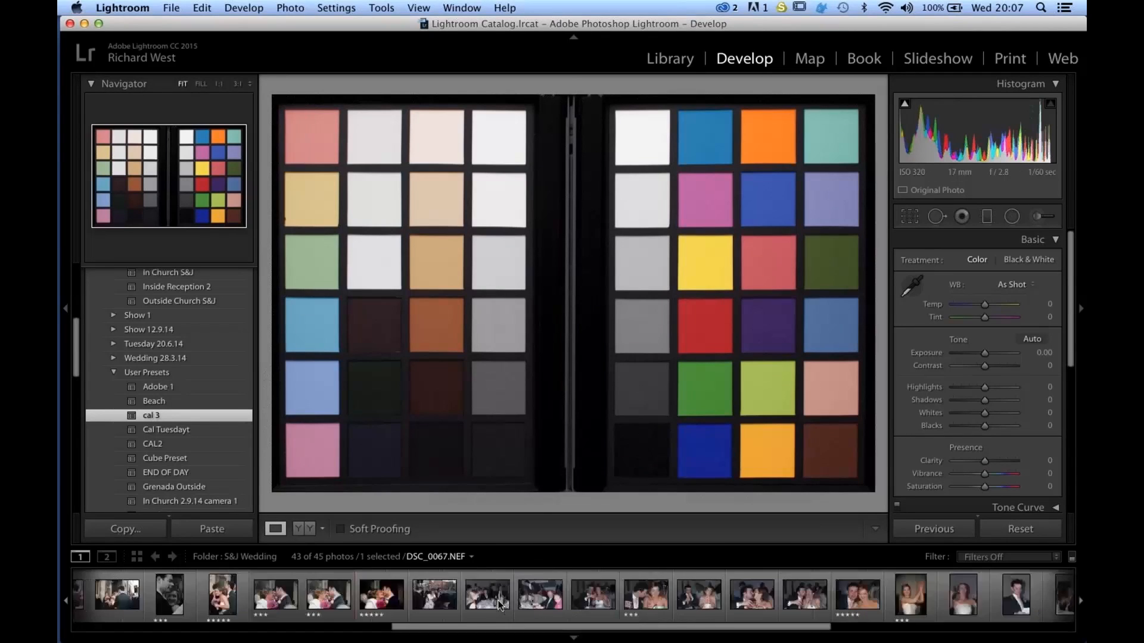
left_click(469, 600)
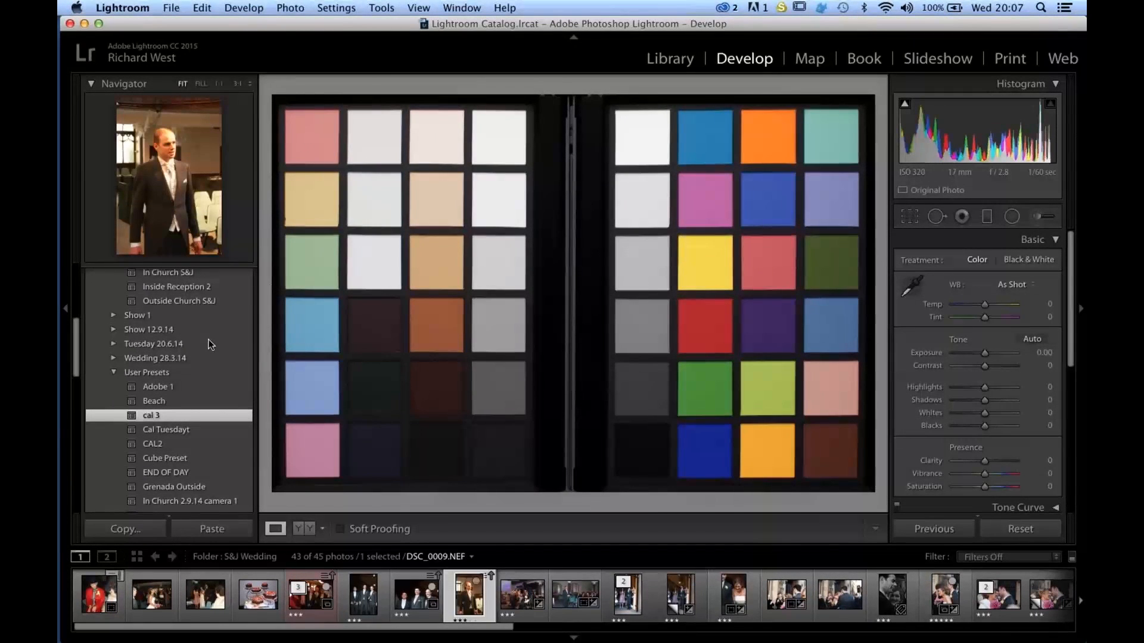
scroll(185, 310, "up", 3)
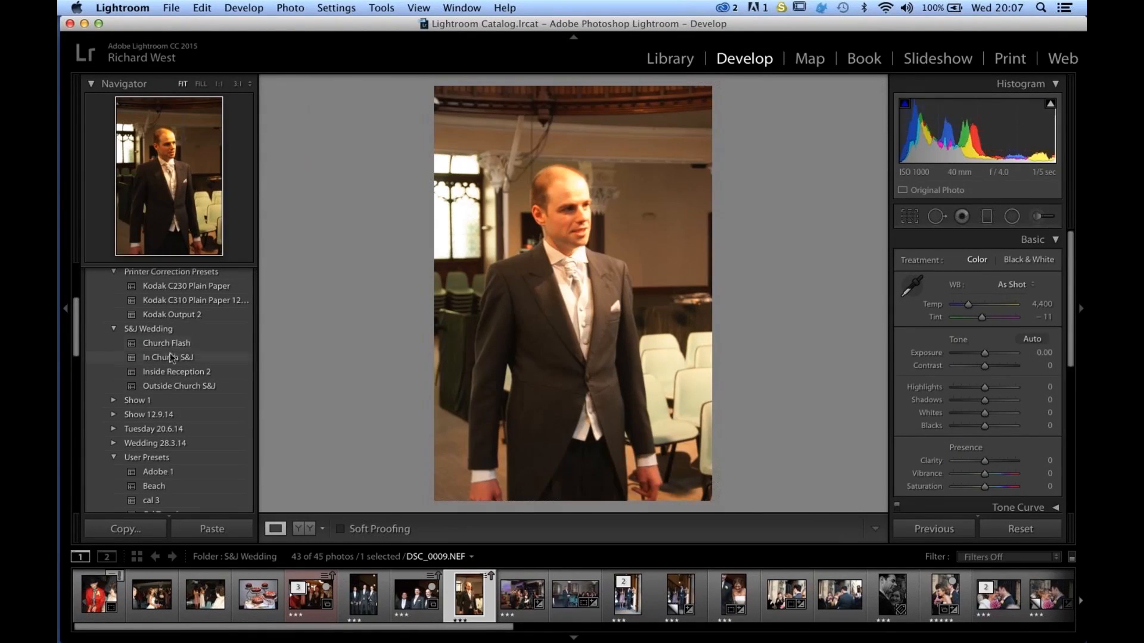
left_click(144, 329)
left_click(145, 330)
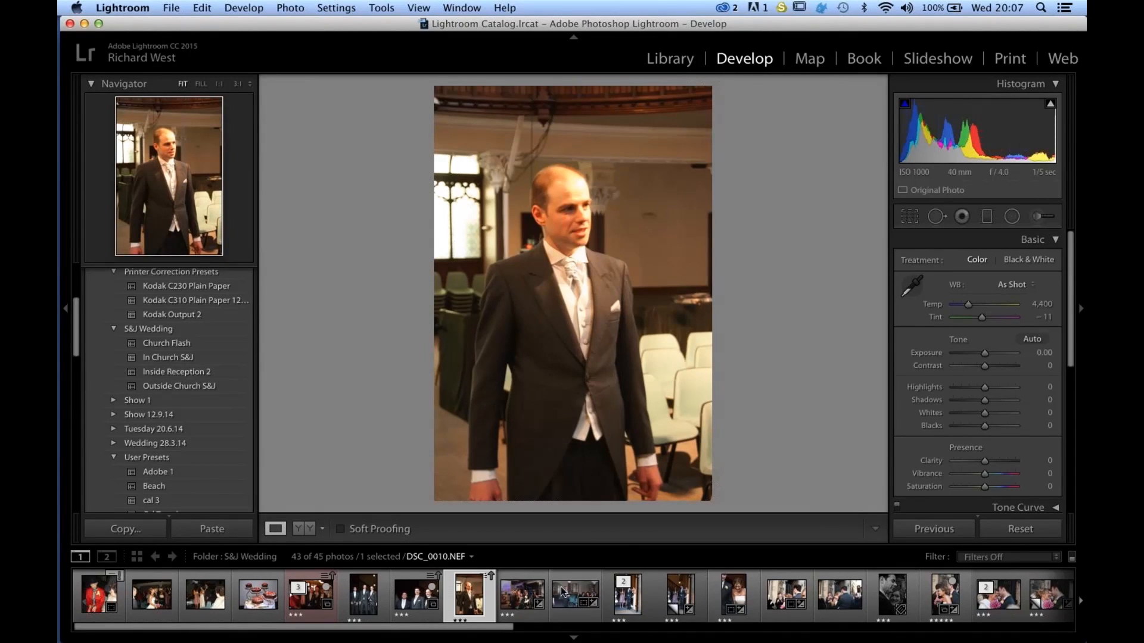
left_click(185, 358)
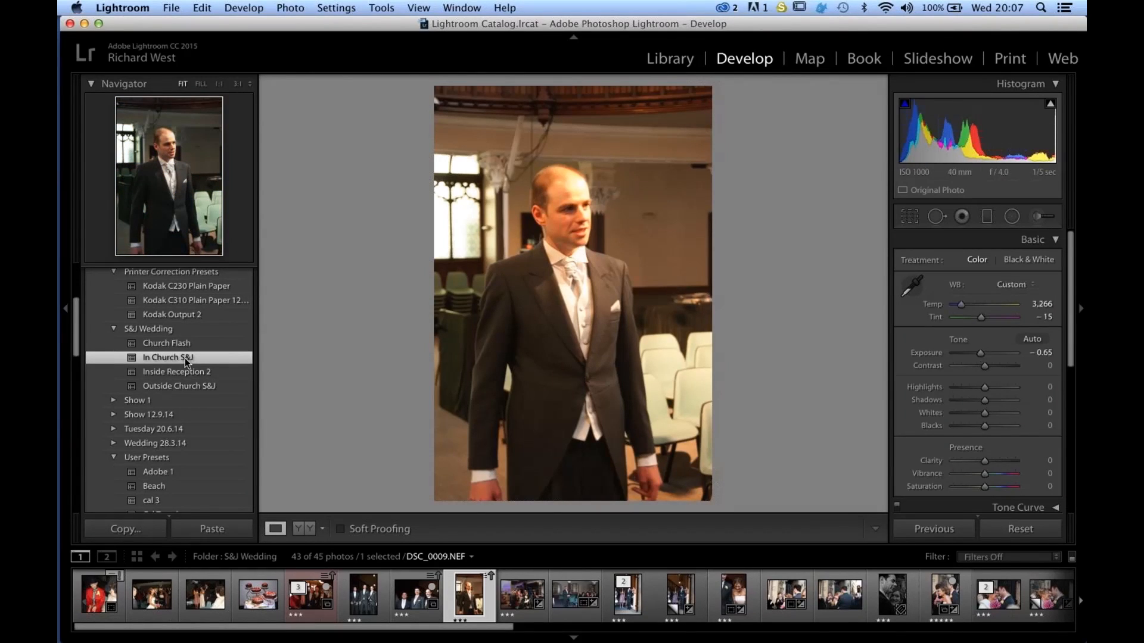
- Apply the Outside Church S&J preset to DSC_0006.NEF and the Inside Reception 2 preset to DSC_0001.NEF
key("Left")
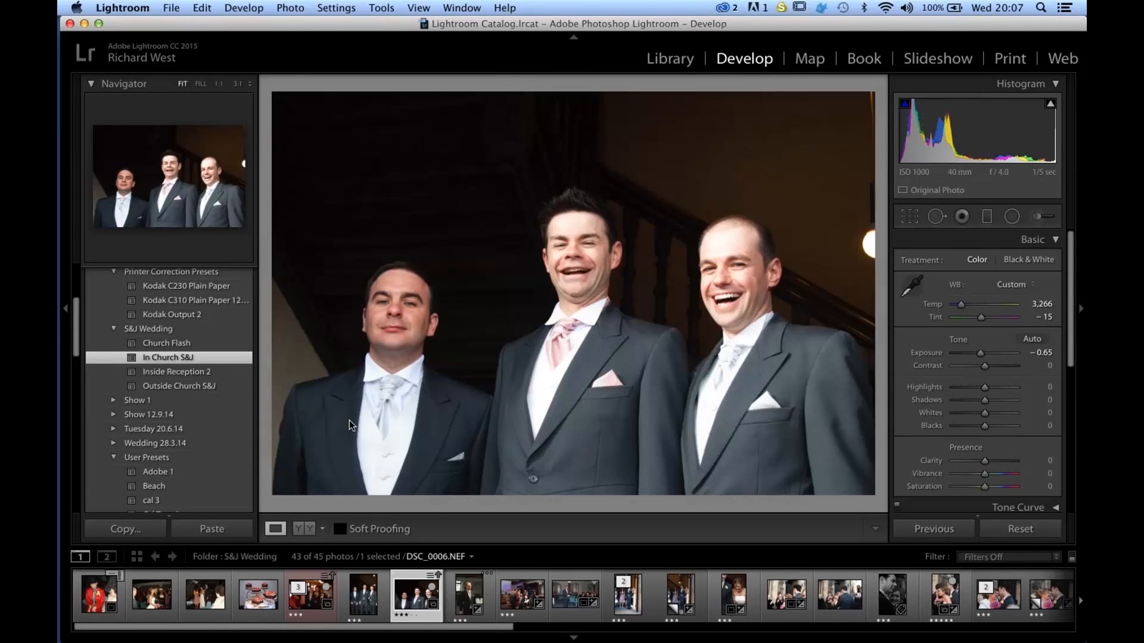
left_click(171, 386)
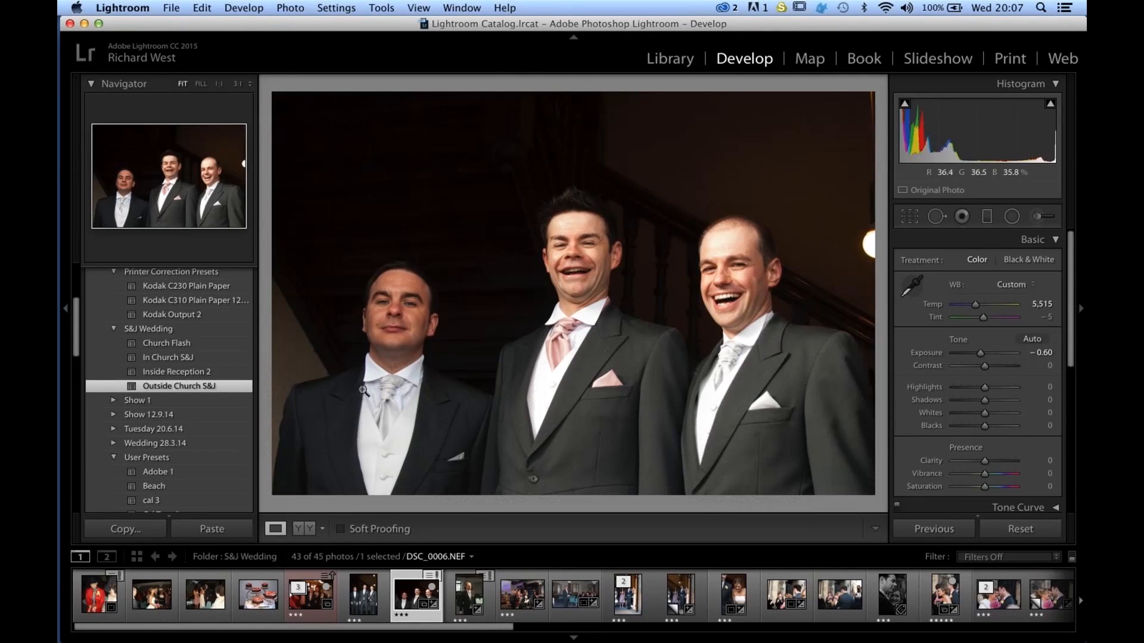
left_click(300, 604)
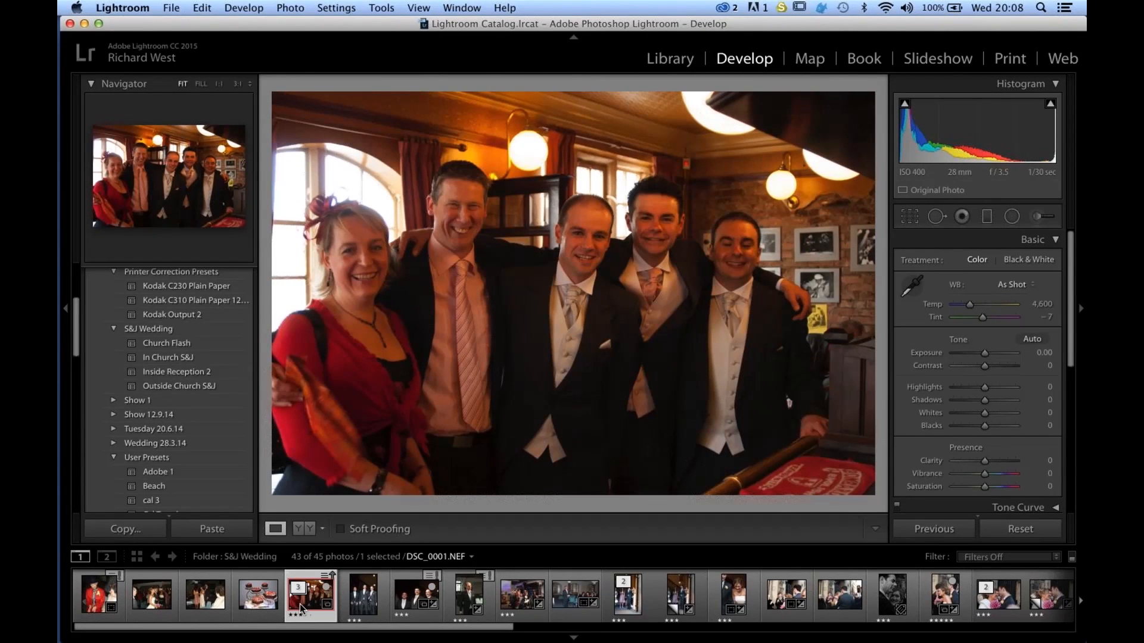
left_click(186, 370)
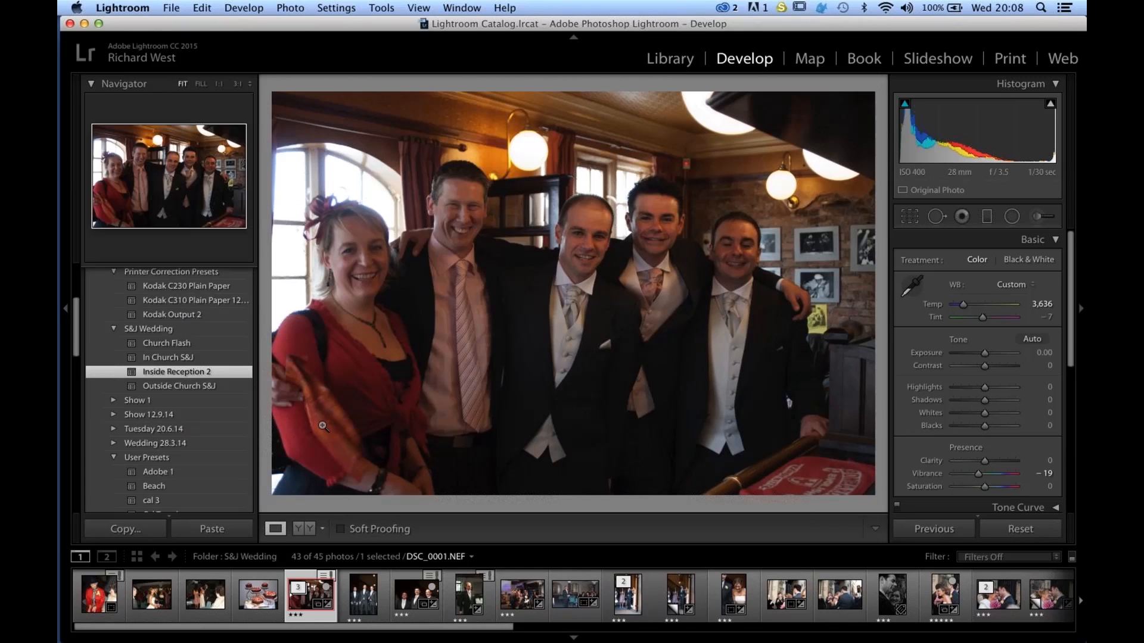
- Compare the colours of DSC_0006.NEF and DSC_0009.NEF, finishing on DSC_0006.NEF
left_click(410, 606)
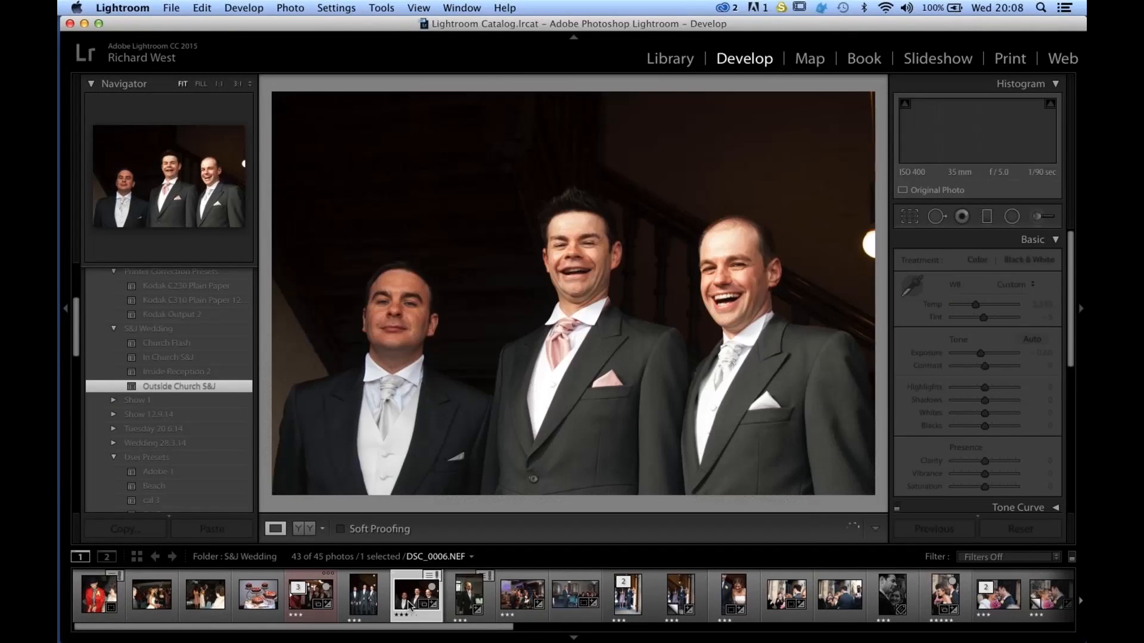
left_click(467, 607)
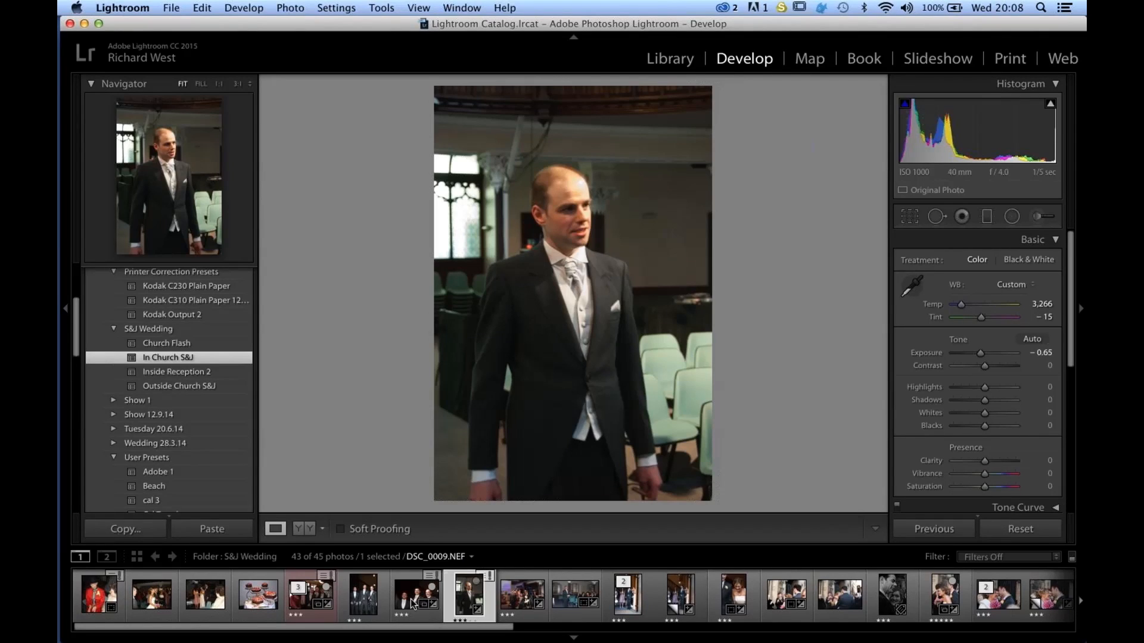
left_click(417, 602)
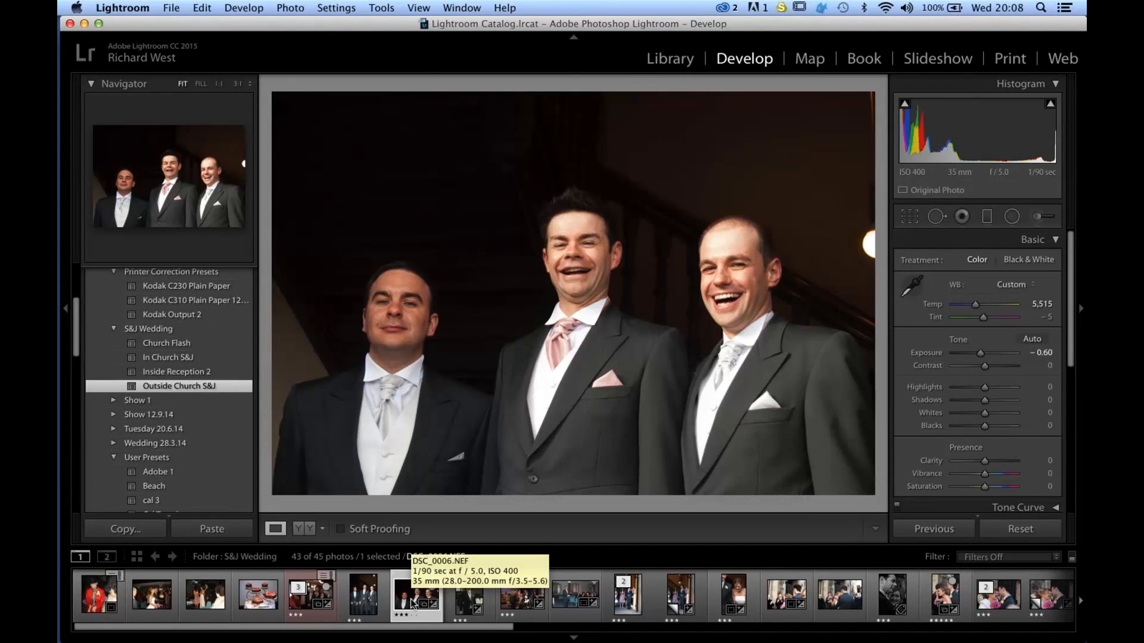
- Switch to Adobe Webinar.key in Keynote, play the slideshow and advance through the points on the SpyderCHECKR colour balance slide
key("ctrl+Left")
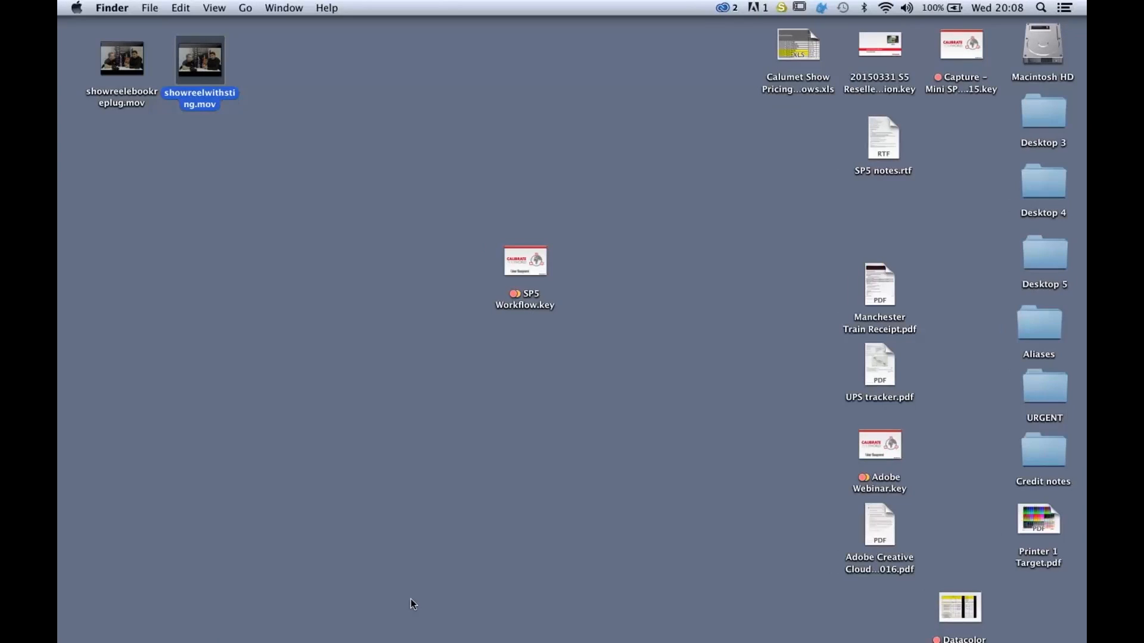
key("ctrl+Left")
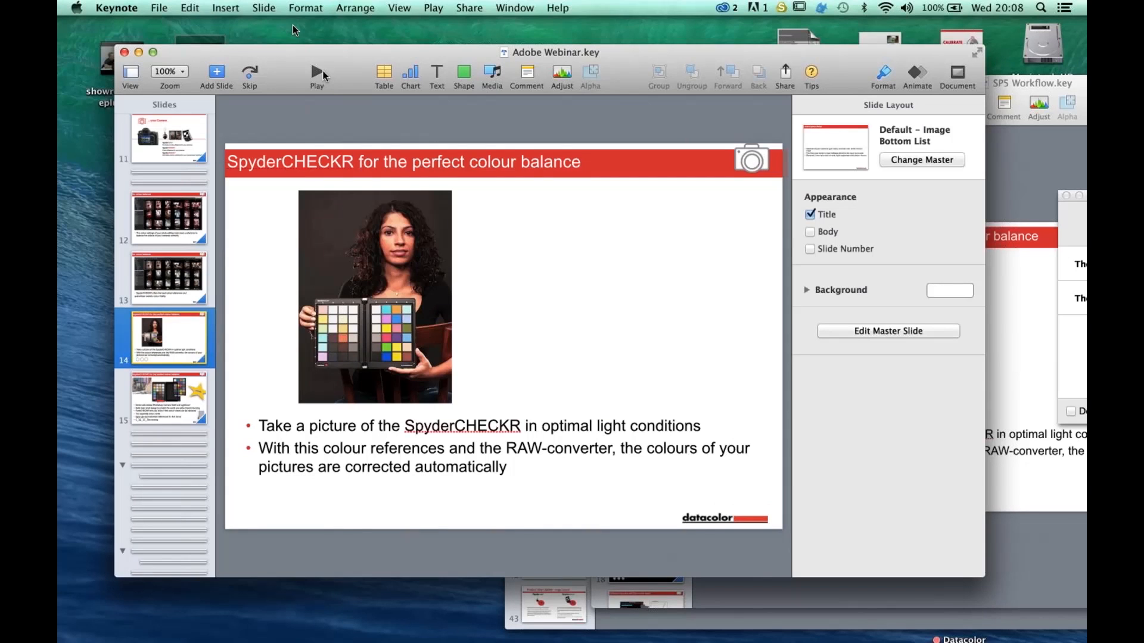
left_click(317, 73)
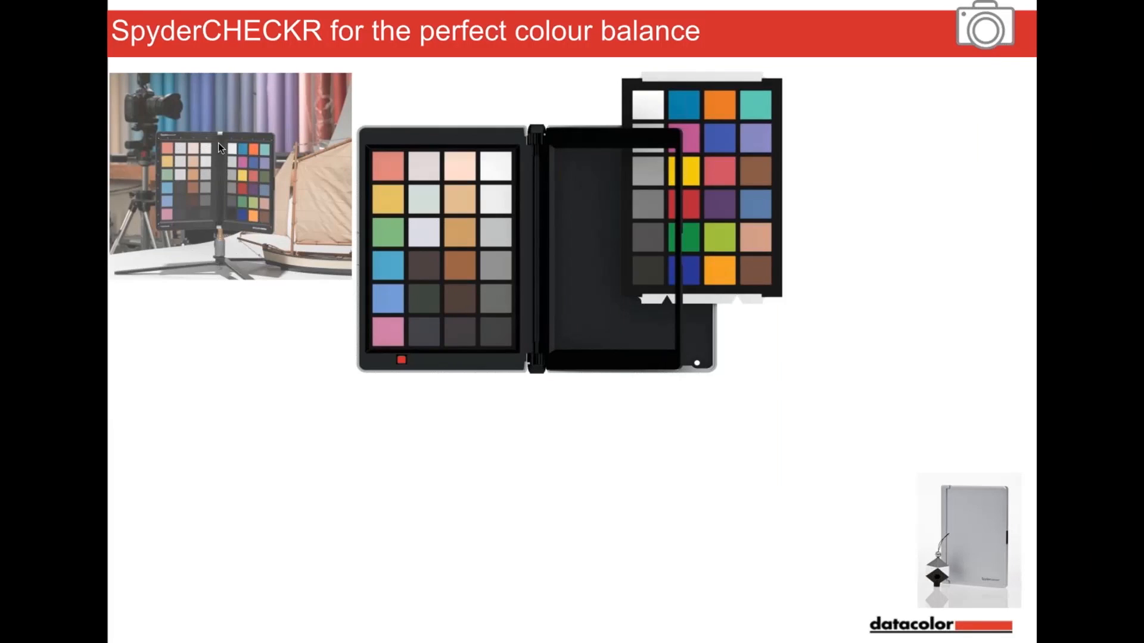
left_click(691, 308)
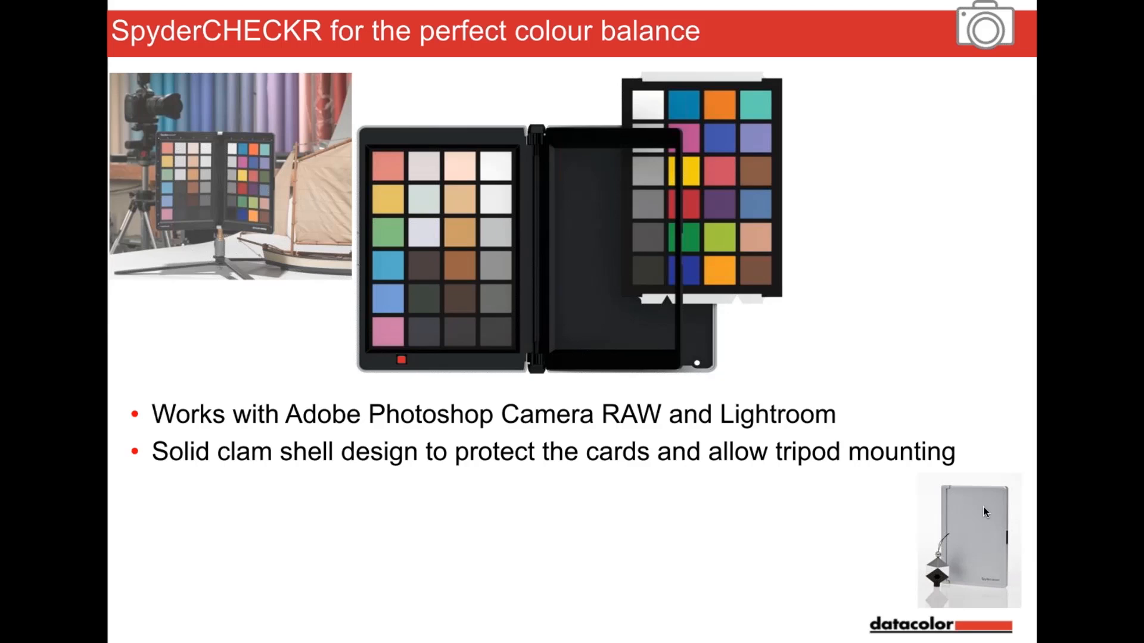
left_click(985, 552)
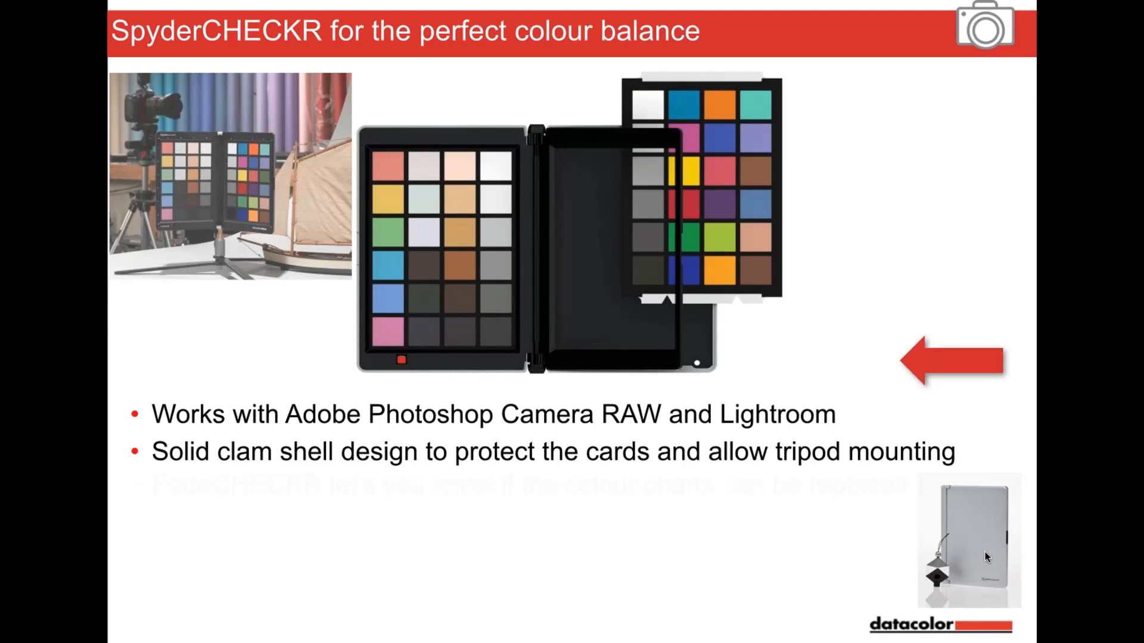